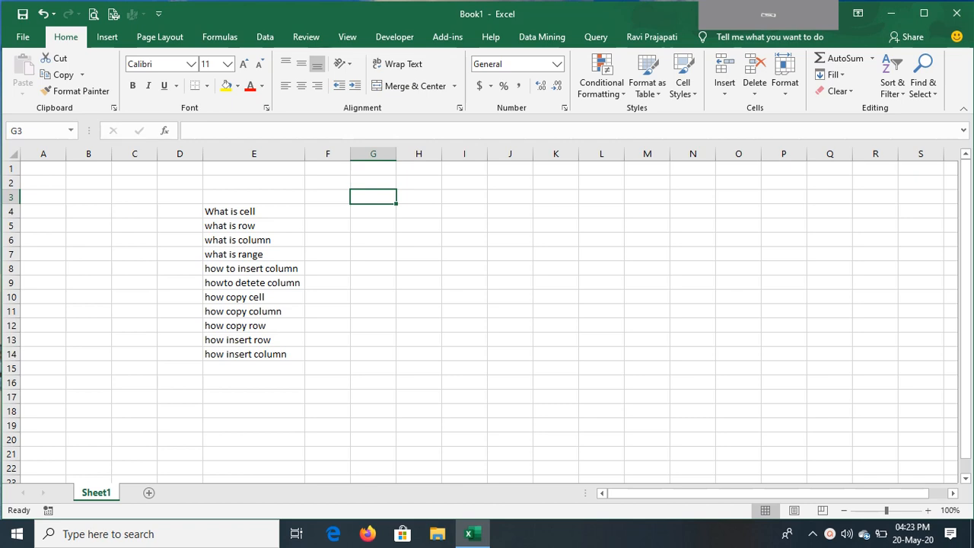
Select various single cells in columns E to H, rows 1 to 6, to illustrate what a cell is.
{"action": "left_click", "coordinate": [278, 197]}
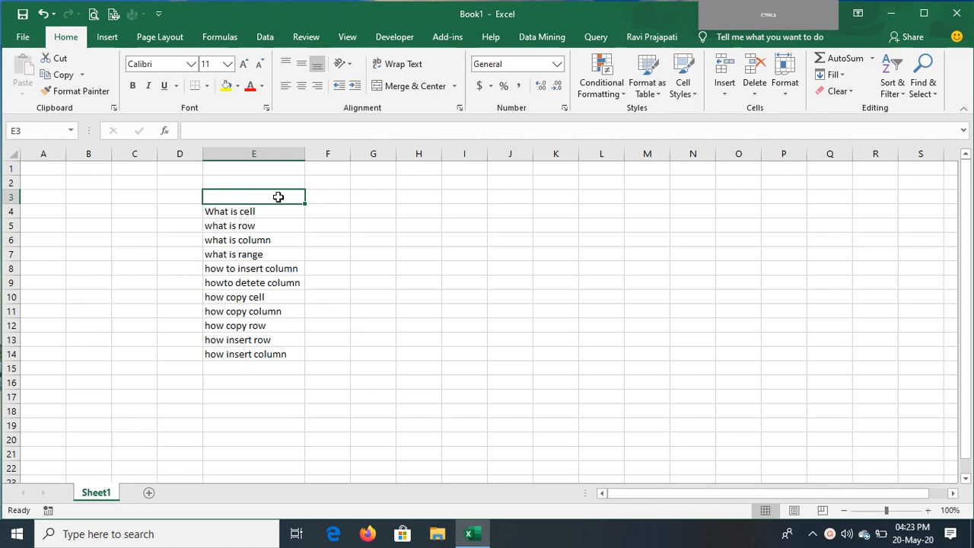
{"action": "left_click", "coordinate": [256, 181]}
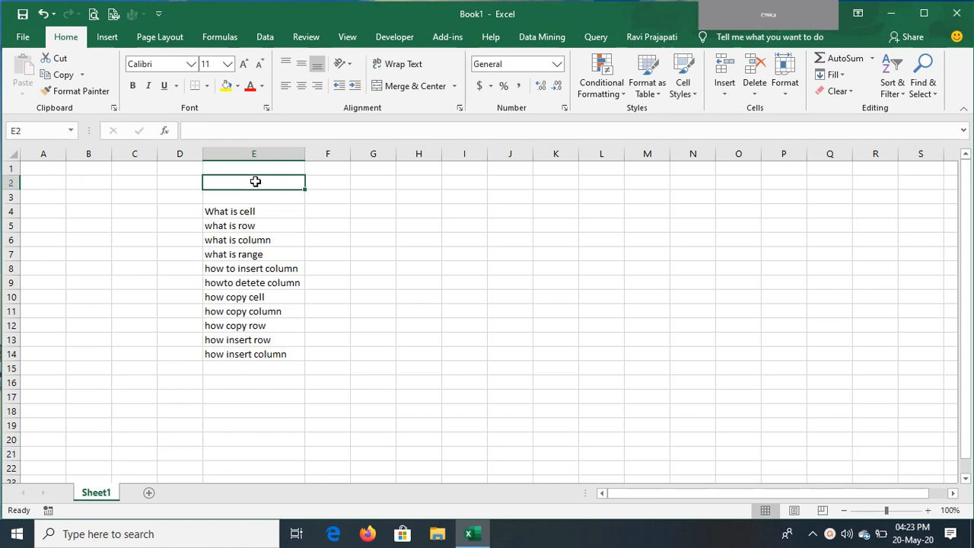
{"action": "left_click_drag", "start_coordinate": [241, 167], "coordinate": [243, 180]}
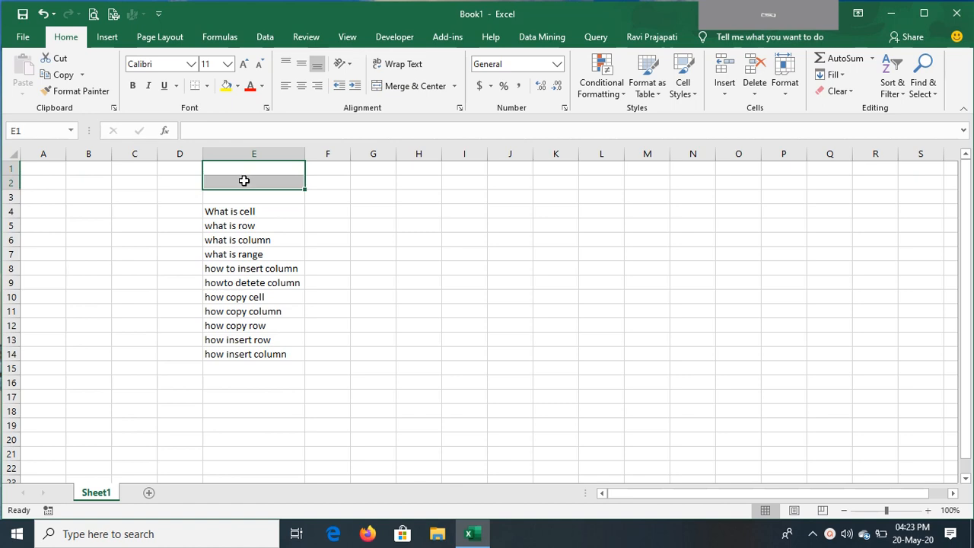
{"action": "left_click", "coordinate": [244, 181]}
{"action": "left_click", "coordinate": [291, 210]}
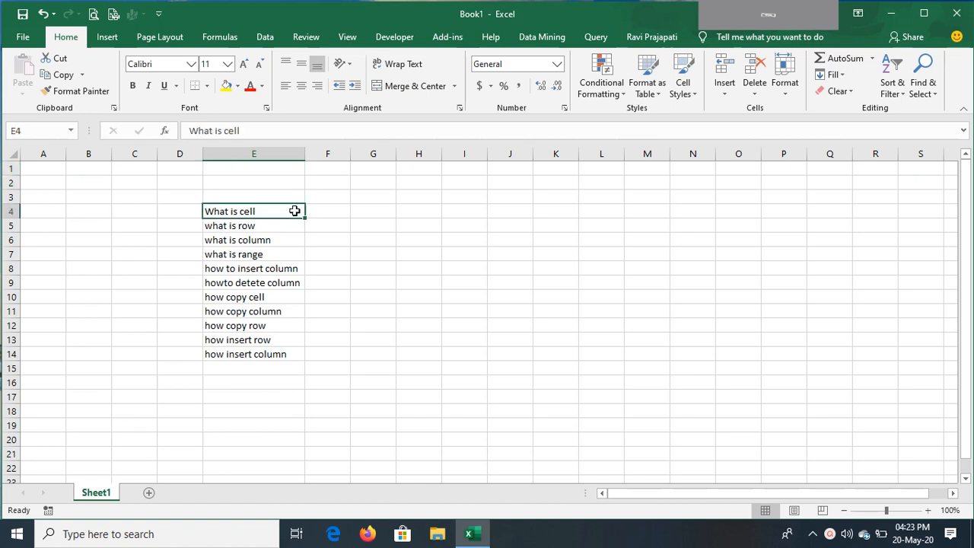
{"action": "left_click", "coordinate": [332, 194]}
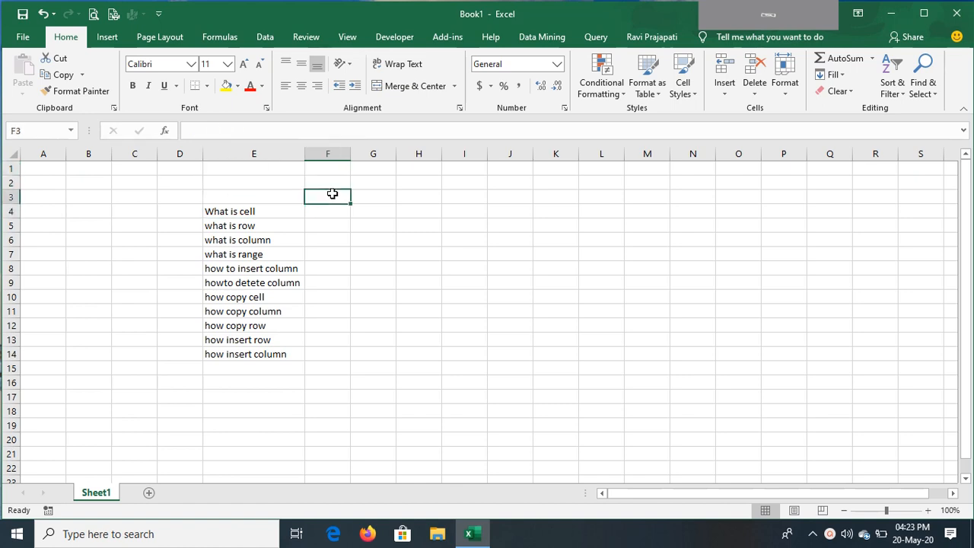
{"action": "left_click", "coordinate": [291, 181]}
{"action": "left_click", "coordinate": [331, 180]}
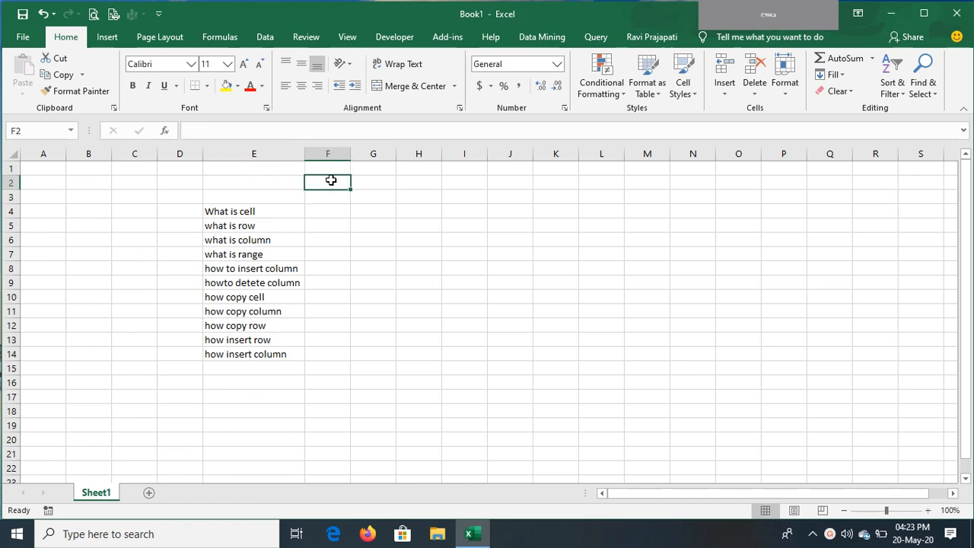
{"action": "left_click", "coordinate": [358, 181]}
{"action": "left_click", "coordinate": [405, 182]}
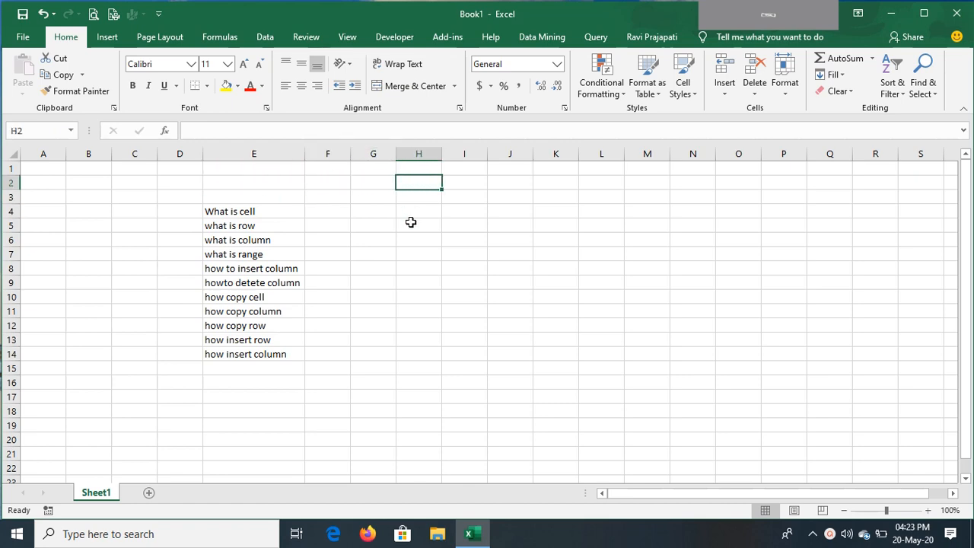
{"action": "left_click", "coordinate": [413, 213]}
{"action": "left_click", "coordinate": [412, 230]}
{"action": "left_click", "coordinate": [379, 238]}
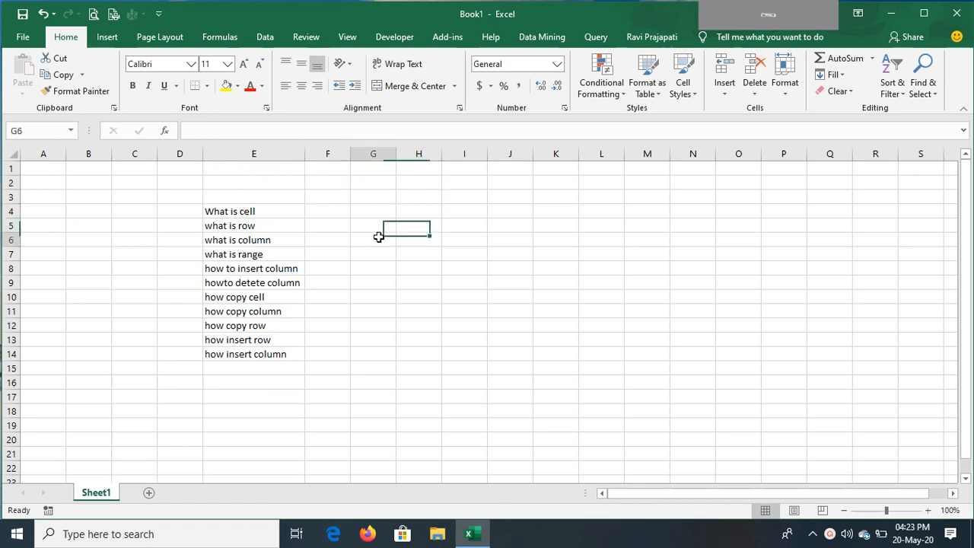
{"action": "left_click", "coordinate": [369, 225]}
{"action": "left_click", "coordinate": [370, 211]}
{"action": "left_click", "coordinate": [369, 197]}
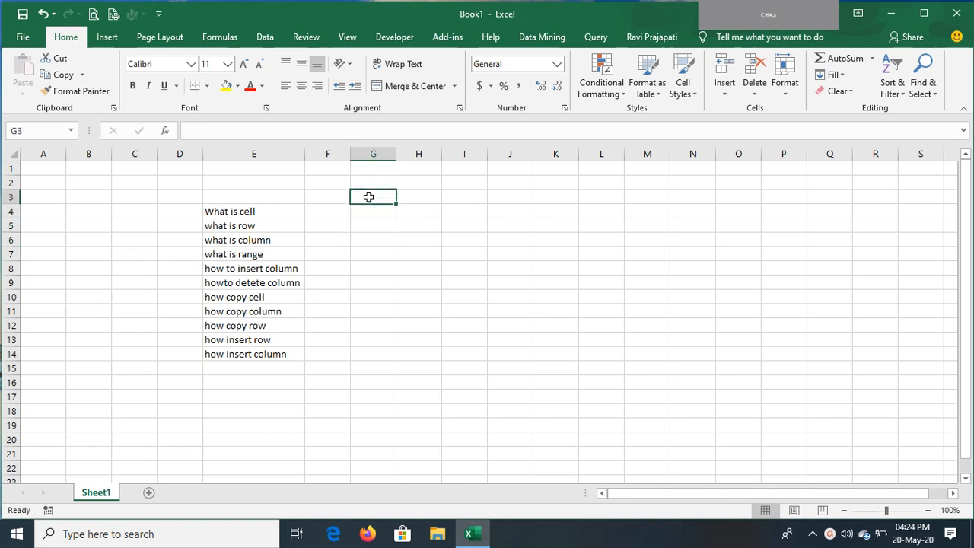
{"action": "left_click", "coordinate": [337, 198]}
{"action": "left_click", "coordinate": [367, 210]}
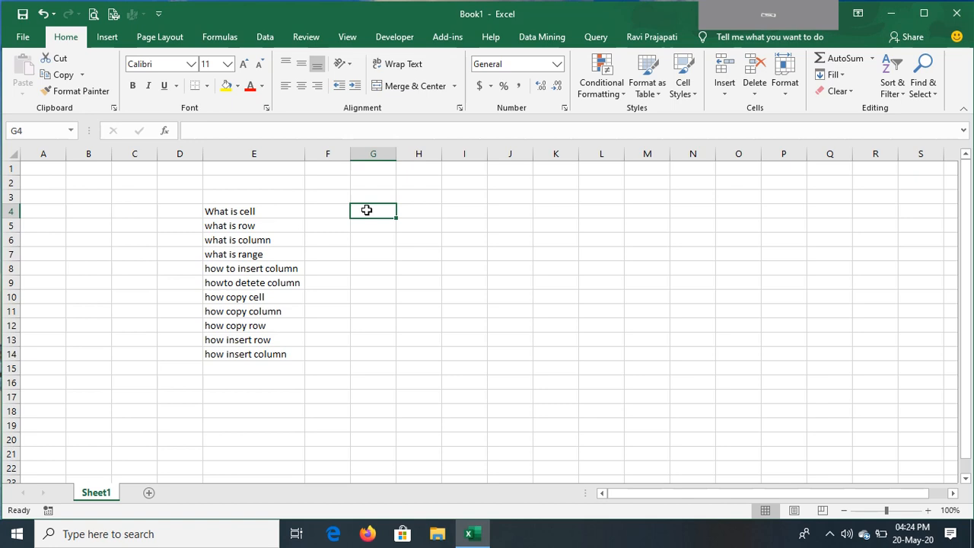
Locate cell C2 by highlighting its whole column C, and visit the neighbouring cells D2, E2 and F2 in the same row.
{"action": "left_click", "coordinate": [130, 184]}
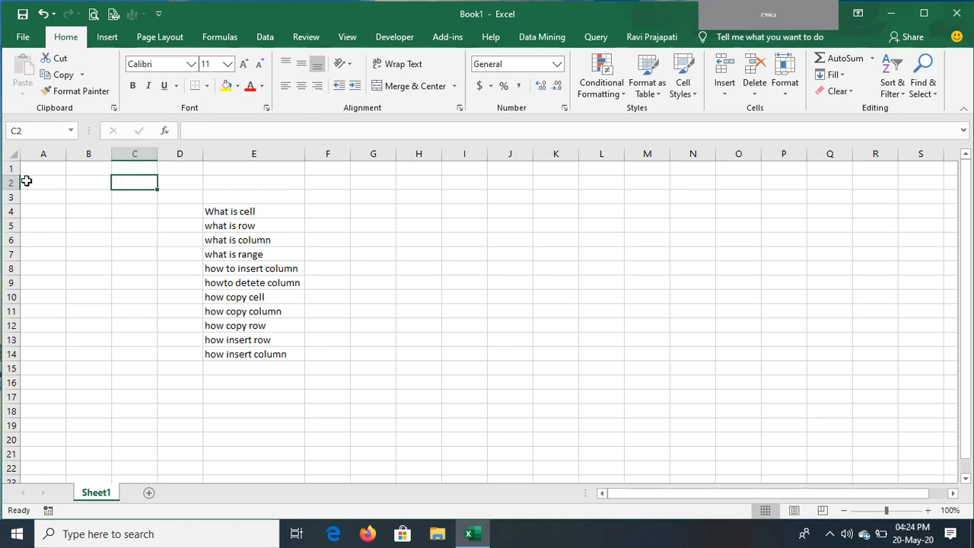
{"action": "left_click", "coordinate": [130, 153]}
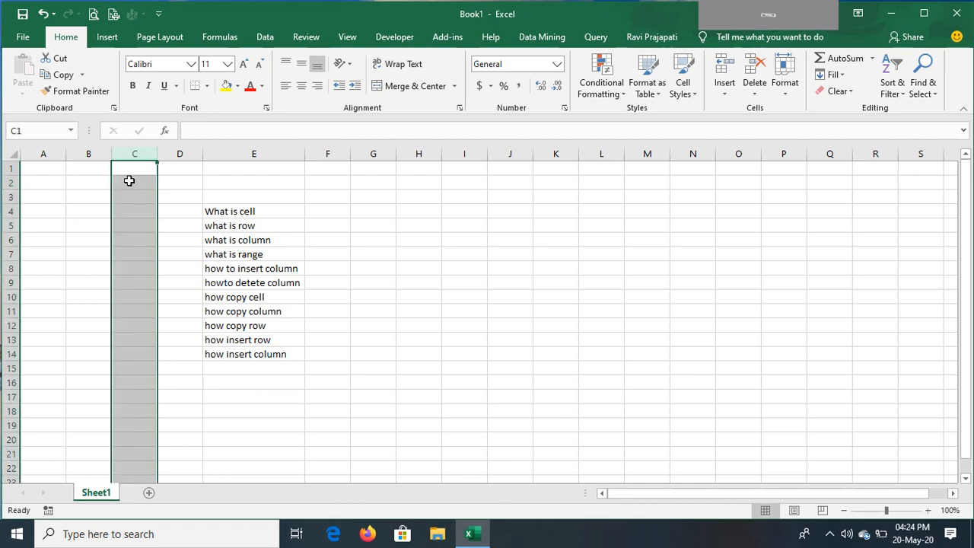
{"action": "left_click", "coordinate": [130, 181]}
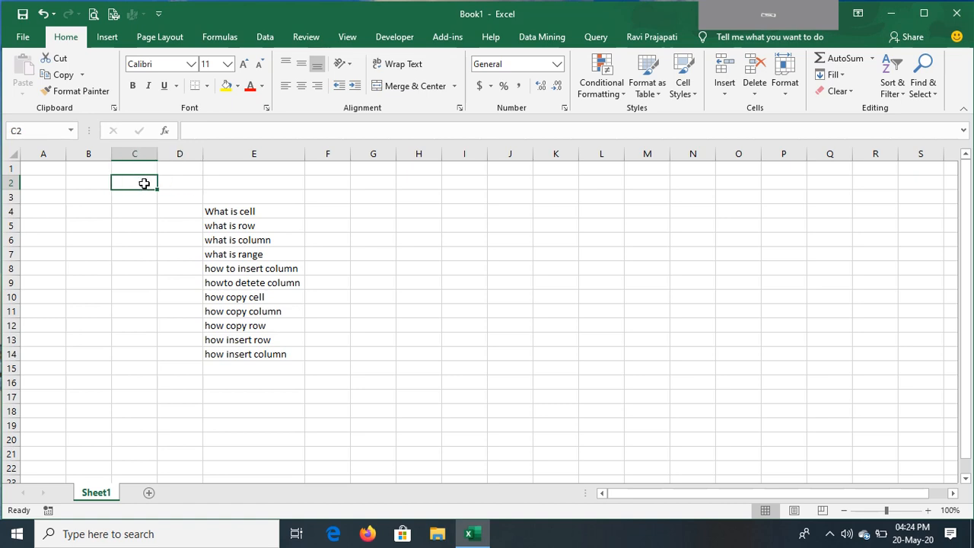
{"action": "left_click", "coordinate": [183, 182]}
{"action": "left_click", "coordinate": [236, 183]}
{"action": "left_click", "coordinate": [330, 182]}
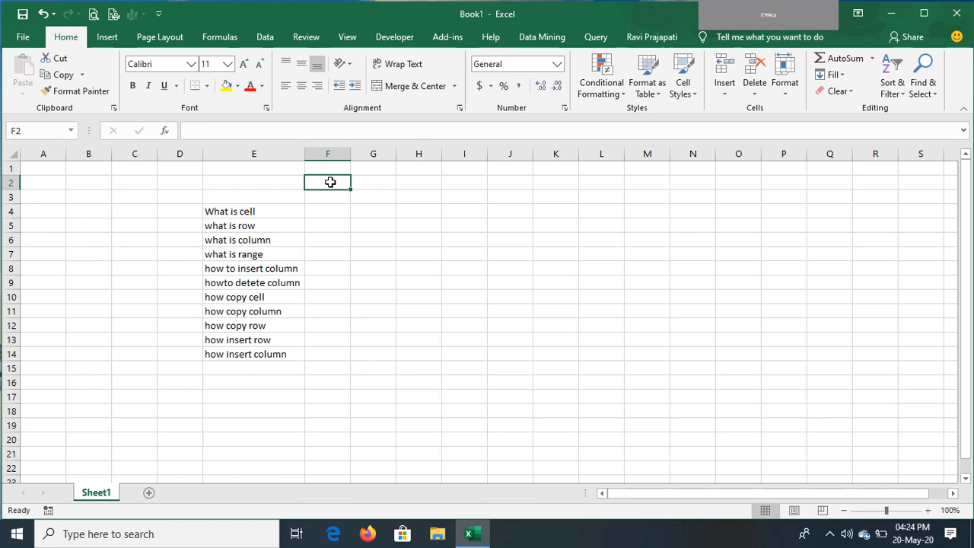
Go to the "what is row" topic and highlight entire rows 1, 2 and 4 to illustrate rows.
{"action": "left_click", "coordinate": [279, 226]}
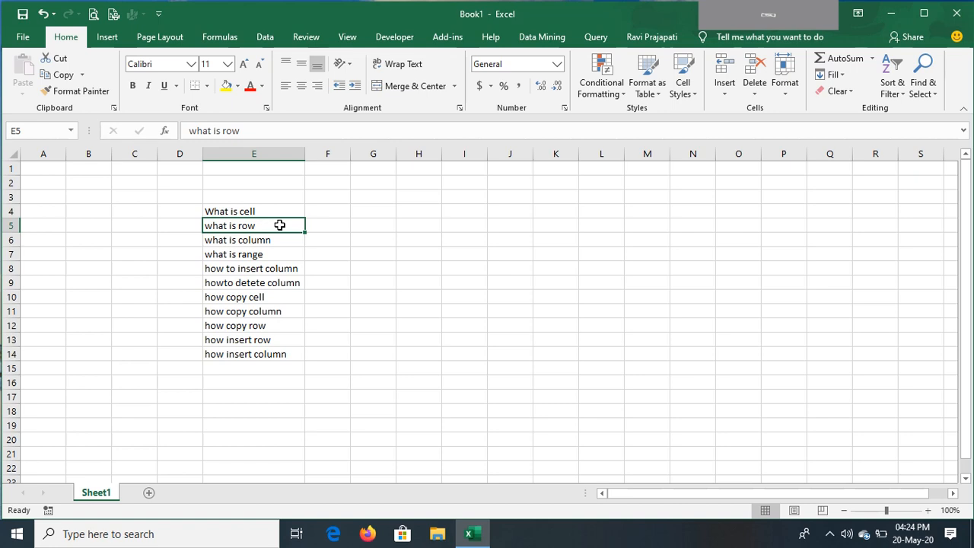
{"action": "left_click", "coordinate": [133, 183]}
{"action": "left_click", "coordinate": [11, 183]}
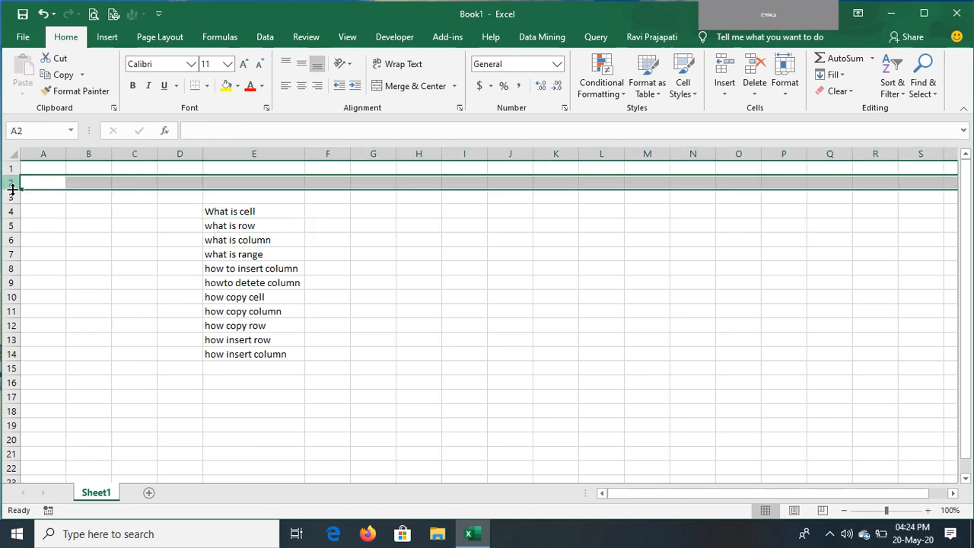
{"action": "left_click", "coordinate": [10, 168]}
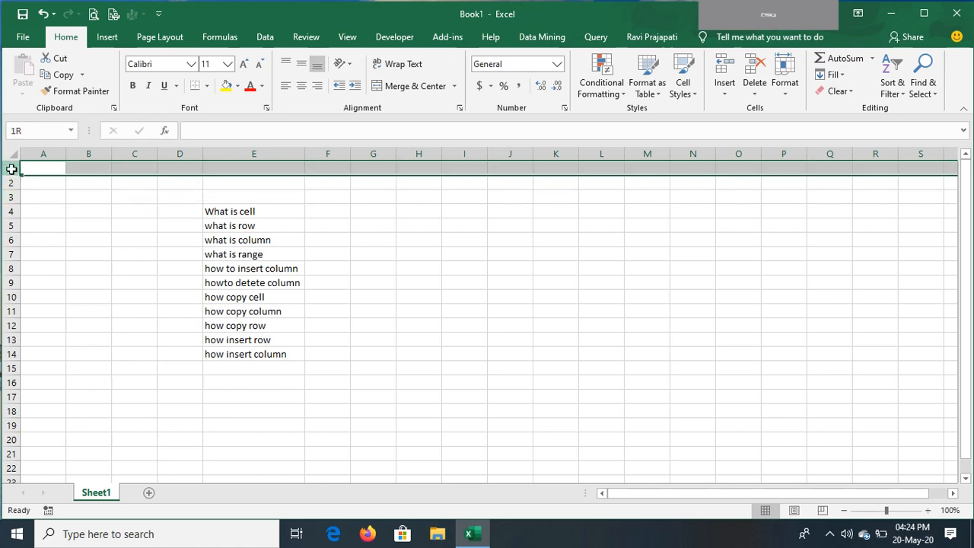
{"action": "left_click_drag", "start_coordinate": [5, 181], "coordinate": [10, 213]}
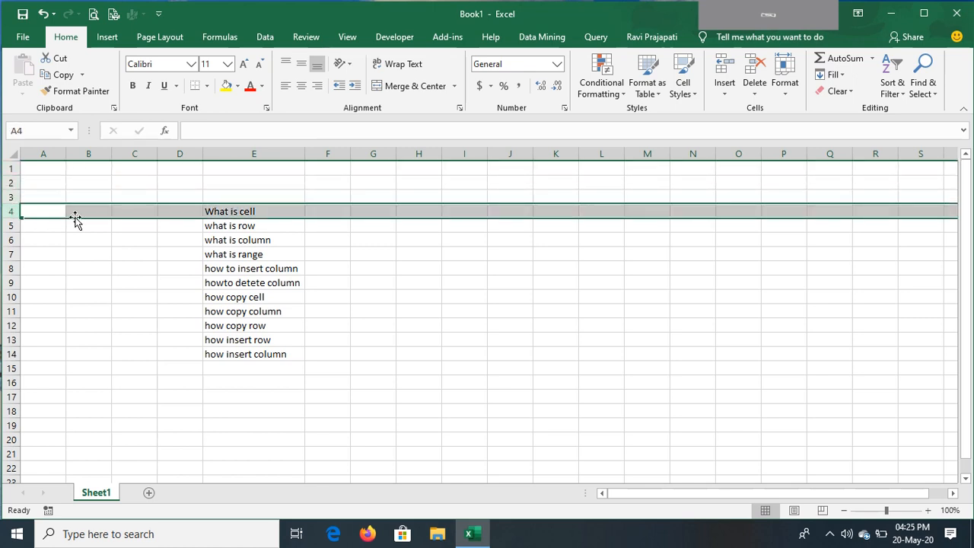
{"action": "left_click", "coordinate": [10, 184]}
{"action": "left_click", "coordinate": [11, 168]}
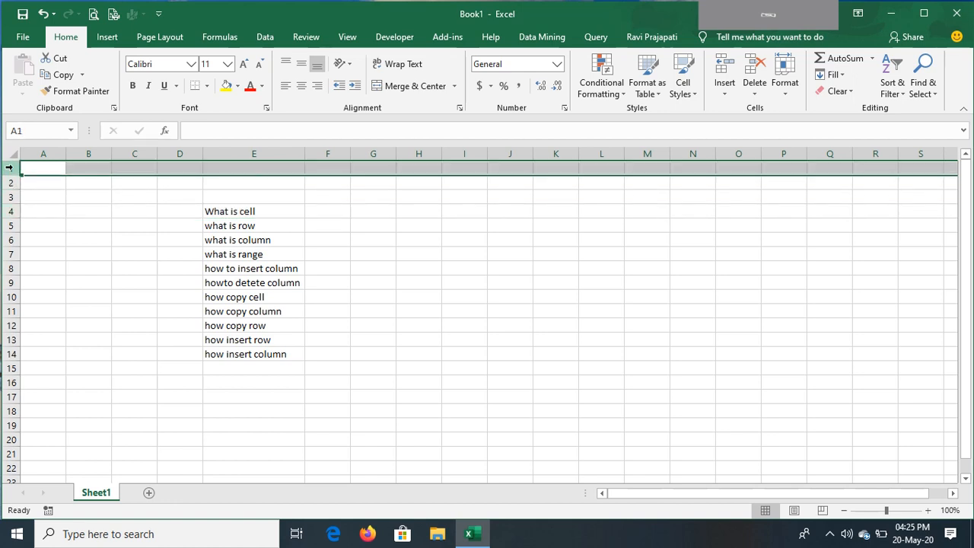
Highlight entire columns E, F and G one at a time to illustrate what a column is.
{"action": "left_click", "coordinate": [191, 198]}
{"action": "left_click", "coordinate": [129, 196]}
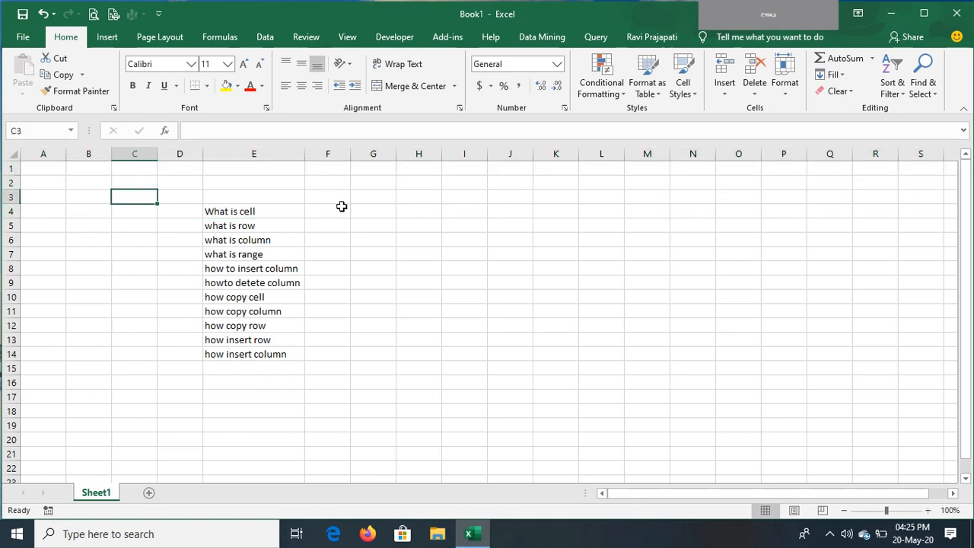
{"action": "left_click", "coordinate": [331, 196]}
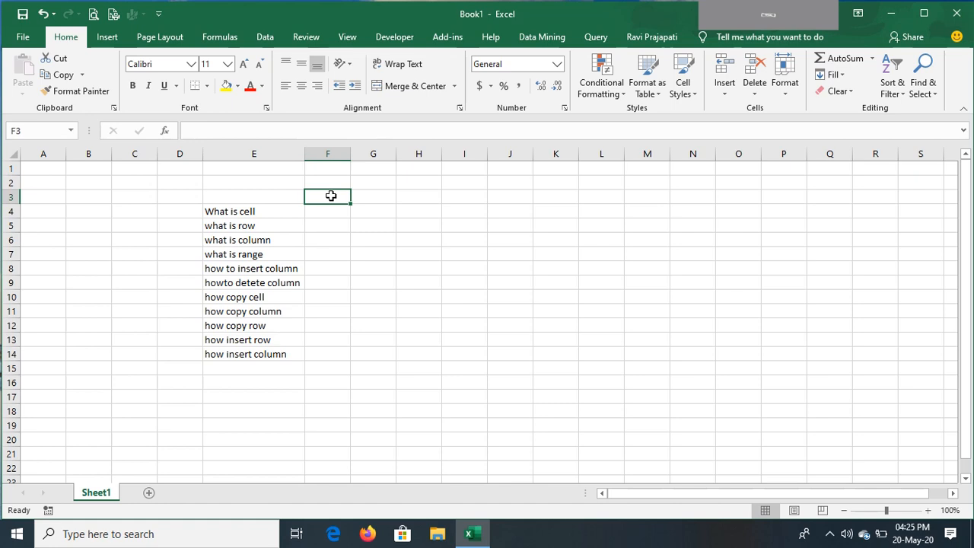
{"action": "left_click", "coordinate": [326, 155]}
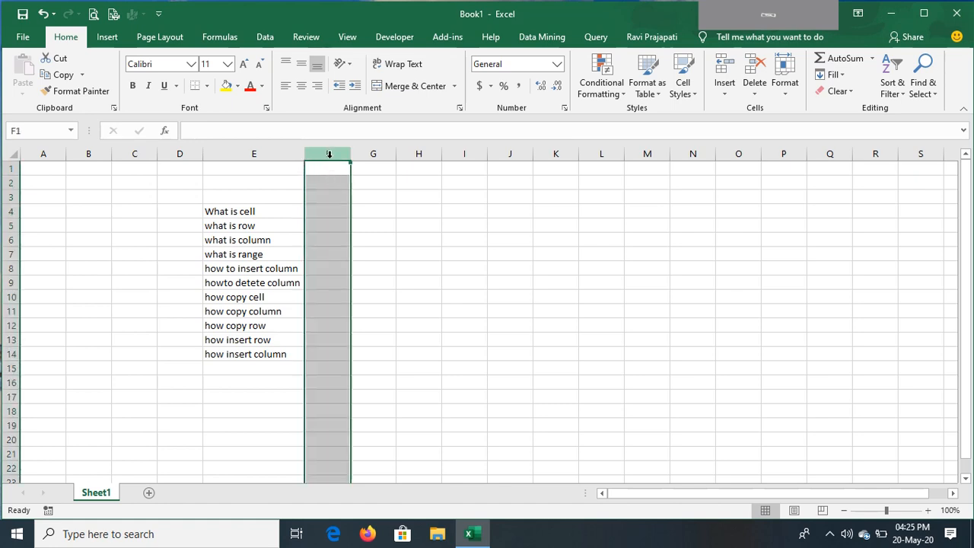
{"action": "left_click", "coordinate": [270, 151]}
{"action": "left_click", "coordinate": [328, 152]}
{"action": "left_click", "coordinate": [376, 152]}
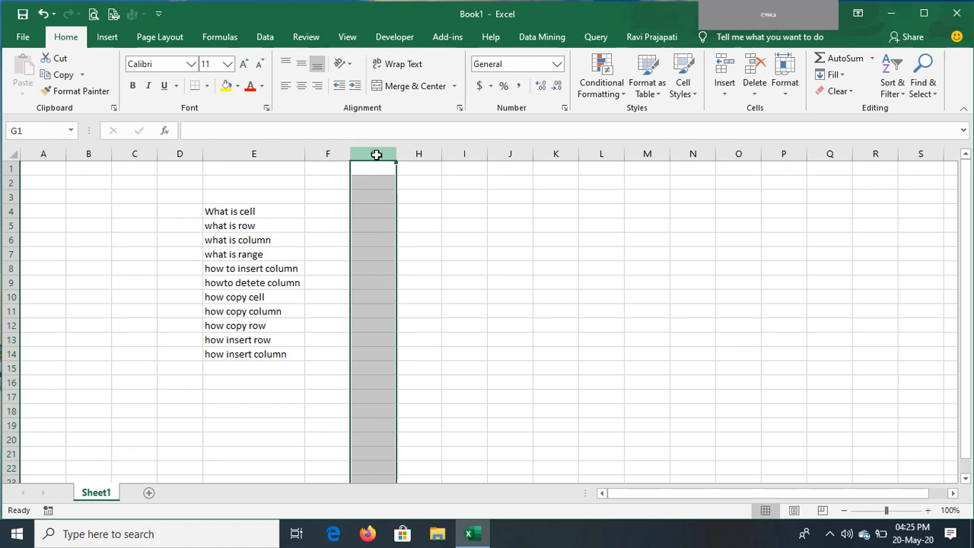
Select the cell block G2:J6 to illustrate a range, and clear the selection by moving to F3.
{"action": "left_click", "coordinate": [372, 181]}
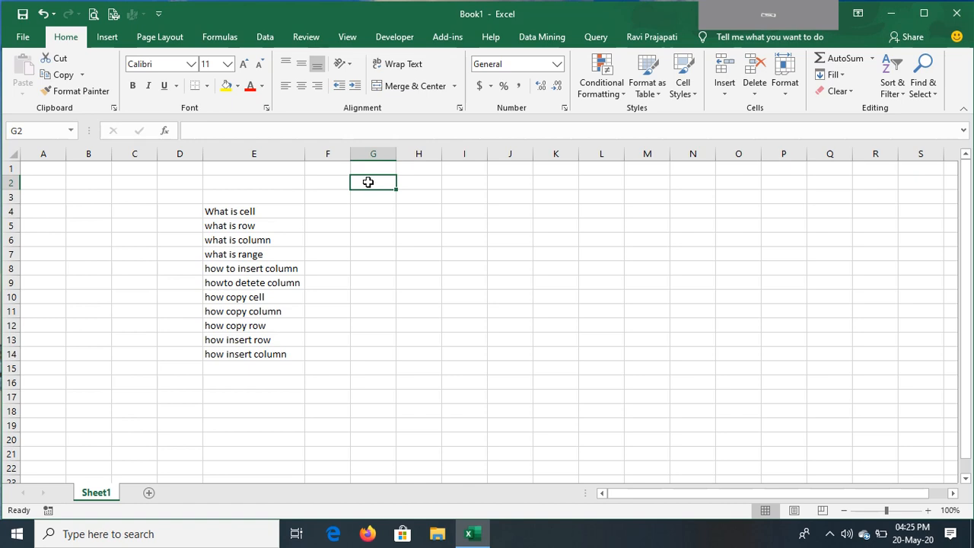
{"action": "left_click_drag", "start_coordinate": [369, 182], "coordinate": [505, 241]}
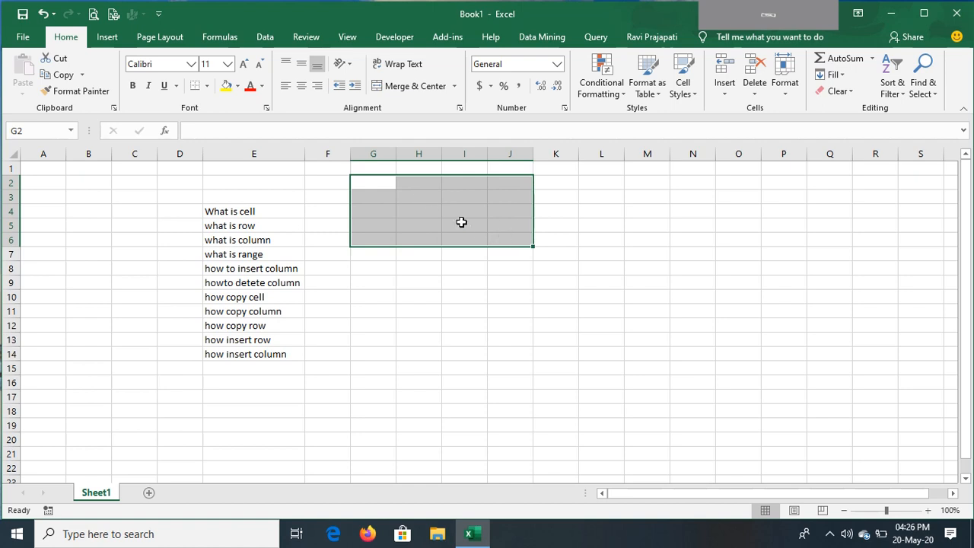
{"action": "left_click_drag", "start_coordinate": [365, 181], "coordinate": [516, 234]}
{"action": "left_click", "coordinate": [310, 195]}
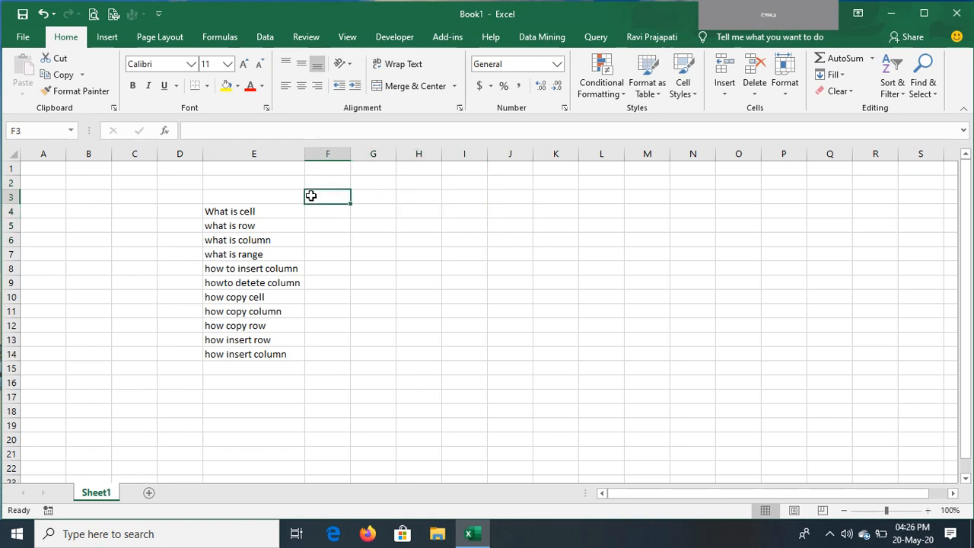
Enter the text "hi" in cell G3 and return to that cell.
{"action": "left_click", "coordinate": [378, 194]}
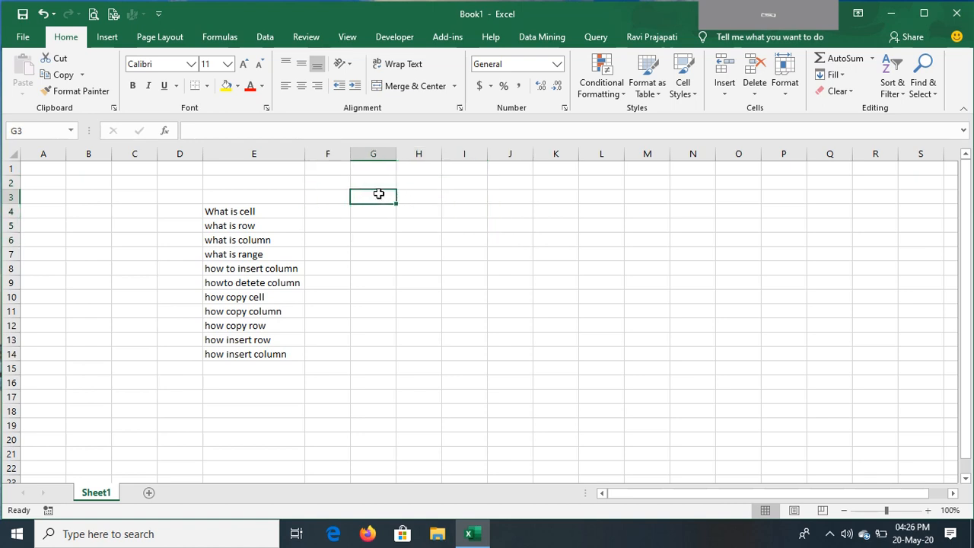
{"action": "type", "text": "hi"}
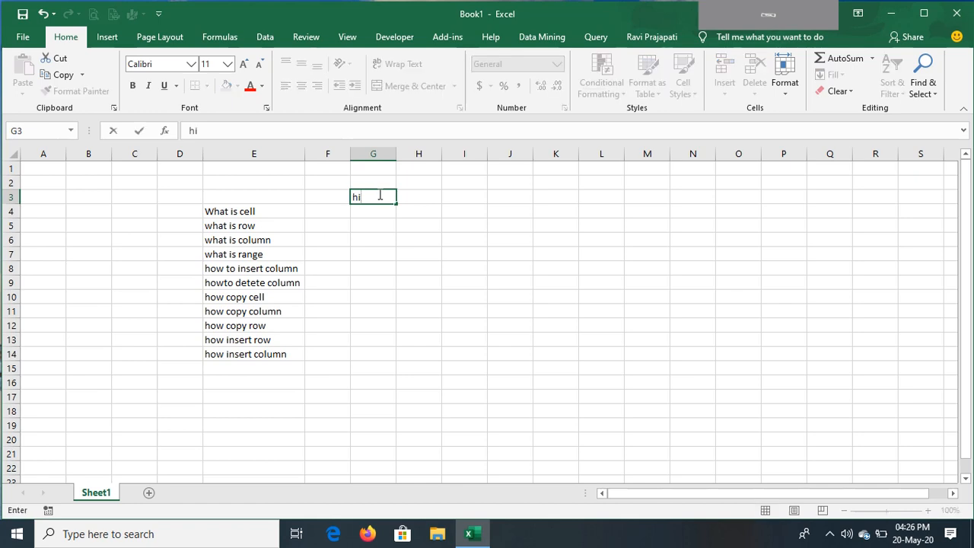
{"action": "key", "text": "Return"}
{"action": "key", "text": "Down"}
{"action": "key", "text": "Up"}
{"action": "key", "text": "Up"}
{"action": "key", "text": "Down"}
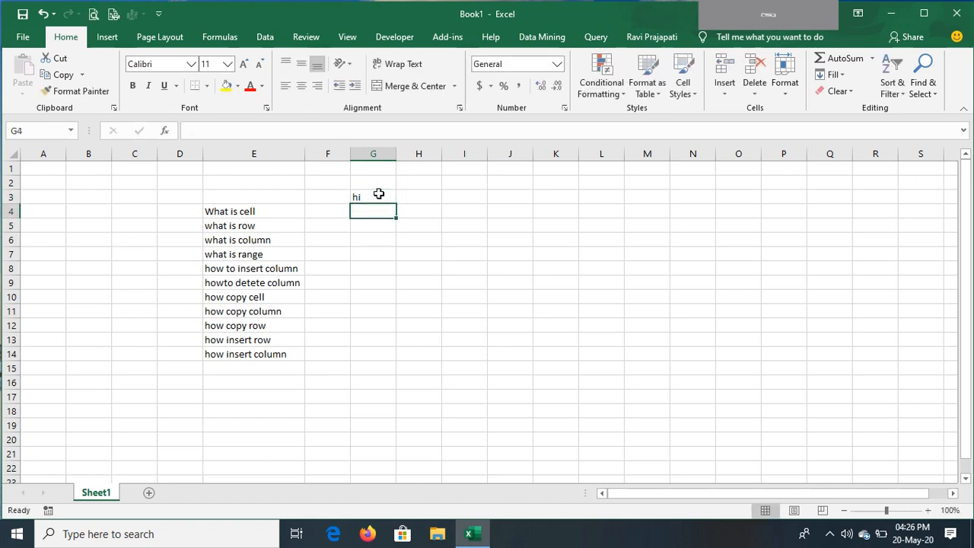
{"action": "key", "text": "Up"}
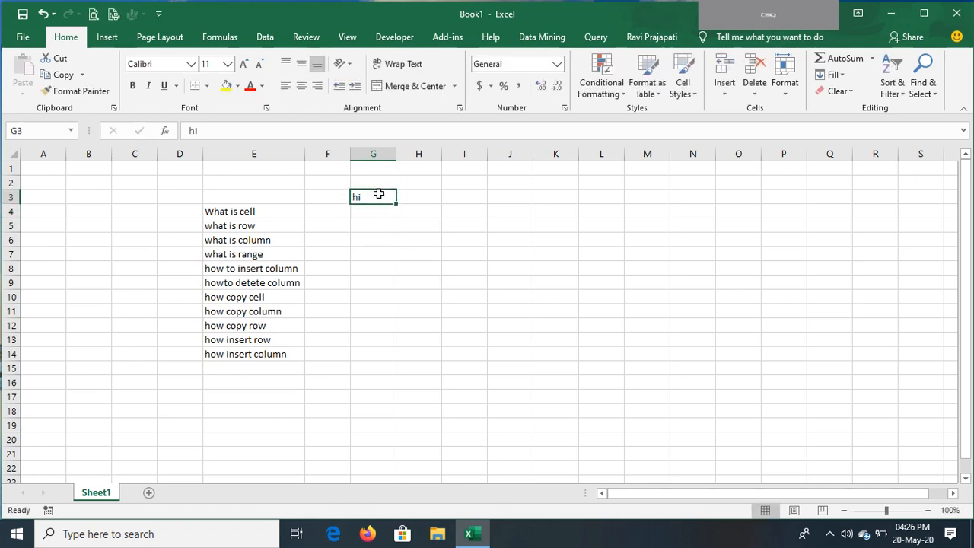
Insert a blank column before column G and delete that new column again.
{"action": "left_click", "coordinate": [369, 153]}
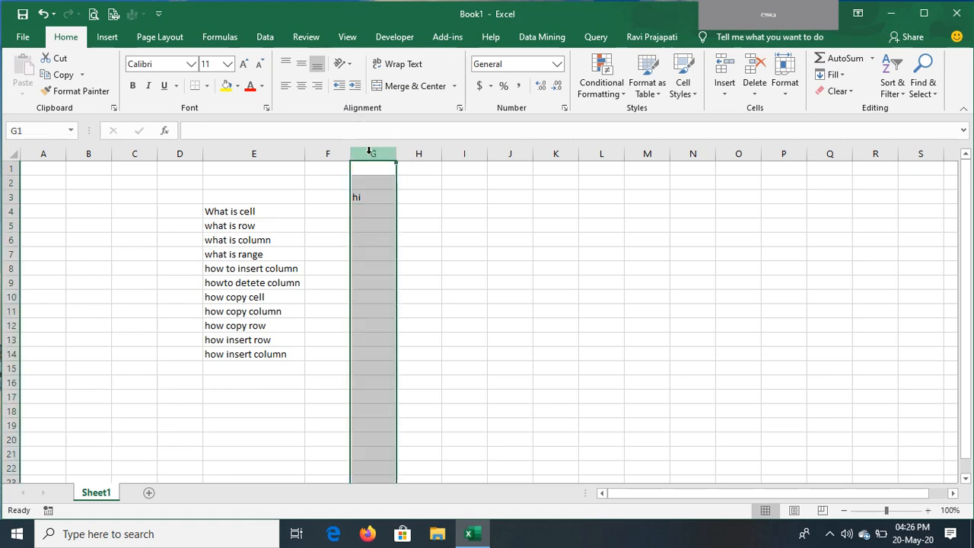
{"action": "right_click", "coordinate": [369, 152]}
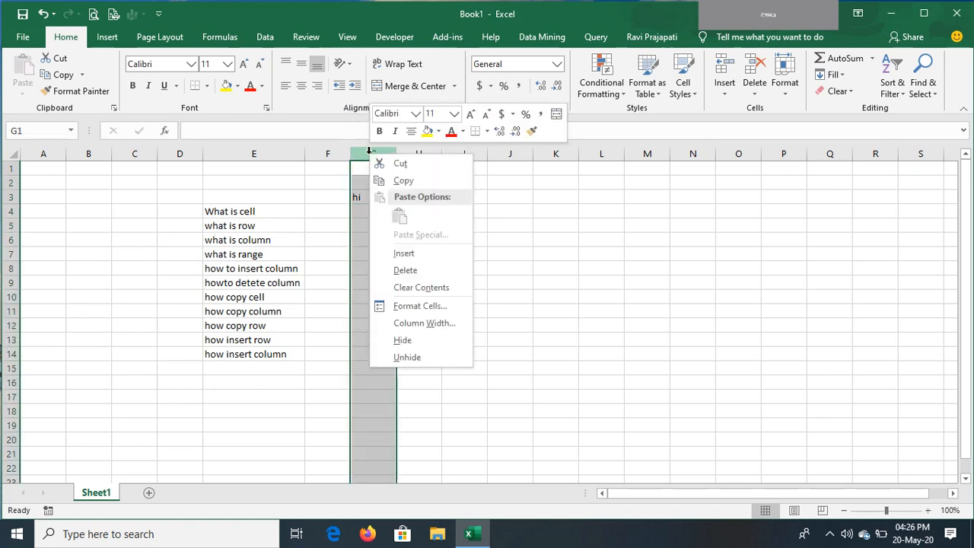
{"action": "left_click", "coordinate": [407, 256]}
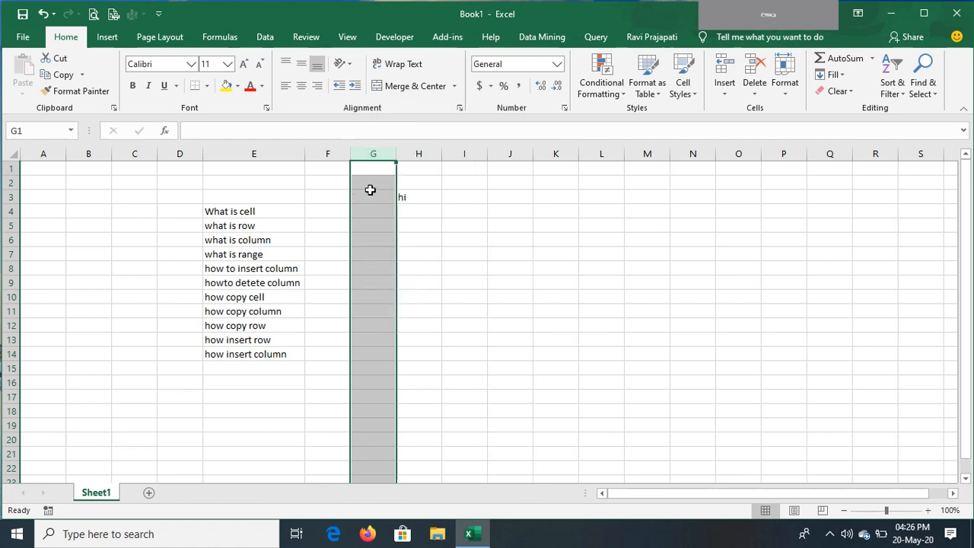
{"action": "right_click", "coordinate": [372, 153]}
{"action": "left_click", "coordinate": [407, 271]}
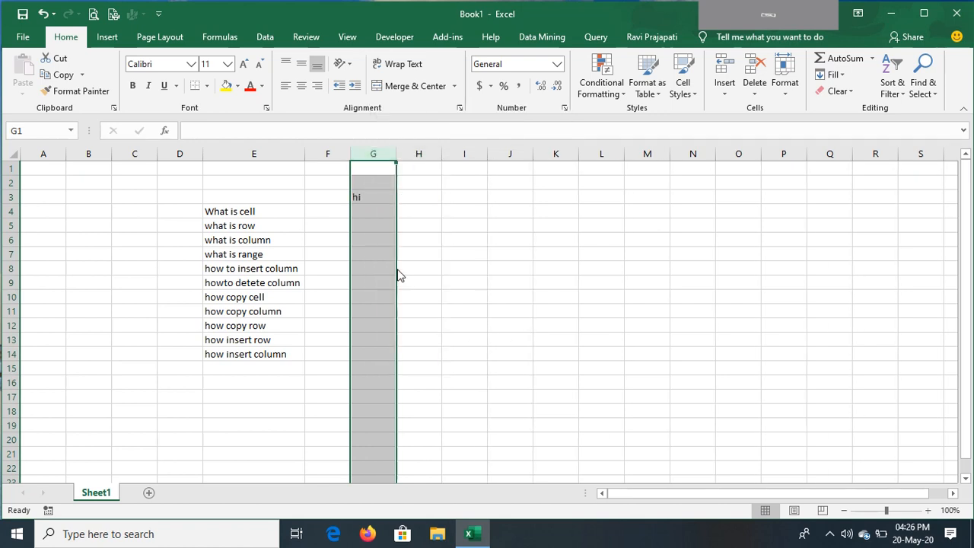
Insert a blank column before column G, inspect cells H3 and G3, and delete the blank column.
{"action": "right_click", "coordinate": [376, 156]}
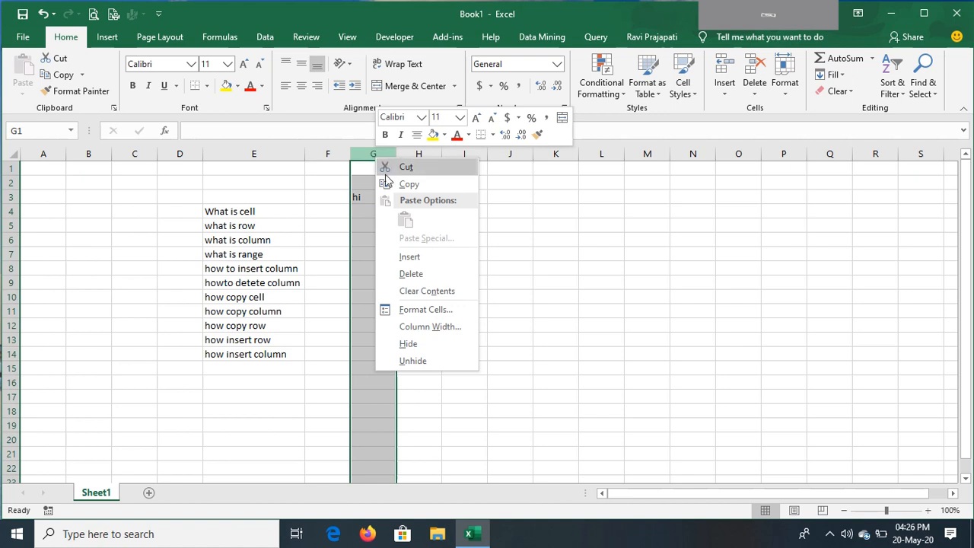
{"action": "left_click", "coordinate": [411, 256]}
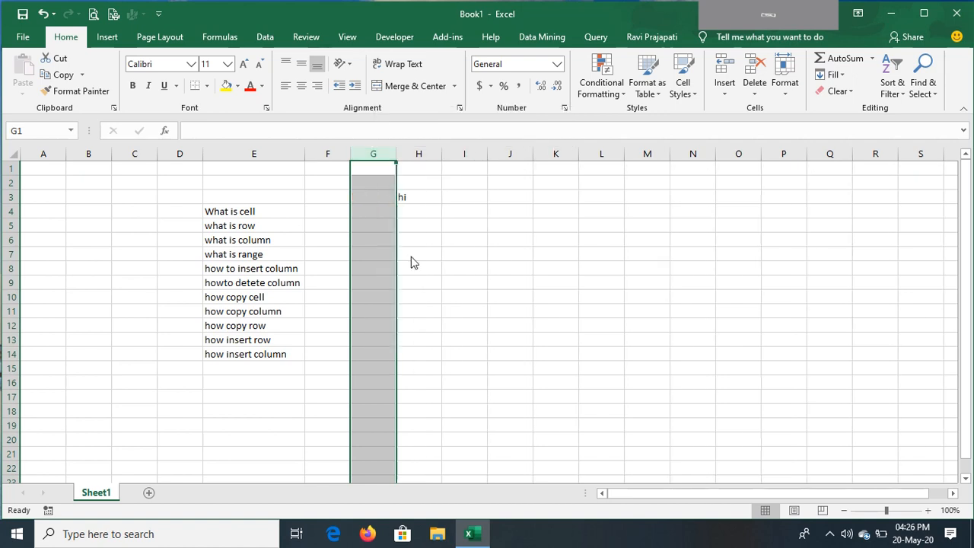
{"action": "left_click", "coordinate": [422, 195]}
{"action": "left_click", "coordinate": [377, 195]}
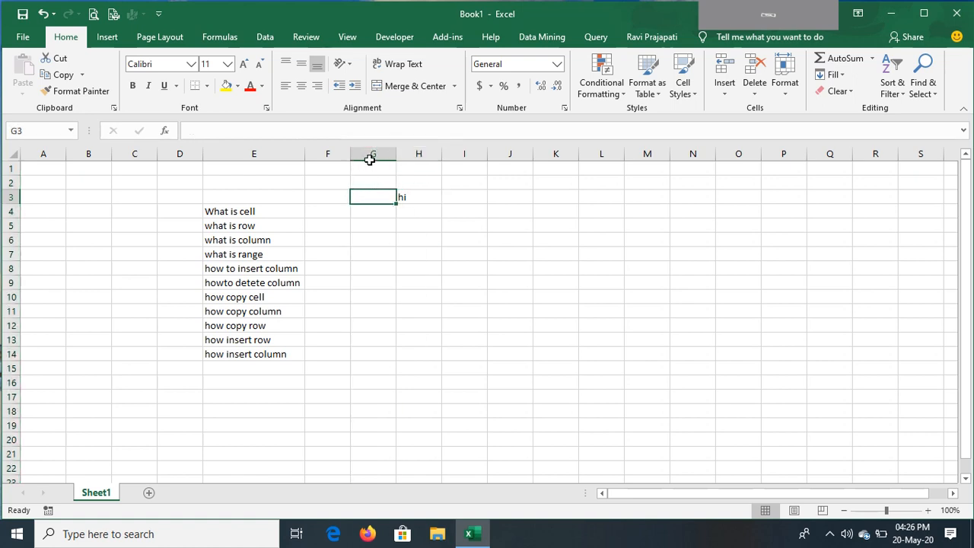
{"action": "left_click", "coordinate": [369, 159]}
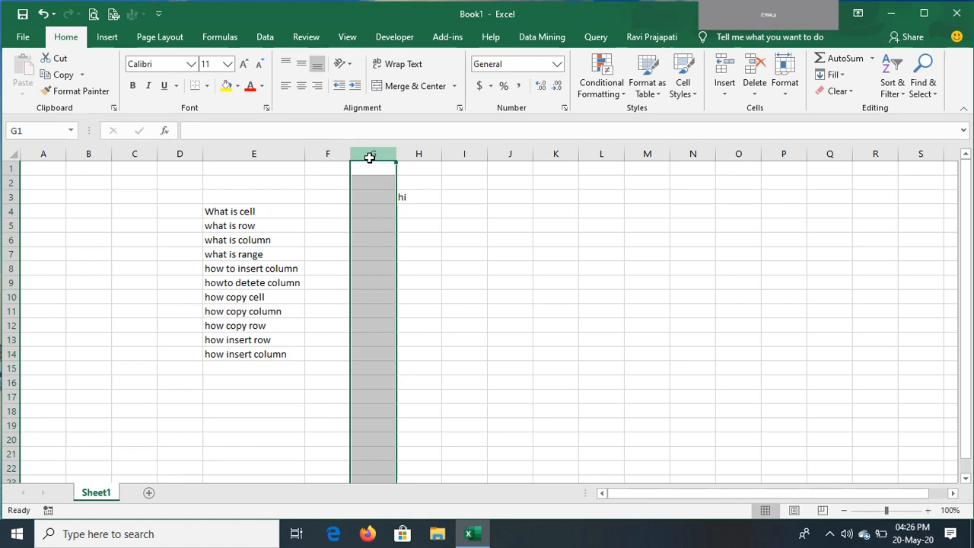
{"action": "key", "text": "ctrl+minus"}
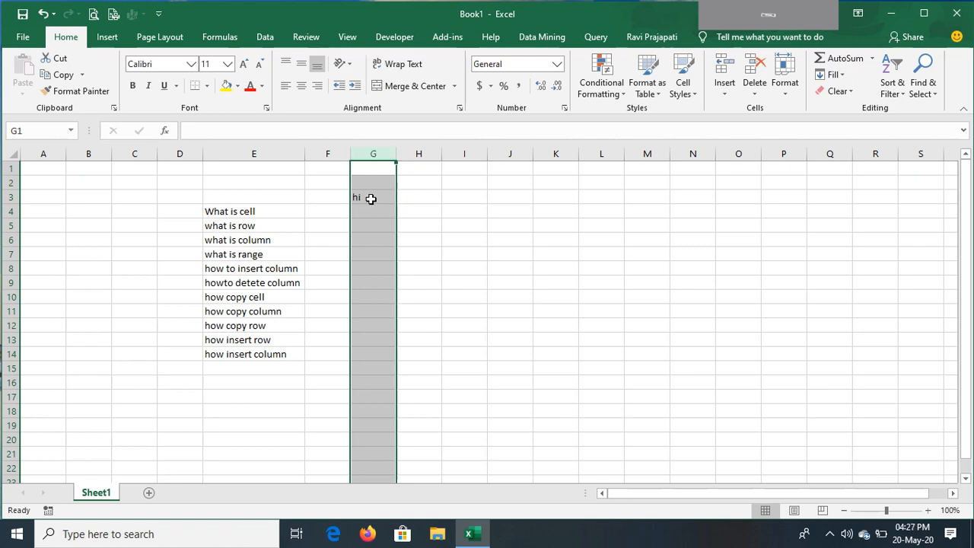
Repeatedly insert and delete a blank column at column G, ending with the column deleted and cell G3 selected.
{"action": "key", "text": "ctrl+shift+plus"}
{"action": "key", "text": "ctrl+minus"}
{"action": "key", "text": "ctrl+shift+plus"}
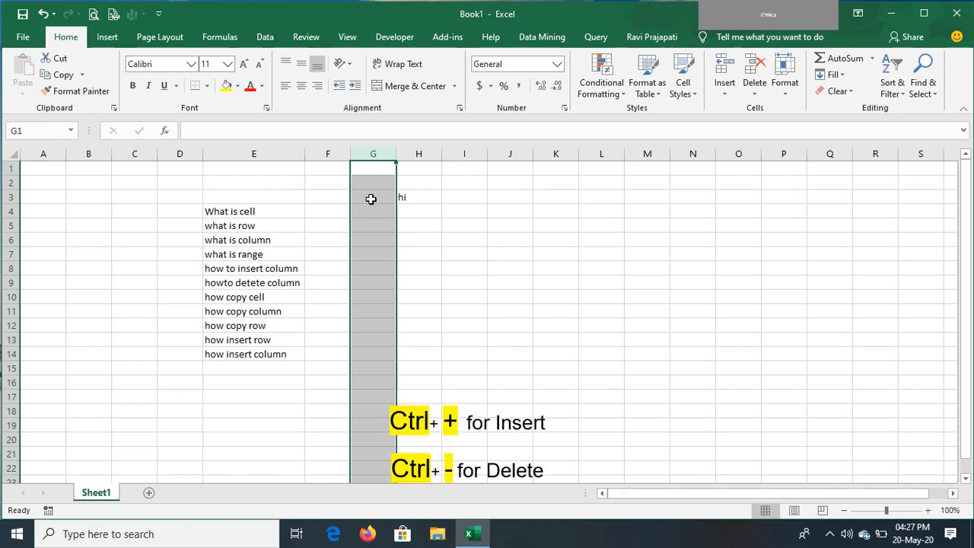
{"action": "key", "text": "ctrl+minus"}
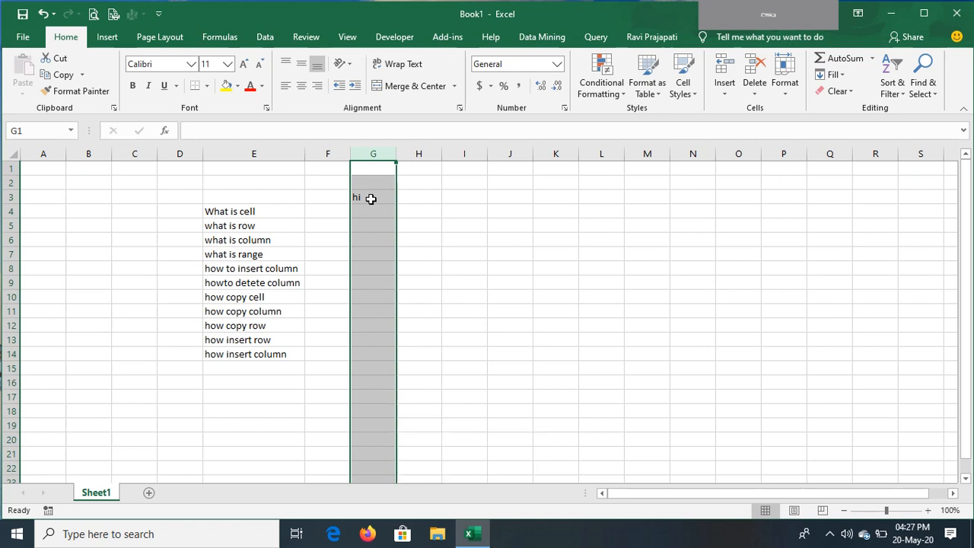
{"action": "key", "text": "ctrl+shift+plus"}
{"action": "key", "text": "ctrl+minus"}
{"action": "left_click", "coordinate": [378, 197]}
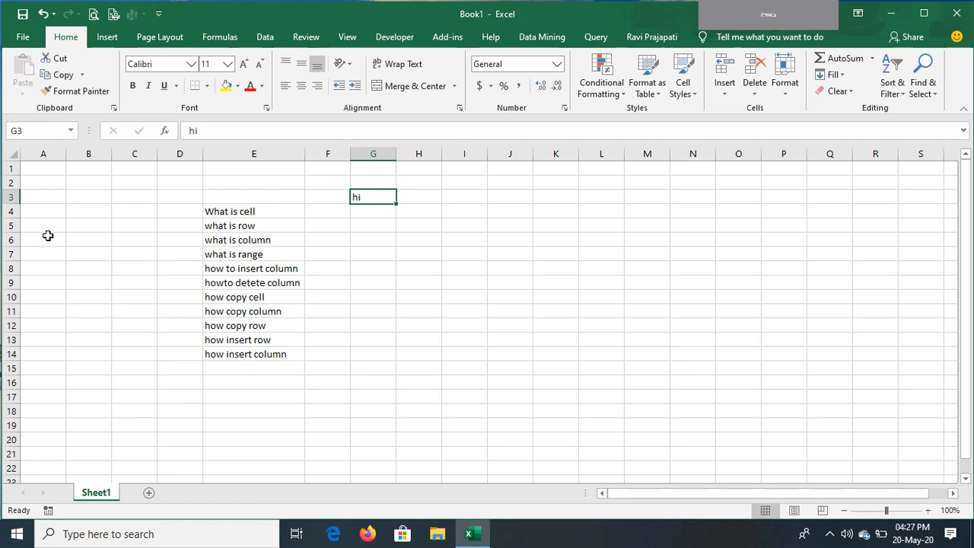
Insert a blank row above row 5 and delete it again, performing the insert-and-delete pair twice.
{"action": "left_click", "coordinate": [11, 226]}
{"action": "right_click", "coordinate": [10, 226]}
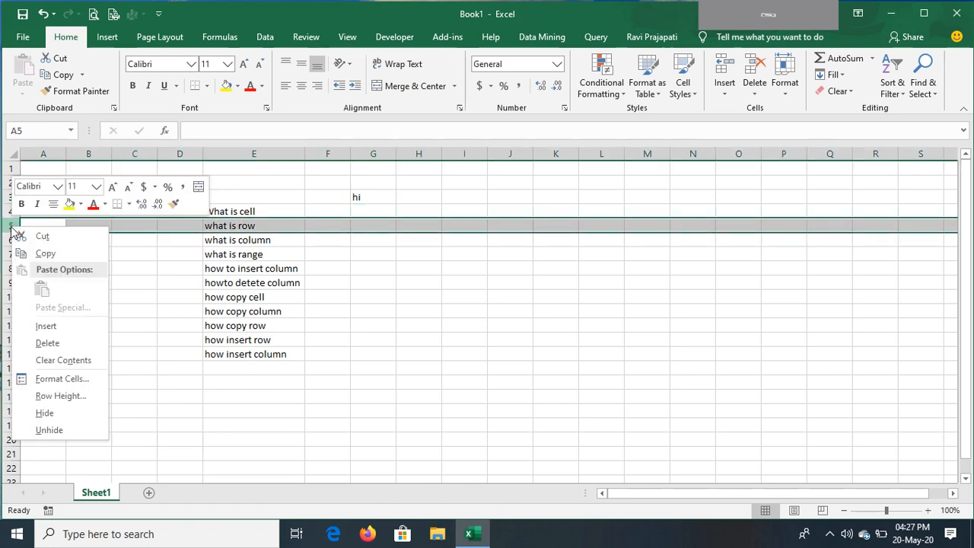
{"action": "left_click", "coordinate": [35, 333]}
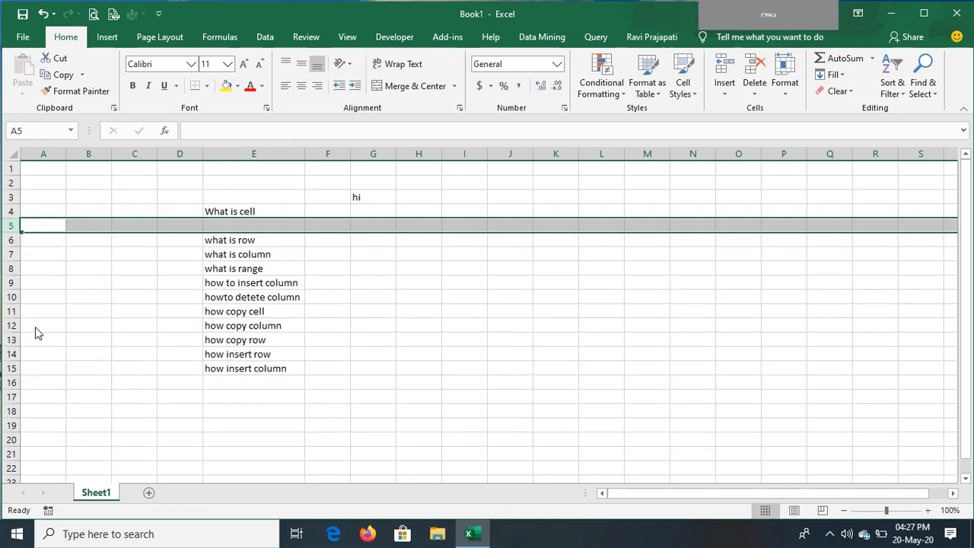
{"action": "right_click", "coordinate": [9, 225]}
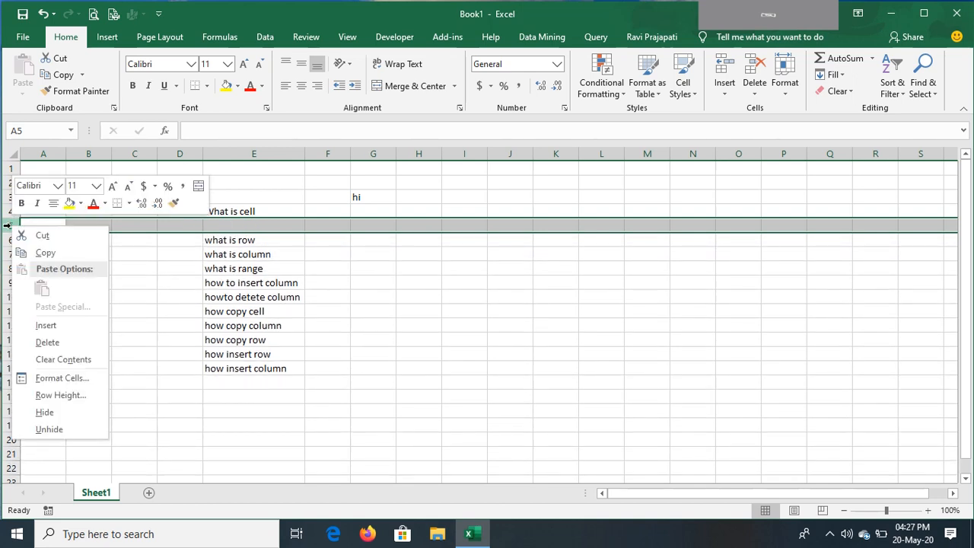
{"action": "left_click", "coordinate": [44, 343]}
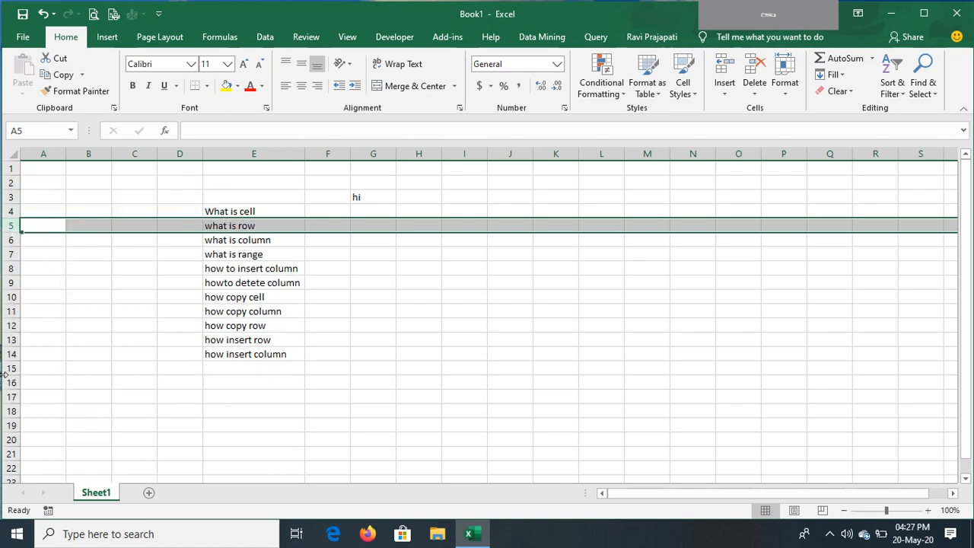
{"action": "key", "text": "ctrl+shift+plus"}
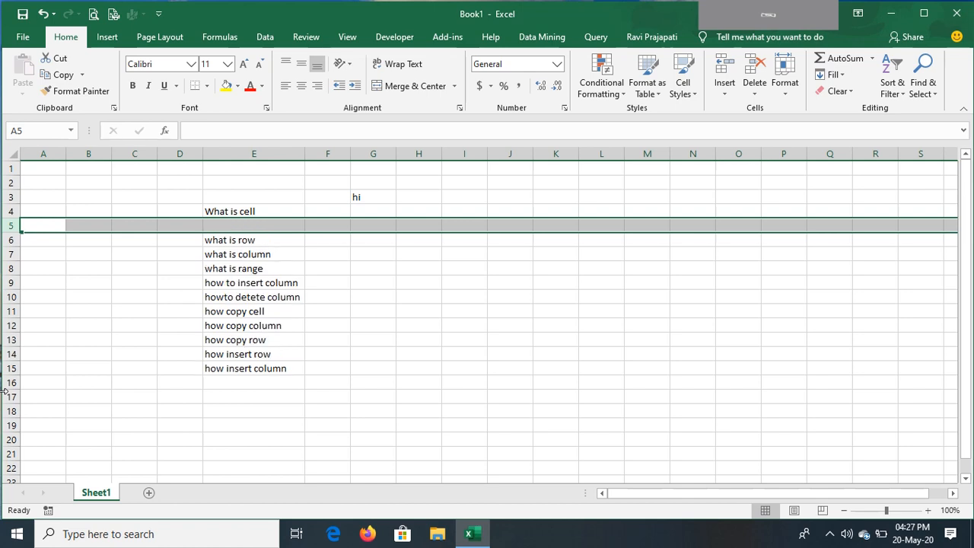
{"action": "key", "text": "ctrl+minus"}
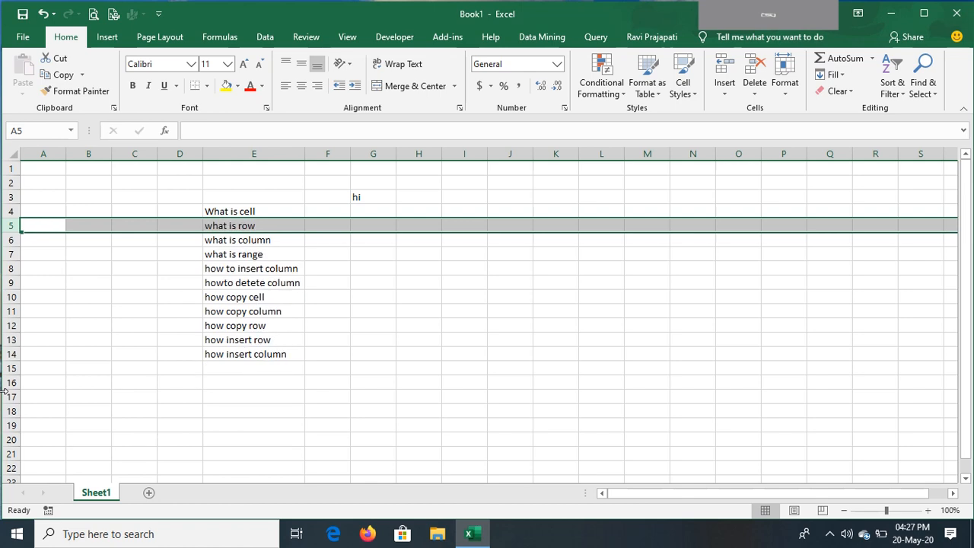
Move to cell H4 and select the entire column H twice, releasing the selection each time.
{"action": "key", "text": "Up"}
{"action": "key", "text": "Right"}
{"action": "key", "text": "Right"}
{"action": "key", "text": "Right"}
{"action": "key", "text": "Right"}
{"action": "key", "text": "Right"}
{"action": "key", "text": "Right"}
{"action": "key", "text": "Right"}
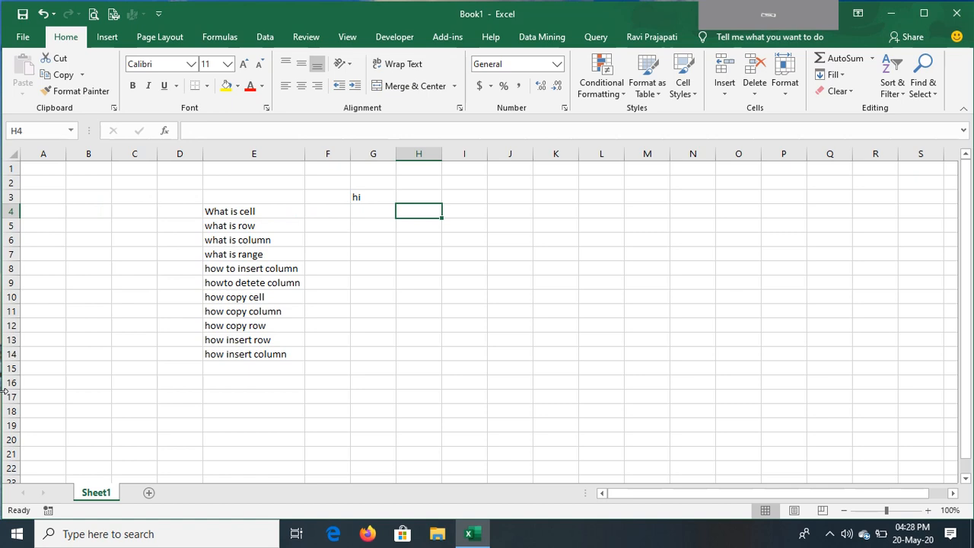
{"action": "key", "text": "ctrl+space"}
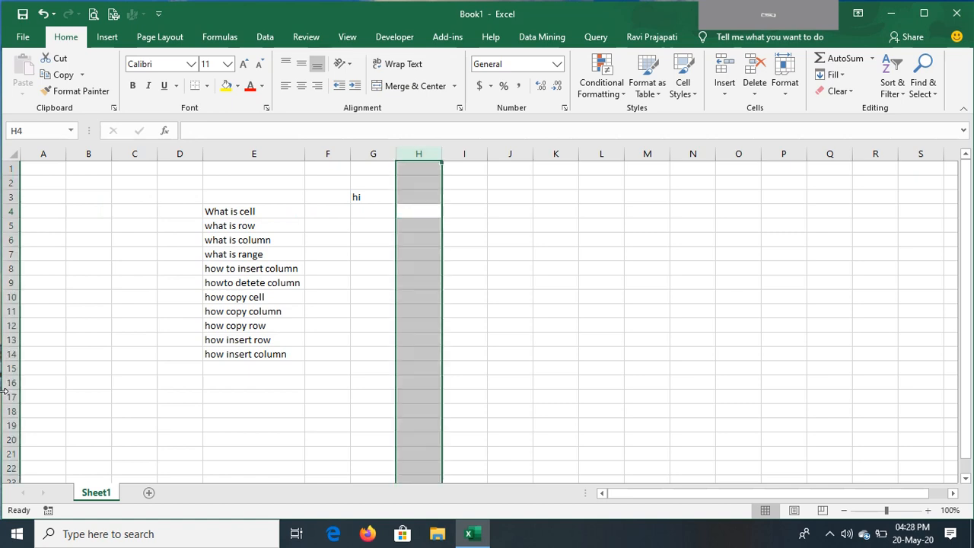
{"action": "key", "text": "Down"}
{"action": "key", "text": "Up"}
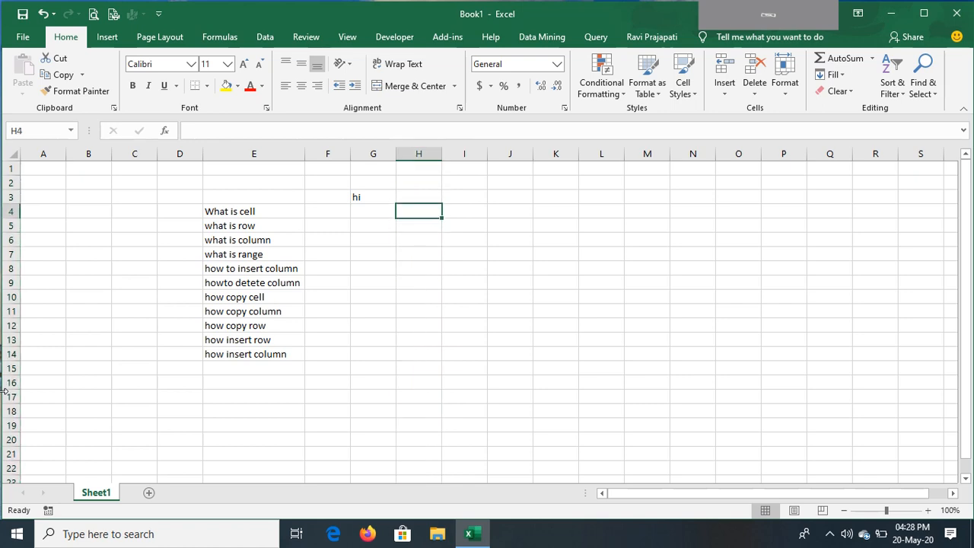
{"action": "key", "text": "ctrl+space"}
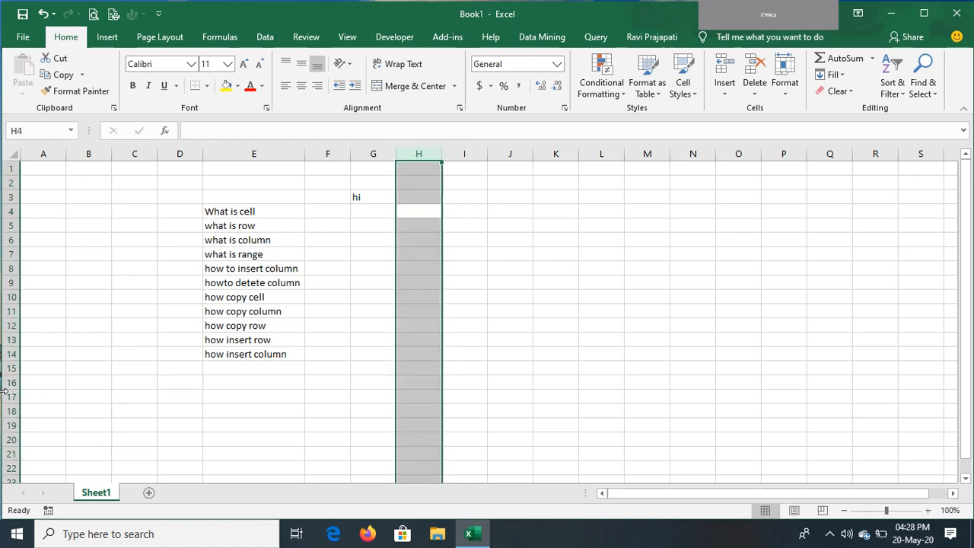
{"action": "key", "text": "Up"}
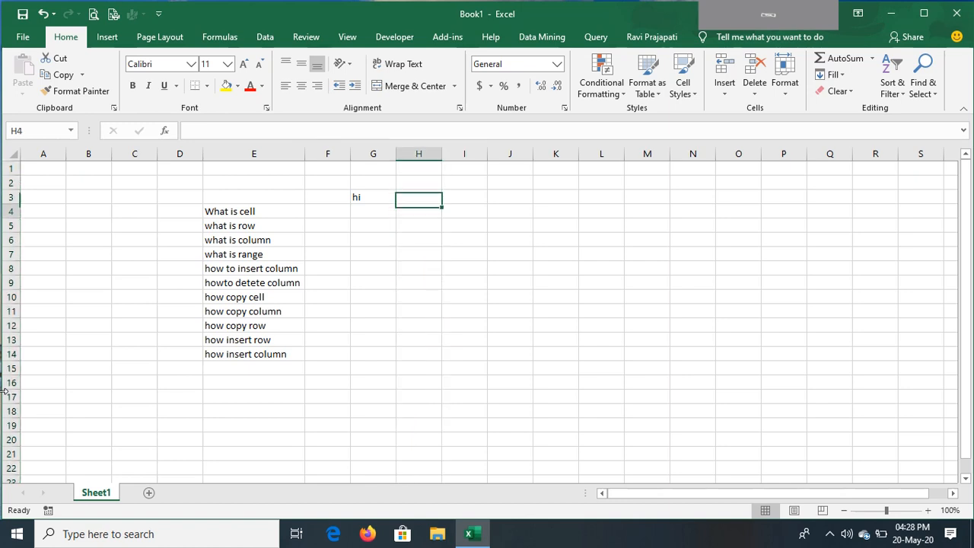
From cell H5, select the entire row 5 and the entire column H in turn, returning to H5.
{"action": "key", "text": "Down"}
{"action": "key", "text": "Down"}
{"action": "key", "text": "shift+space"}
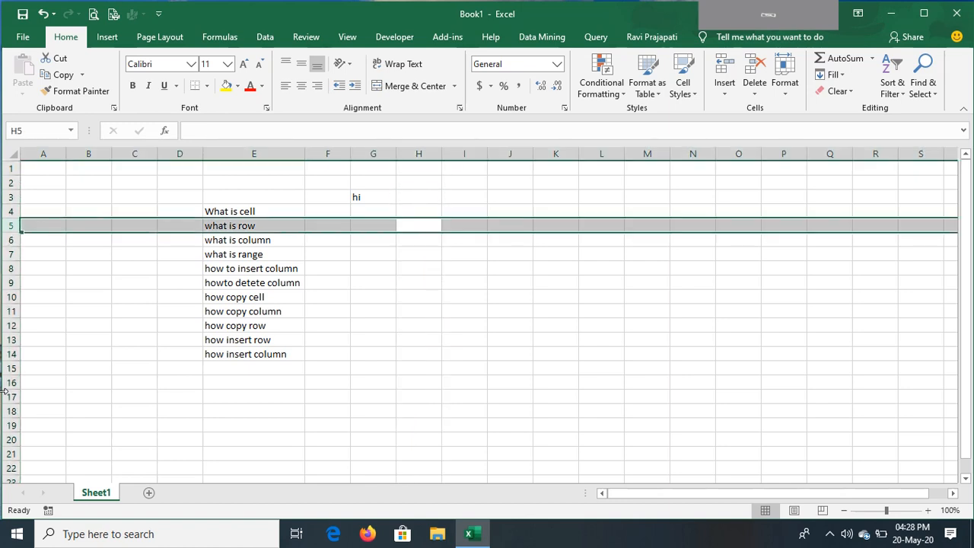
{"action": "key", "text": "Right"}
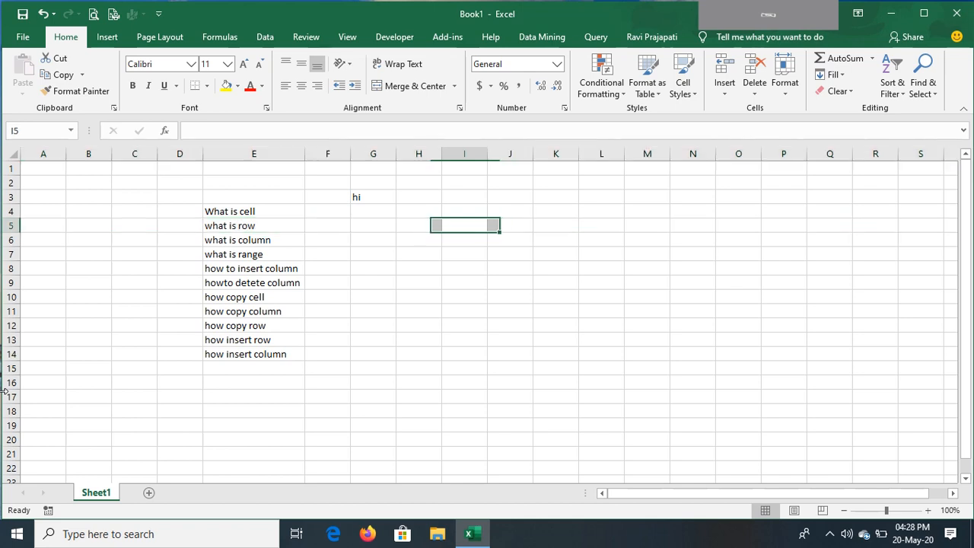
{"action": "key", "text": "Left"}
{"action": "key", "text": "ctrl+space"}
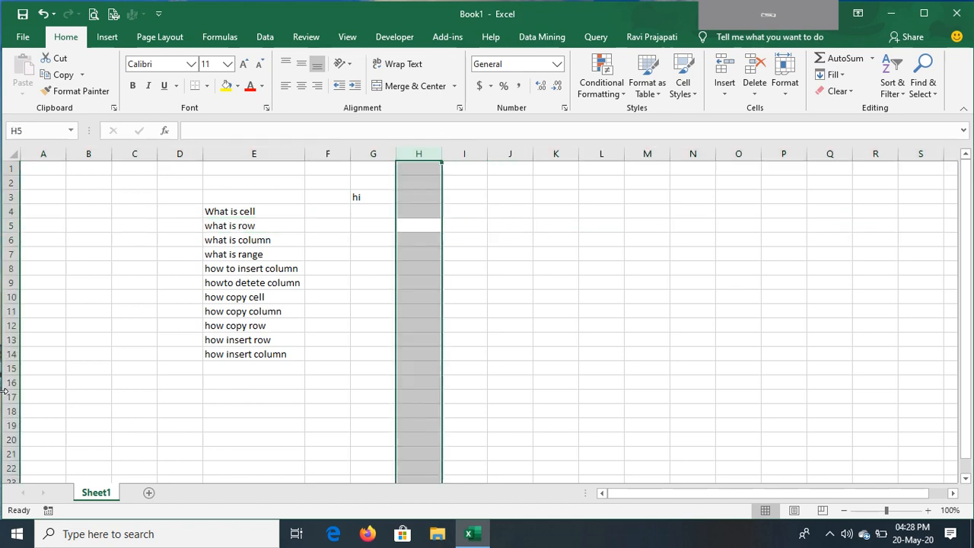
{"action": "key", "text": "Down"}
{"action": "key", "text": "Up"}
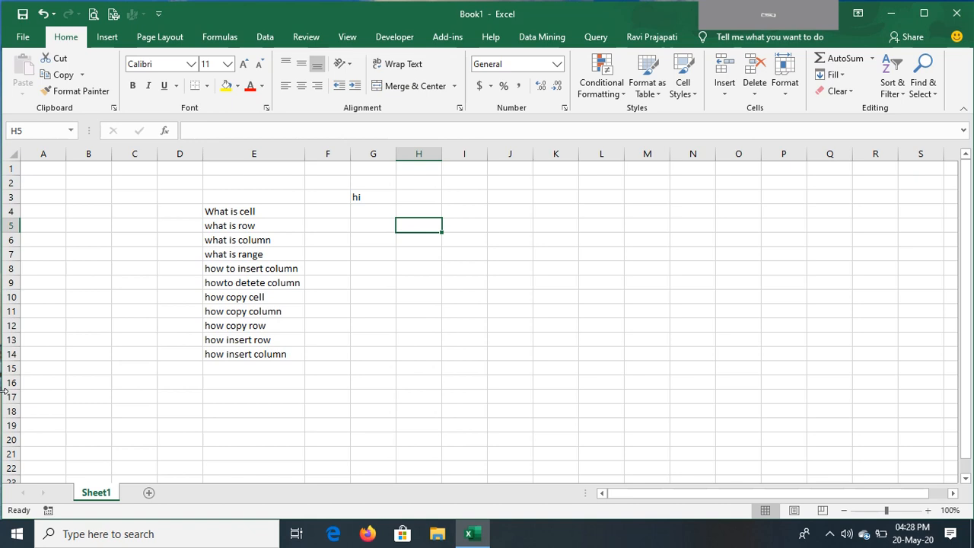
Select the entire row 5 from cell H5, insert a blank row there, and delete that blank row.
{"action": "key", "text": "shift+space"}
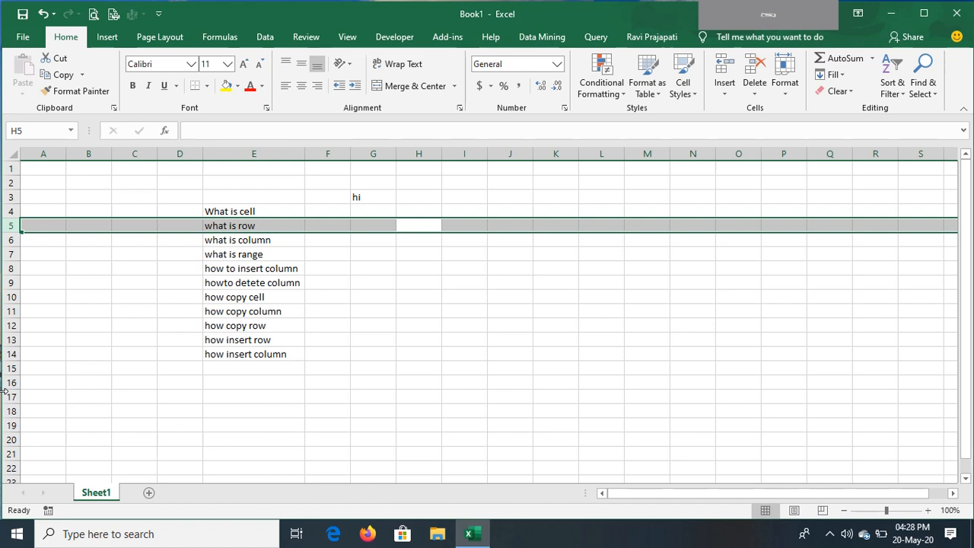
{"action": "key", "text": "ctrl+shift+plus"}
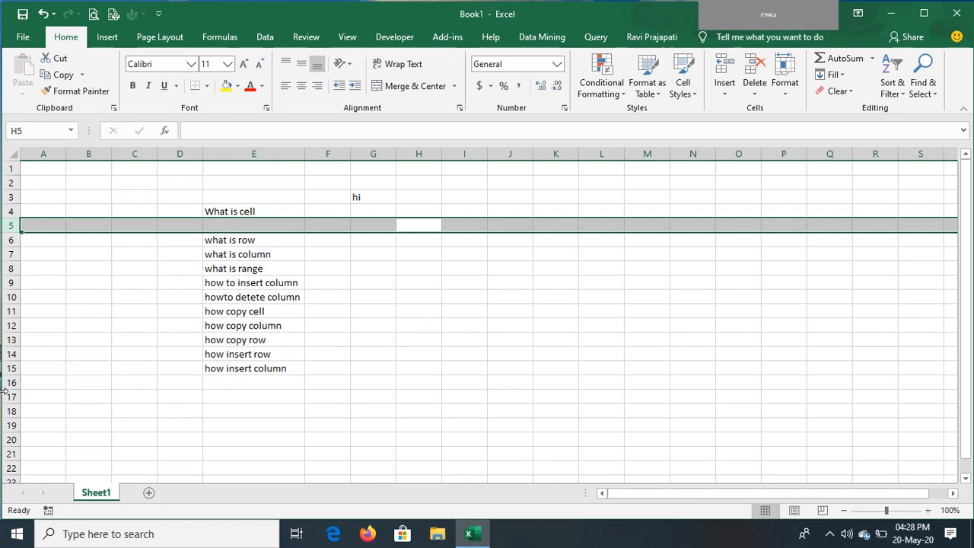
{"action": "key", "text": "ctrl+minus"}
Move to the "how copy cell" topic in cell E10.
{"action": "key", "text": "Down"}
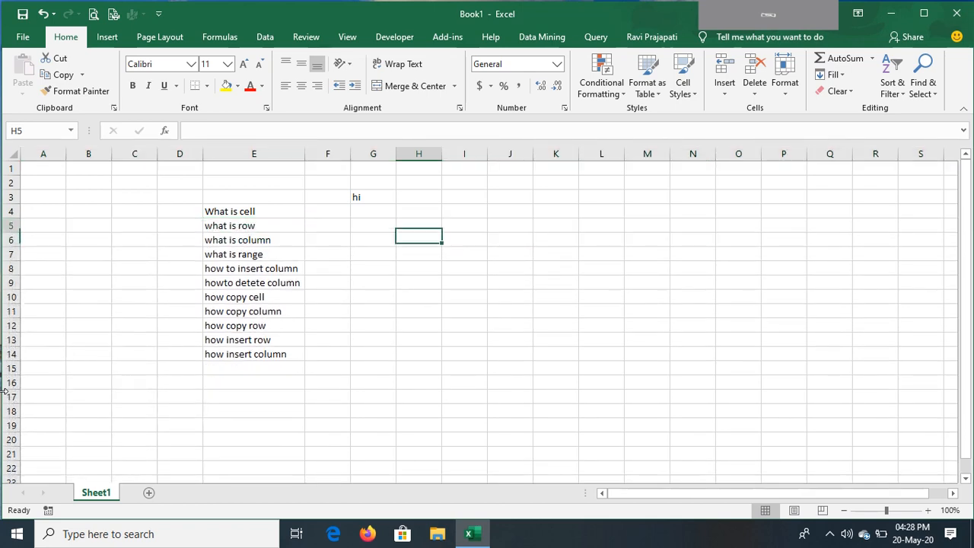
{"action": "key", "text": "Down"}
{"action": "key", "text": "Down"}
{"action": "key", "text": "Down"}
{"action": "key", "text": "Down"}
{"action": "key", "text": "Left"}
{"action": "key", "text": "Left"}
{"action": "key", "text": "Left"}
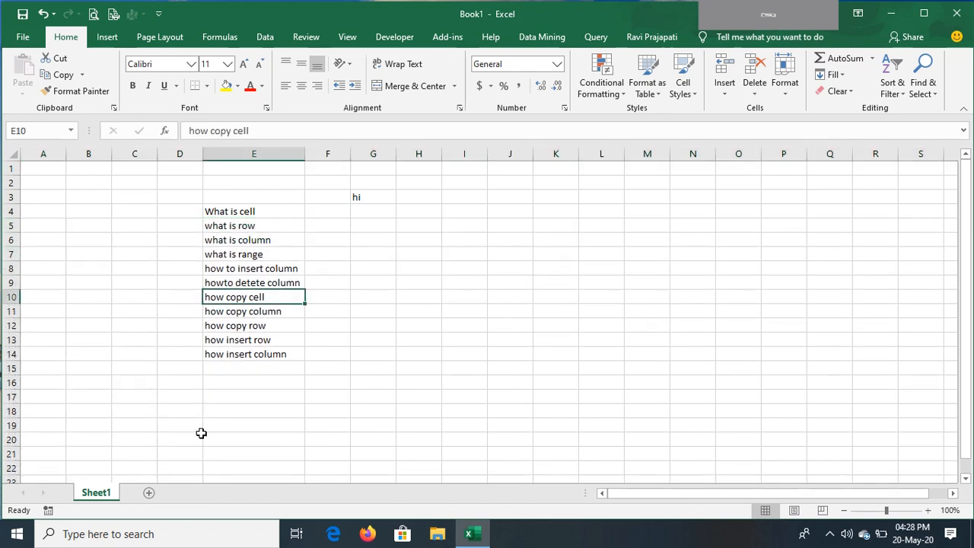
Copy the "hi" cell G3 and paste it into cell H5.
{"action": "left_click", "coordinate": [378, 197]}
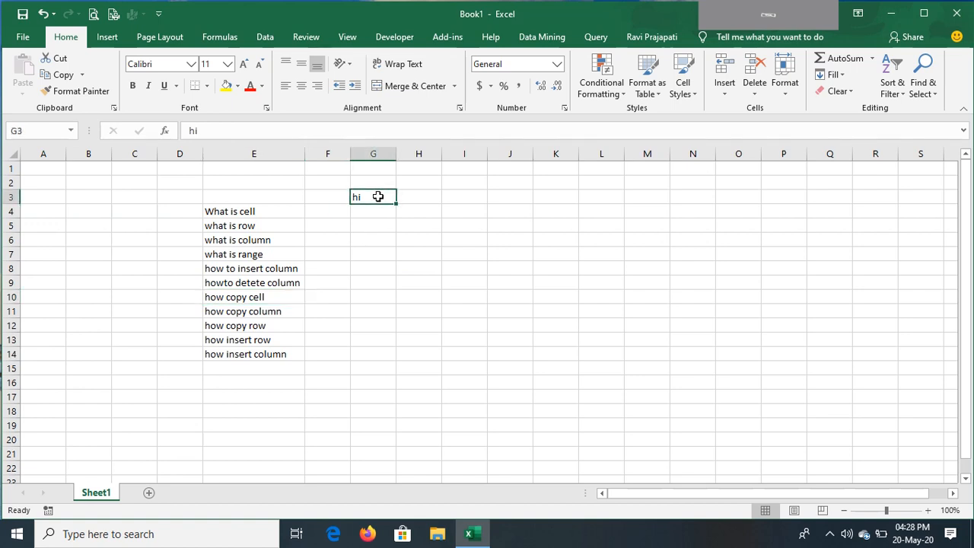
{"action": "right_click", "coordinate": [378, 196]}
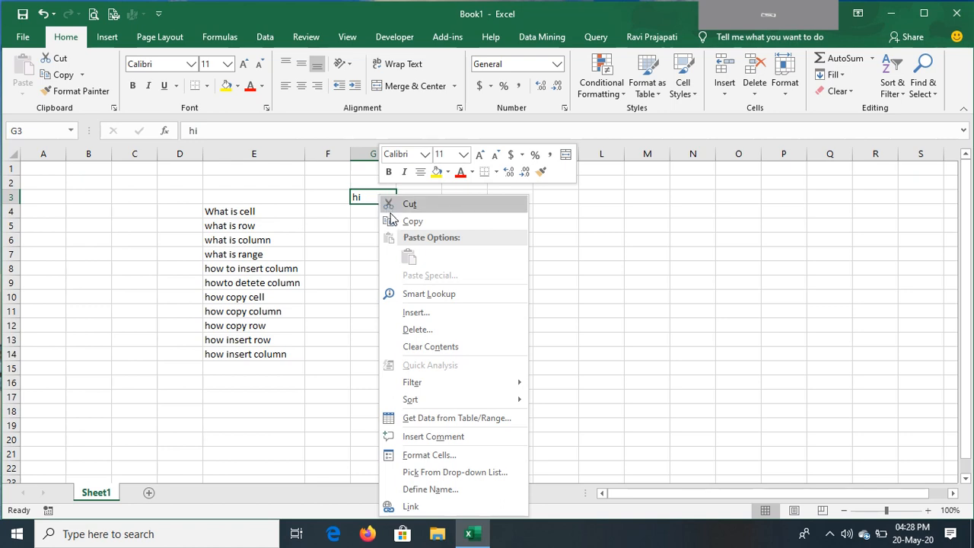
{"action": "left_click", "coordinate": [394, 220]}
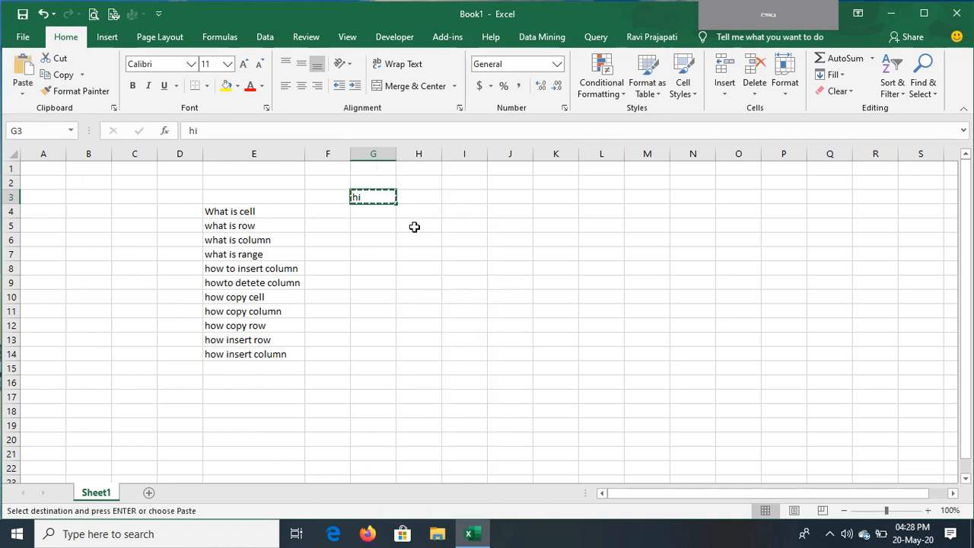
{"action": "left_click", "coordinate": [415, 226]}
{"action": "key", "text": "ctrl+v"}
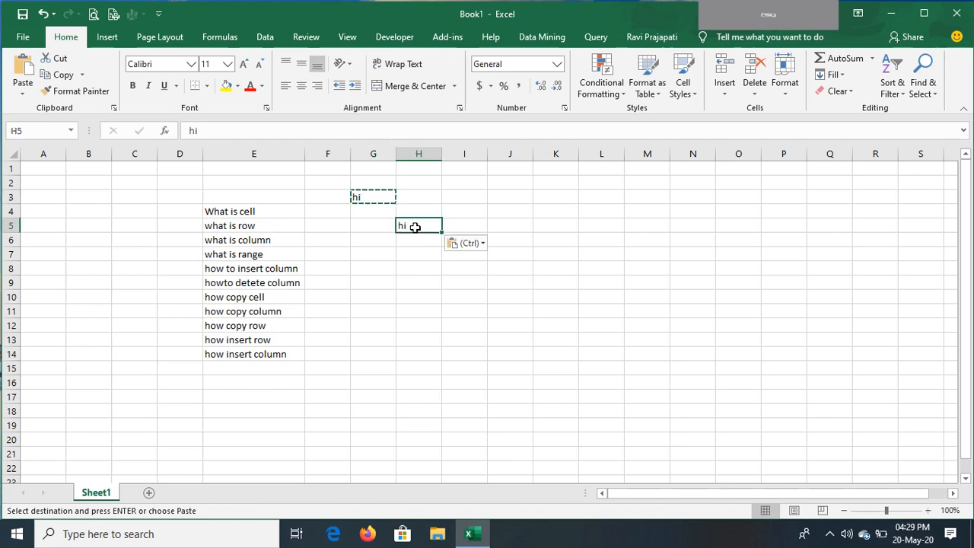
Paste the copied "hi" into cell H6 as well, and clear the contents of H5:H6.
{"action": "right_click", "coordinate": [413, 238]}
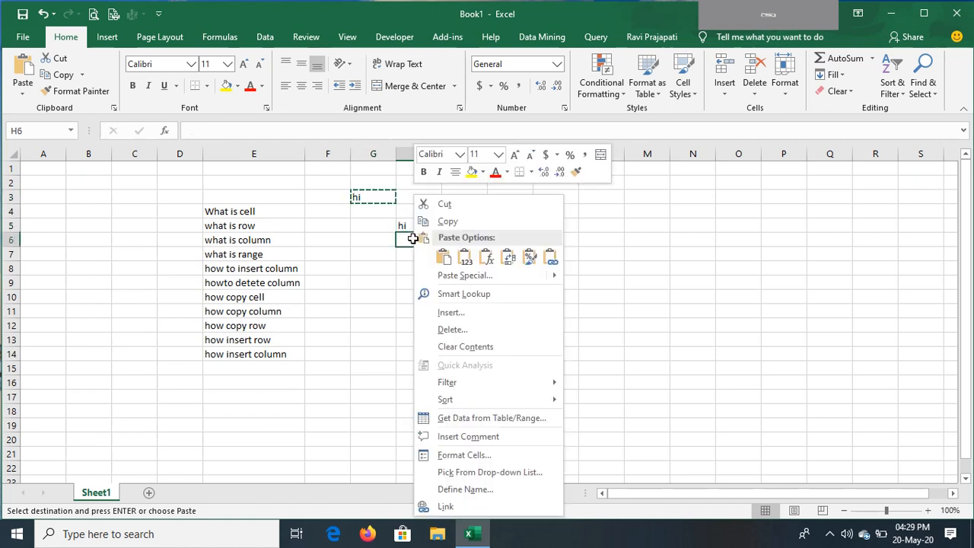
{"action": "left_click", "coordinate": [444, 258]}
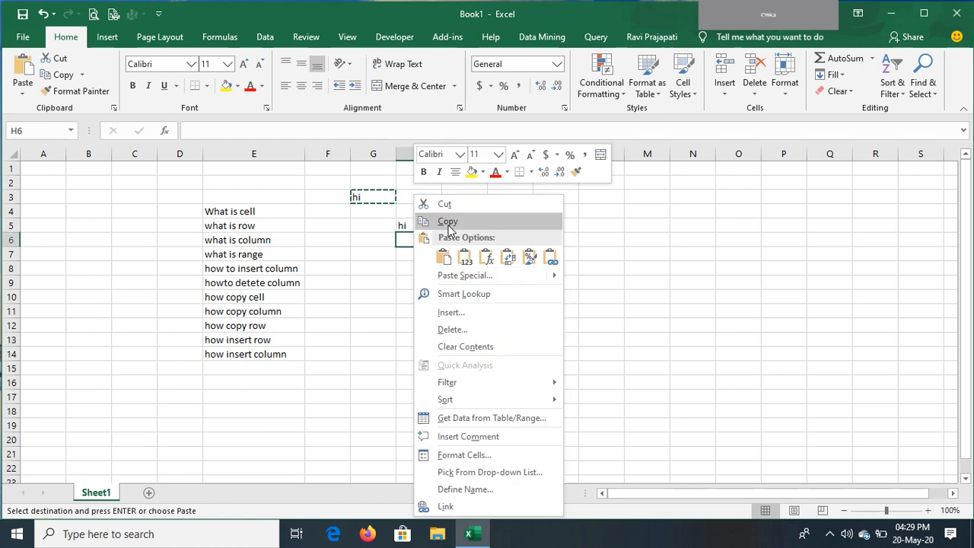
{"action": "left_click", "coordinate": [443, 257]}
{"action": "left_click_drag", "start_coordinate": [415, 226], "coordinate": [415, 238]}
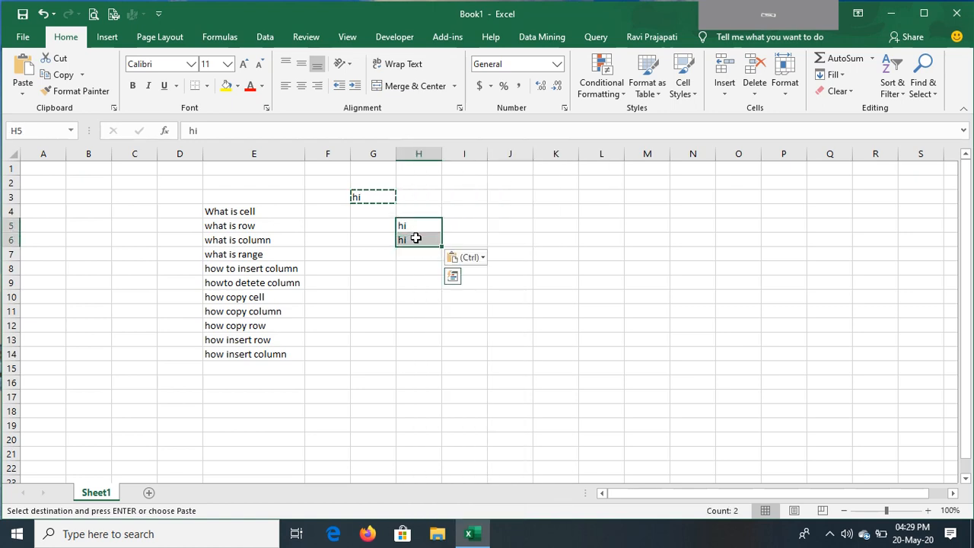
{"action": "key", "text": "Delete"}
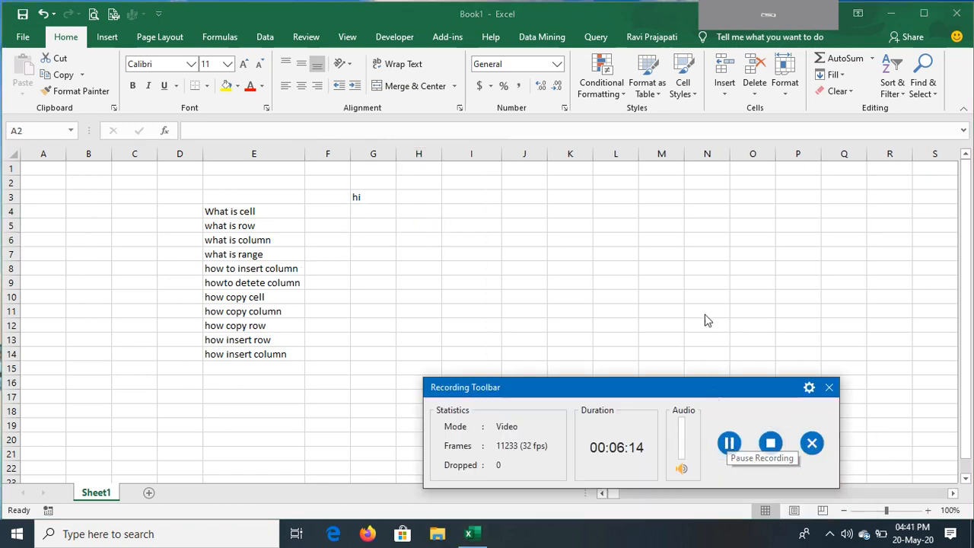
{"action": "left_click_drag", "start_coordinate": [750, 386], "coordinate": [792, 543]}
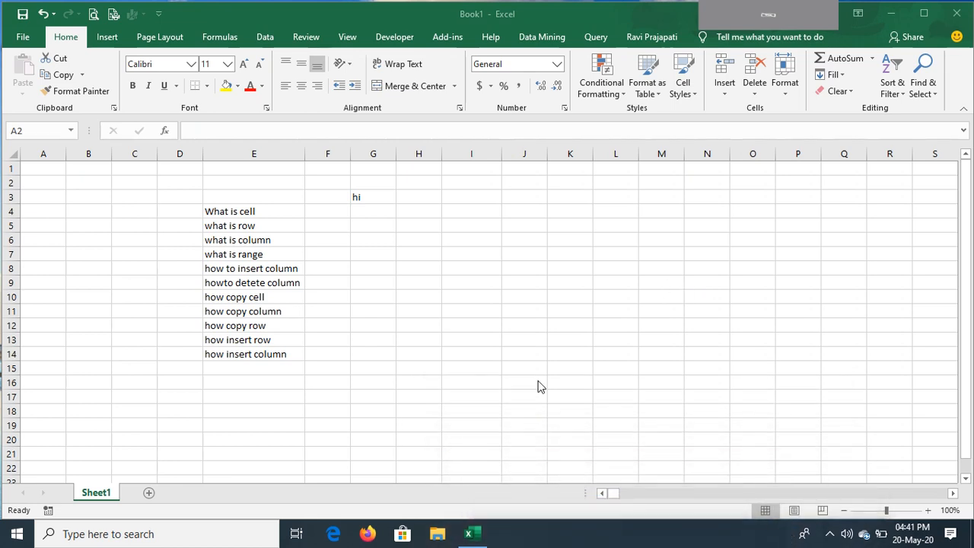
Move down column A from cell A1 to the sheet's last row and examine the final row numbers.
{"action": "left_click", "coordinate": [79, 184]}
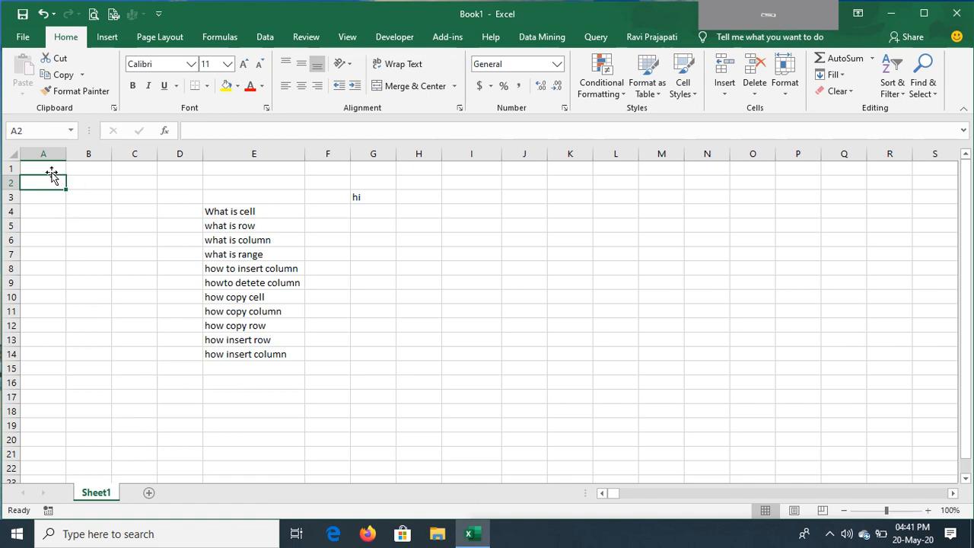
{"action": "left_click", "coordinate": [46, 169]}
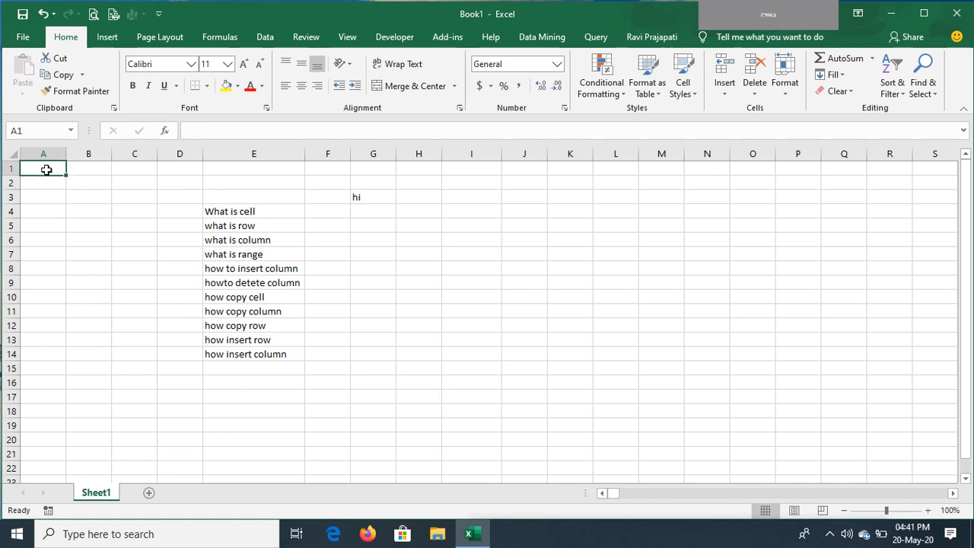
{"action": "key", "text": "Down"}
{"action": "key", "text": "Down"}
{"action": "key", "text": "Down"}
{"action": "key", "text": "Down"}
{"action": "key", "text": "Down"}
{"action": "key", "text": "Down"}
{"action": "key", "text": "Down"}
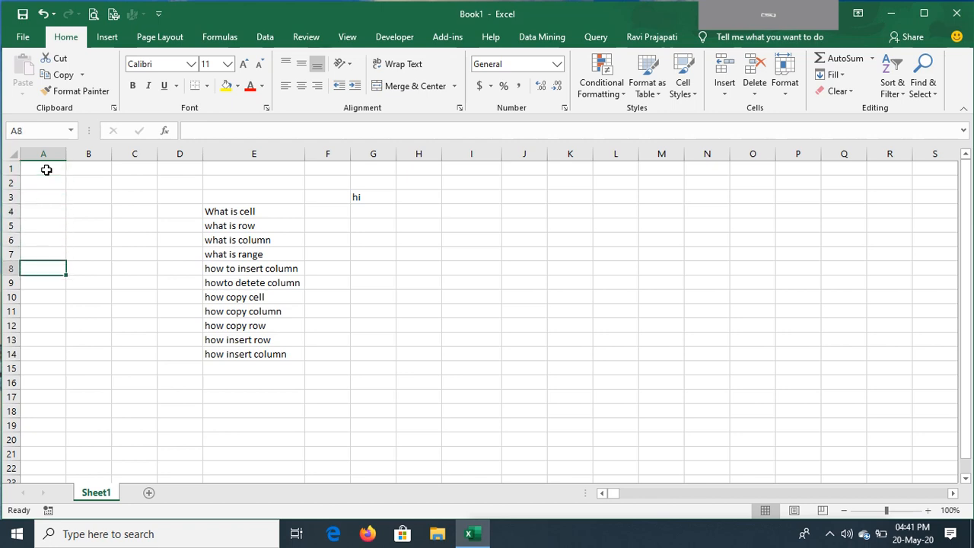
{"action": "key", "text": "ctrl+Down"}
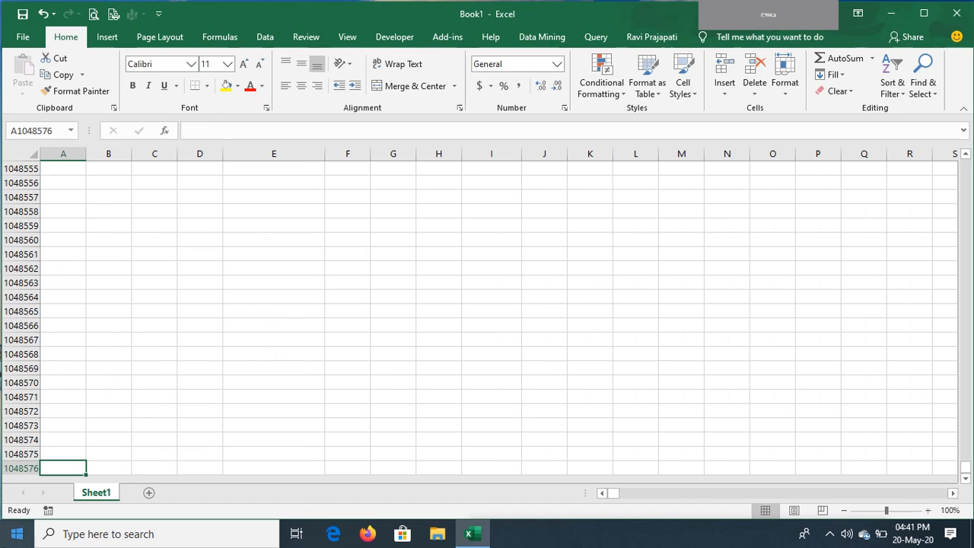
{"action": "left_click", "coordinate": [20, 470]}
{"action": "left_click", "coordinate": [46, 453]}
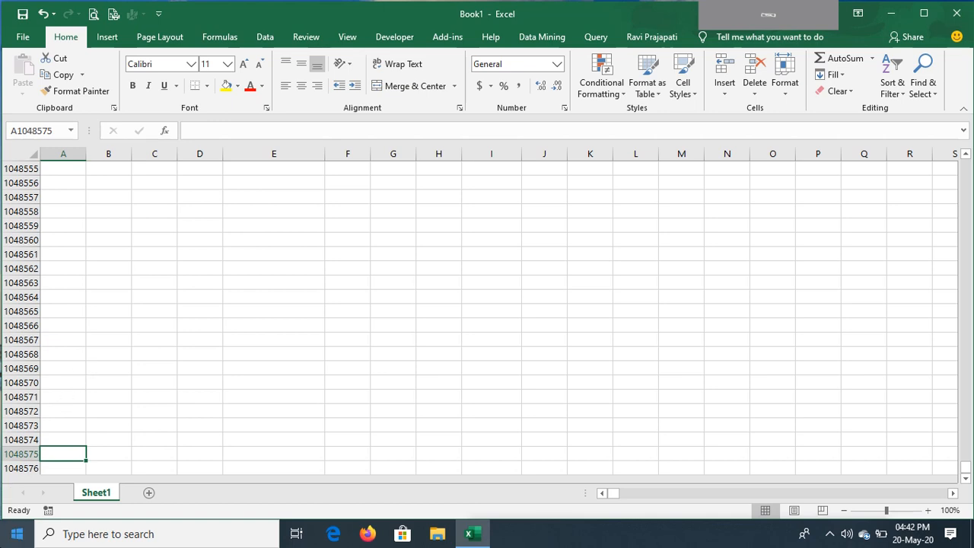
{"action": "left_click", "coordinate": [34, 468]}
{"action": "left_click", "coordinate": [72, 428]}
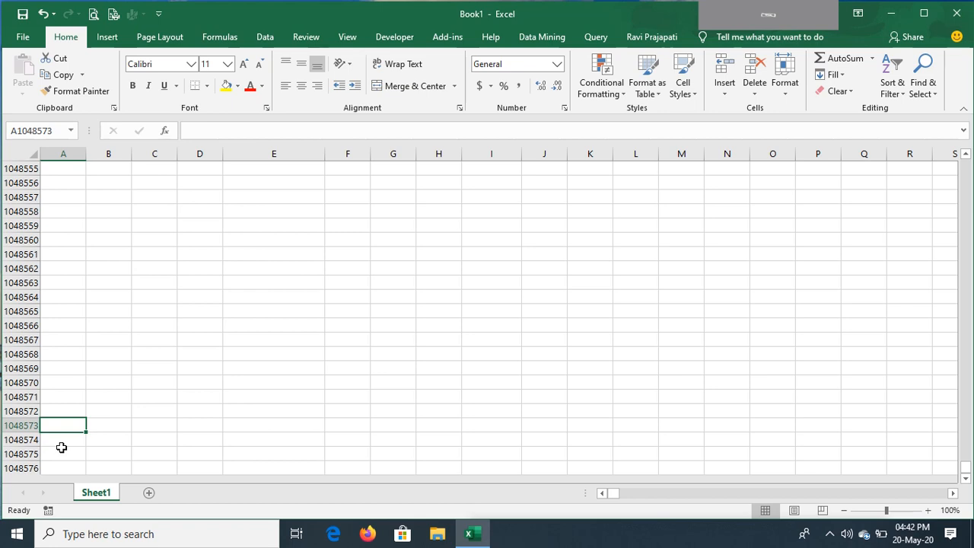
Return to cell A1, select row 1, and check the sheet's last column by jumping along the row and back.
{"action": "key", "text": "ctrl+Home"}
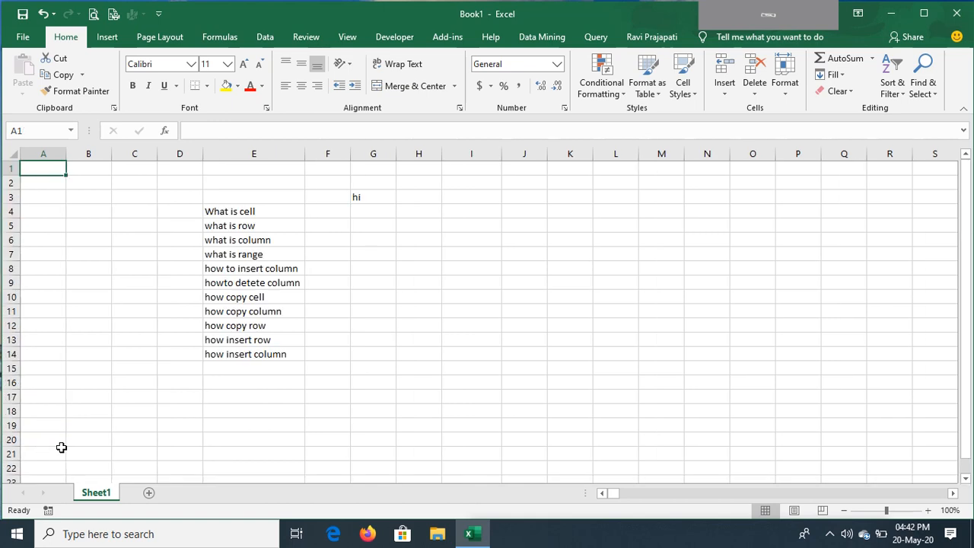
{"action": "key", "text": "shift+space"}
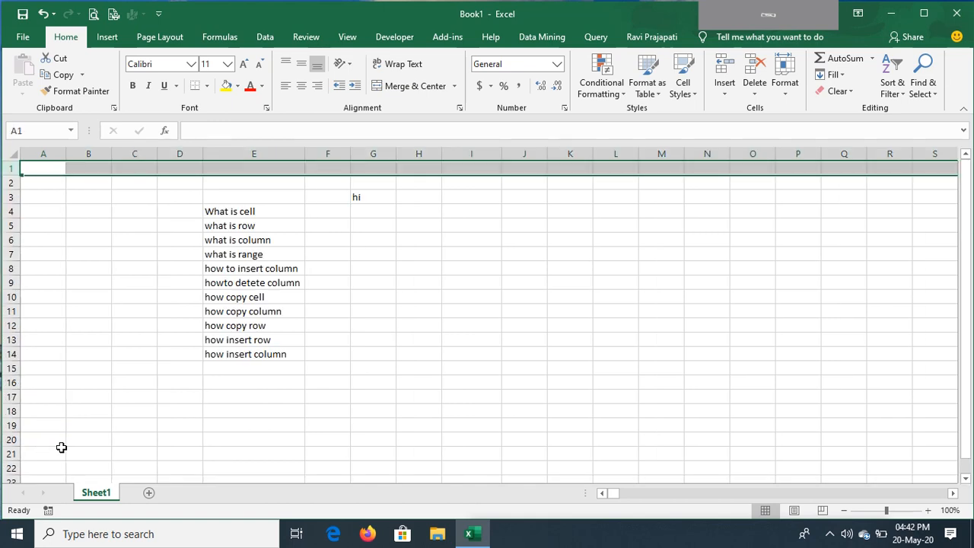
{"action": "key", "text": "Right"}
{"action": "key", "text": "Right"}
{"action": "key", "text": "Right"}
{"action": "key", "text": "Right"}
{"action": "key", "text": "ctrl+Right"}
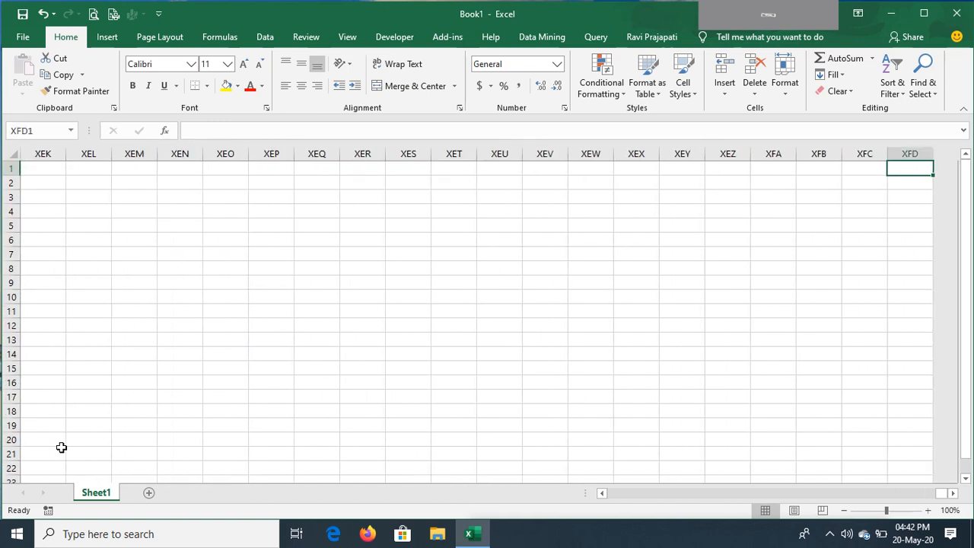
{"action": "key", "text": "Left"}
{"action": "key", "text": "Left"}
{"action": "key", "text": "Left"}
{"action": "key", "text": "Left"}
{"action": "key", "text": "ctrl+Left"}
{"action": "key", "text": "Right"}
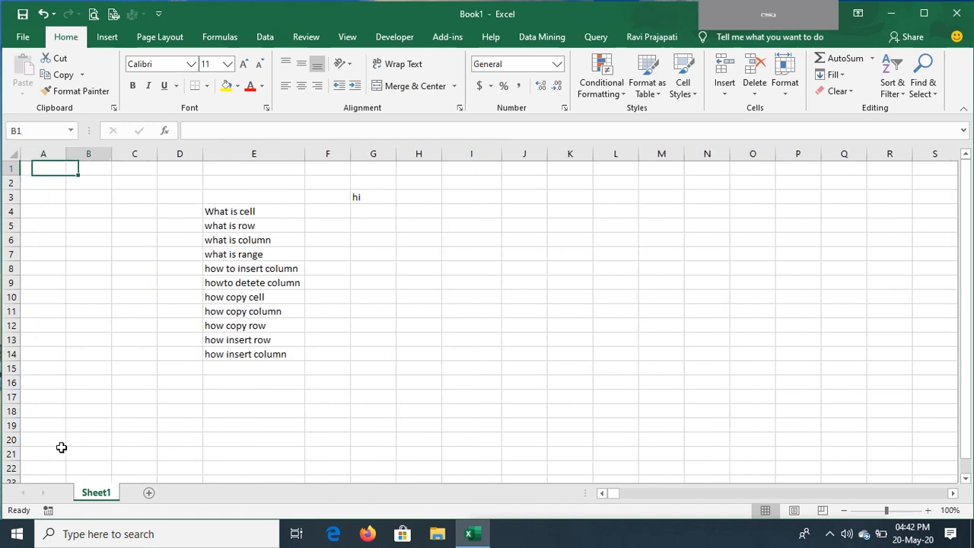
{"action": "key", "text": "Right"}
{"action": "key", "text": "Right"}
{"action": "key", "text": "Right"}
{"action": "key", "text": "Right"}
{"action": "key", "text": "Right"}
{"action": "type", "text": "1"}
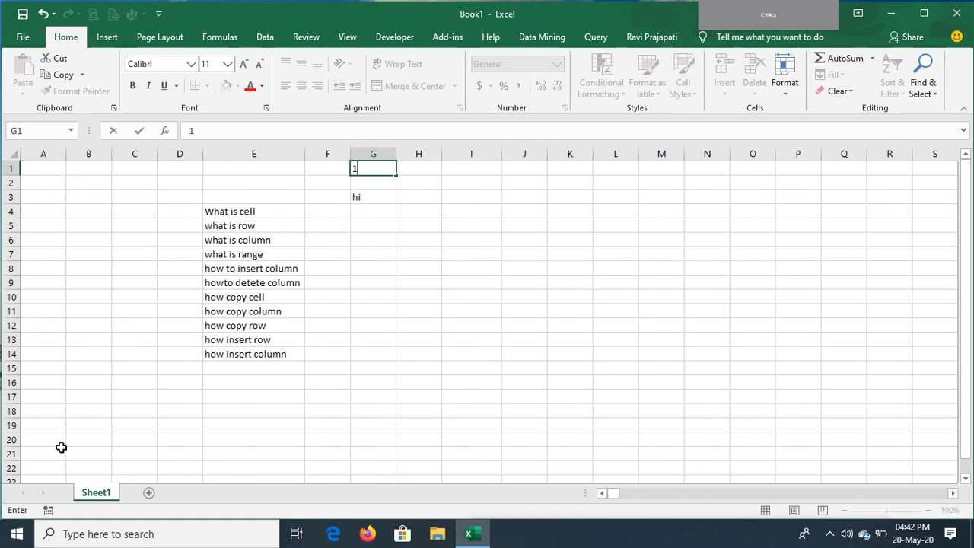
{"action": "type", "text": "6384"}
{"action": "key", "text": "Return"}
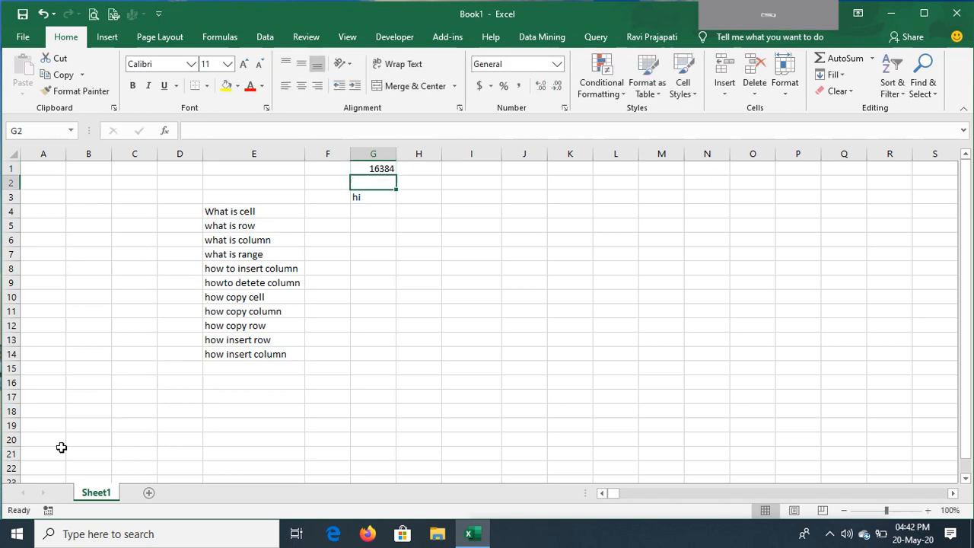
{"action": "key", "text": "Up"}
{"action": "key", "text": "ctrl+z"}
Enter 1048576 in cell H5 and label it "rows" in cell I5.
{"action": "key", "text": "Down"}
{"action": "key", "text": "Down"}
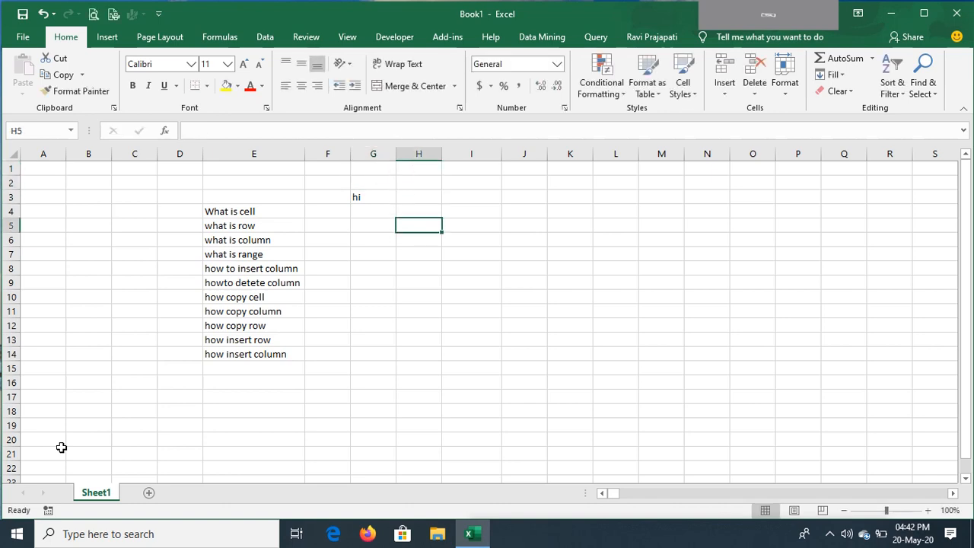
{"action": "type", "text": "1048576"}
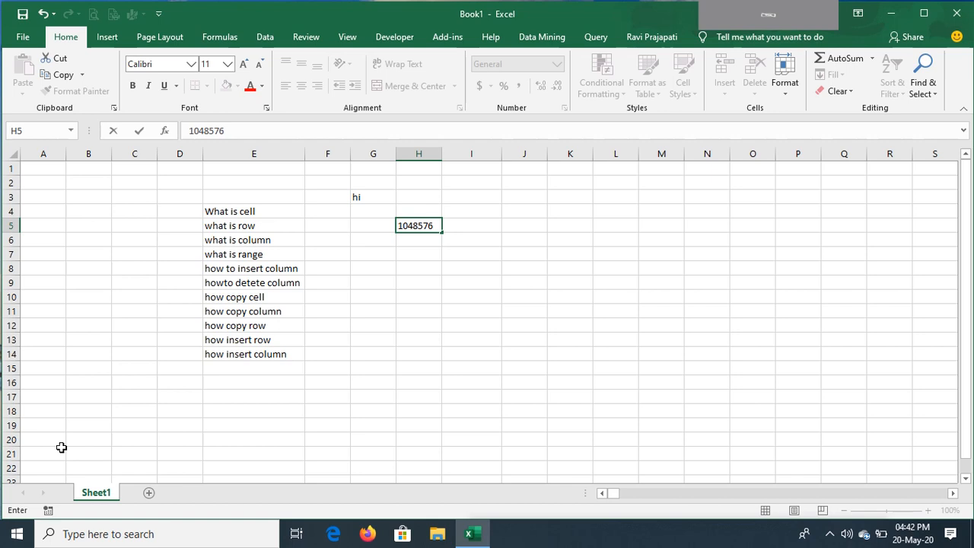
{"action": "key", "text": "Tab"}
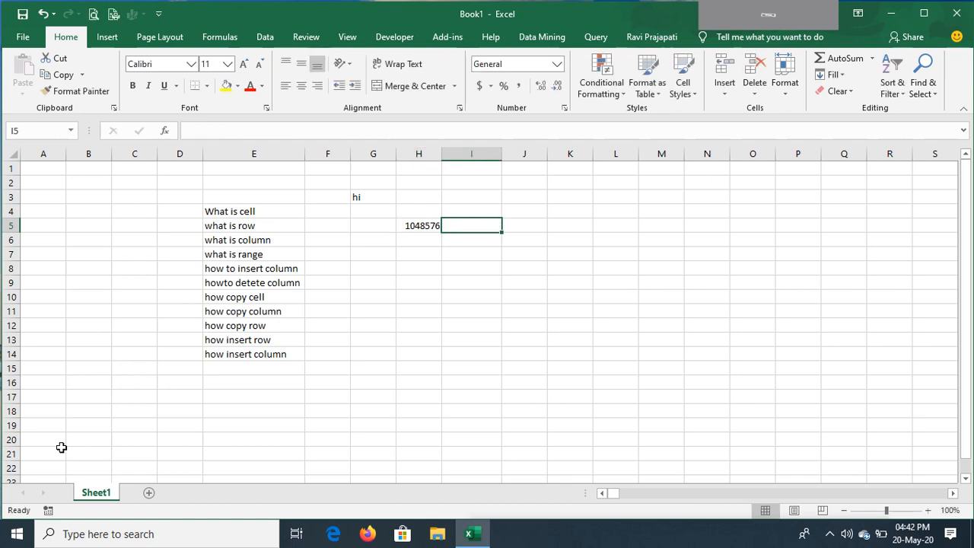
{"action": "type", "text": "rows"}
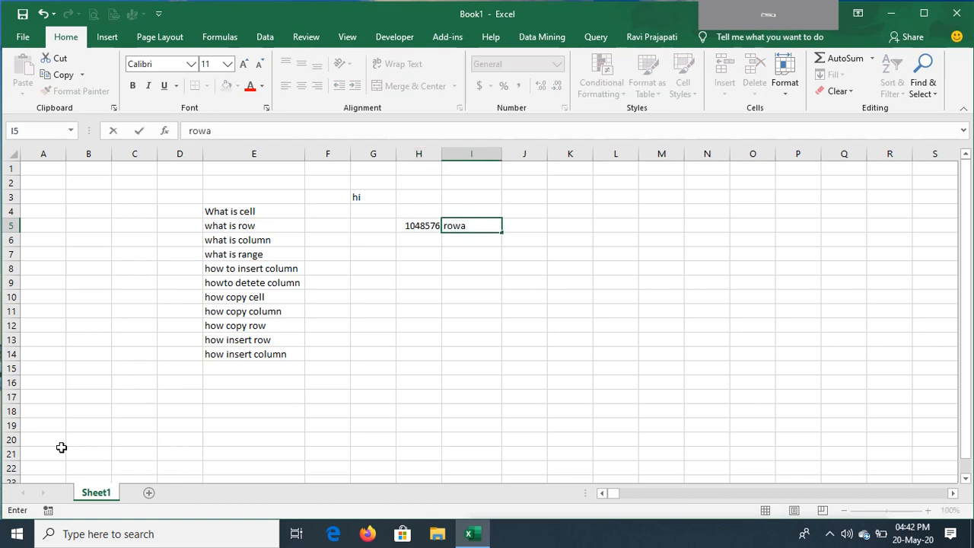
{"action": "key", "text": "BackSpace"}
{"action": "type", "text": "s"}
{"action": "key", "text": "Return"}
{"action": "key", "text": "Left"}
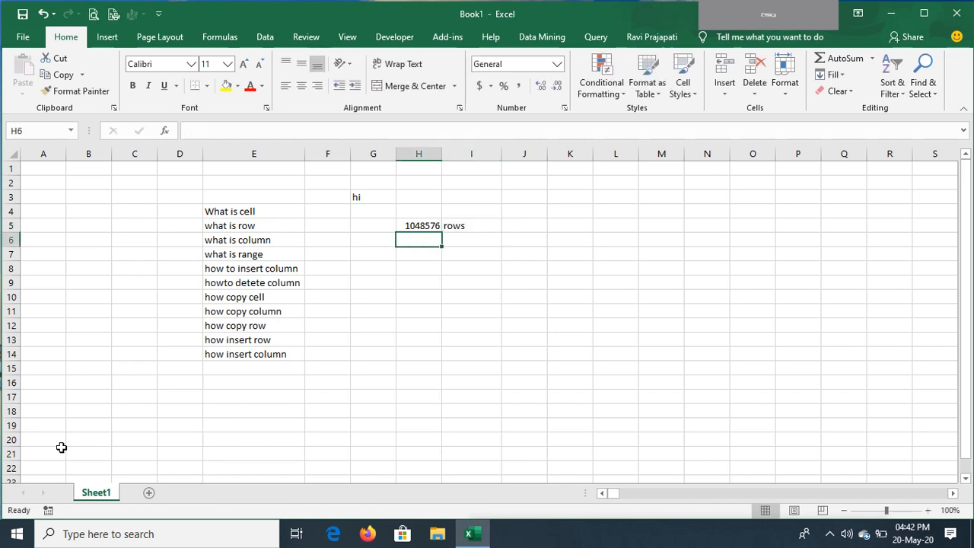
Enter 16384 in cell H6 and label it "column" in cell I6.
{"action": "type", "text": "16384"}
{"action": "key", "text": "Tab"}
{"action": "type", "text": "col"}
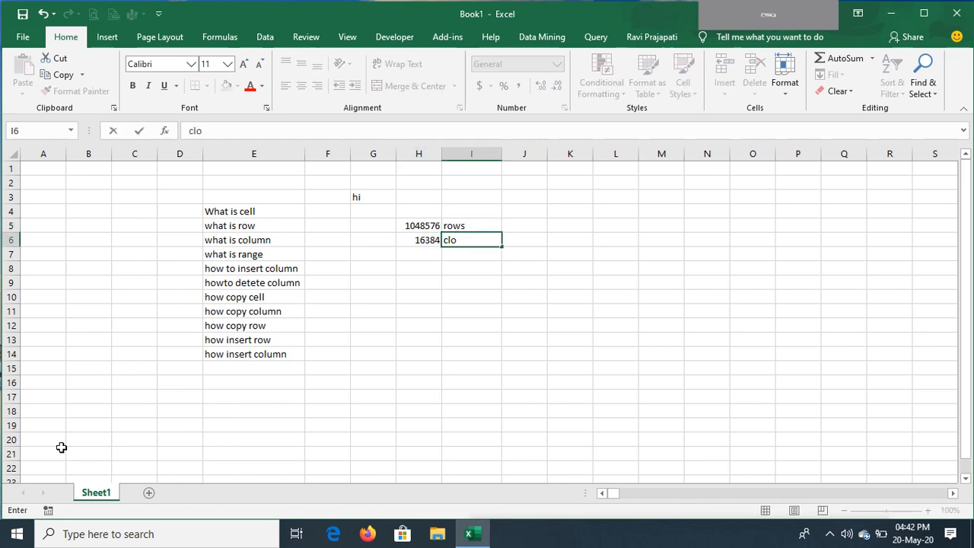
{"action": "key", "text": "BackSpace"}
{"action": "key", "text": "BackSpace"}
{"action": "type", "text": "olumn"}
{"action": "key", "text": "Return"}
{"action": "key", "text": "Left"}
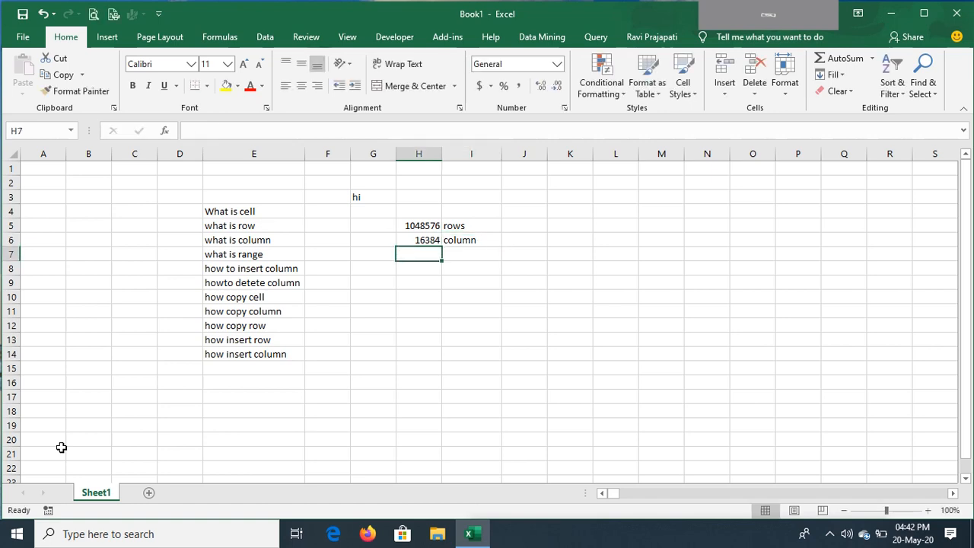
Add the label "cell" in cell I7.
{"action": "key", "text": "Right"}
{"action": "type", "text": "cell"}
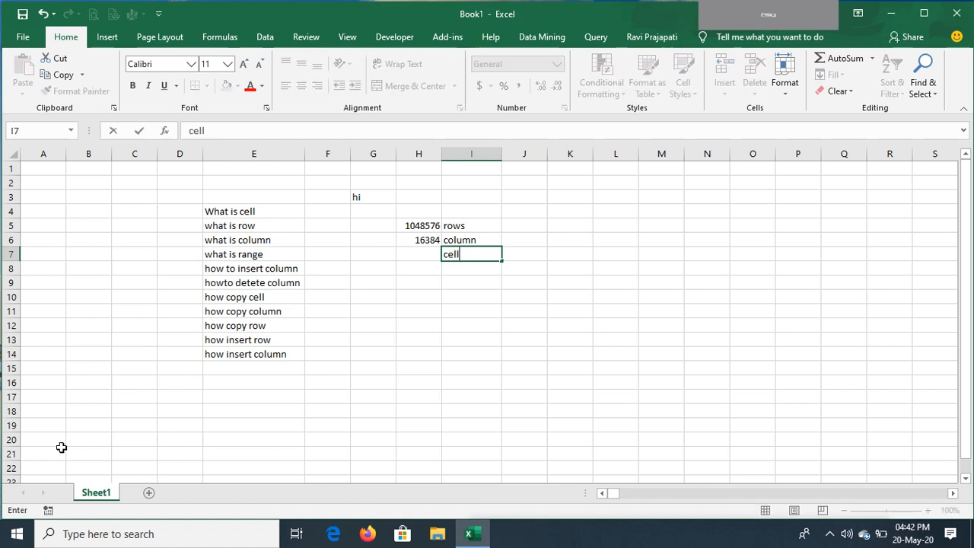
{"action": "key", "text": "Return"}
Enter the formula +H5*H6 in cell H7 to multiply the row count by the column count.
{"action": "key", "text": "Up"}
{"action": "key", "text": "Left"}
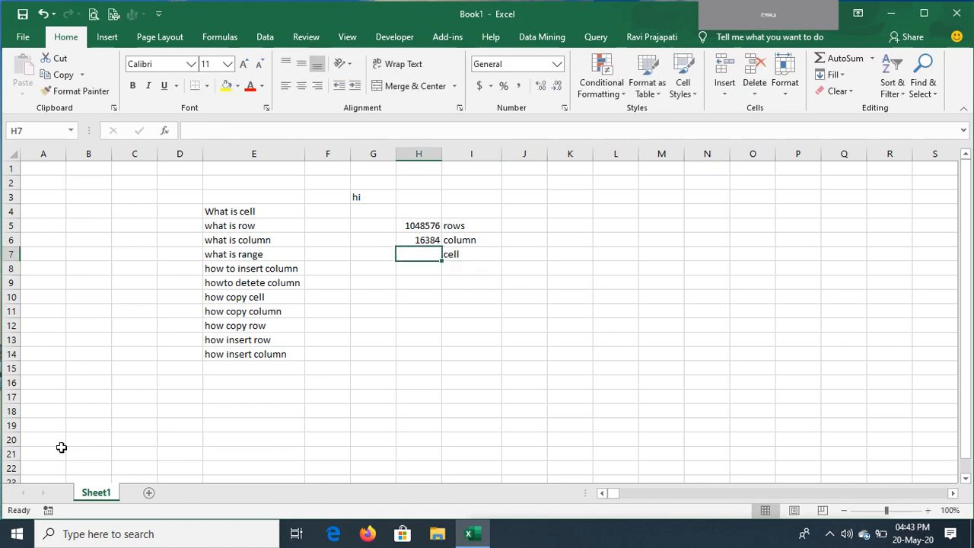
{"action": "type", "text": "+"}
{"action": "key", "text": "Up"}
{"action": "key", "text": "Up"}
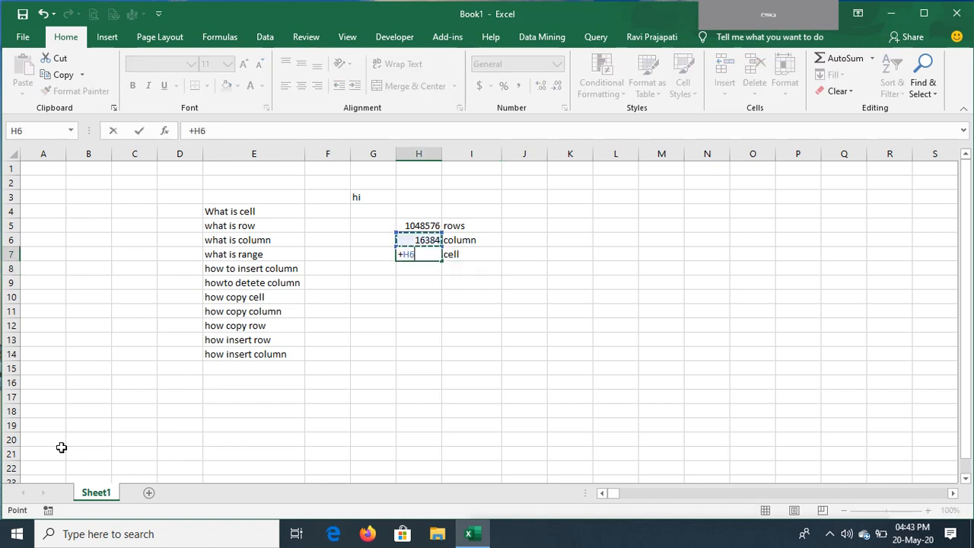
{"action": "type", "text": "*"}
{"action": "key", "text": "Up"}
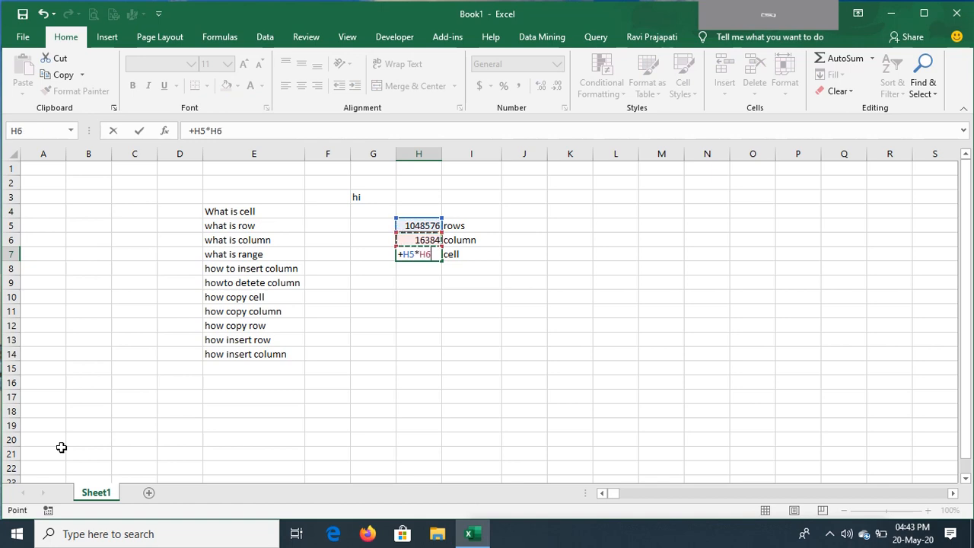
{"action": "key", "text": "Return"}
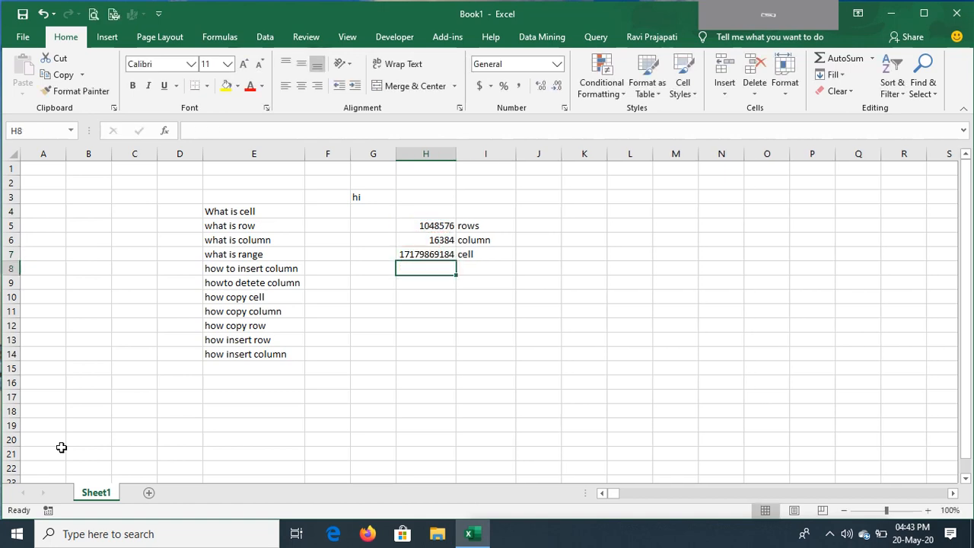
Clear the contents of the cell total and its label in H7:I7.
{"action": "left_click", "coordinate": [422, 254]}
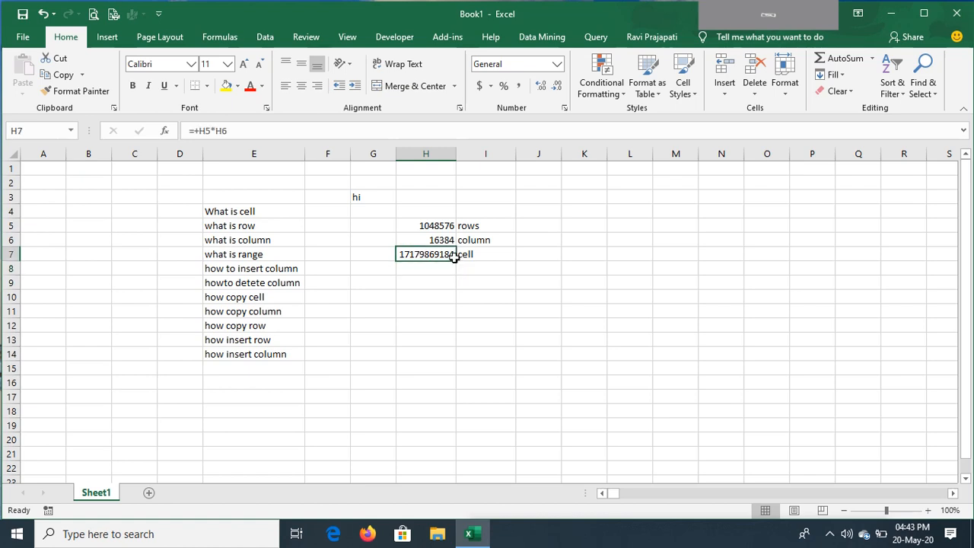
{"action": "left_click", "coordinate": [477, 255]}
{"action": "left_click", "coordinate": [440, 254]}
{"action": "key", "text": "shift+Right"}
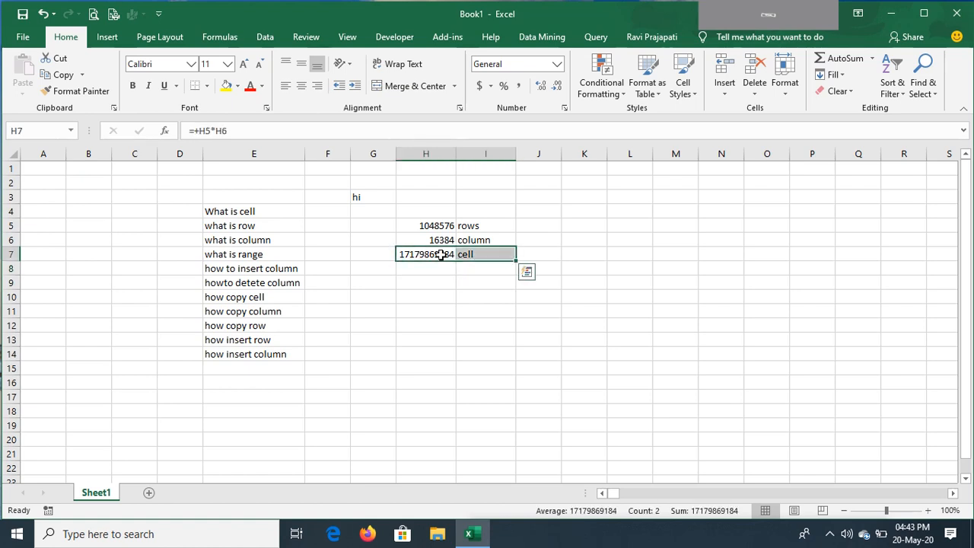
{"action": "key", "text": "Delete"}
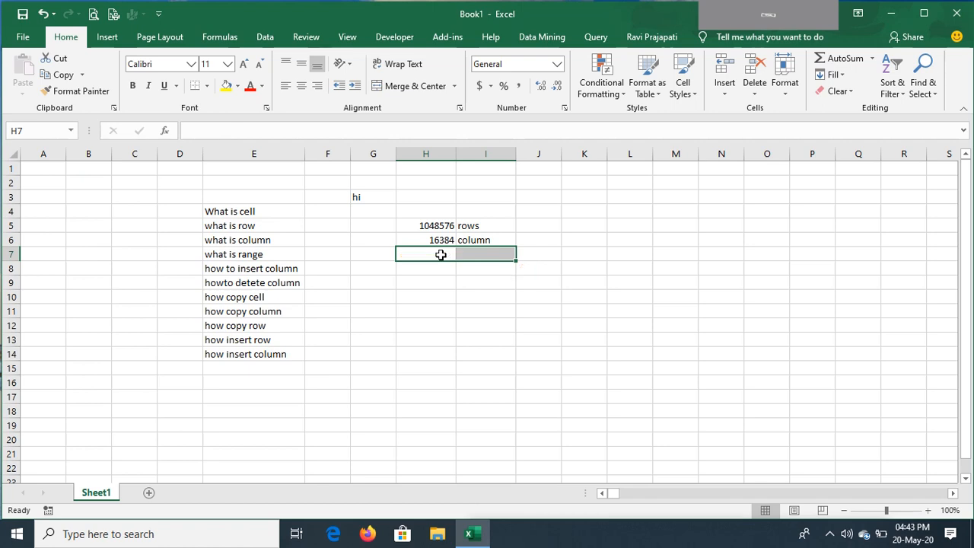
{"action": "key", "text": "Up"}
{"action": "key", "text": "Up"}
{"action": "key", "text": "Up"}
{"action": "key", "text": "Up"}
{"action": "key", "text": "Up"}
{"action": "key", "text": "Up"}
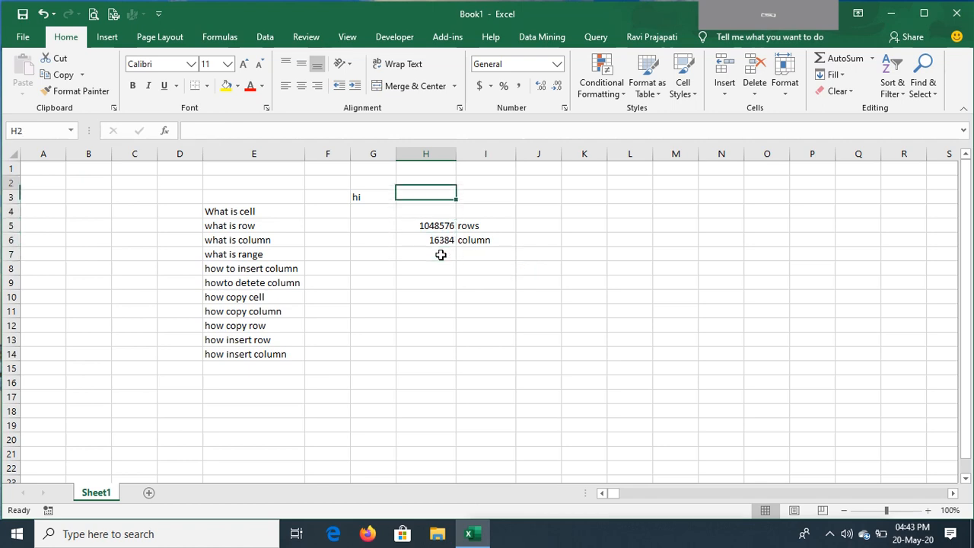
{"action": "key", "text": "Down"}
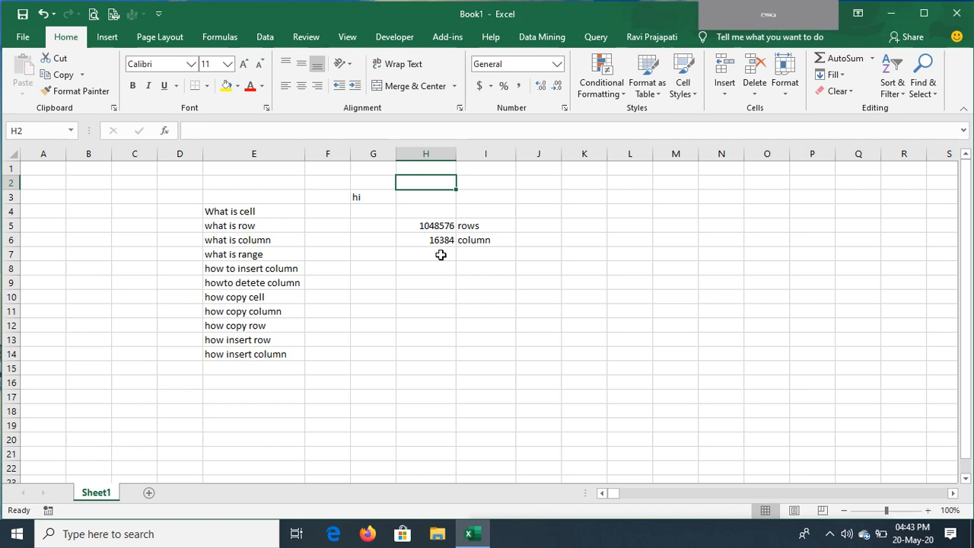
Clear the row and column counts with their labels in H5:I6.
{"action": "left_click_drag", "start_coordinate": [426, 222], "coordinate": [470, 239]}
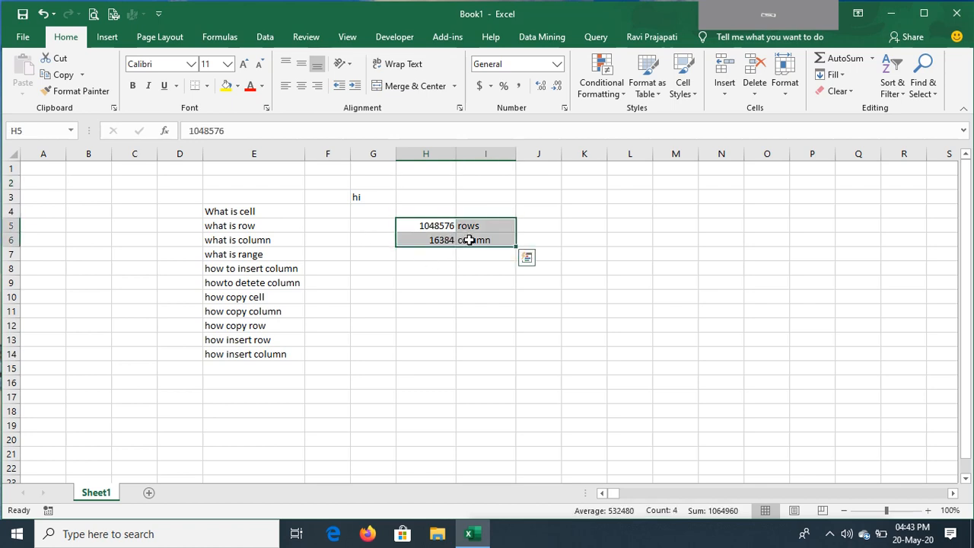
{"action": "key", "text": "Delete"}
{"action": "left_click", "coordinate": [374, 230]}
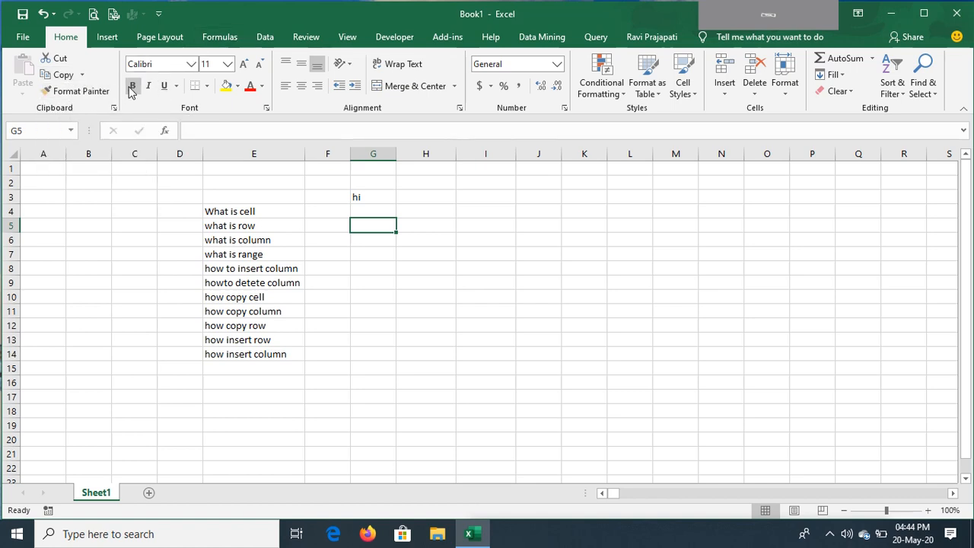
Apply All Borders to the topic list in E4:E14.
{"action": "left_click", "coordinate": [207, 86]}
{"action": "left_click", "coordinate": [374, 185]}
{"action": "left_click", "coordinate": [235, 211]}
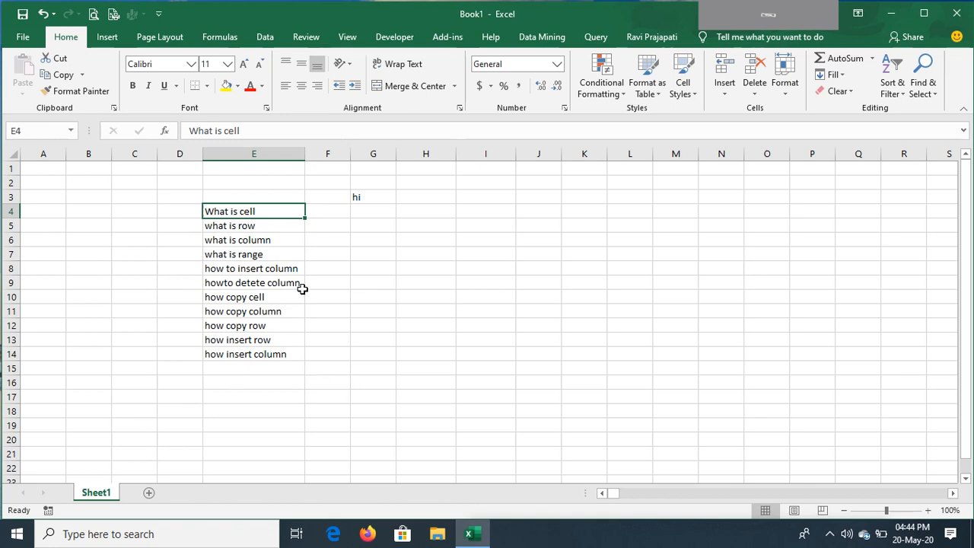
{"action": "key", "text": "ctrl+shift+Down"}
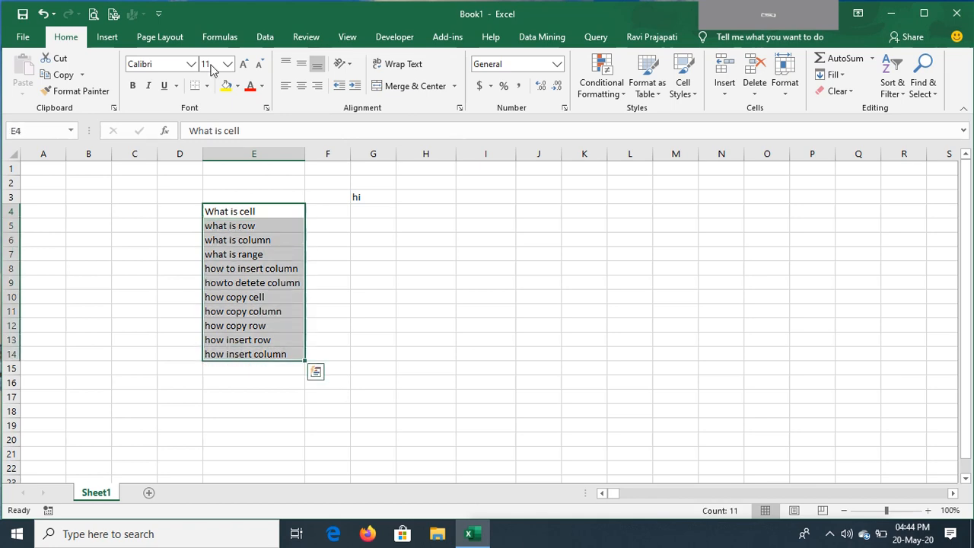
{"action": "left_click", "coordinate": [206, 86]}
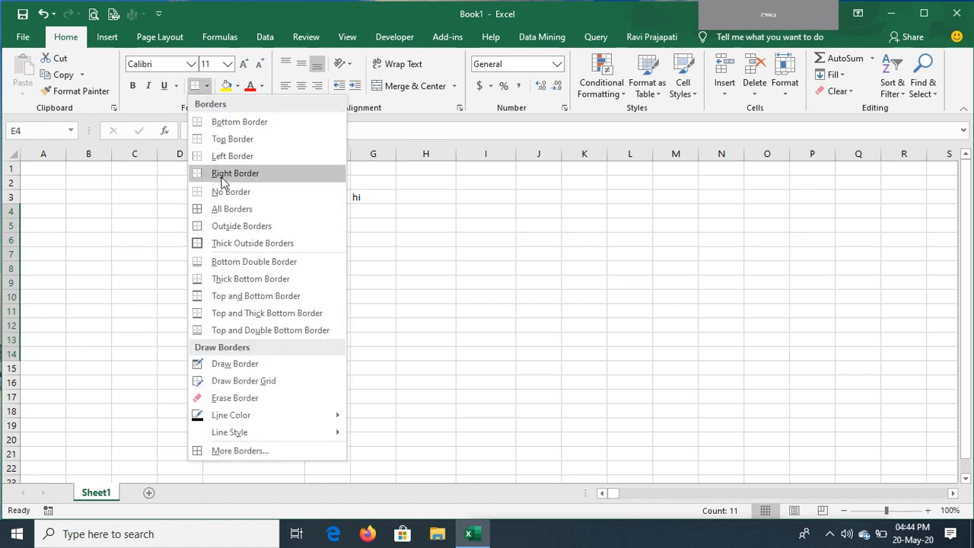
{"action": "left_click", "coordinate": [219, 209]}
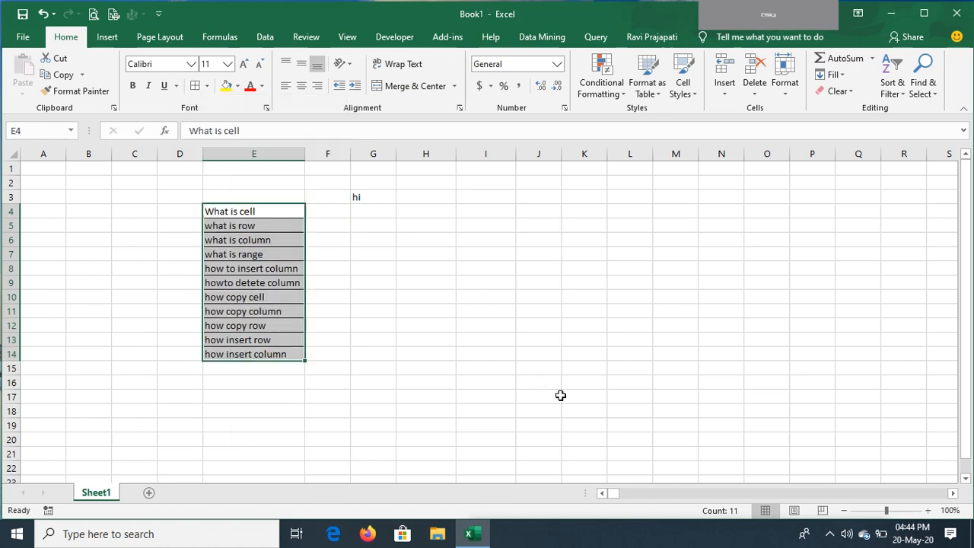
{"action": "left_click", "coordinate": [233, 267]}
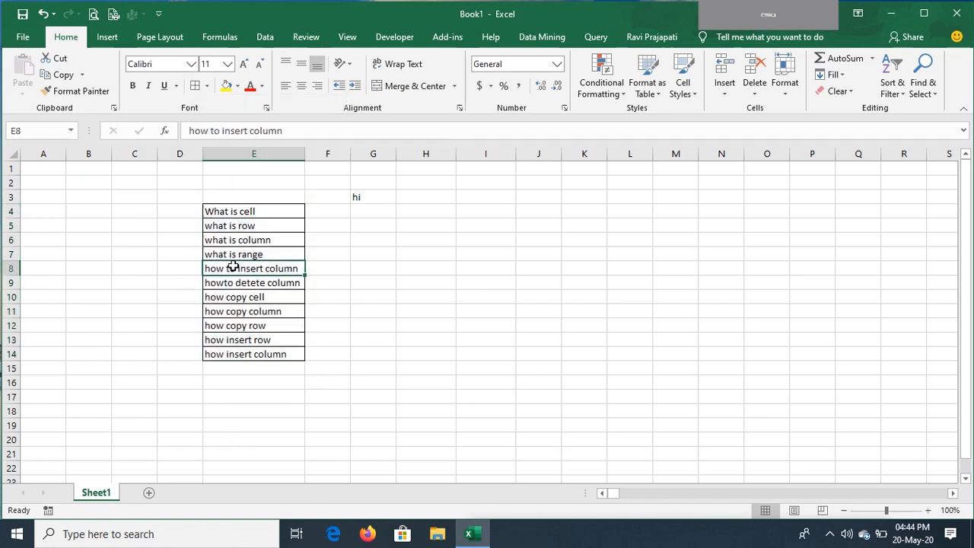
{"action": "key", "text": "Down"}
{"action": "key", "text": "Down"}
{"action": "key", "text": "Down"}
{"action": "key", "text": "Up"}
{"action": "key", "text": "Up"}
{"action": "key", "text": "Up"}
{"action": "key", "text": "Right"}
{"action": "key", "text": "Right"}
{"action": "key", "text": "Right"}
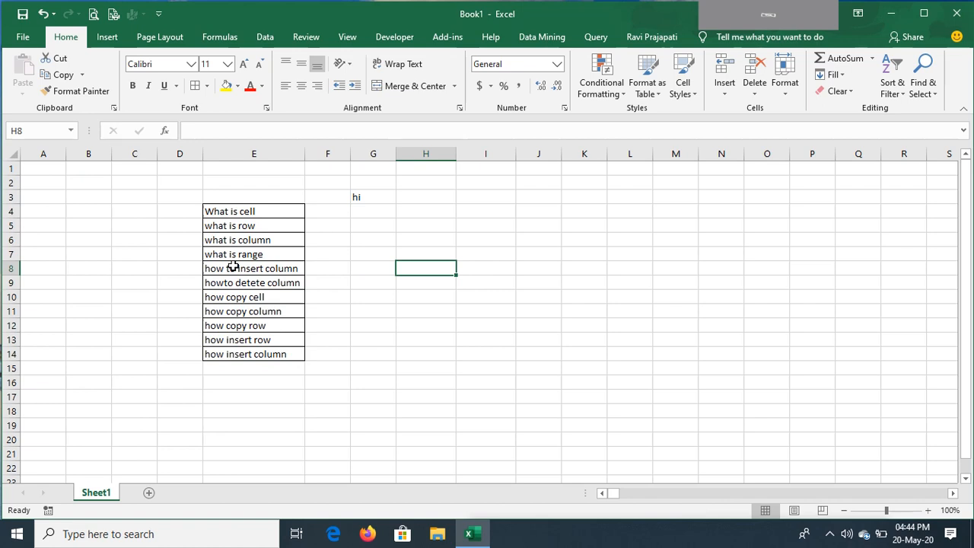
{"action": "key", "text": "Left"}
{"action": "key", "text": "Left"}
{"action": "key", "text": "Left"}
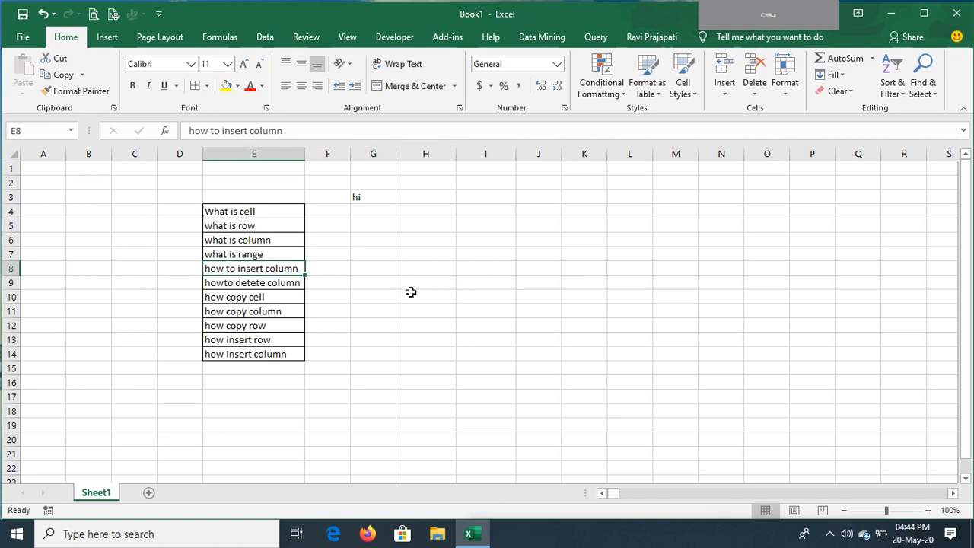
{"action": "key", "text": "Right"}
{"action": "key", "text": "Right"}
{"action": "key", "text": "Left"}
{"action": "key", "text": "Left"}
{"action": "key", "text": "Left"}
{"action": "key", "text": "Left"}
{"action": "key", "text": "Right"}
{"action": "key", "text": "Right"}
{"action": "key", "text": "Up"}
{"action": "key", "text": "Up"}
{"action": "key", "text": "Up"}
{"action": "key", "text": "Up"}
{"action": "key", "text": "Up"}
{"action": "key", "text": "Down"}
{"action": "key", "text": "Down"}
{"action": "key", "text": "Down"}
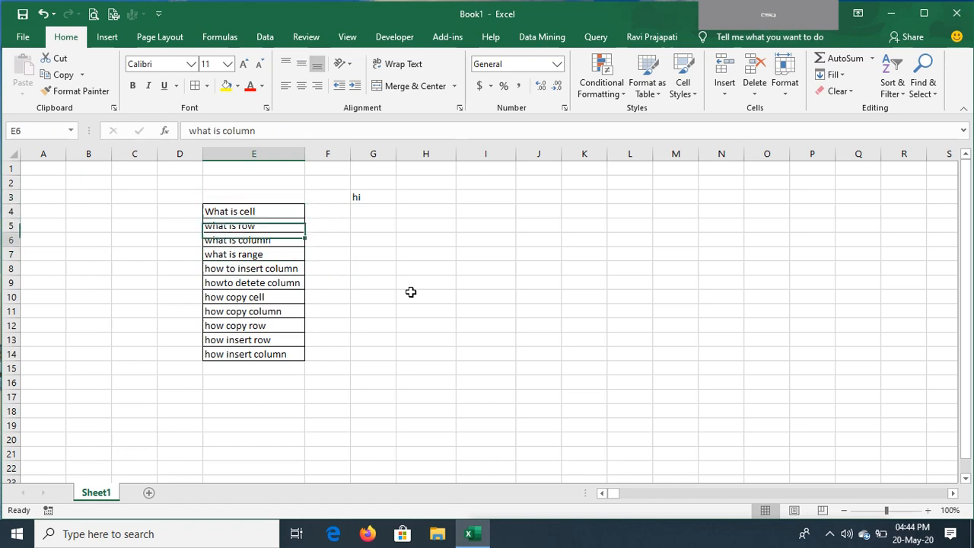
{"action": "key", "text": "Up"}
{"action": "key", "text": "Up"}
{"action": "key", "text": "Up"}
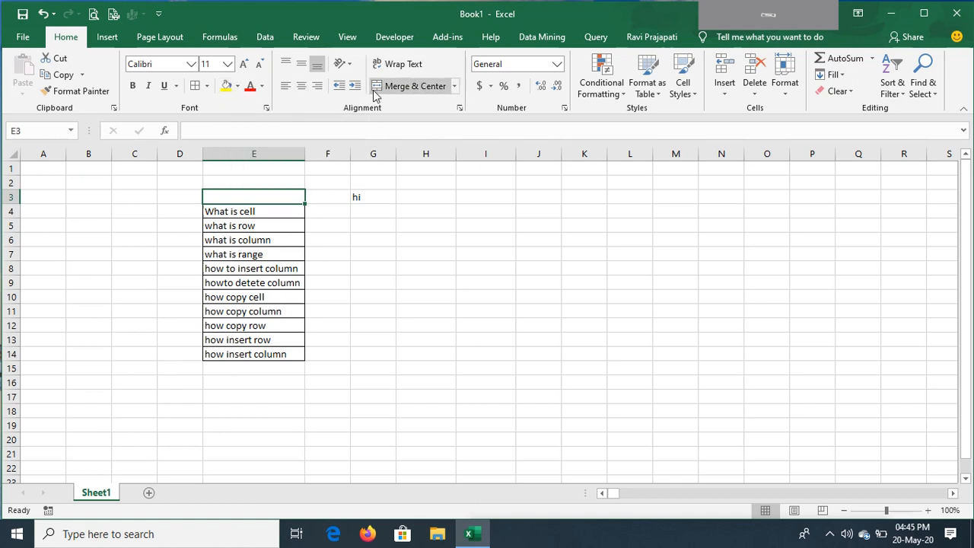
Merge and center the "hi" entry across G3:K3, and unmerge the range again.
{"action": "left_click", "coordinate": [379, 195]}
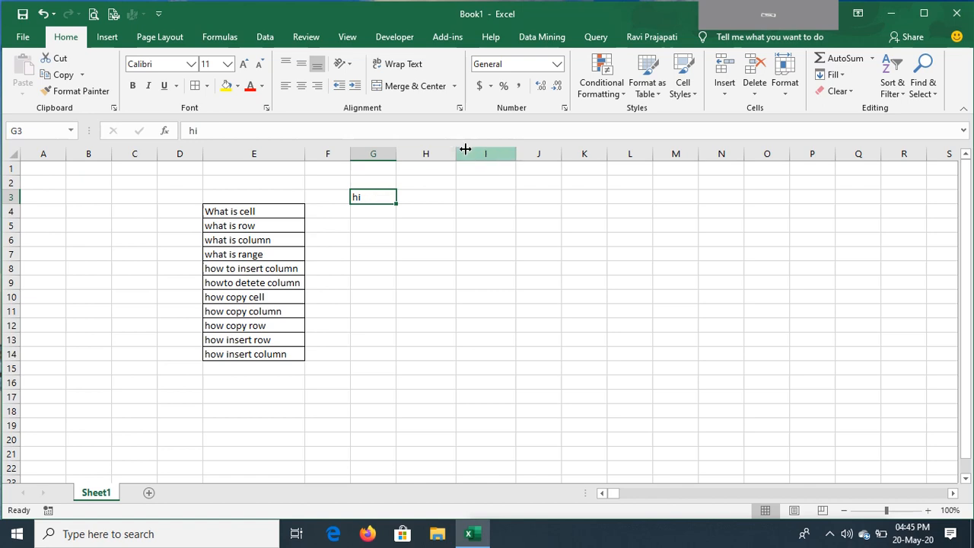
{"action": "key", "text": "shift+Right"}
{"action": "key", "text": "shift+Right"}
{"action": "key", "text": "shift+Right"}
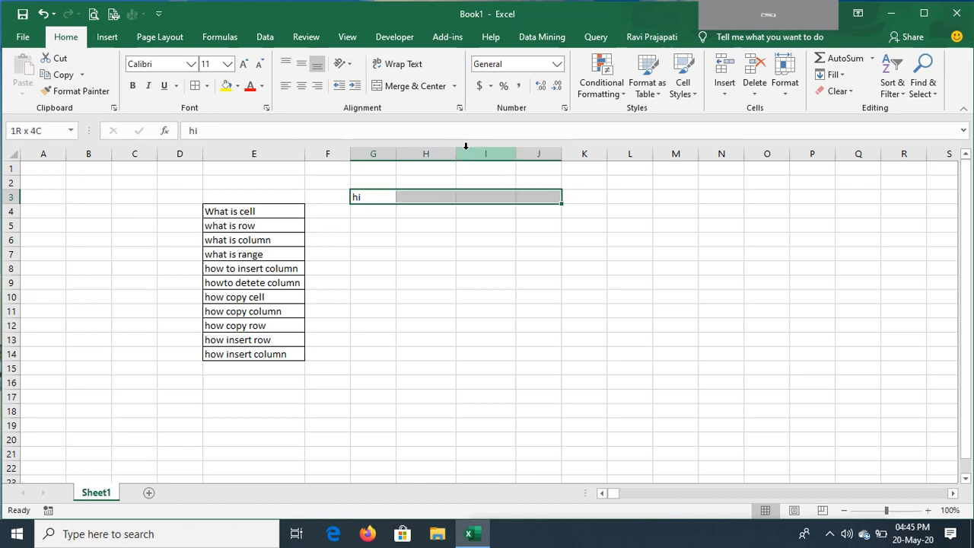
{"action": "key", "text": "shift+Right"}
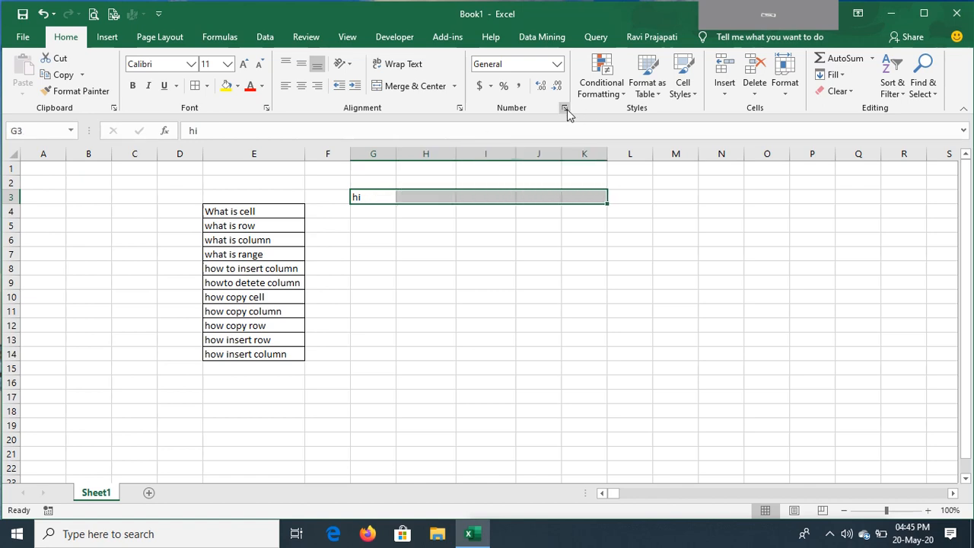
{"action": "left_click", "coordinate": [414, 86]}
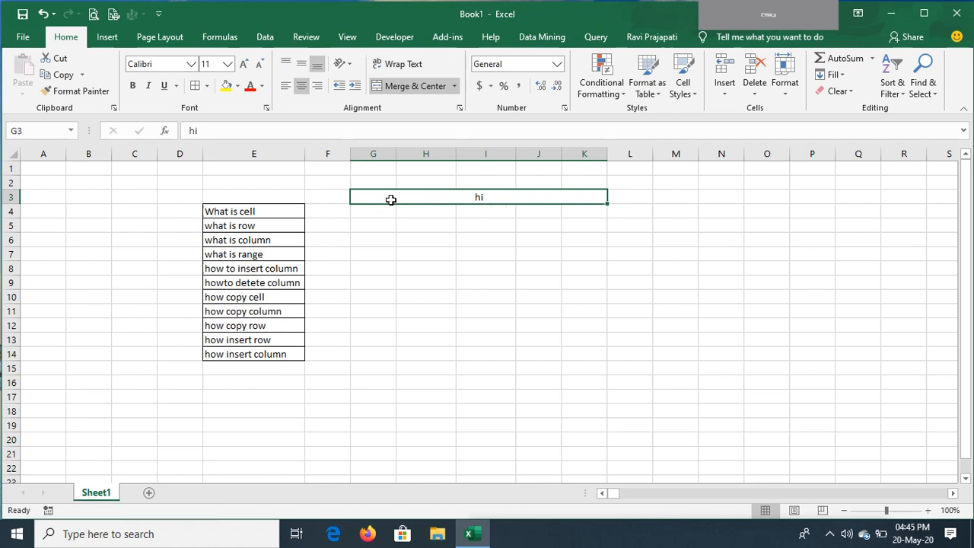
{"action": "left_click", "coordinate": [406, 90]}
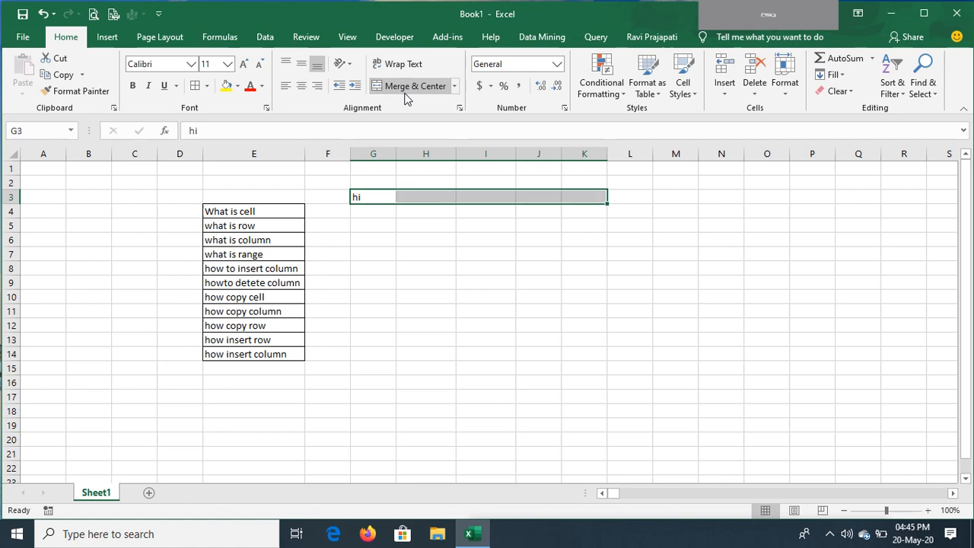
{"action": "left_click", "coordinate": [383, 198]}
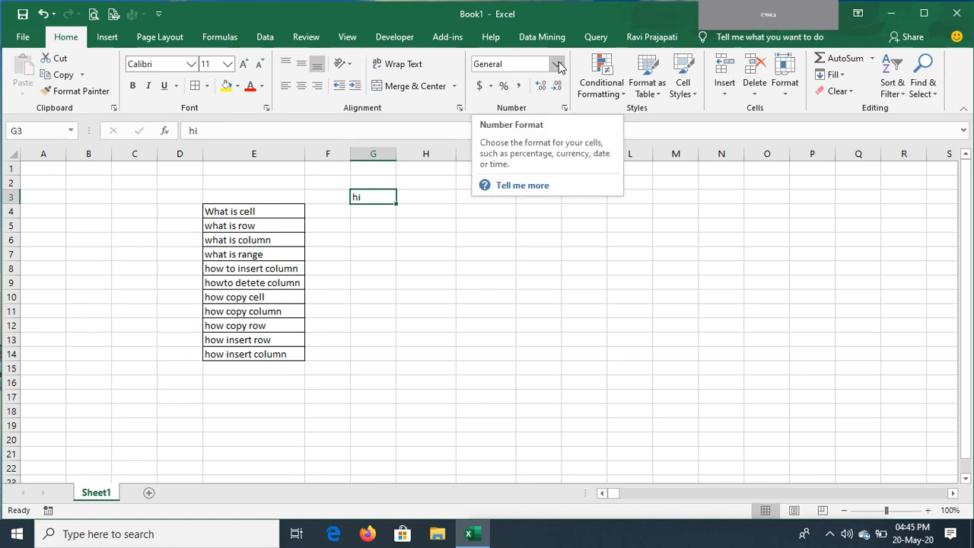
Enter 100 in cell H3 and give the cell the Currency number format.
{"action": "left_click", "coordinate": [414, 197]}
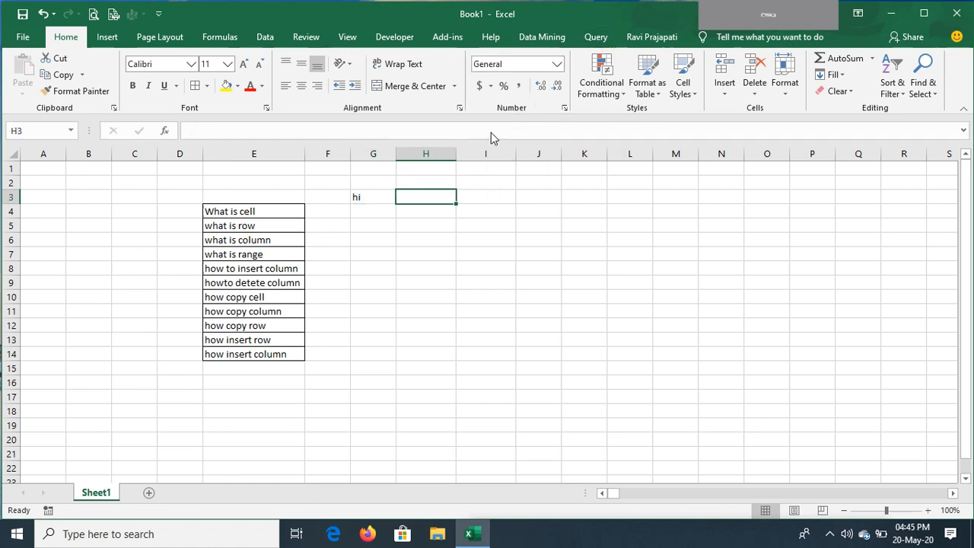
{"action": "type", "text": "100"}
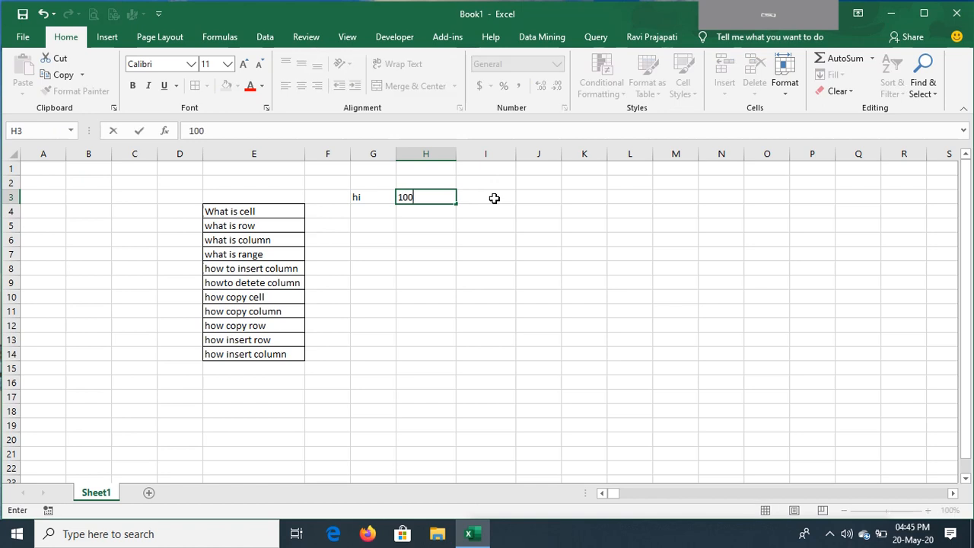
{"action": "key", "text": "Return"}
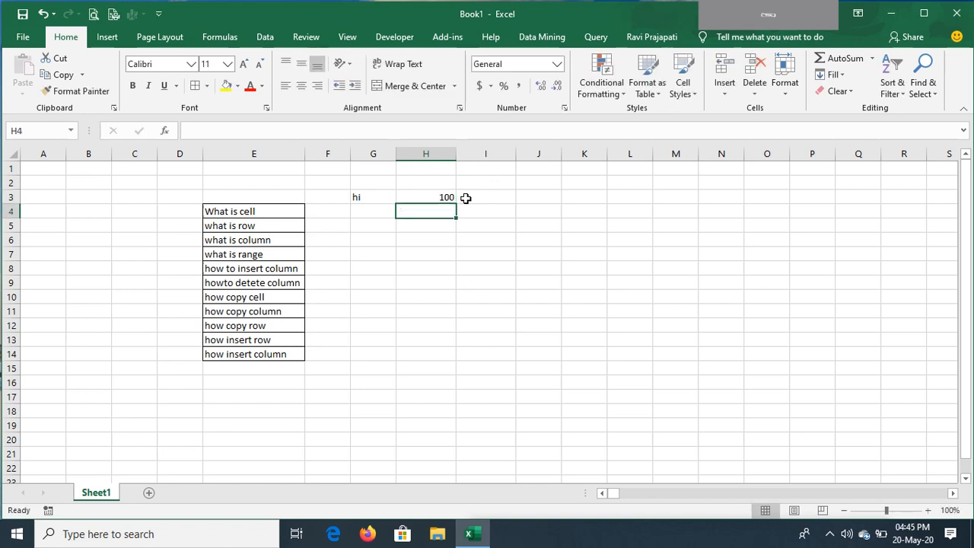
{"action": "left_click", "coordinate": [441, 198]}
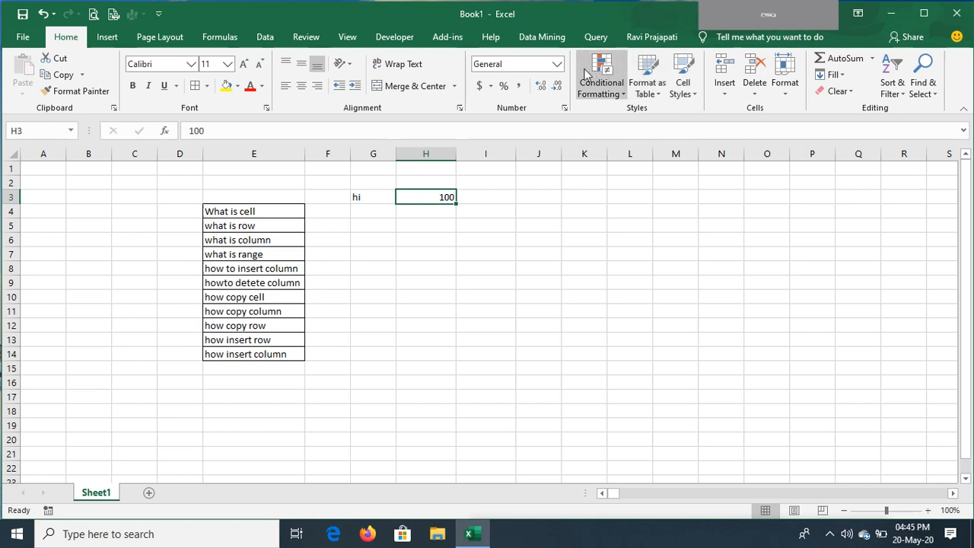
{"action": "left_click", "coordinate": [558, 65]}
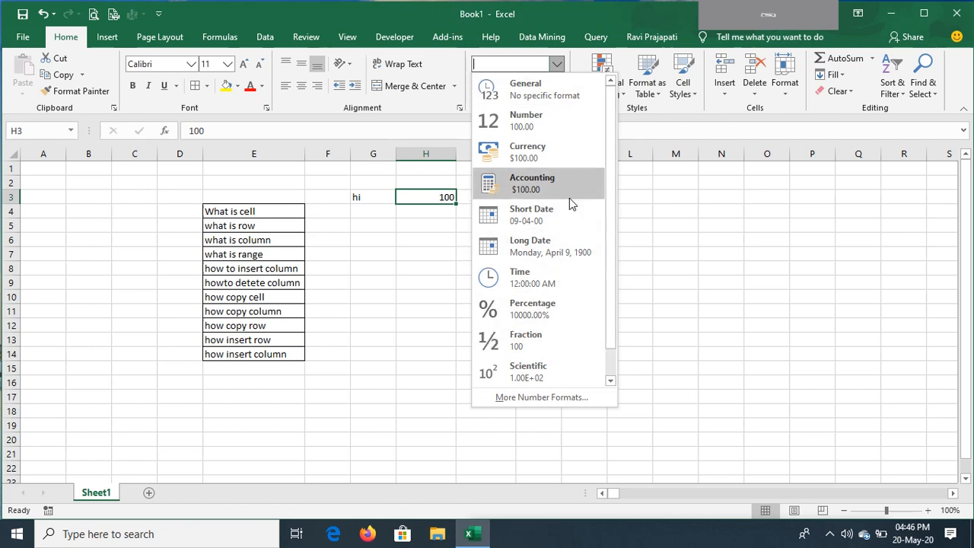
{"action": "left_click", "coordinate": [547, 163]}
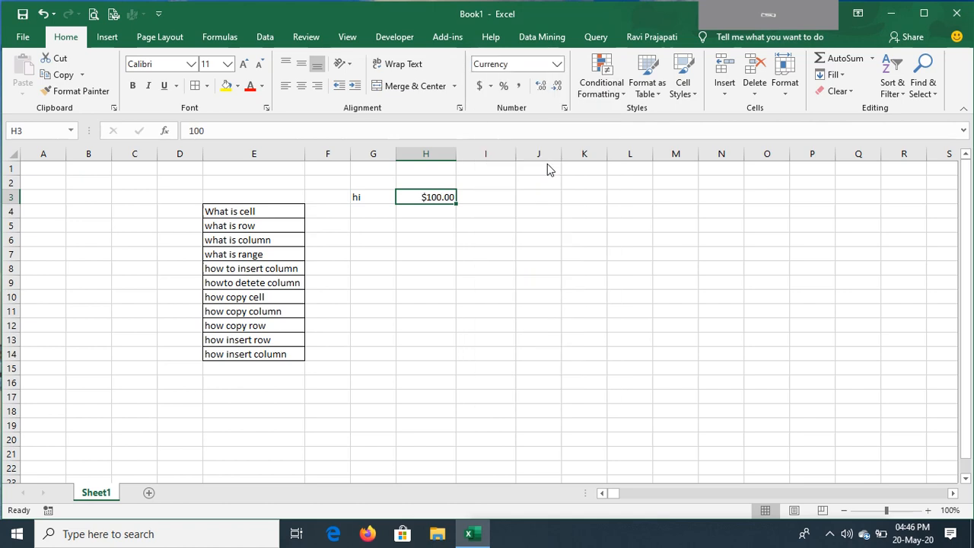
Replace the amount in cell H3 with 12.
{"action": "type", "text": "12"}
{"action": "key", "text": "Return"}
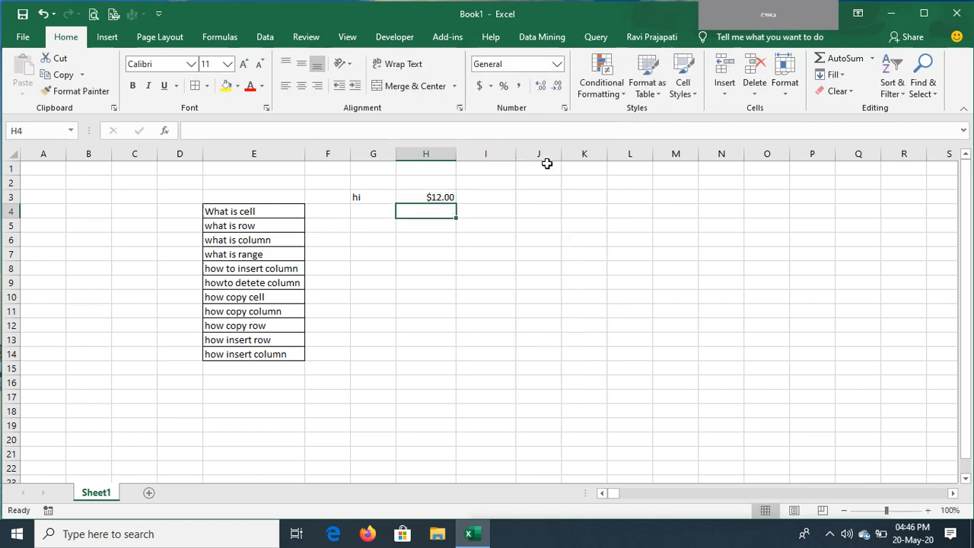
{"action": "key", "text": "Up"}
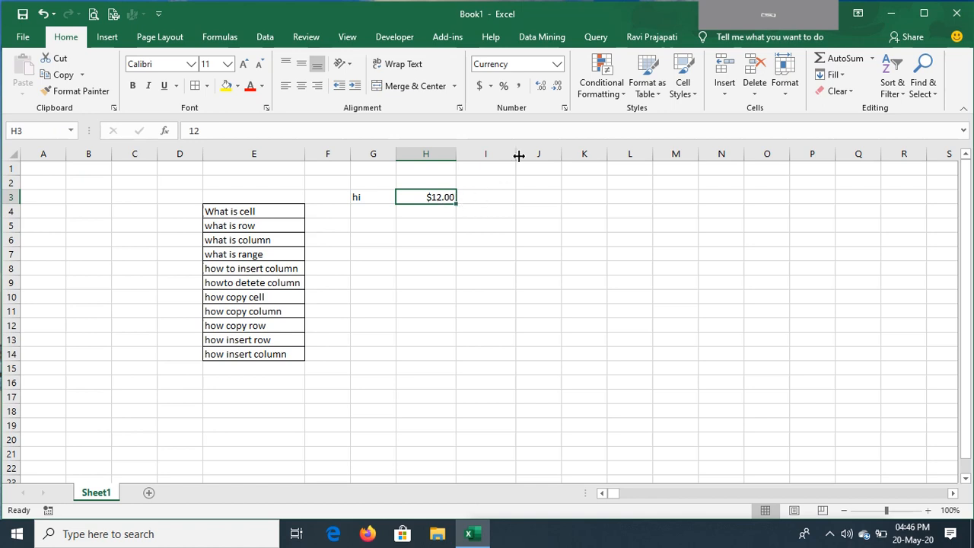
Increase the amount in H3 to four decimal places, and reduce it to no decimal places.
{"action": "double_click", "coordinate": [542, 88]}
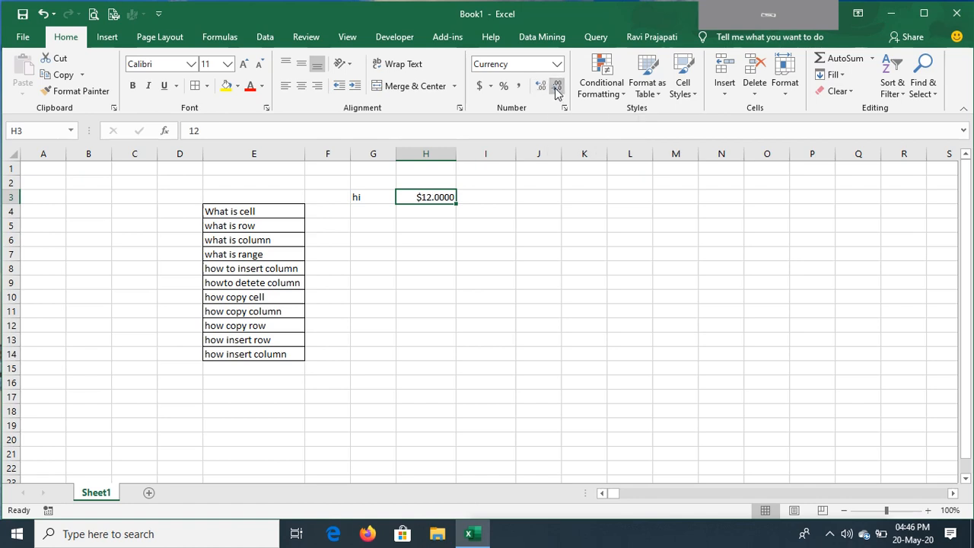
{"action": "left_click", "coordinate": [556, 88]}
{"action": "left_click", "coordinate": [557, 88]}
{"action": "left_click", "coordinate": [556, 88]}
{"action": "left_click", "coordinate": [557, 89]}
{"action": "left_click", "coordinate": [473, 197]}
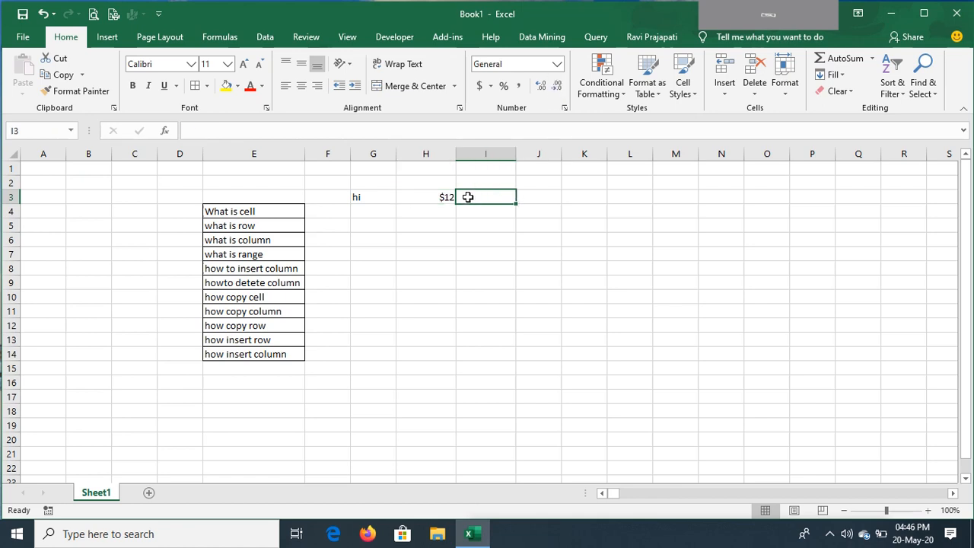
{"action": "left_click", "coordinate": [440, 197]}
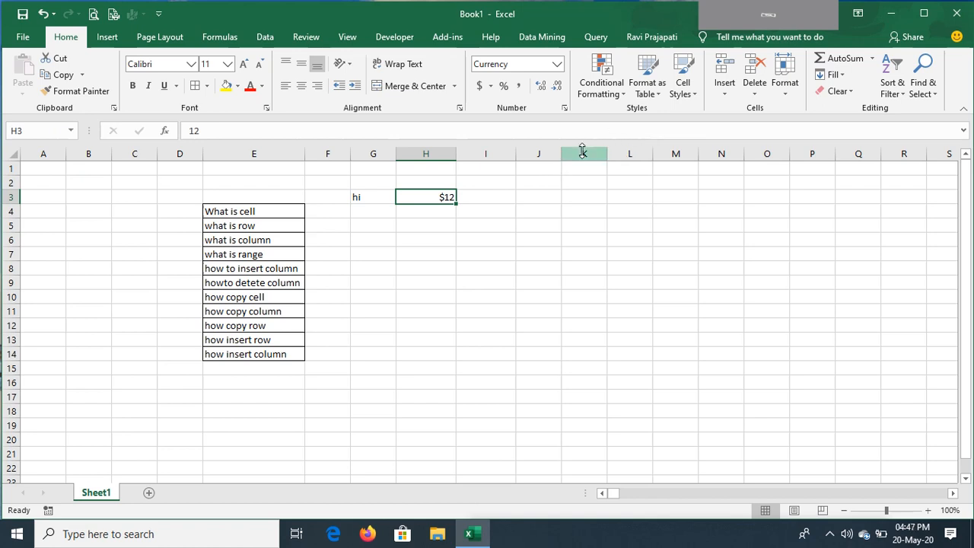
{"action": "left_click", "coordinate": [594, 86]}
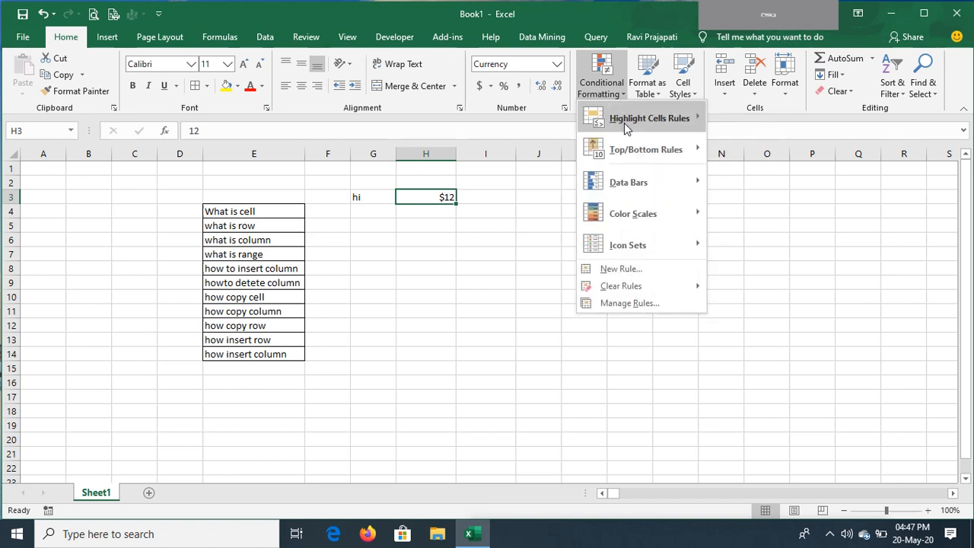
{"action": "mouse_move", "coordinate": [624, 122]}
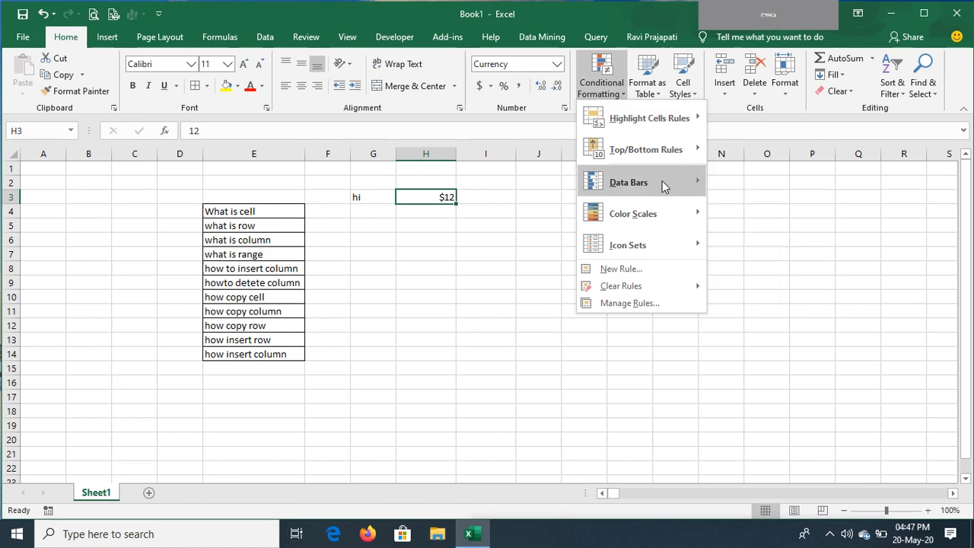
{"action": "mouse_move", "coordinate": [662, 184]}
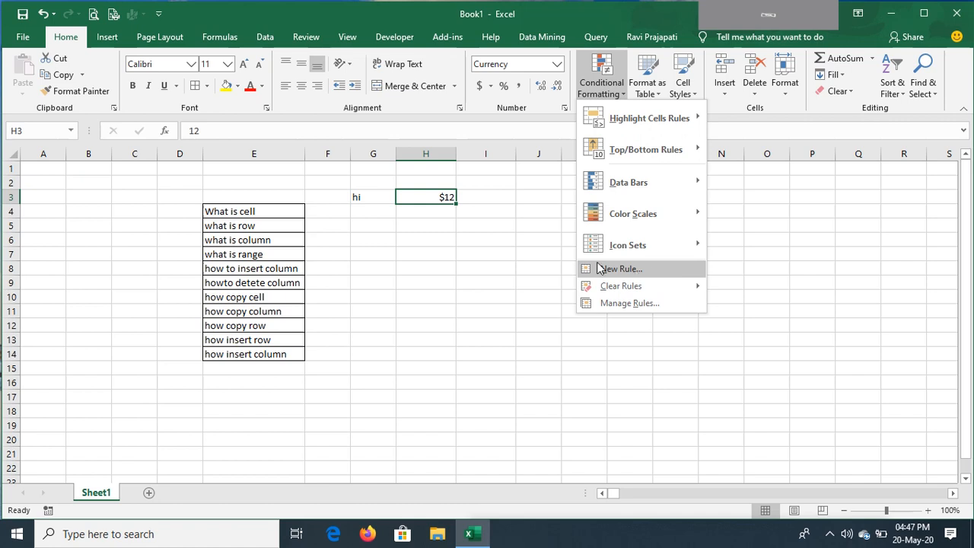
{"action": "left_click", "coordinate": [482, 202]}
Fill I3:I5 with sample first names, repeating the I3 name in I5, and enter fan in I6.
{"action": "left_click", "coordinate": [482, 200]}
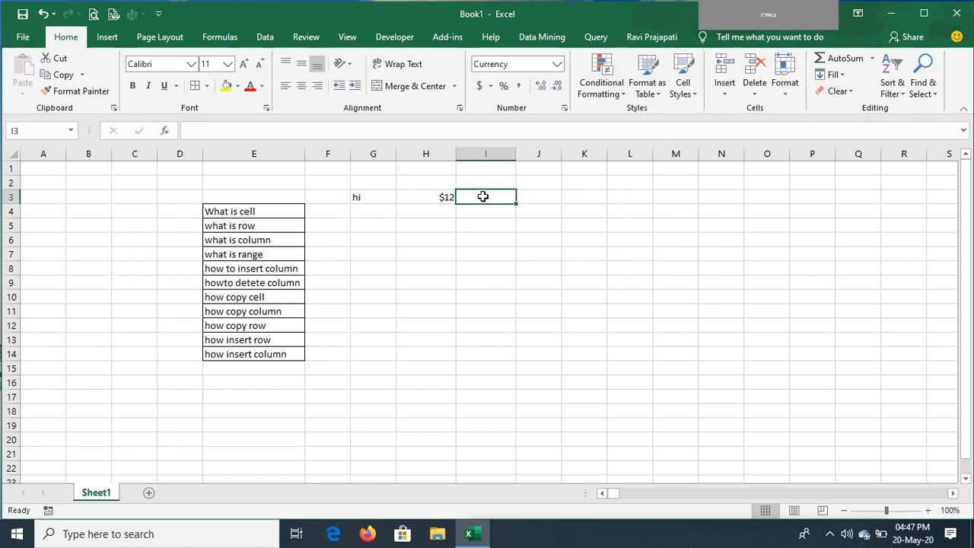
{"action": "type", "text": "ami"}
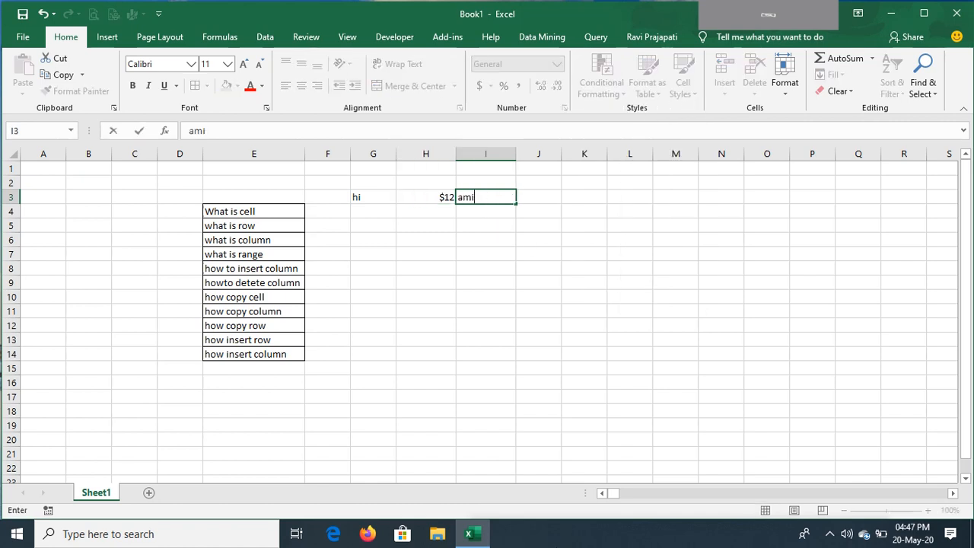
{"action": "type", "text": "t"}
{"action": "key", "text": "Return"}
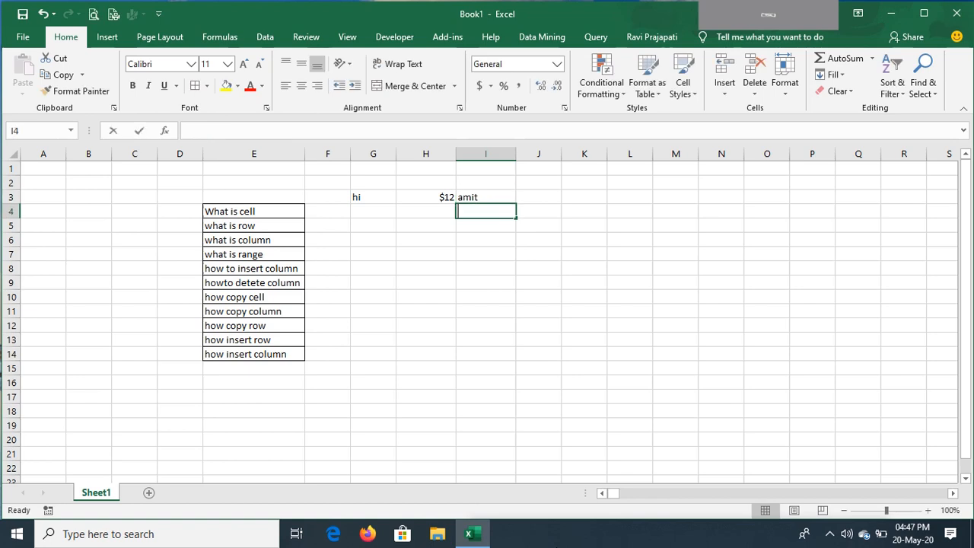
{"action": "type", "text": "ravi"}
{"action": "key", "text": "Return"}
{"action": "type", "text": "amit"}
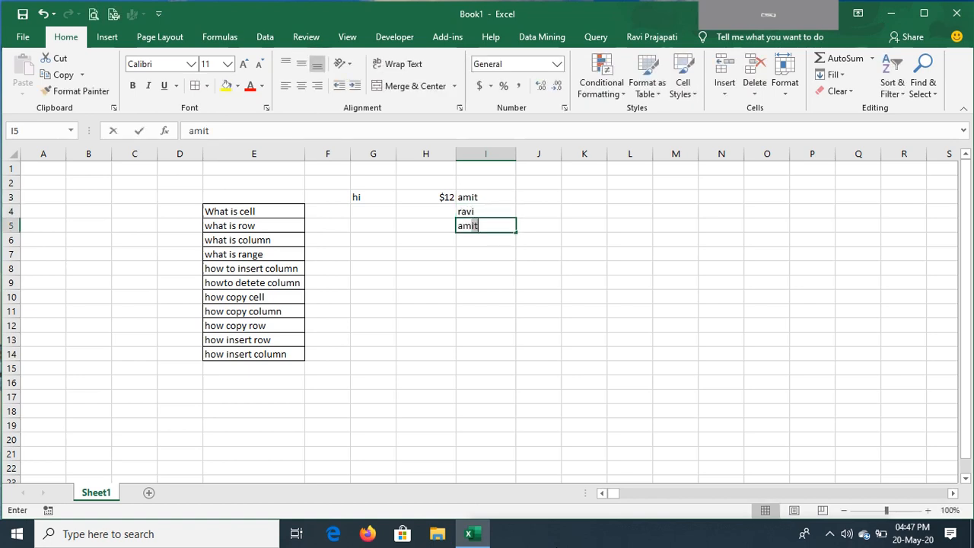
{"action": "key", "text": "Return"}
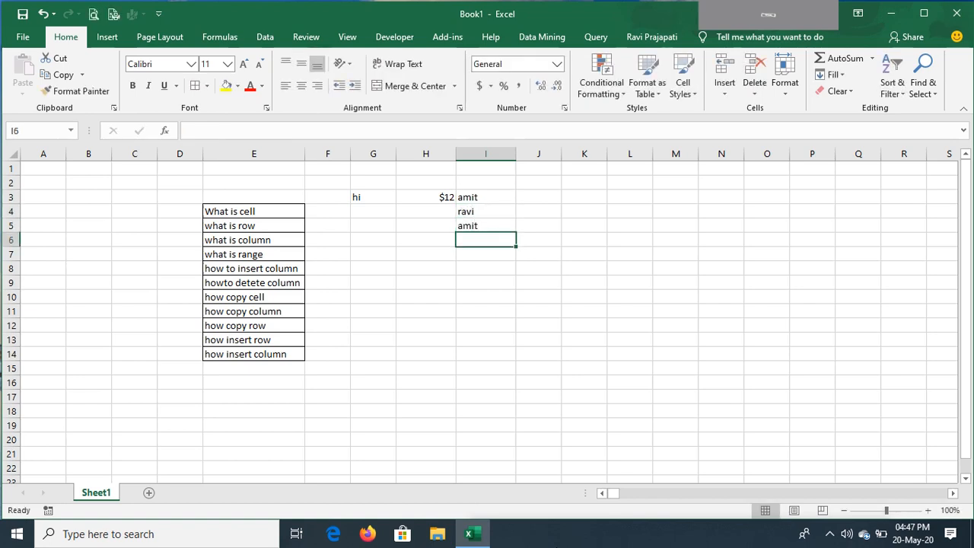
{"action": "type", "text": "fan"}
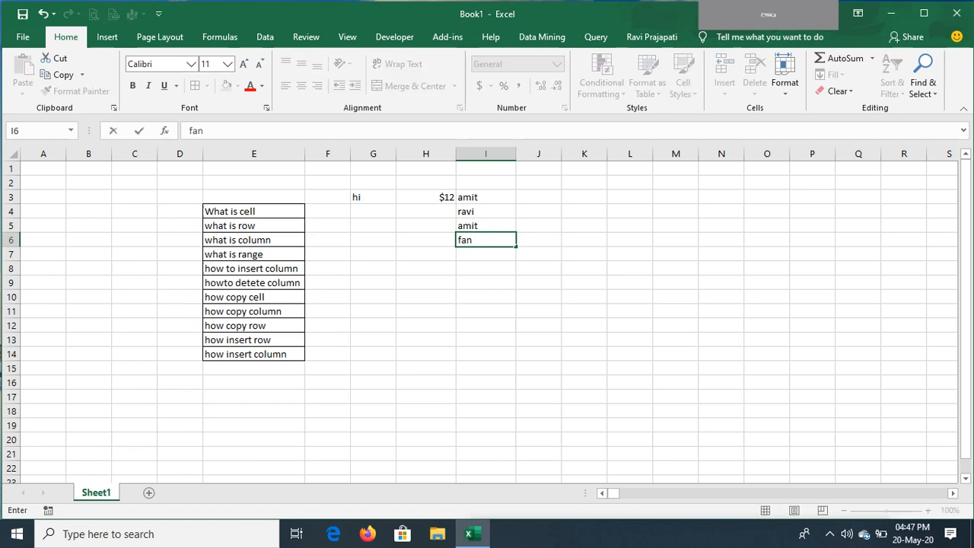
{"action": "key", "text": "Return"}
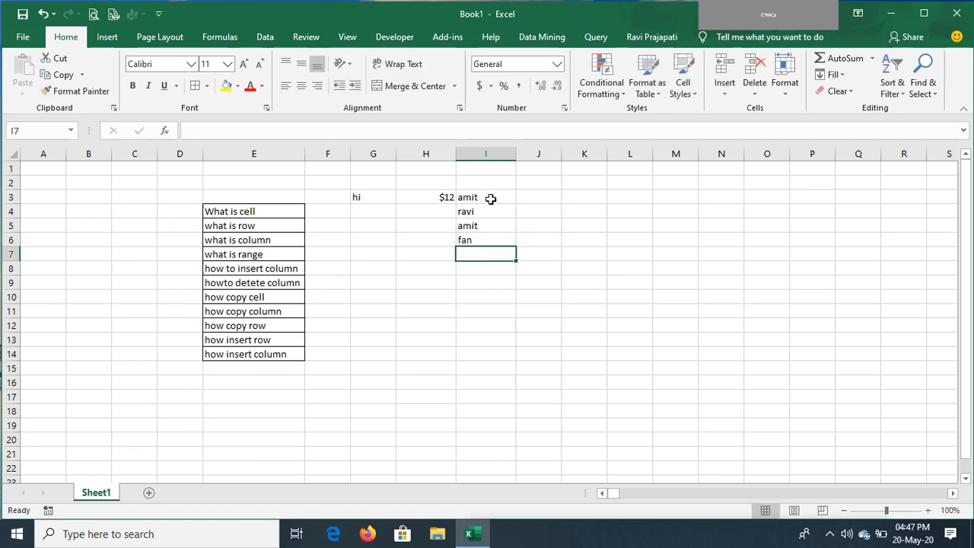
Highlight duplicate values in column I with Light Red Fill with Dark Red Text using conditional formatting.
{"action": "left_click", "coordinate": [483, 157]}
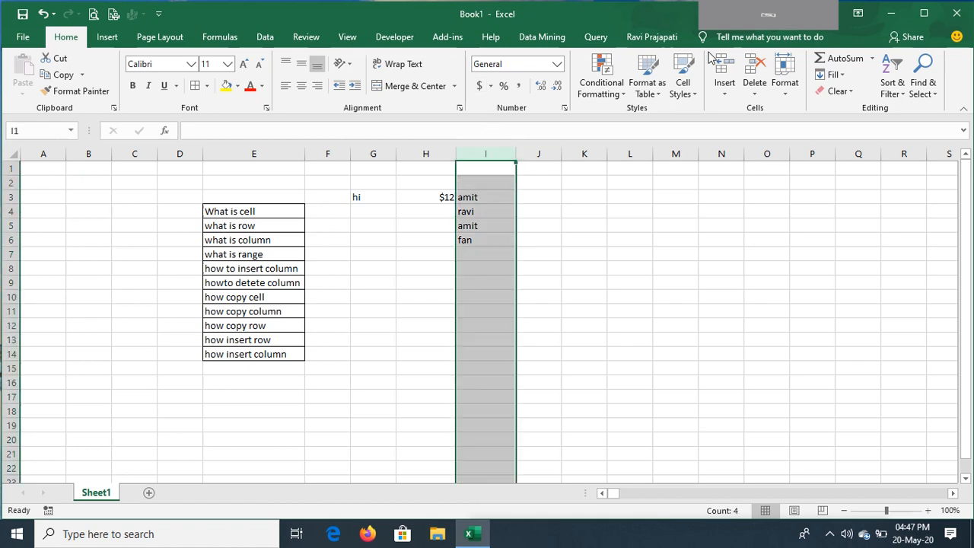
{"action": "left_click", "coordinate": [598, 90]}
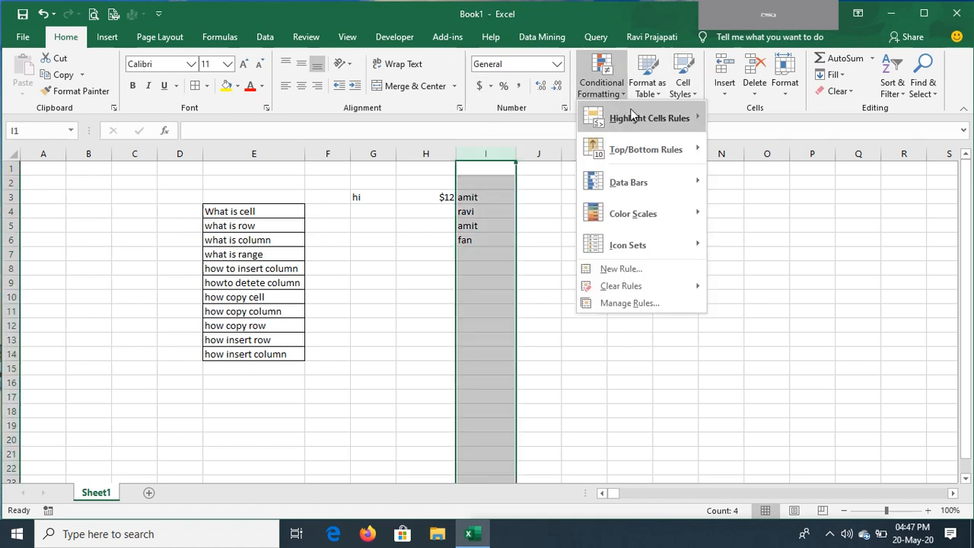
{"action": "mouse_move", "coordinate": [643, 121]}
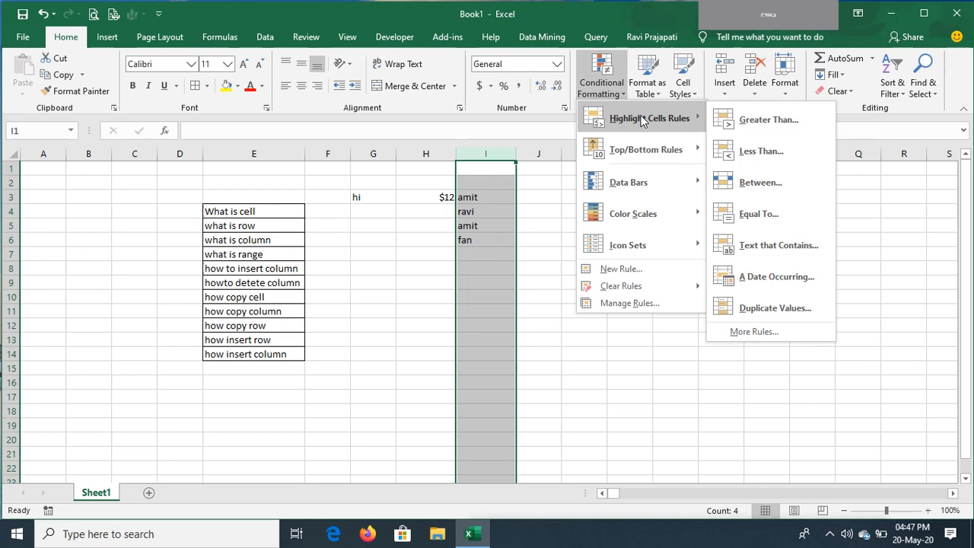
{"action": "left_click", "coordinate": [751, 306]}
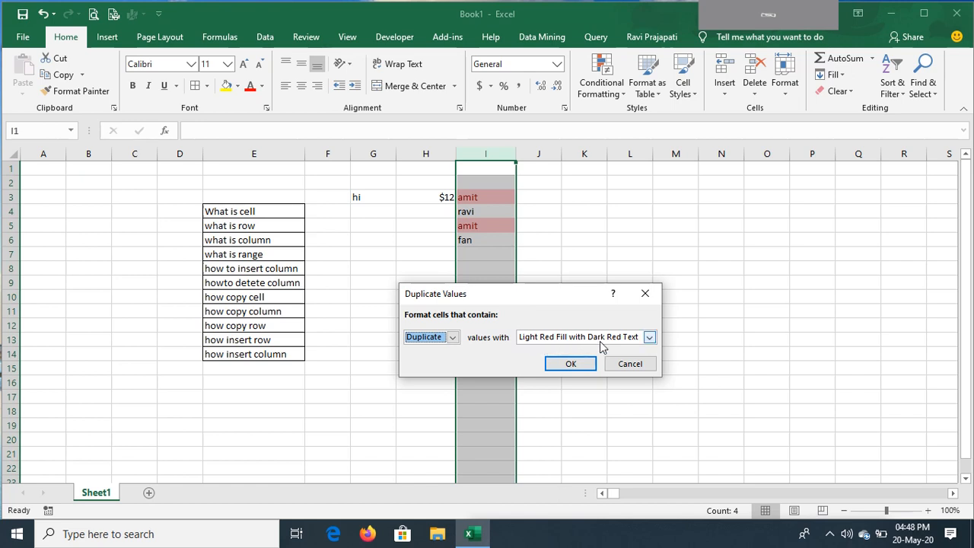
{"action": "left_click", "coordinate": [572, 365]}
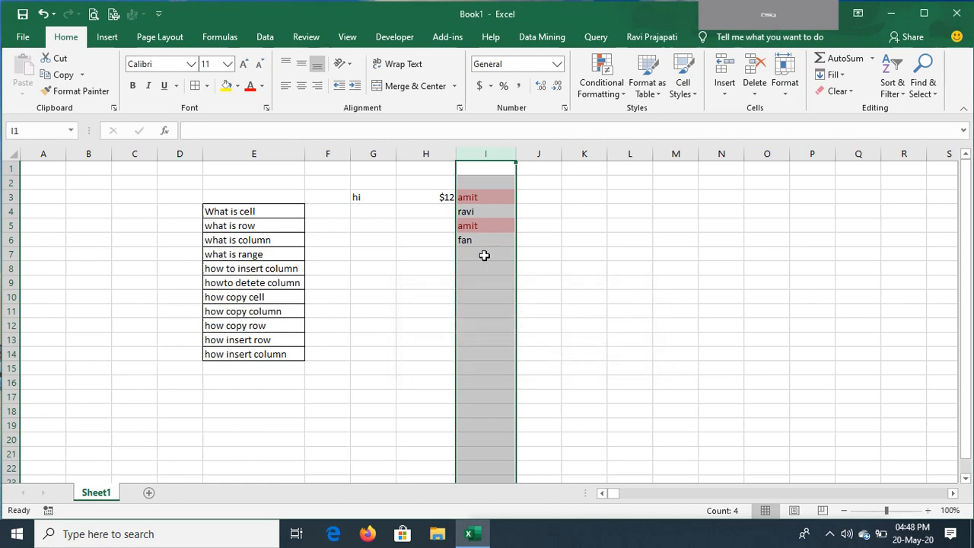
Test the duplicate highlighting by entering fan in cell I7, and clear the cell.
{"action": "left_click", "coordinate": [482, 251]}
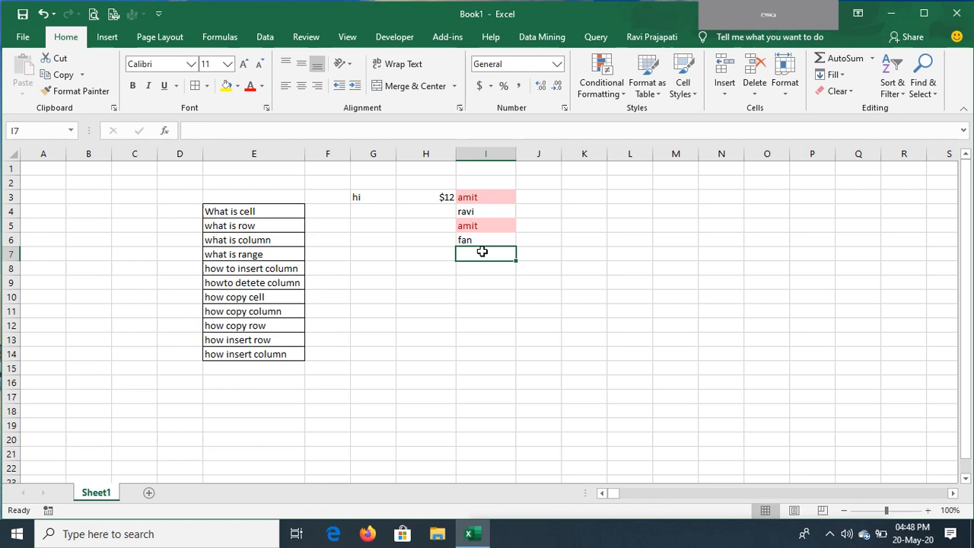
{"action": "type", "text": "fan"}
{"action": "key", "text": "Return"}
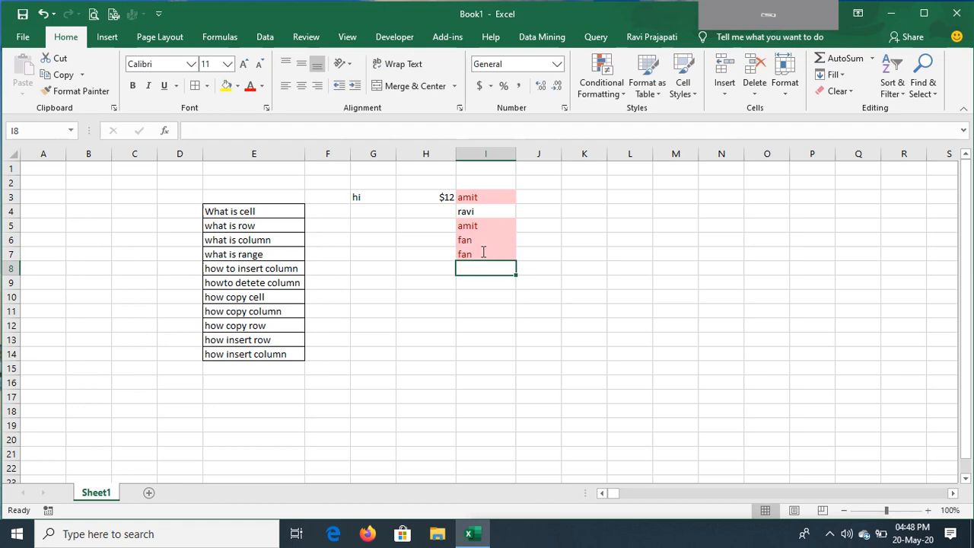
{"action": "left_click", "coordinate": [482, 253]}
{"action": "key", "text": "Delete"}
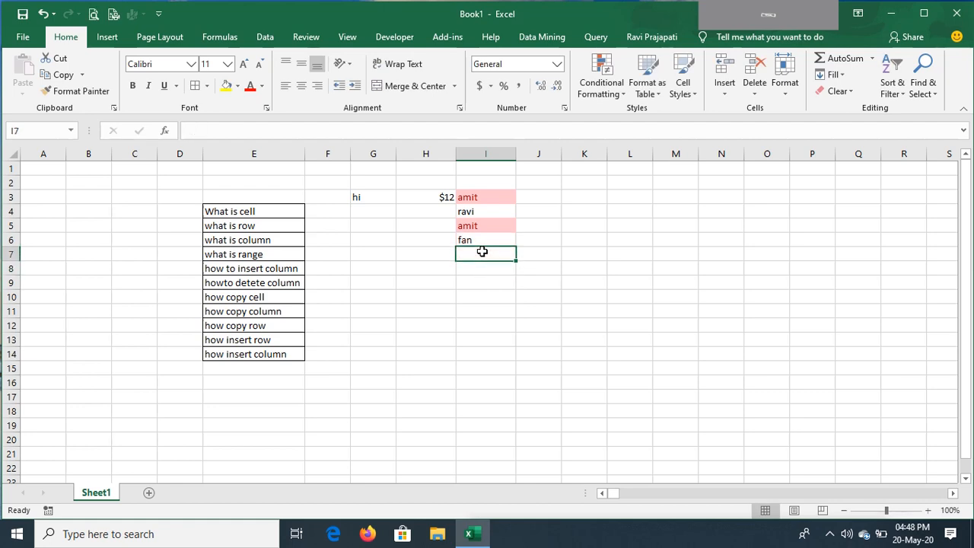
Repeat the I4 name in cell I7, replace it with fan, and clear the cell again.
{"action": "type", "text": "ravi"}
{"action": "key", "text": "Return"}
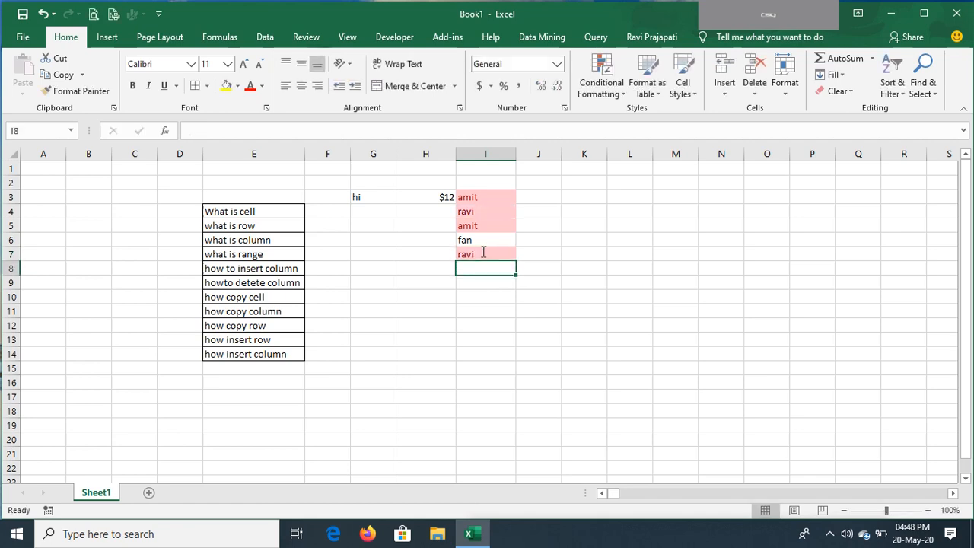
{"action": "left_click", "coordinate": [482, 252]}
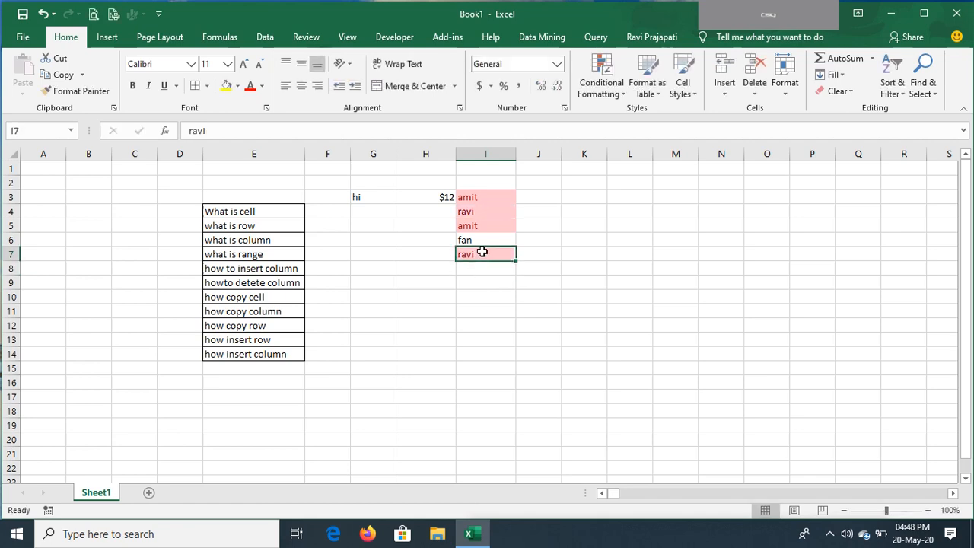
{"action": "type", "text": "fan"}
{"action": "key", "text": "Return"}
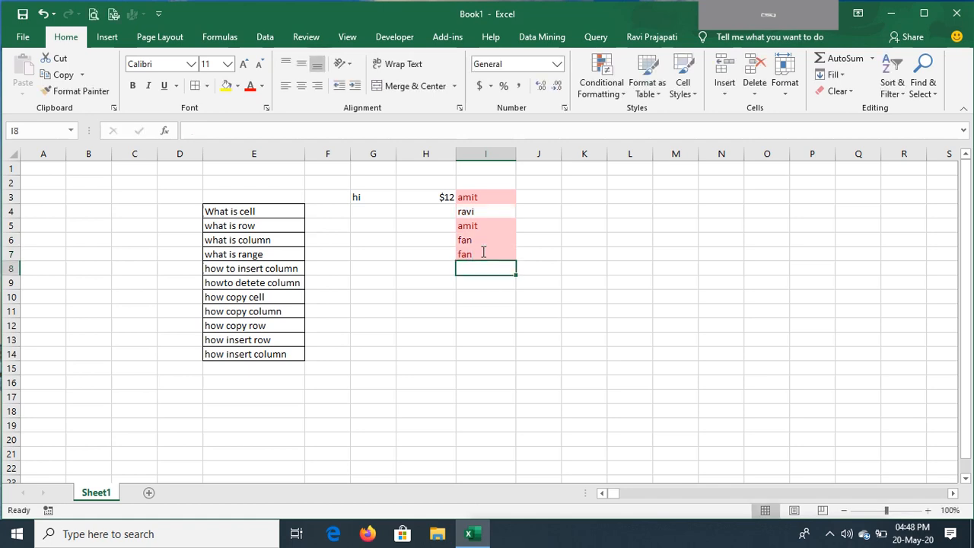
{"action": "left_click", "coordinate": [483, 252]}
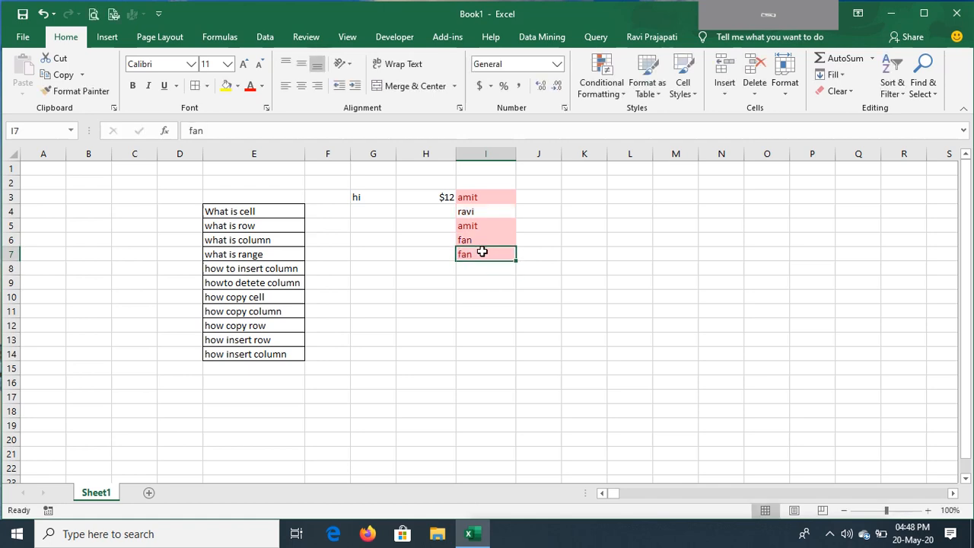
{"action": "key", "text": "Delete"}
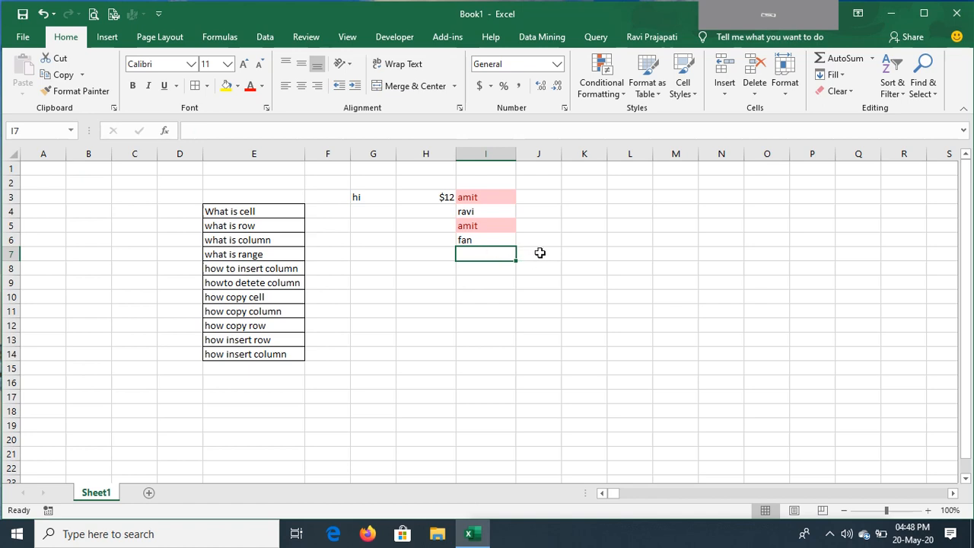
Enter the numbers 12, 13, 45, 59, 56 and 48 down cells H8 to H13.
{"action": "left_click", "coordinate": [481, 266]}
{"action": "left_click", "coordinate": [437, 269]}
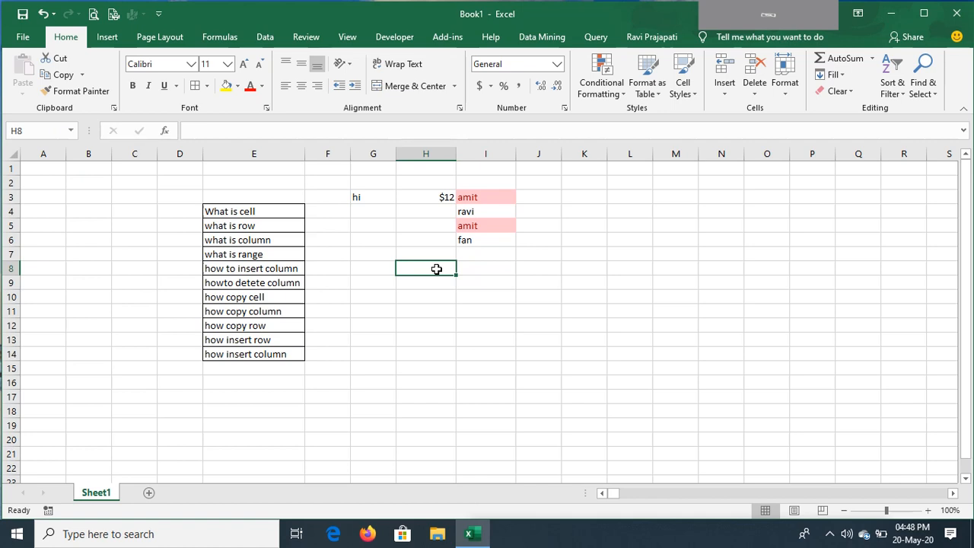
{"action": "type", "text": "12"}
{"action": "key", "text": "Return"}
{"action": "type", "text": "13"}
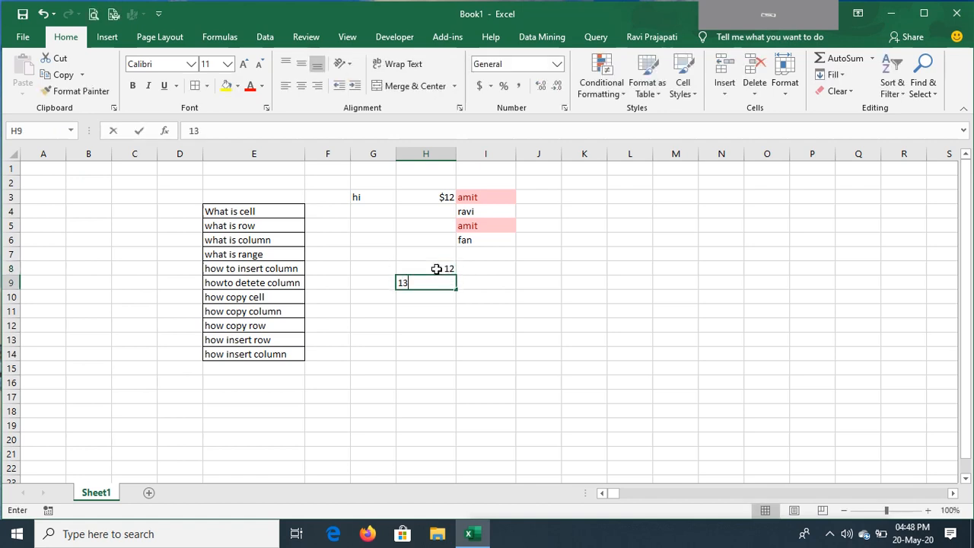
{"action": "key", "text": "Return"}
{"action": "type", "text": "45"}
{"action": "key", "text": "Return"}
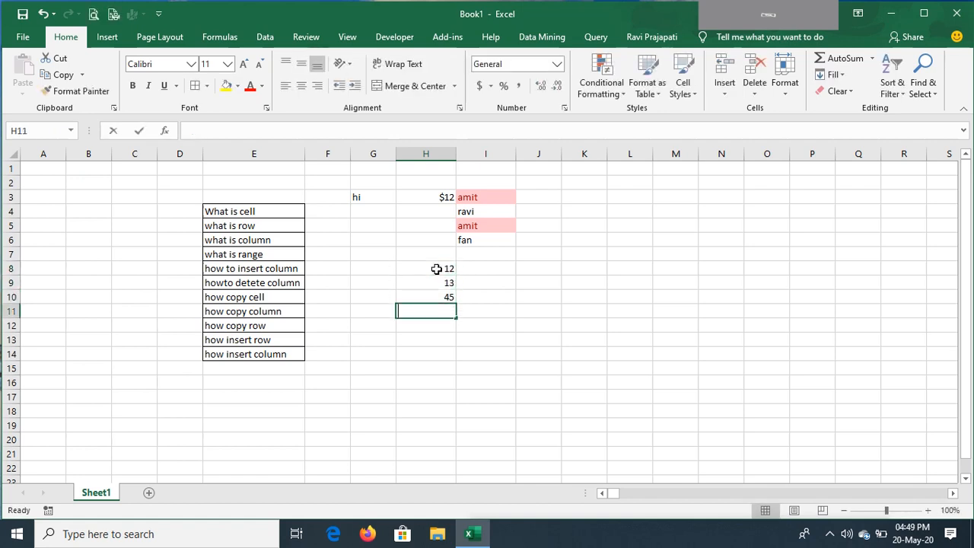
{"action": "type", "text": "59"}
{"action": "key", "text": "Return"}
{"action": "type", "text": "56"}
{"action": "key", "text": "Return"}
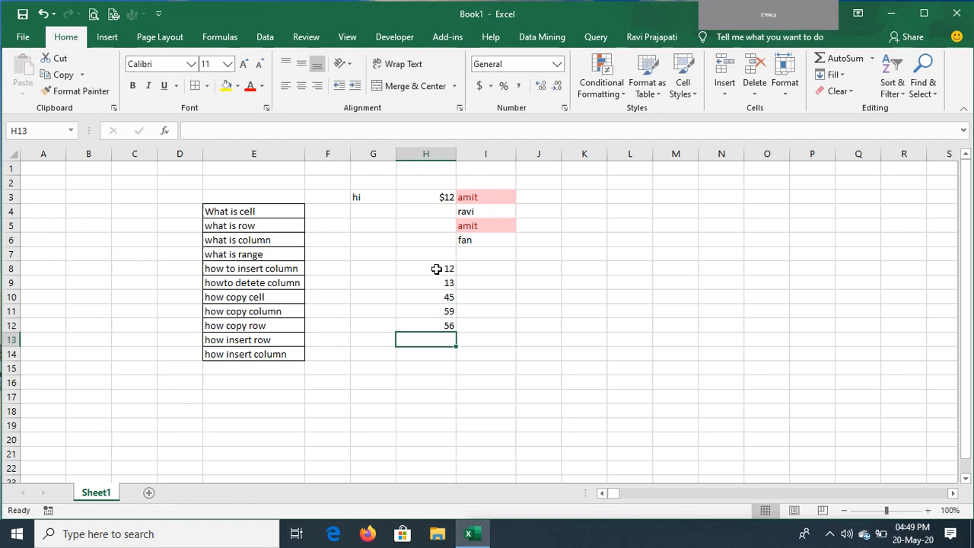
{"action": "type", "text": "48"}
{"action": "key", "text": "Return"}
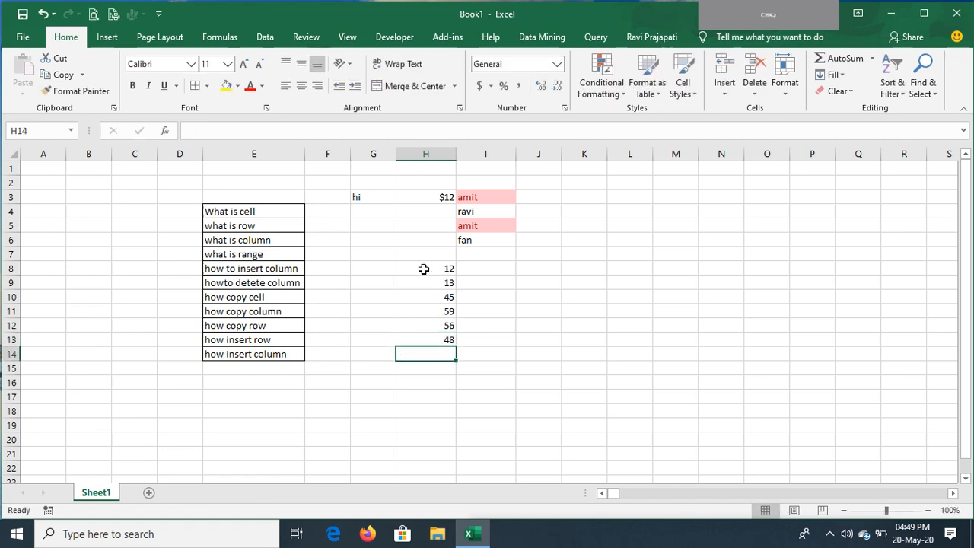
Total the numbers in H8 to H13 by entering =sum(H8:H13) in cell H14, and clear the cell.
{"action": "left_click", "coordinate": [426, 268]}
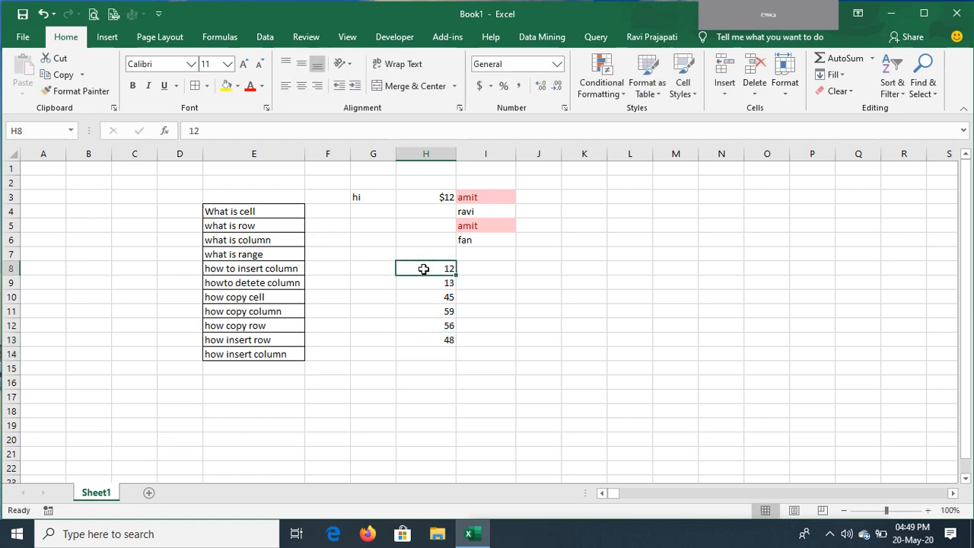
{"action": "left_click", "coordinate": [435, 354]}
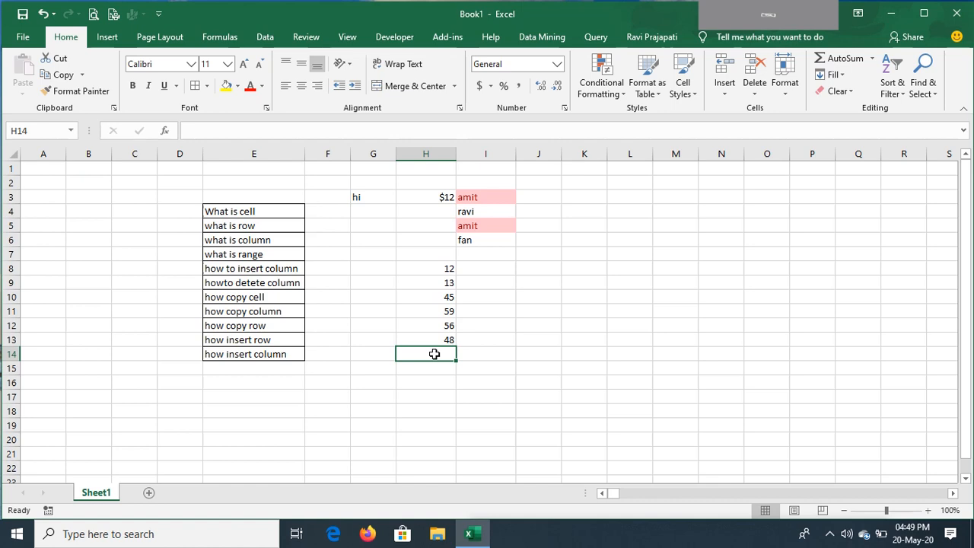
{"action": "type", "text": "=s"}
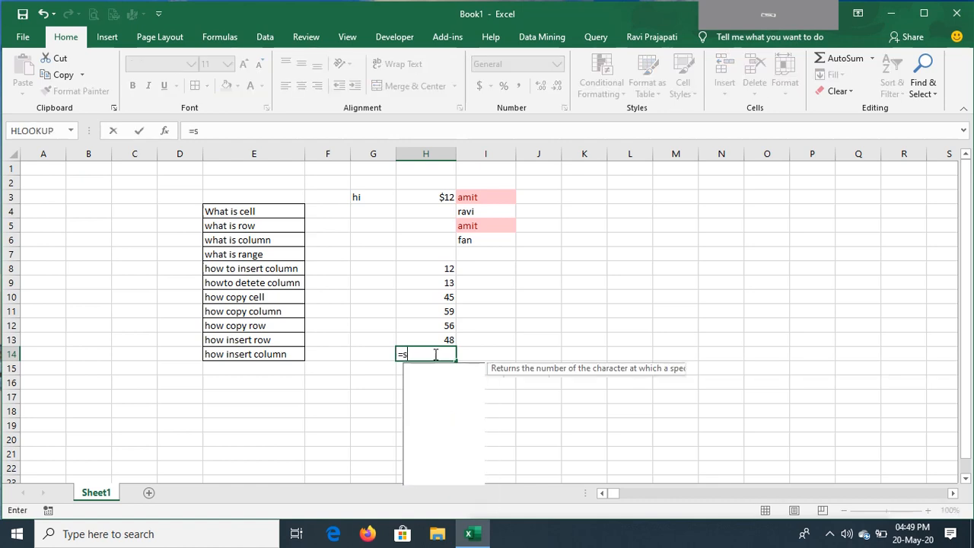
{"action": "type", "text": "um"}
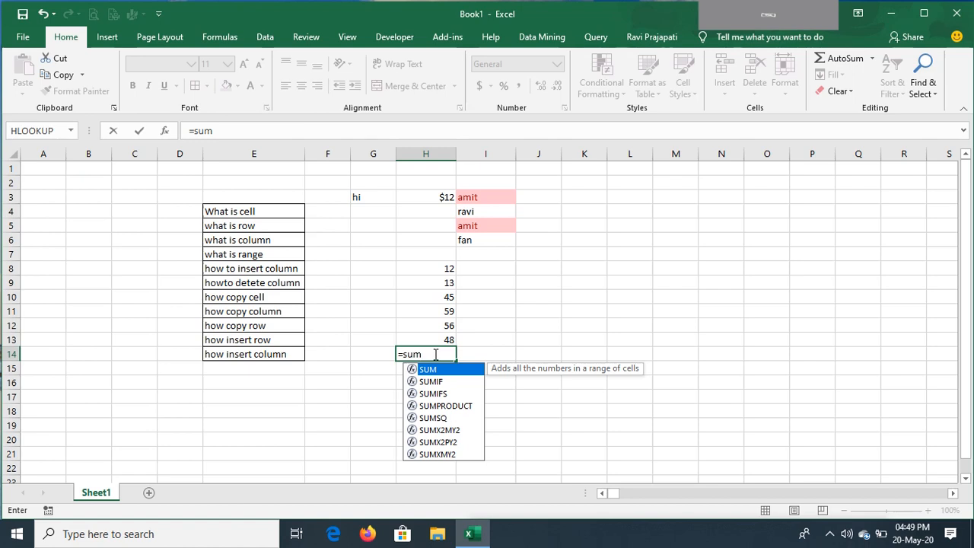
{"action": "type", "text": "("}
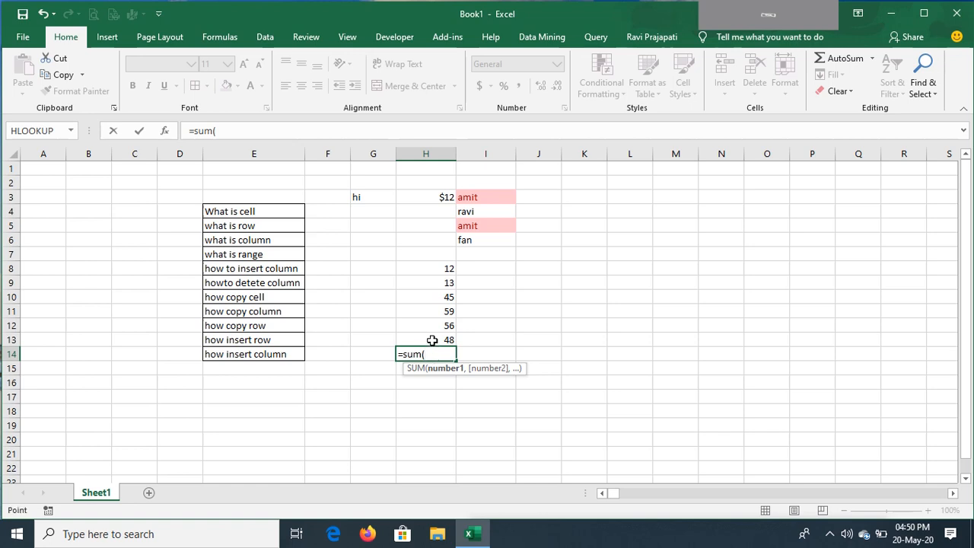
{"action": "left_click", "coordinate": [432, 340]}
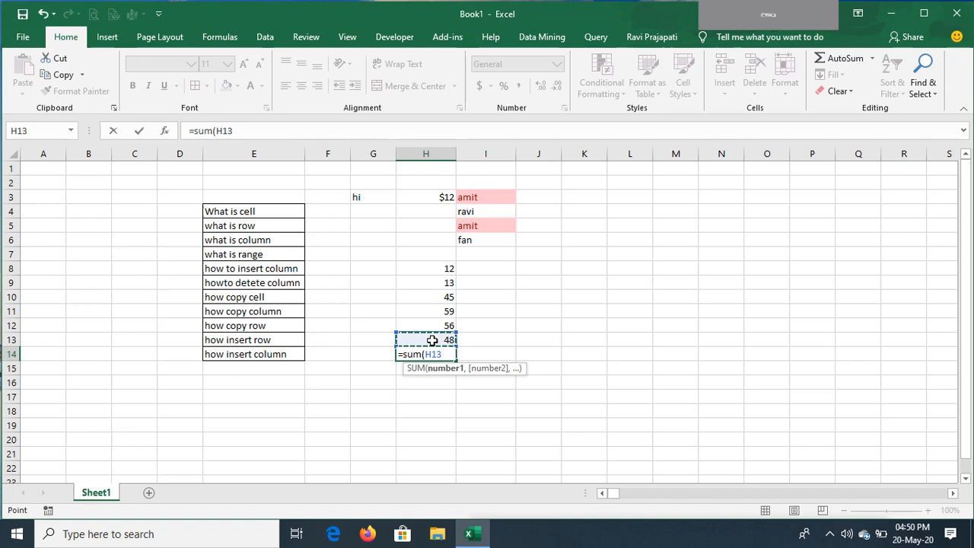
{"action": "left_click", "coordinate": [428, 322]}
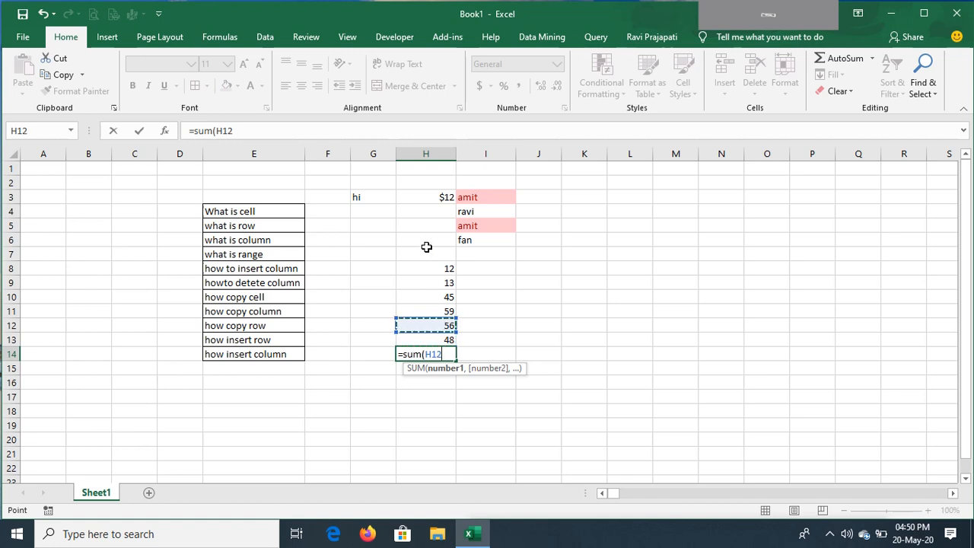
{"action": "left_click", "coordinate": [425, 267]}
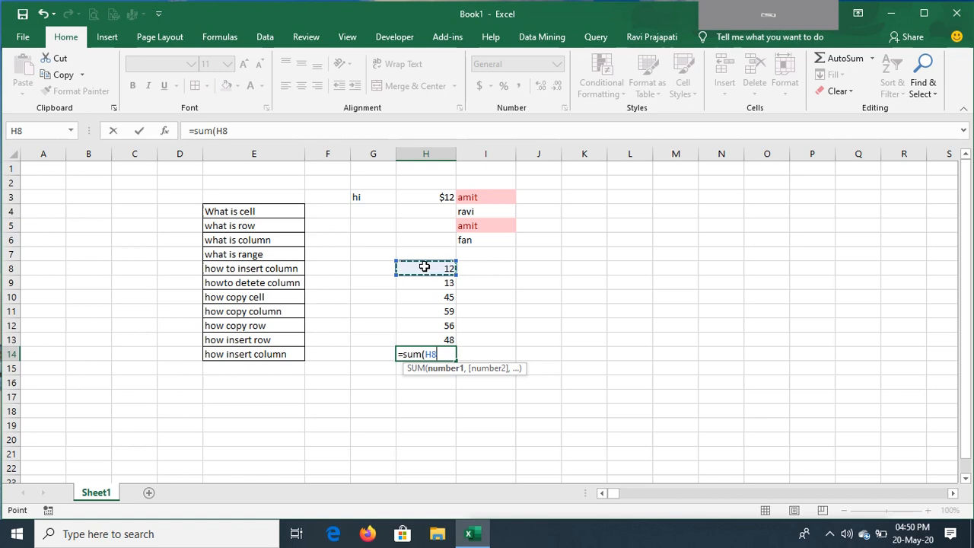
{"action": "key", "text": "shift+Down"}
{"action": "key", "text": "shift+Down"}
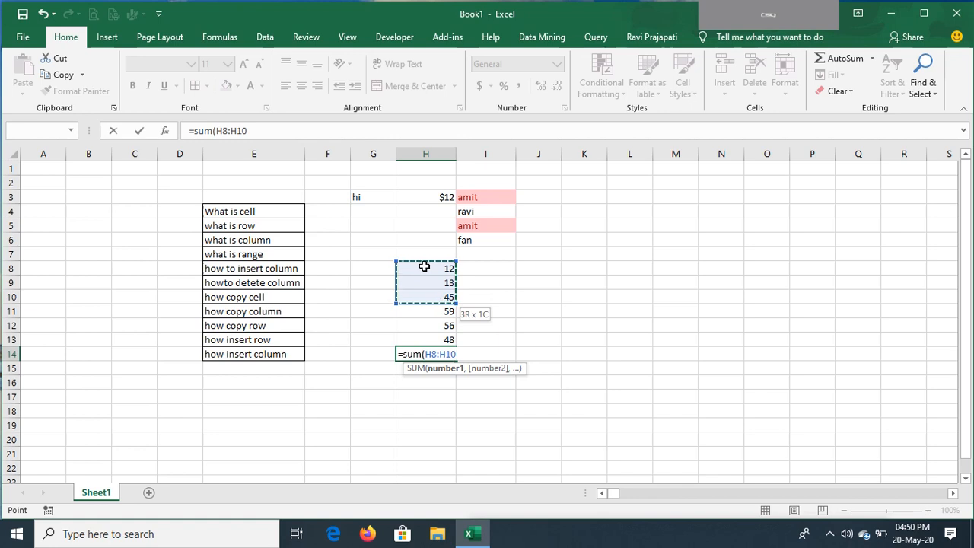
{"action": "key", "text": "shift+Down"}
{"action": "key", "text": "shift+Down"}
{"action": "key", "text": "shift+Down"}
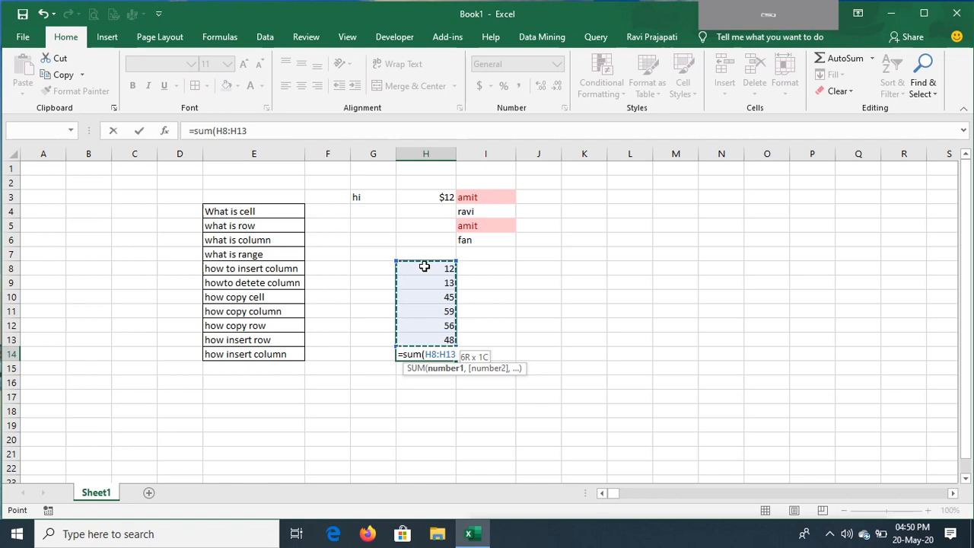
{"action": "type", "text": ")"}
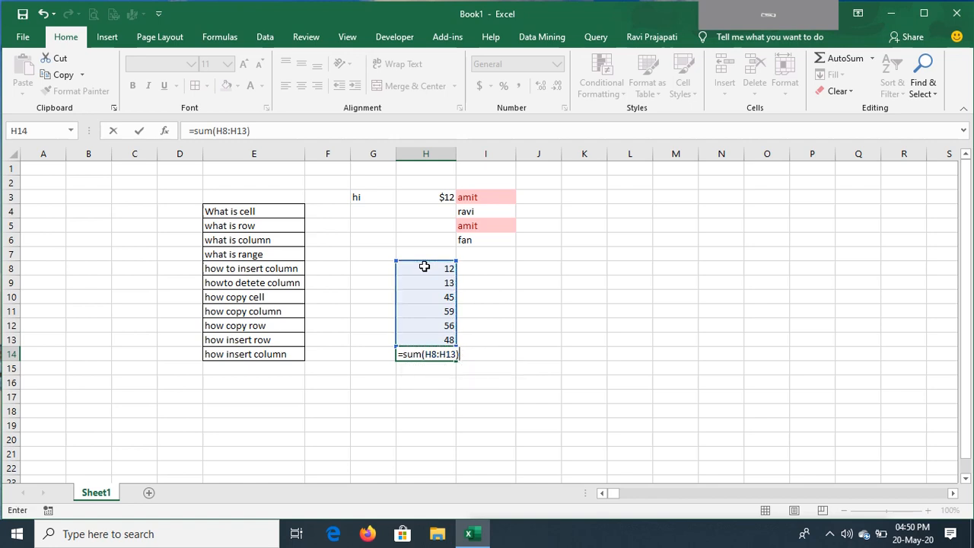
{"action": "key", "text": "Return"}
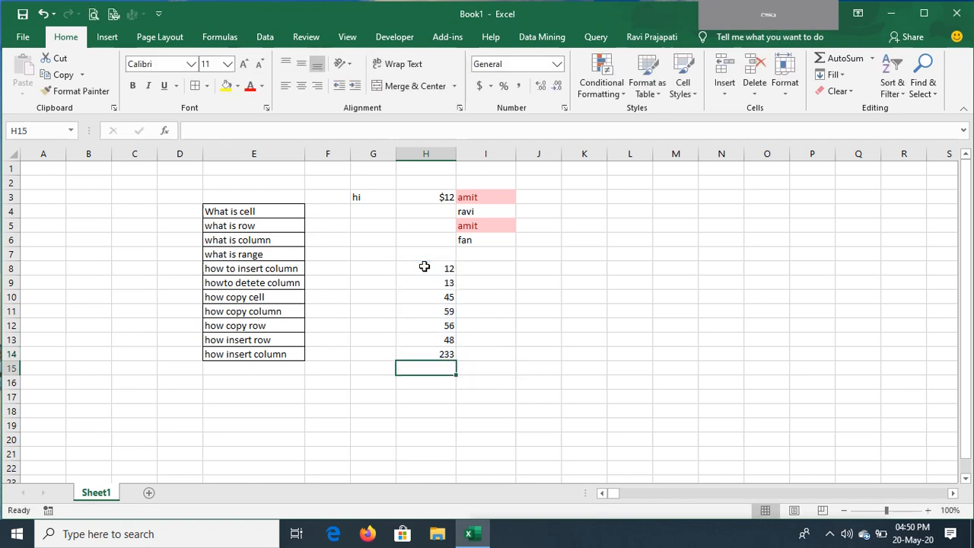
{"action": "left_click", "coordinate": [420, 352]}
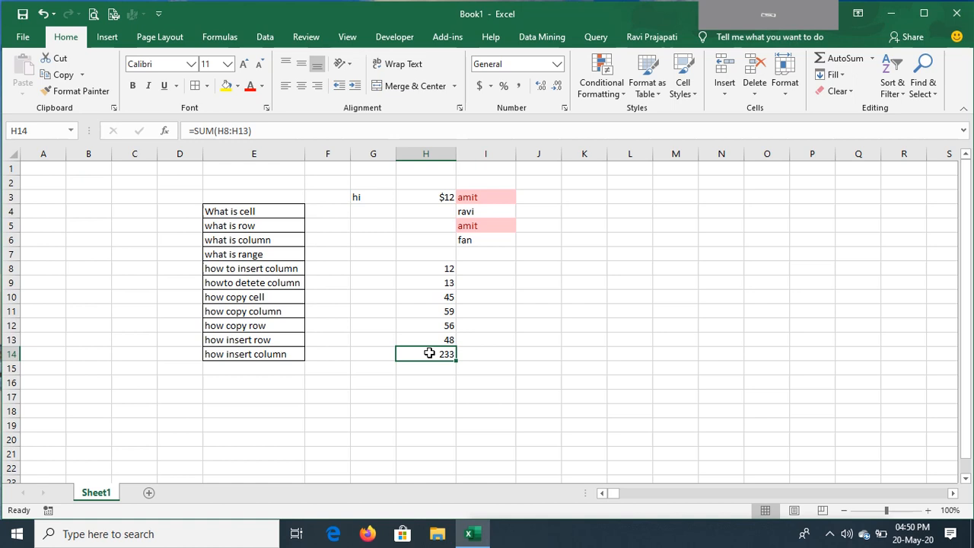
{"action": "key", "text": "Delete"}
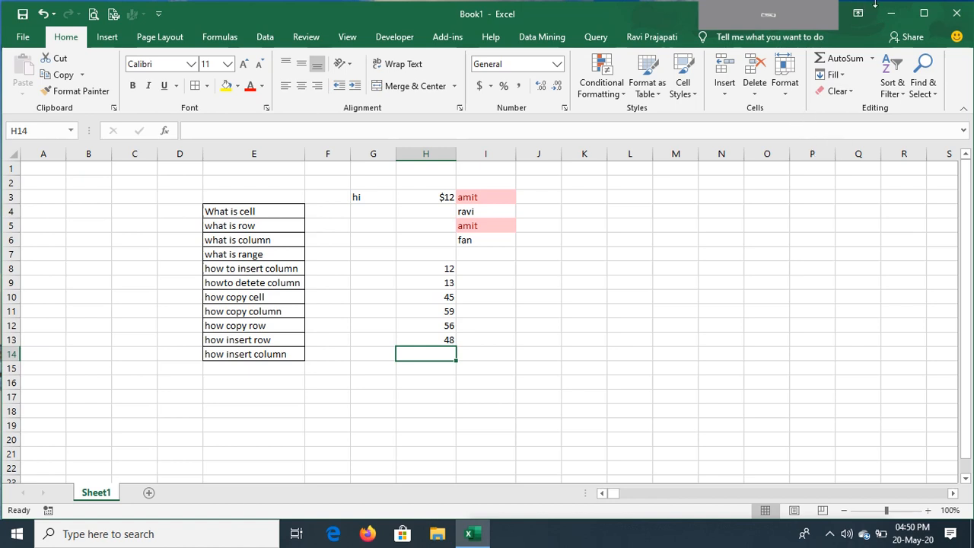
Sum H8 to H13 in cell H14 using AutoSum, and clear the result.
{"action": "left_click", "coordinate": [844, 59]}
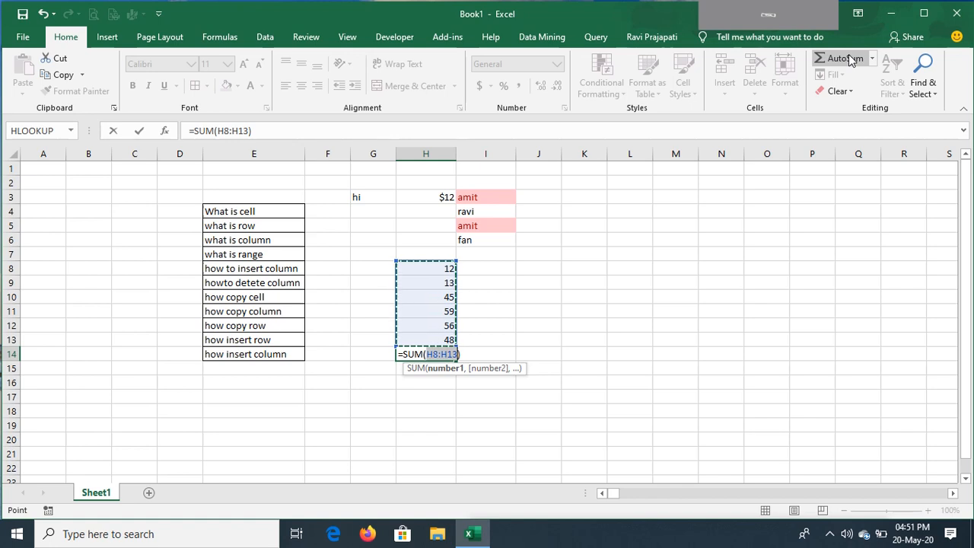
{"action": "key", "text": "Return"}
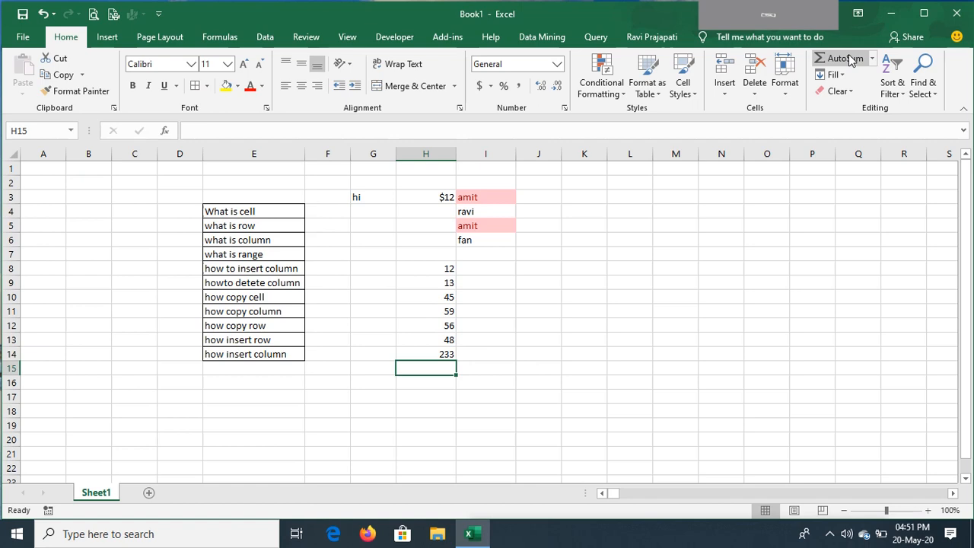
{"action": "key", "text": "Up"}
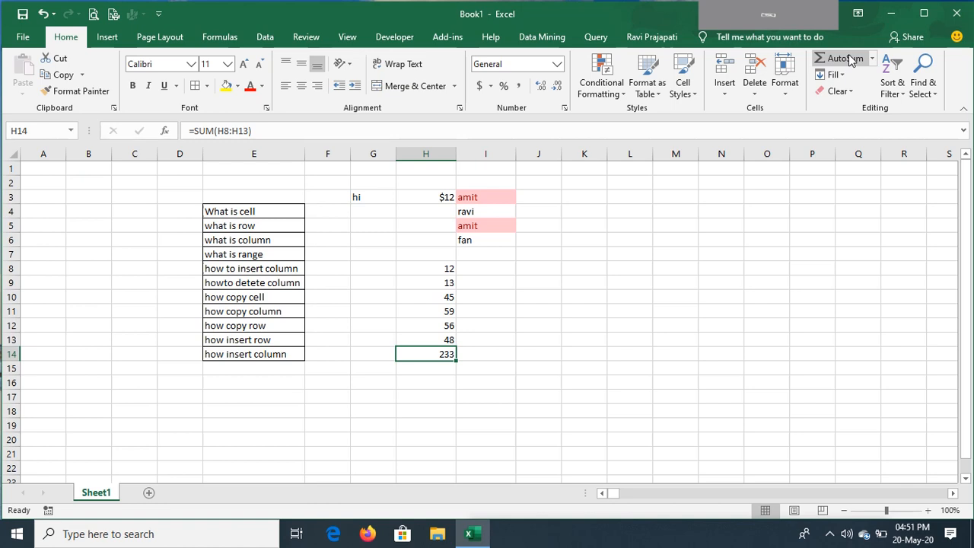
{"action": "key", "text": "Delete"}
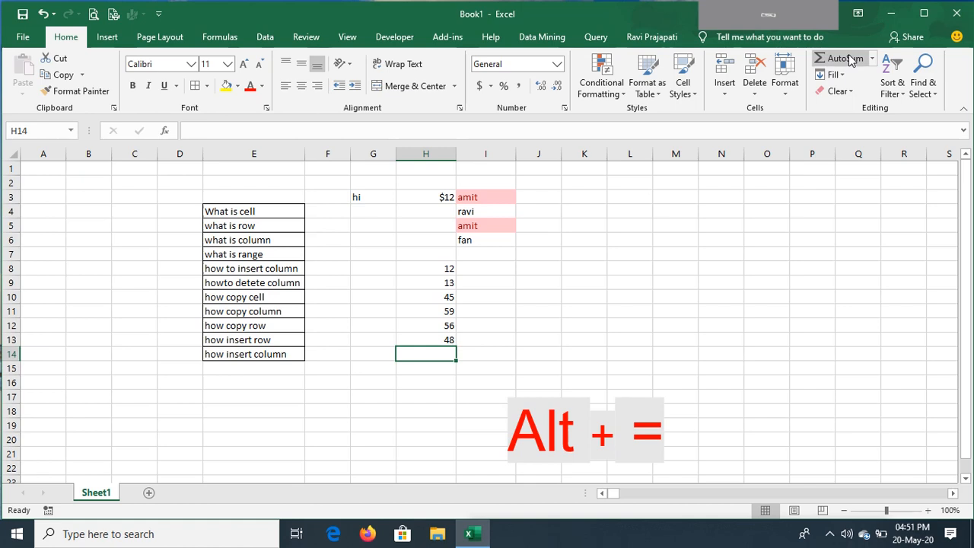
Repeat the automatic sum of H8:H13 in cell H14, and delete it again.
{"action": "key", "text": "alt+equal"}
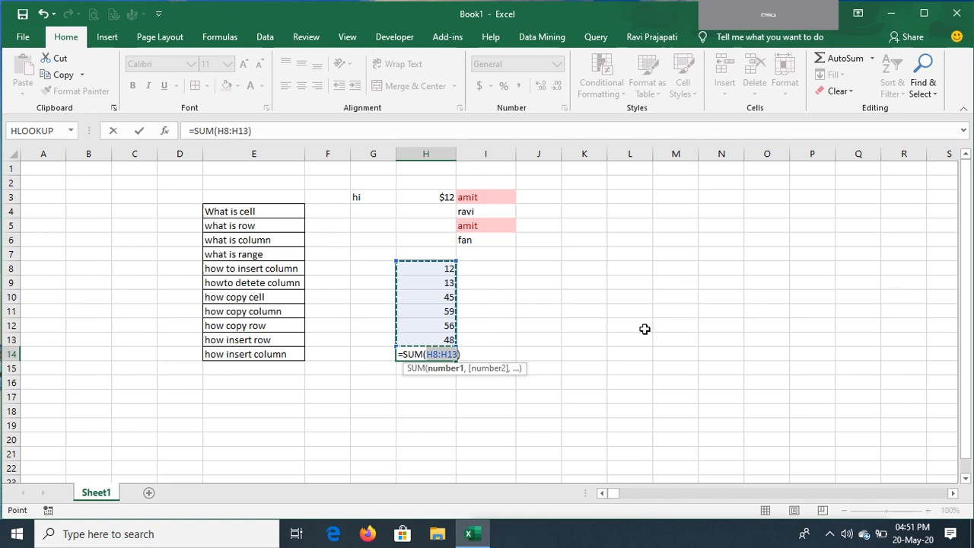
{"action": "key", "text": "Return"}
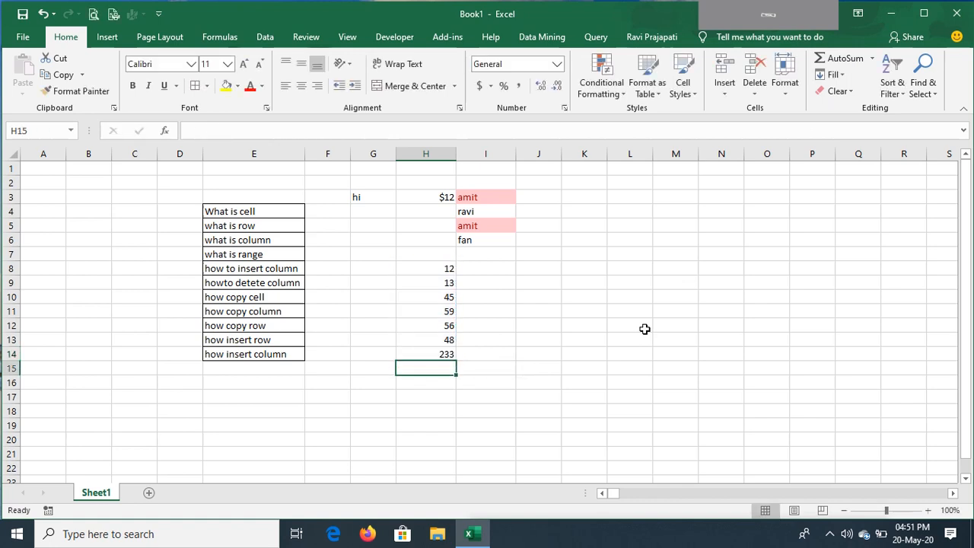
{"action": "key", "text": "Up"}
{"action": "key", "text": "Delete"}
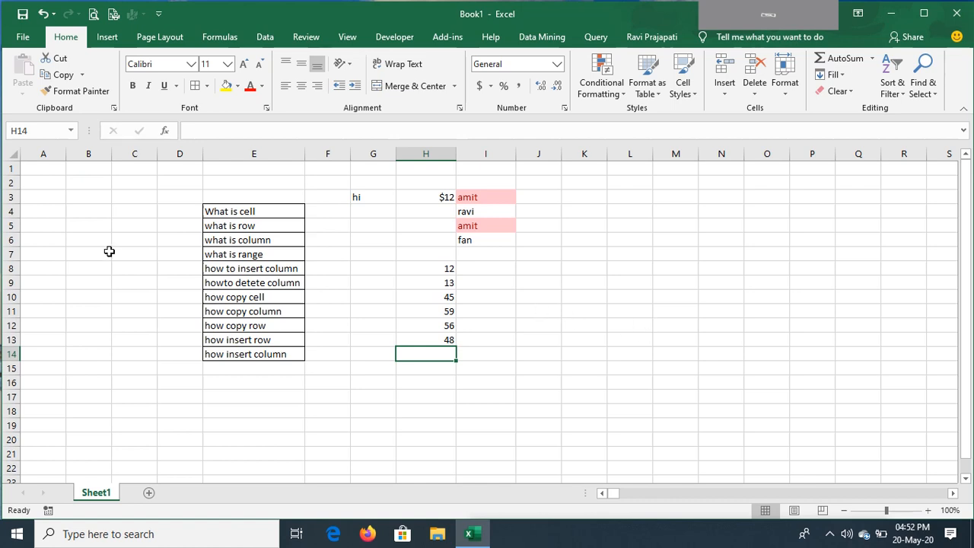
{"action": "left_click", "coordinate": [380, 252]}
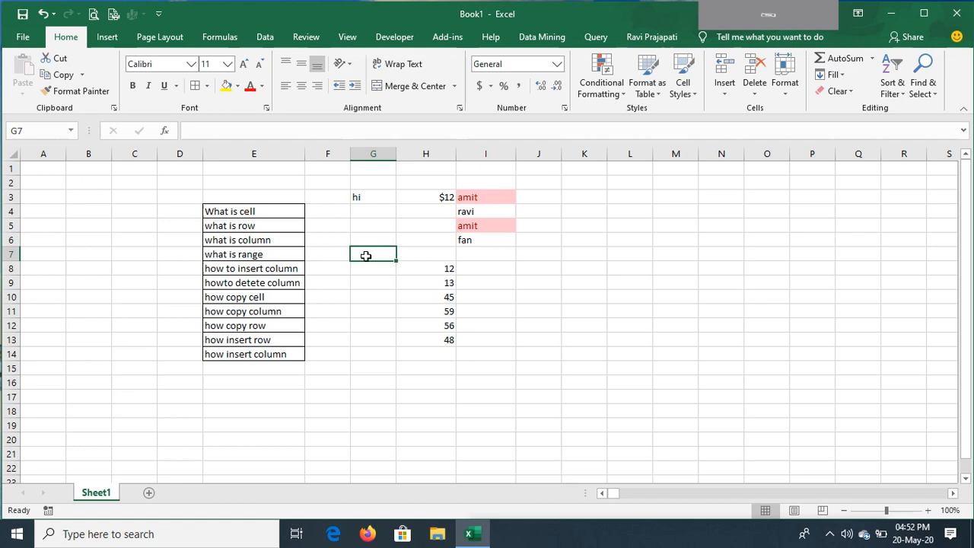
{"action": "double_click", "coordinate": [374, 254]}
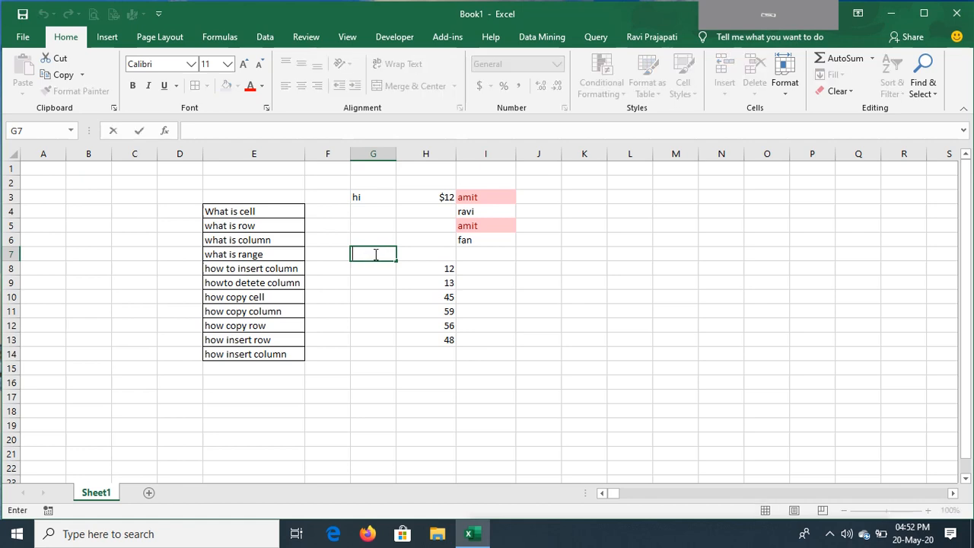
{"action": "left_click", "coordinate": [375, 241]}
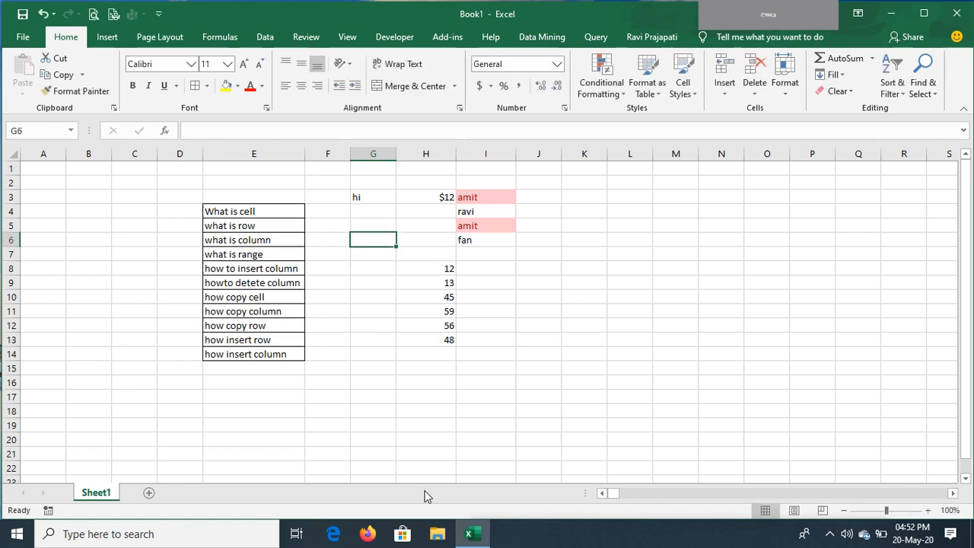
Switch to File Explorer and open S_P MIS-converted.pdf from the simple and precision folder.
{"action": "left_click", "coordinate": [435, 533]}
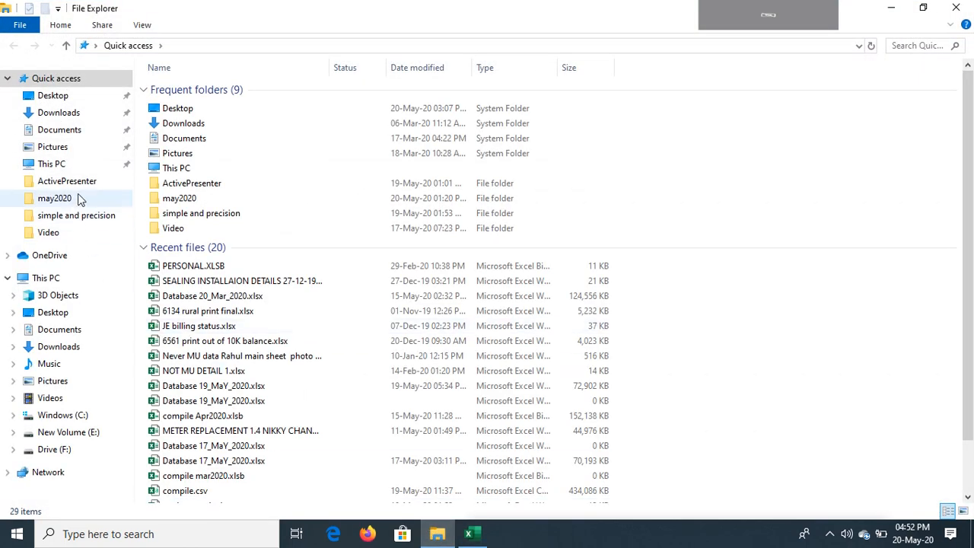
{"action": "left_click", "coordinate": [80, 217]}
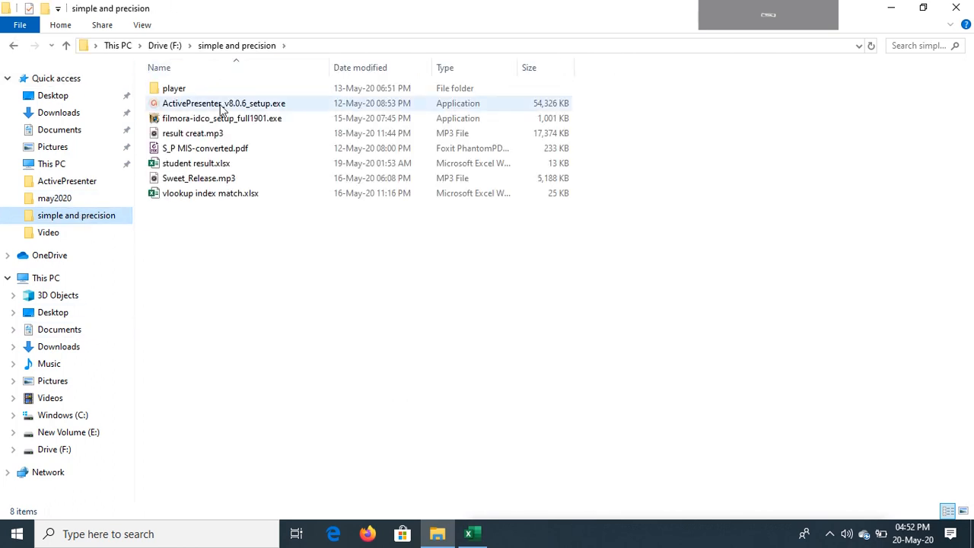
{"action": "double_click", "coordinate": [278, 152]}
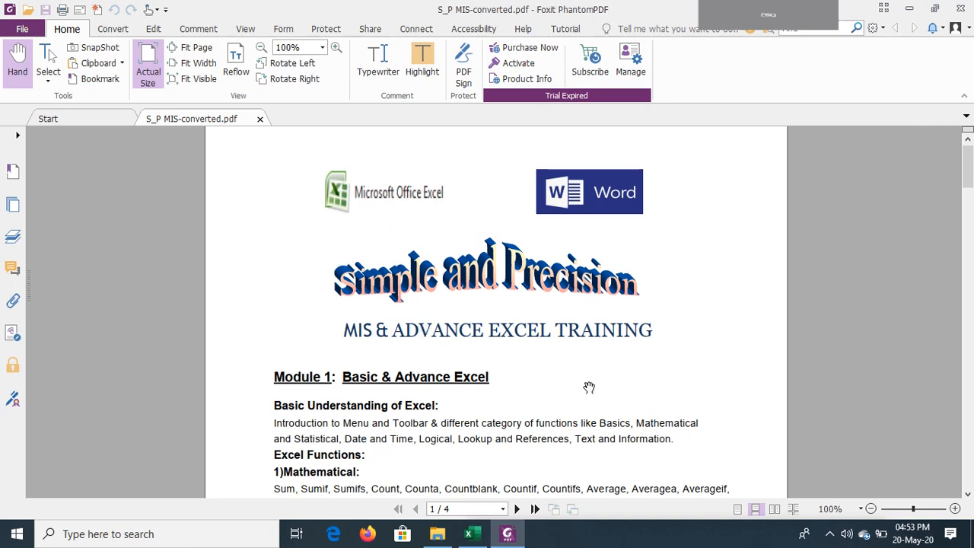
Read through Module 1, Basic & Advance Excel, in the syllabus, from the basic functions to charts and the advanced dashboard.
{"action": "scroll", "coordinate": [589, 387], "scroll_direction": "down", "scroll_amount": 1}
{"action": "mouse_move", "coordinate": [589, 388]}
{"action": "left_mouse_down"}
{"action": "mouse_move", "coordinate": [591, 363]}
{"action": "mouse_move", "coordinate": [590, 390]}
{"action": "left_mouse_up"}
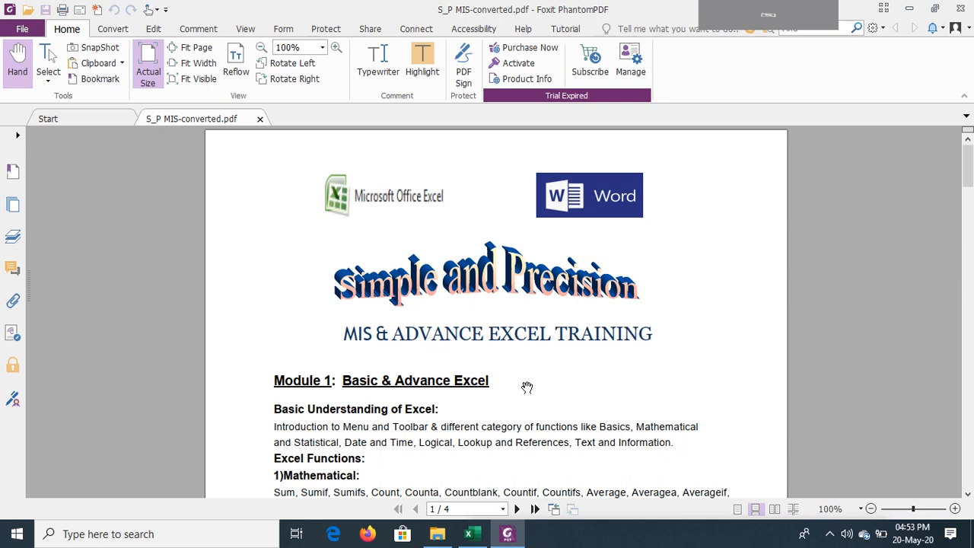
{"action": "left_click_drag", "start_coordinate": [526, 388], "coordinate": [534, 316]}
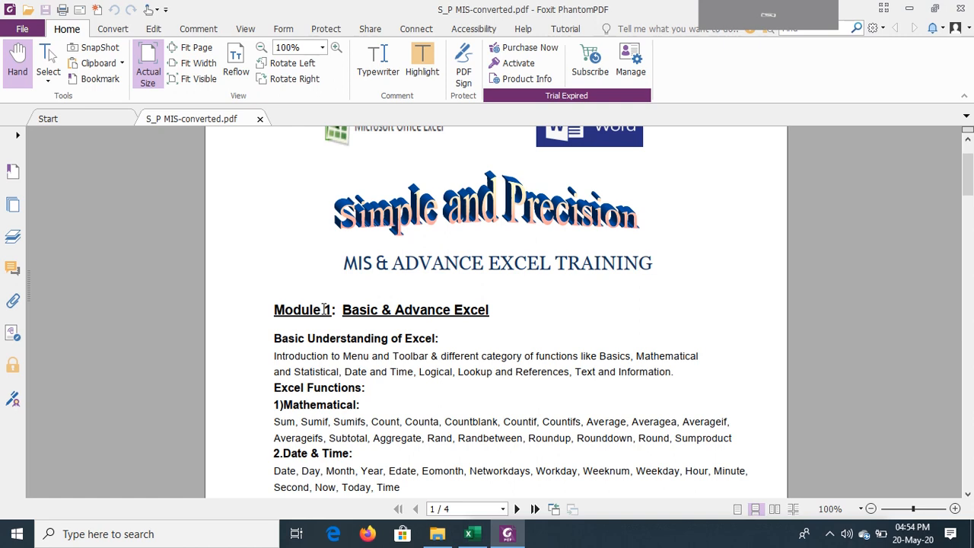
{"action": "scroll", "coordinate": [502, 436], "scroll_direction": "down", "scroll_amount": 1}
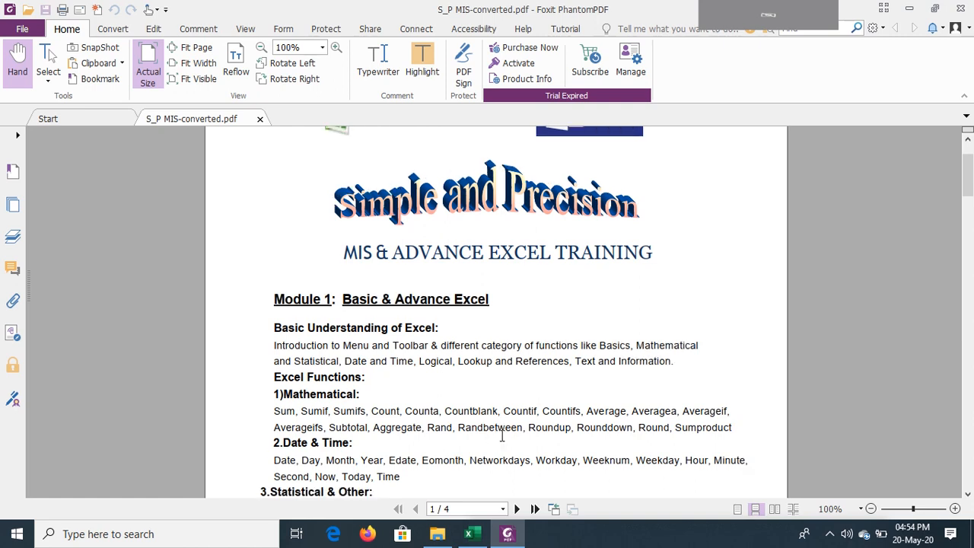
{"action": "scroll", "coordinate": [501, 436], "scroll_direction": "down", "scroll_amount": 1}
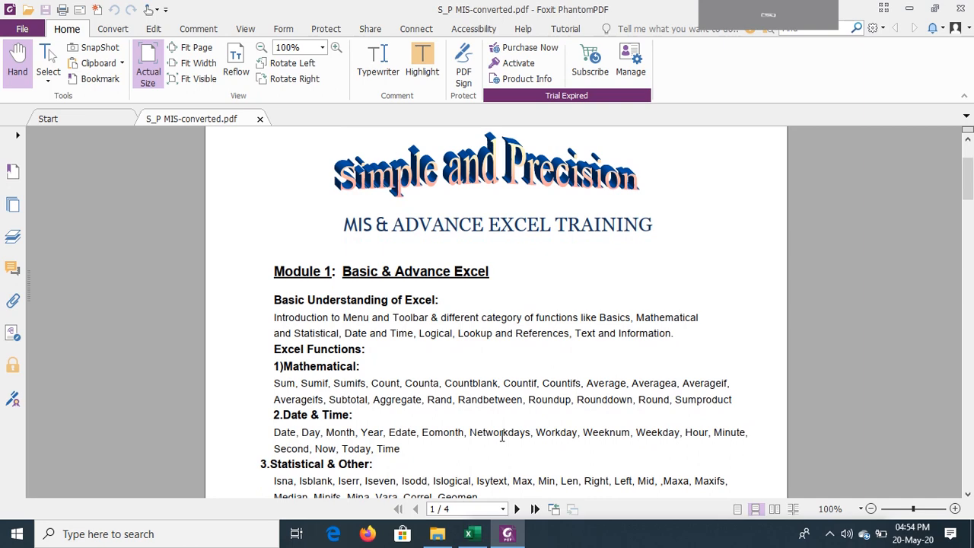
{"action": "scroll", "coordinate": [501, 436], "scroll_direction": "down", "scroll_amount": 2}
{"action": "scroll", "coordinate": [502, 436], "scroll_direction": "down", "scroll_amount": 1}
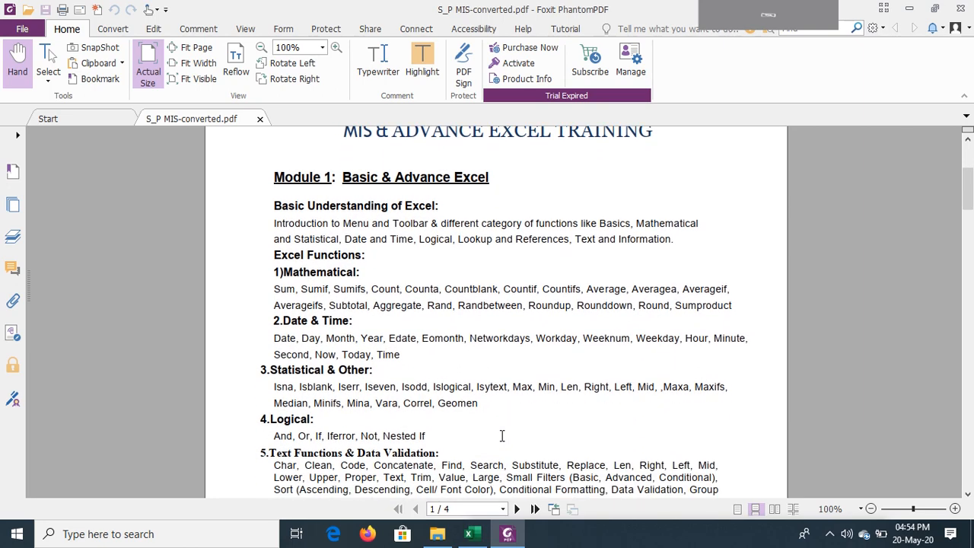
{"action": "scroll", "coordinate": [502, 436], "scroll_direction": "down", "scroll_amount": 10}
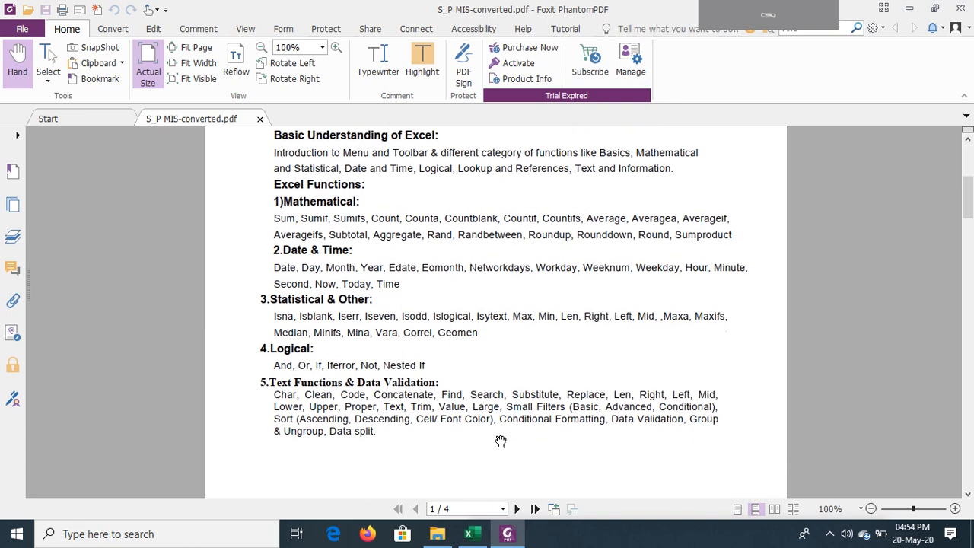
{"action": "scroll", "coordinate": [500, 441], "scroll_direction": "down", "scroll_amount": 4}
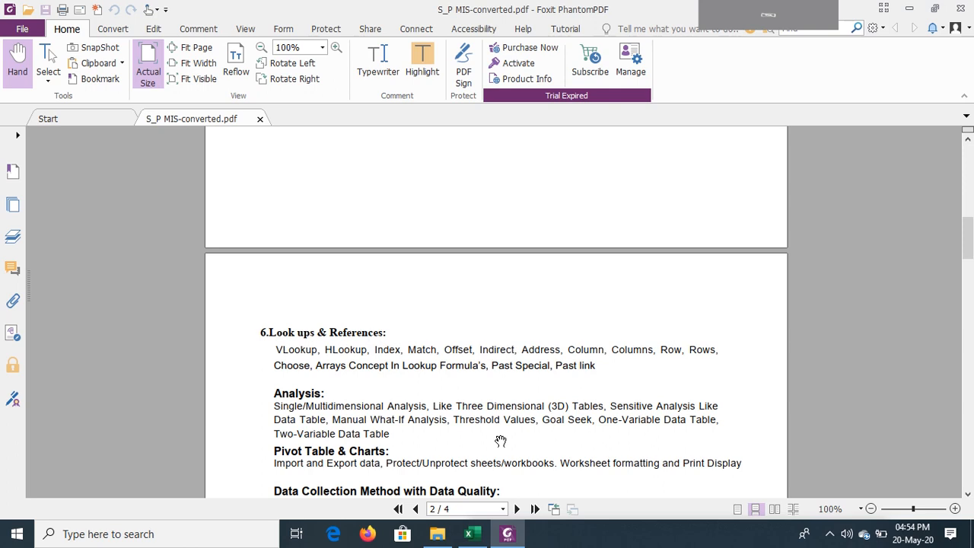
{"action": "scroll", "coordinate": [500, 440], "scroll_direction": "down", "scroll_amount": 3}
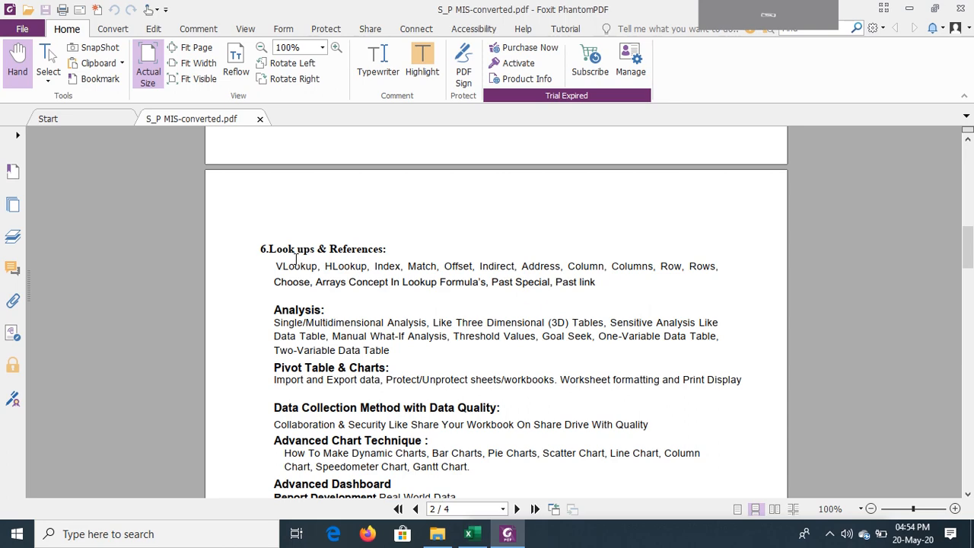
{"action": "scroll", "coordinate": [467, 369], "scroll_direction": "down", "scroll_amount": 3}
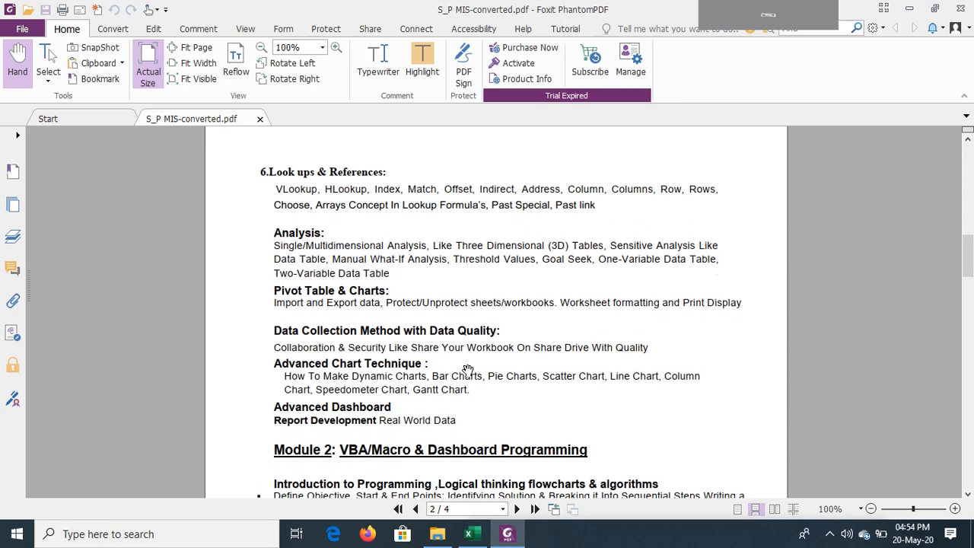
Review Module 2, VBA/Macro & Dashboard Programming, and the SQL topics through to the end of the syllabus.
{"action": "scroll", "coordinate": [467, 369], "scroll_direction": "down", "scroll_amount": 1}
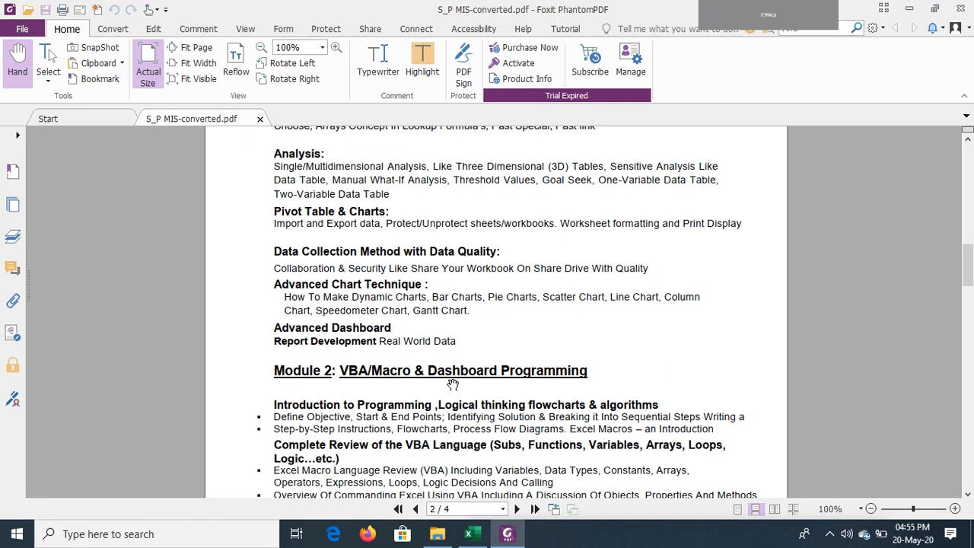
{"action": "scroll", "coordinate": [526, 355], "scroll_direction": "down", "scroll_amount": 3}
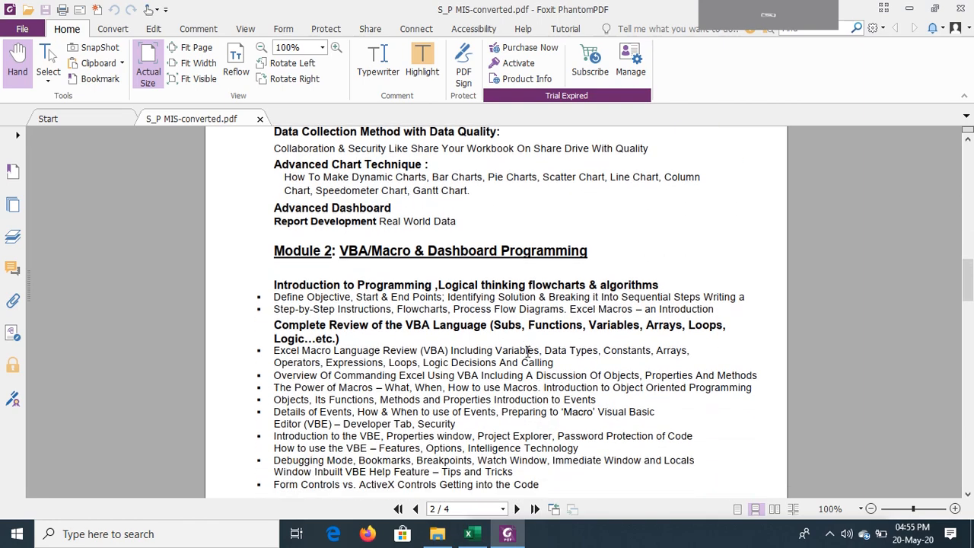
{"action": "scroll", "coordinate": [527, 351], "scroll_direction": "down", "scroll_amount": 15}
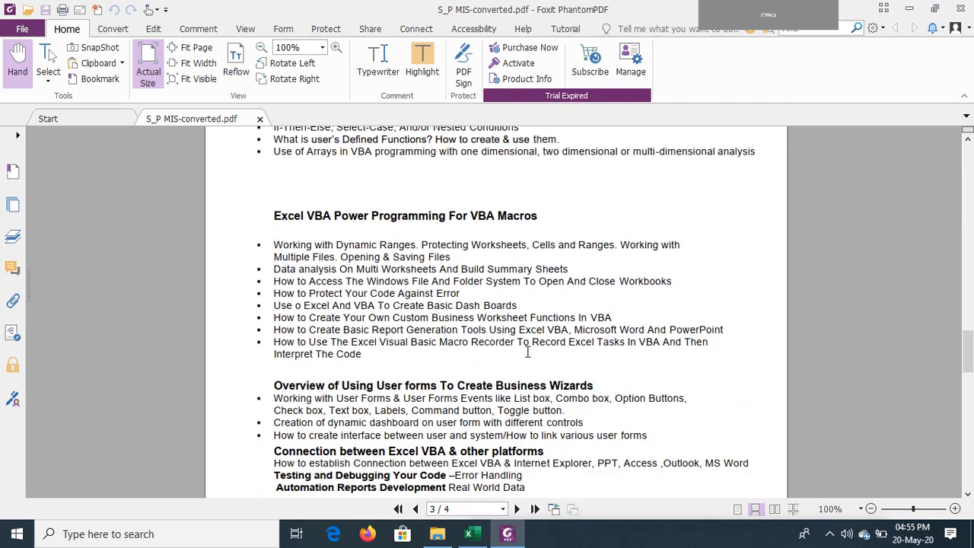
{"action": "scroll", "coordinate": [527, 352], "scroll_direction": "down", "scroll_amount": 20}
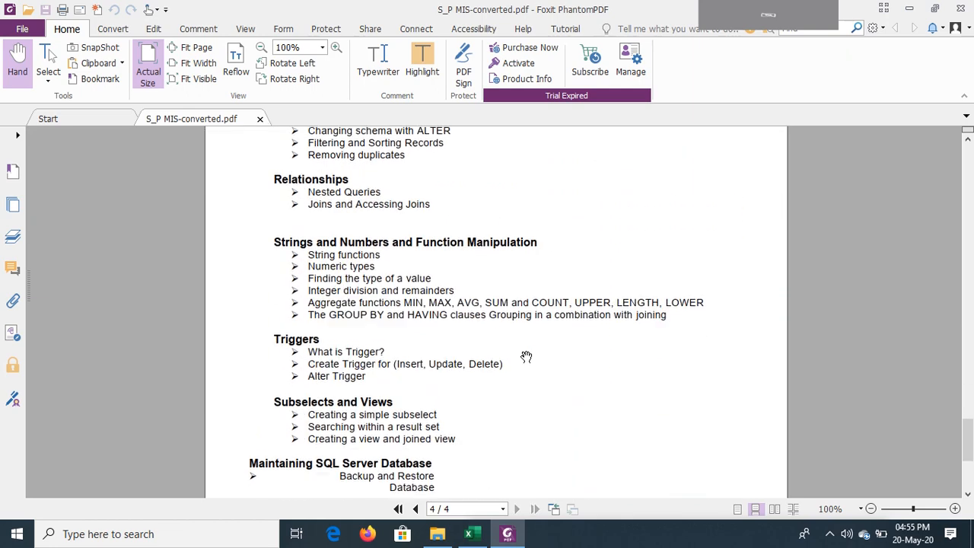
{"action": "scroll", "coordinate": [526, 356], "scroll_direction": "down", "scroll_amount": 6}
{"action": "scroll", "coordinate": [526, 356], "scroll_direction": "up", "scroll_amount": 2}
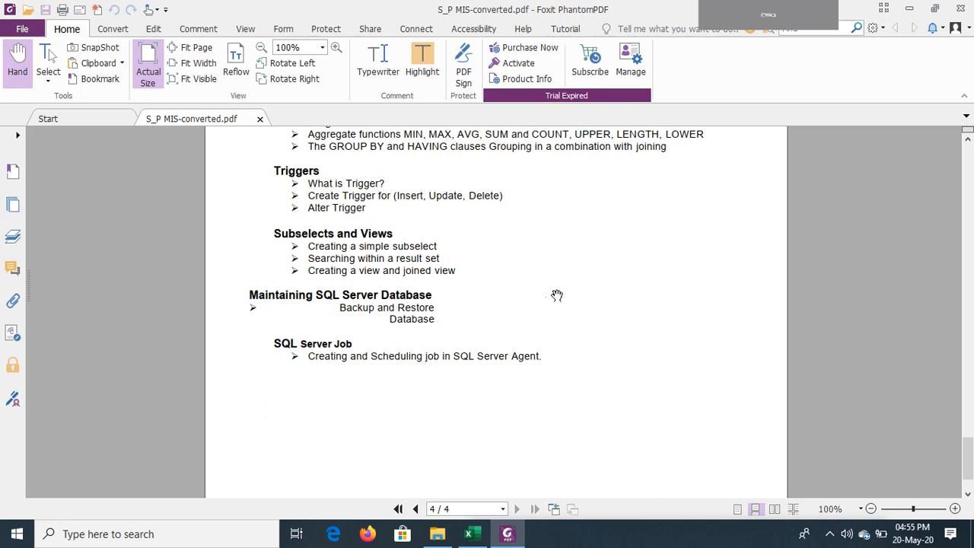
Look back over the SQL topics and return to the Module 1 outline on the syllabus's first page.
{"action": "scroll", "coordinate": [538, 282], "scroll_direction": "up", "scroll_amount": 1}
{"action": "scroll", "coordinate": [538, 281], "scroll_direction": "up", "scroll_amount": 6}
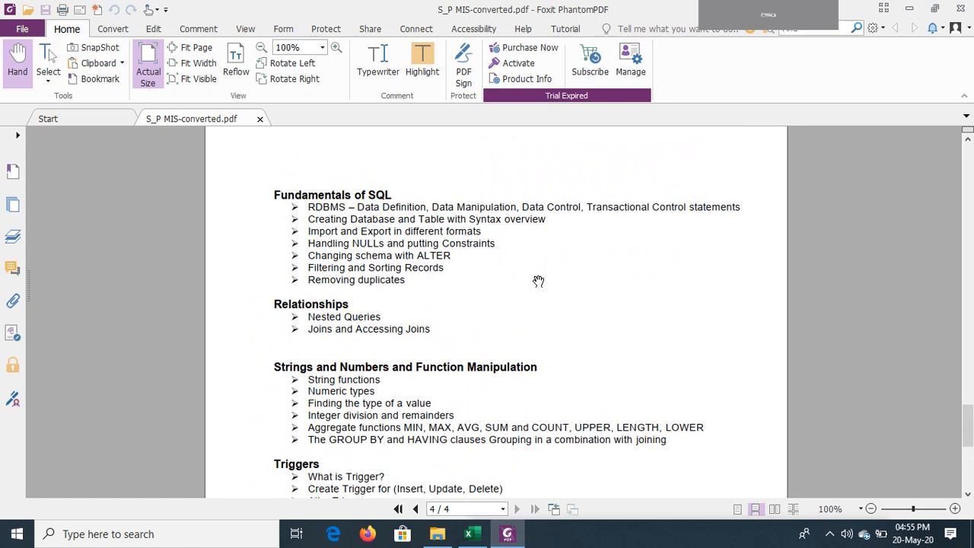
{"action": "scroll", "coordinate": [538, 282], "scroll_direction": "up", "scroll_amount": 15}
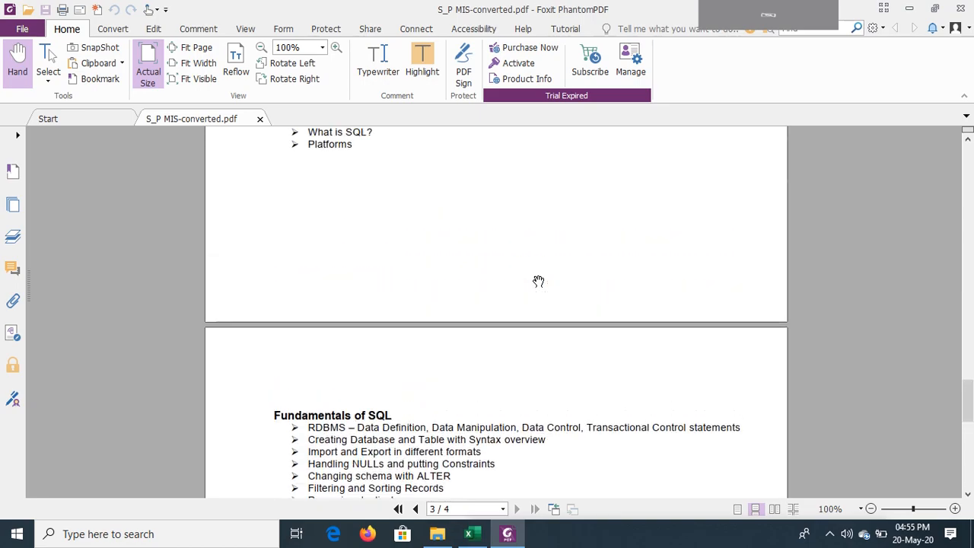
{"action": "scroll", "coordinate": [538, 280], "scroll_direction": "up", "scroll_amount": 20}
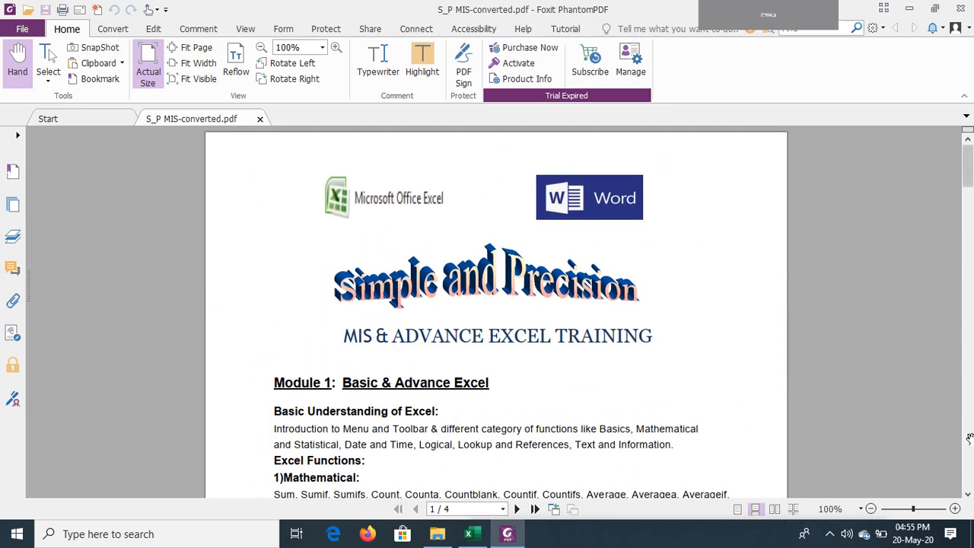
{"action": "scroll", "coordinate": [563, 388], "scroll_direction": "down", "scroll_amount": 3}
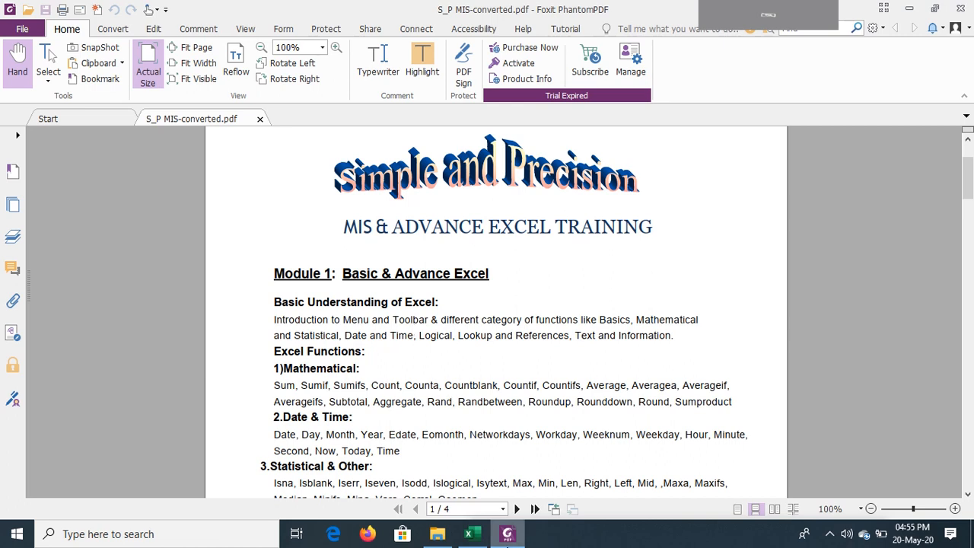
Switch to the Excel workbook and examine the Insert and Page Layout commands, ending back on the Home commands.
{"action": "left_click", "coordinate": [470, 537]}
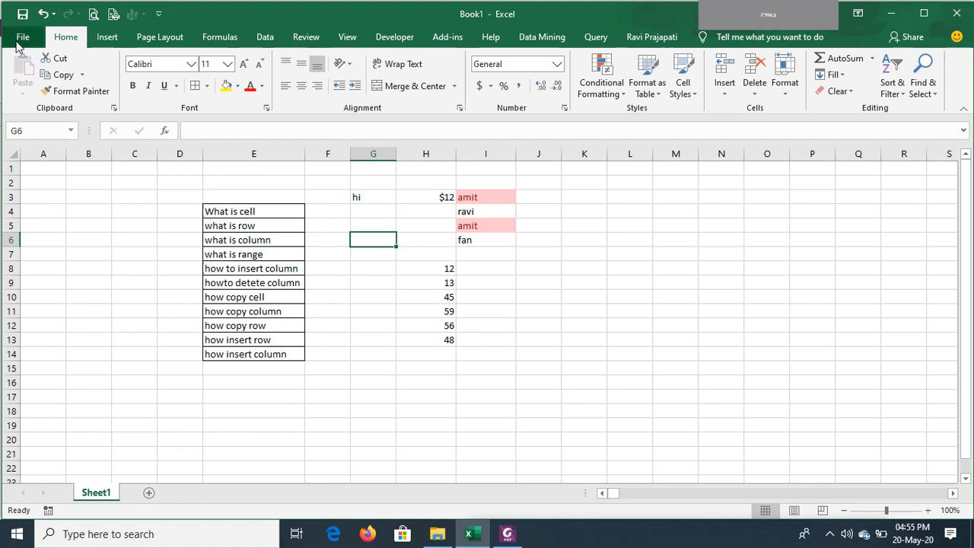
{"action": "left_click", "coordinate": [108, 37]}
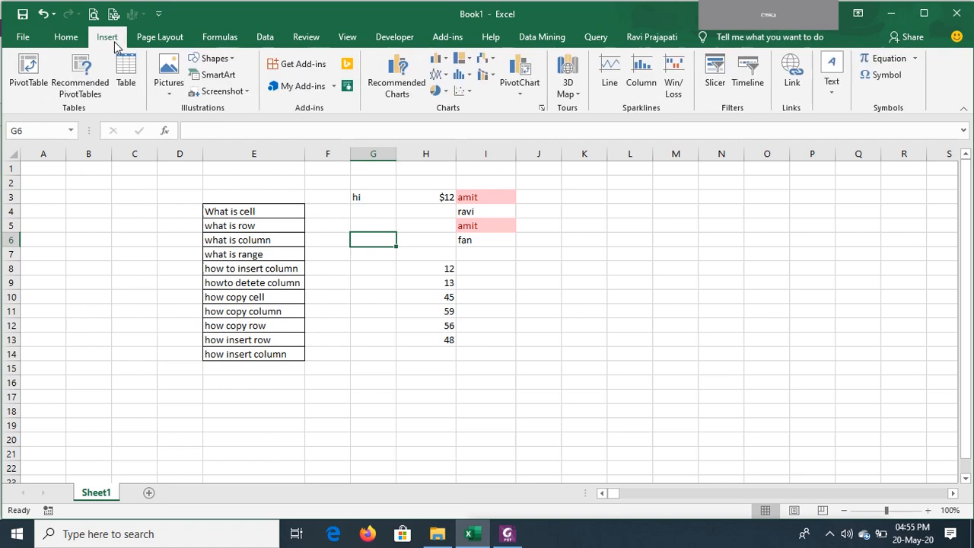
{"action": "left_click", "coordinate": [156, 37]}
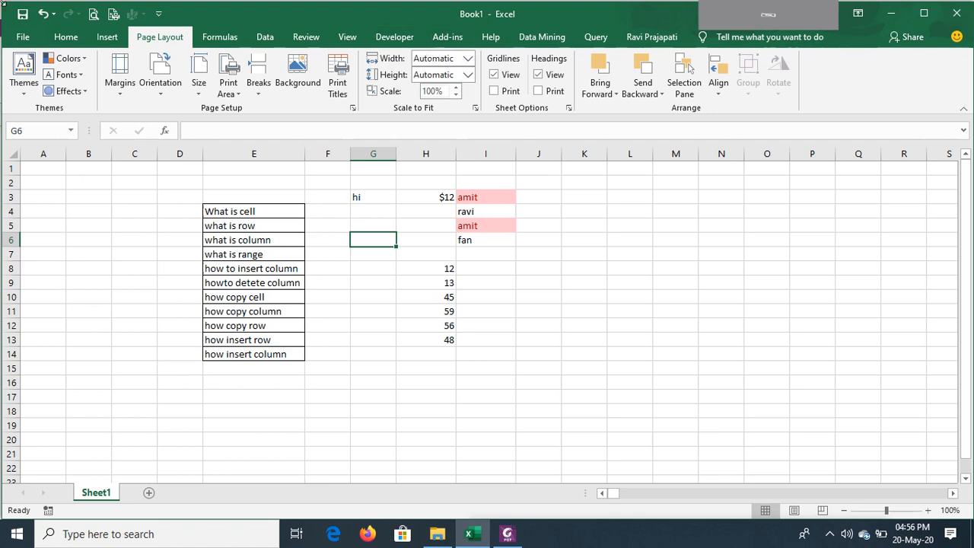
{"action": "left_click", "coordinate": [66, 37]}
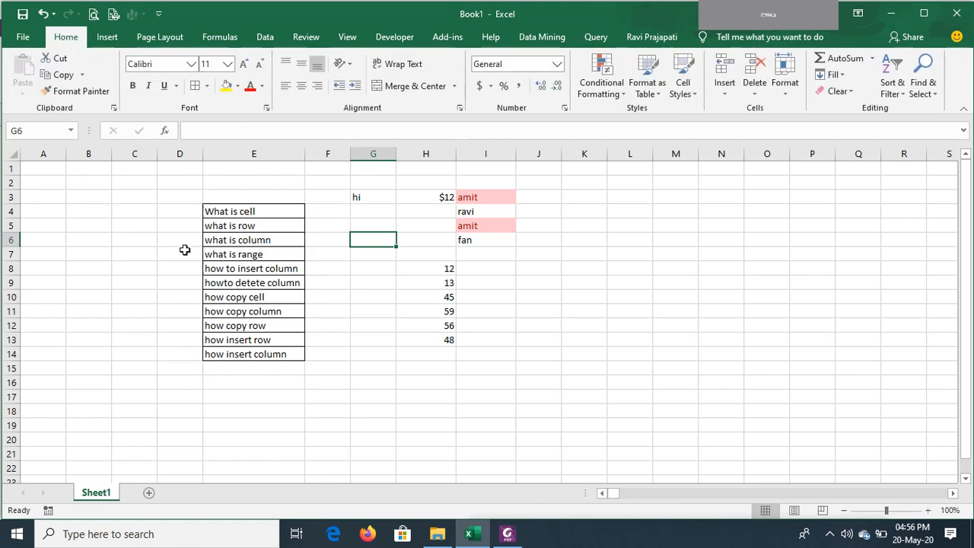
Switch to the syllabus PDF to check the Module 1 function categories, and return to the Excel workbook.
{"action": "left_click", "coordinate": [506, 534]}
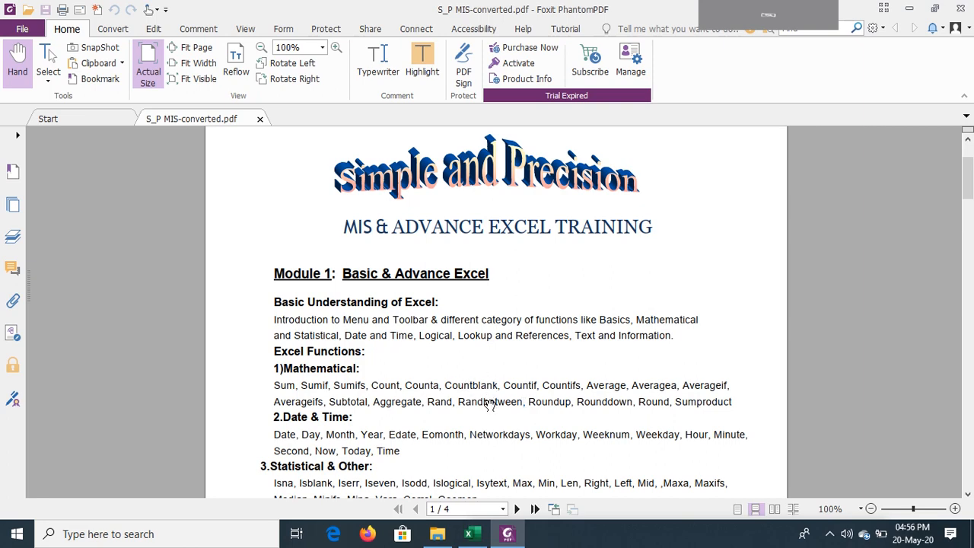
{"action": "left_click_drag", "start_coordinate": [493, 419], "coordinate": [480, 363]}
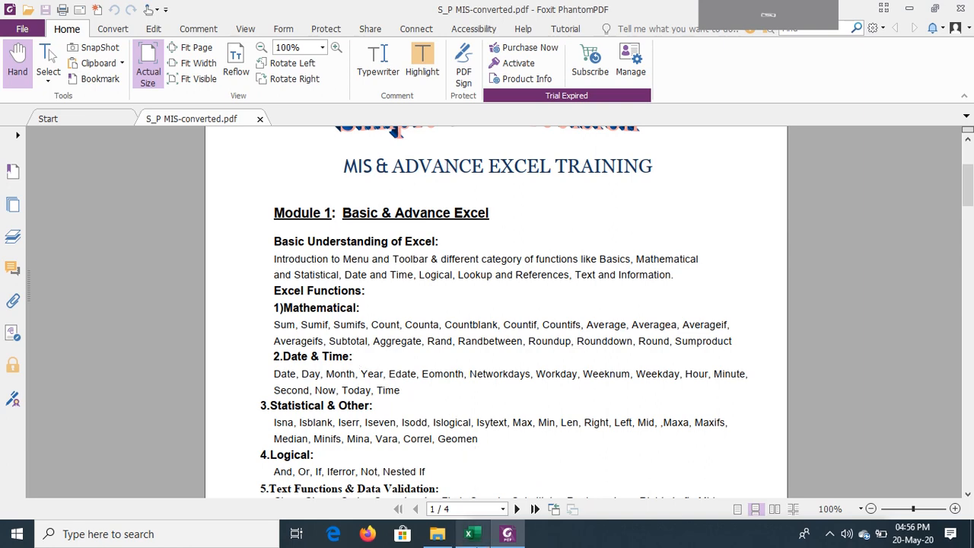
{"action": "mouse_move", "coordinate": [475, 535]}
{"action": "left_click", "coordinate": [471, 468]}
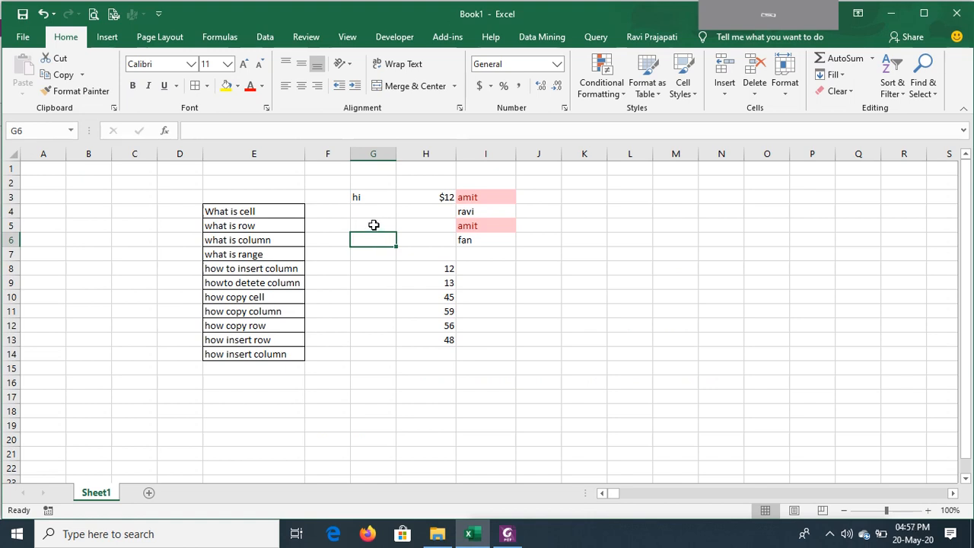
Enter =TODAY() in cell G5 and reselect the cell to show its formula.
{"action": "left_click", "coordinate": [373, 225]}
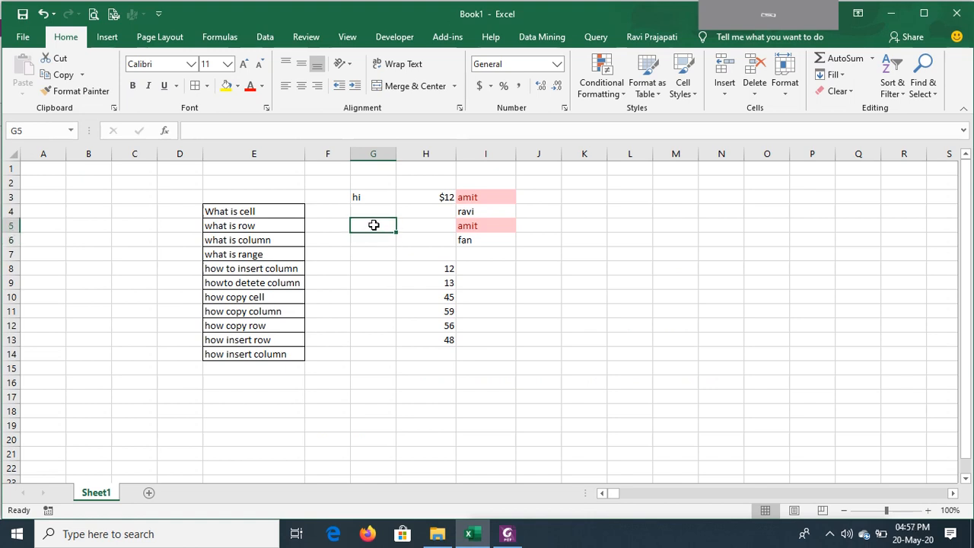
{"action": "type", "text": "=t"}
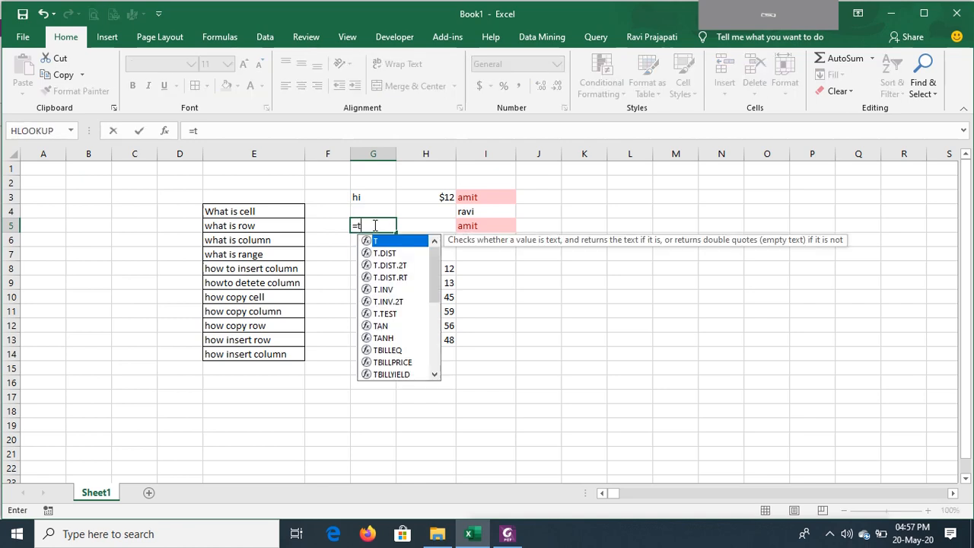
{"action": "type", "text": "od"}
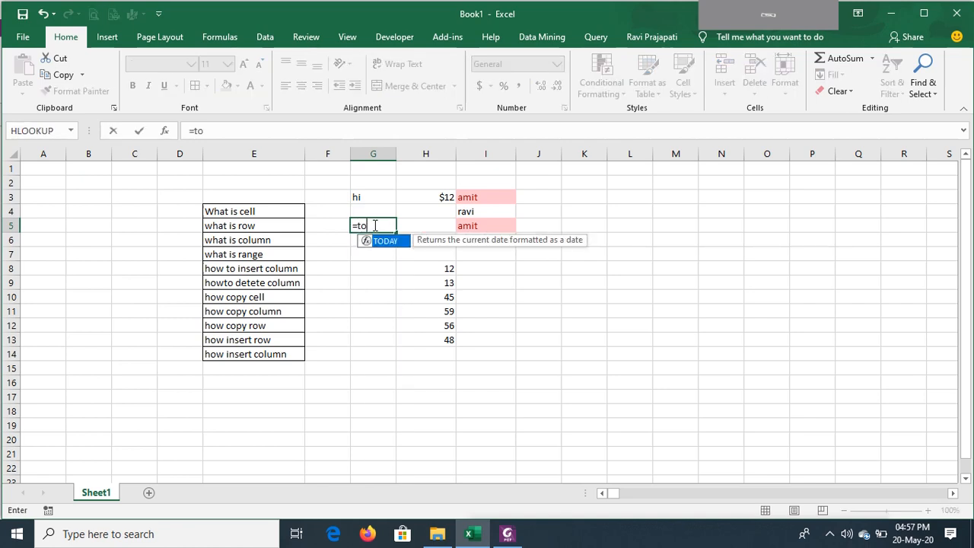
{"action": "key", "text": "Tab"}
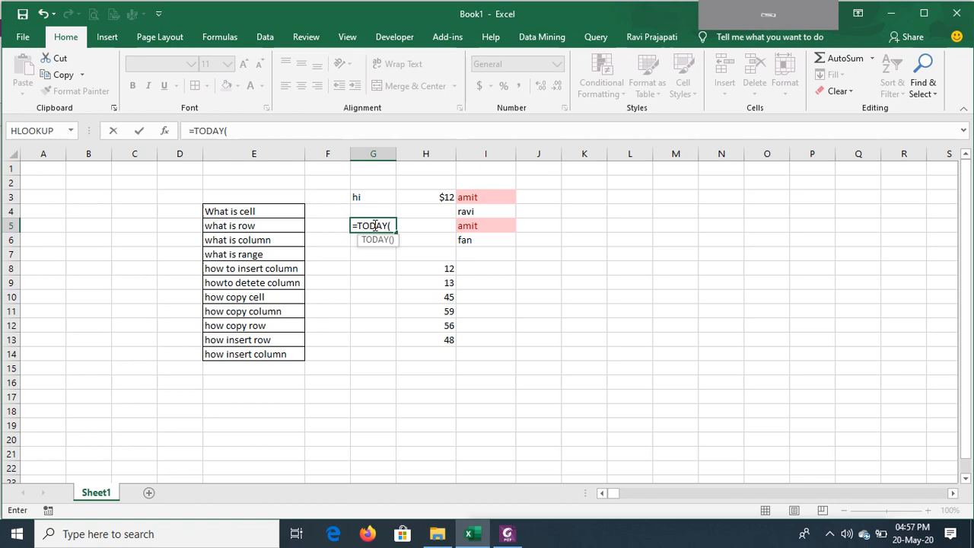
{"action": "type", "text": ")"}
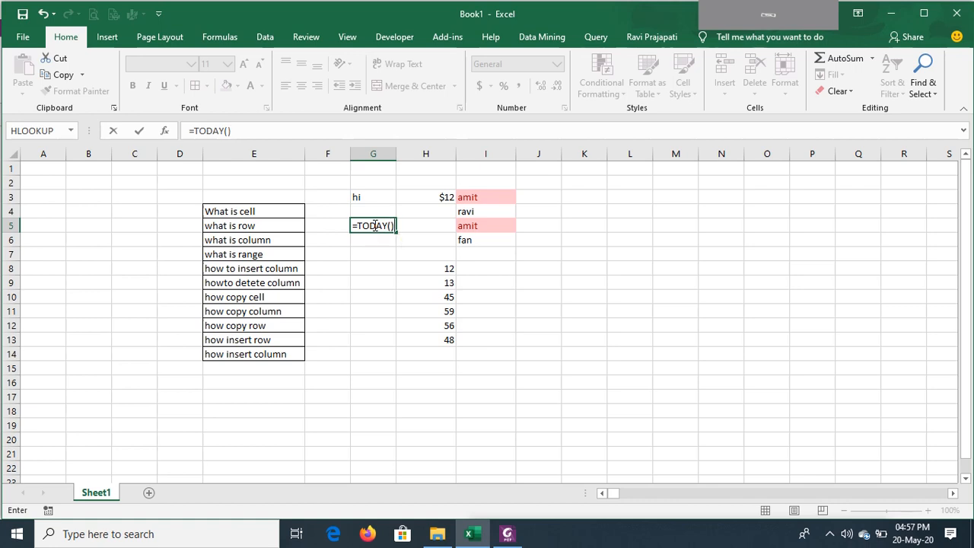
{"action": "key", "text": "Return"}
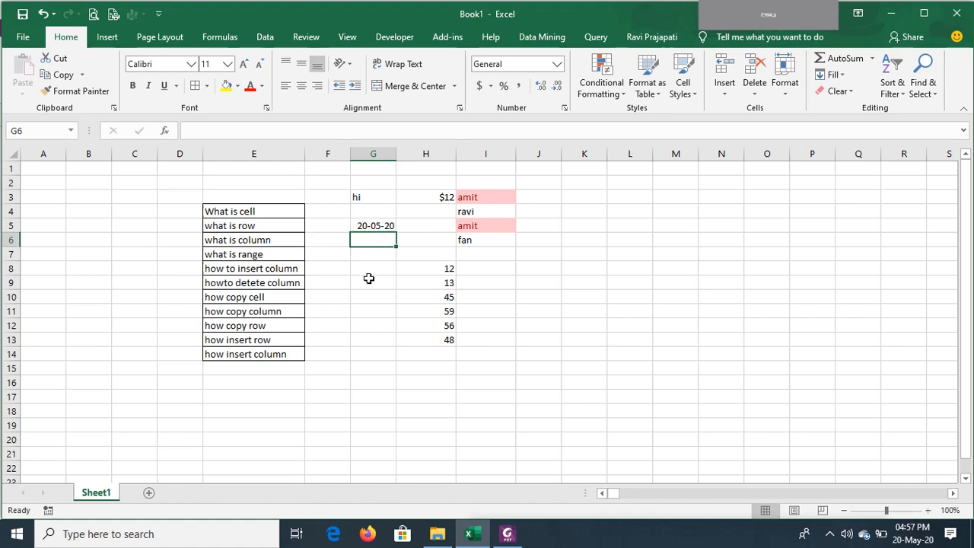
{"action": "key", "text": "Up"}
{"action": "key", "text": "Up"}
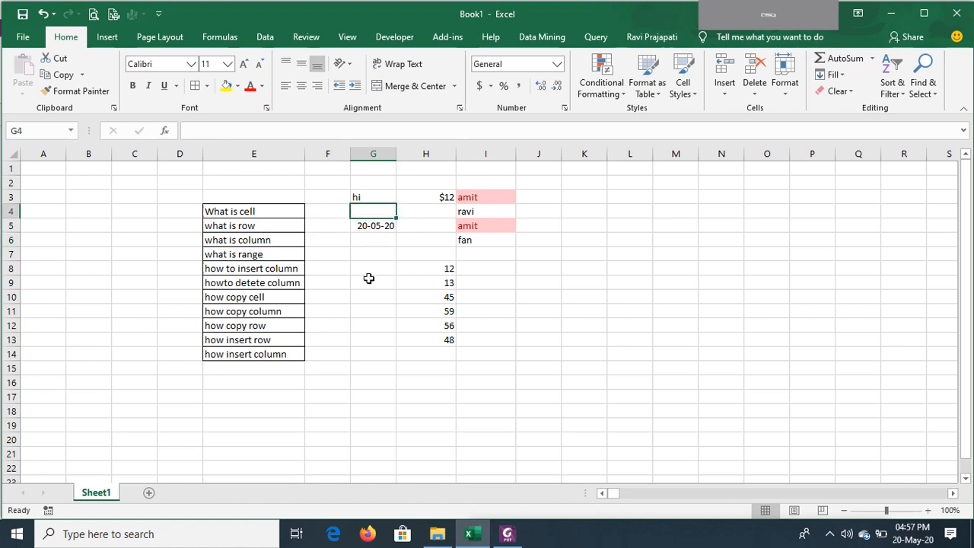
{"action": "key", "text": "Down"}
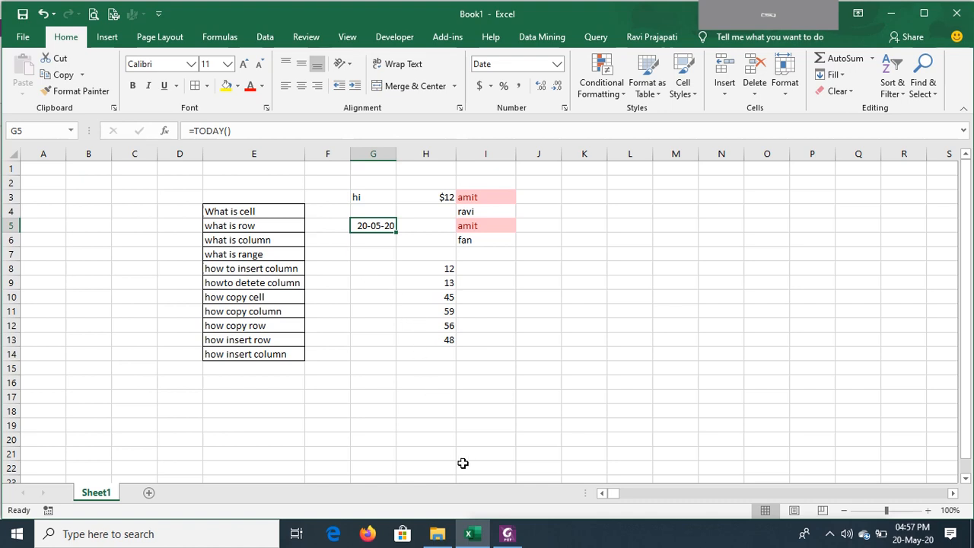
Switch to the syllabus PDF and review the Module 1 function topics from Mathematical through Look ups & References.
{"action": "left_click", "coordinate": [506, 533]}
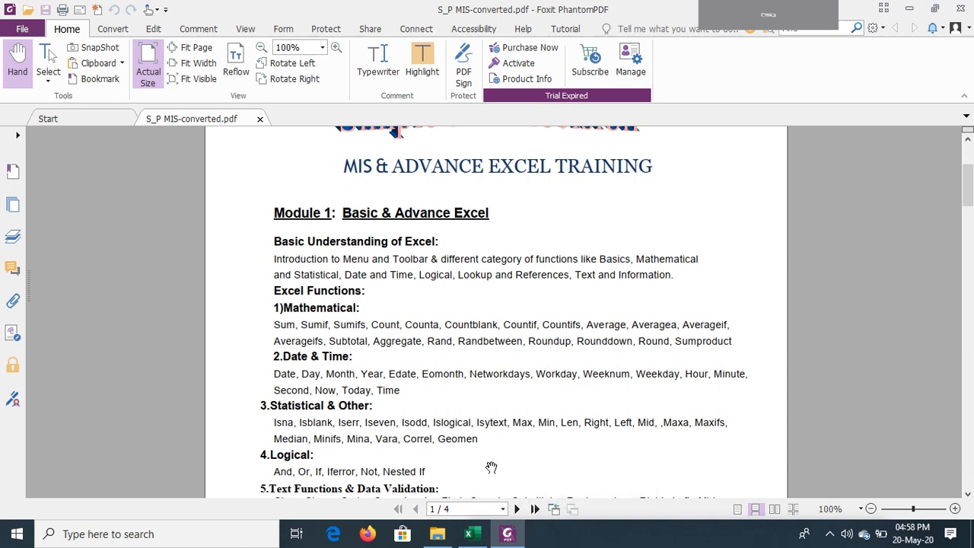
{"action": "scroll", "coordinate": [491, 466], "scroll_direction": "down", "scroll_amount": 1}
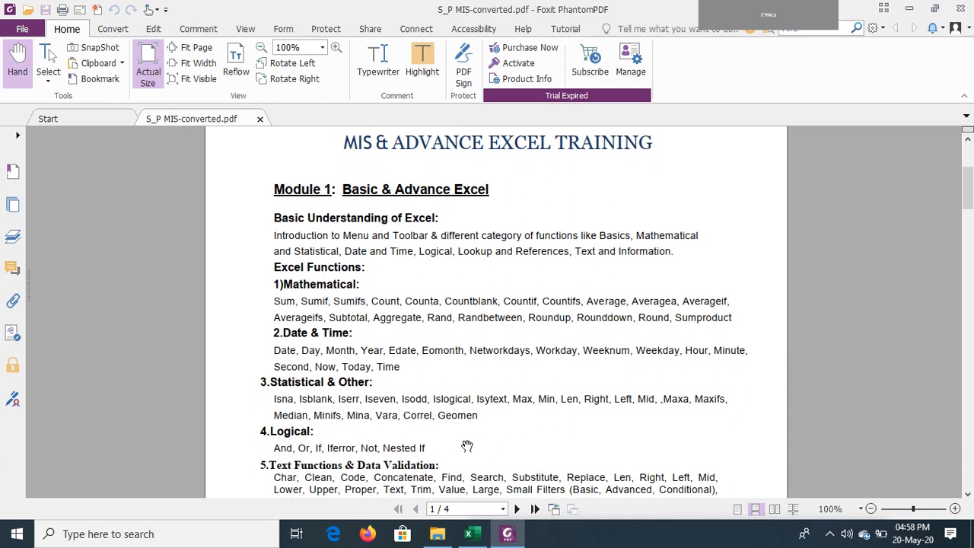
{"action": "scroll", "coordinate": [466, 446], "scroll_direction": "down", "scroll_amount": 4}
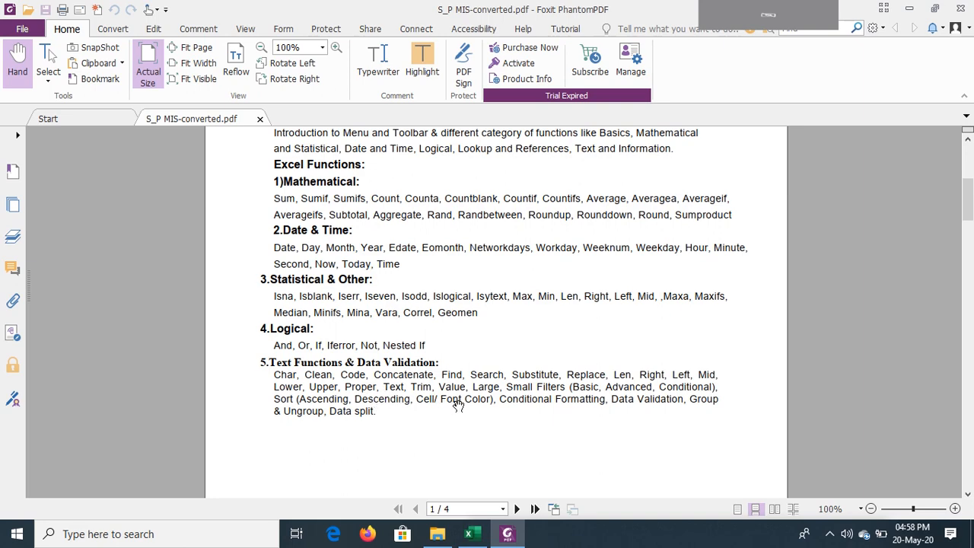
{"action": "scroll", "coordinate": [500, 431], "scroll_direction": "down", "scroll_amount": 10}
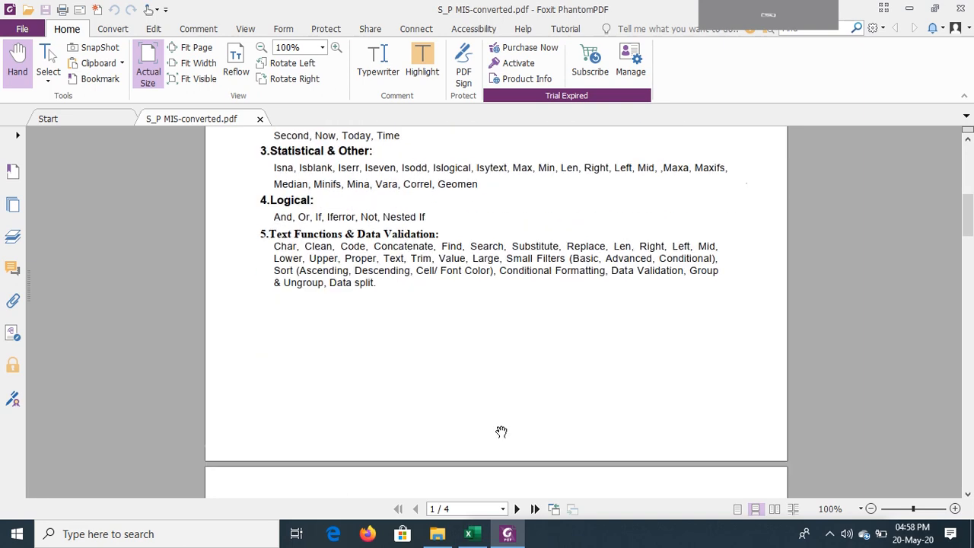
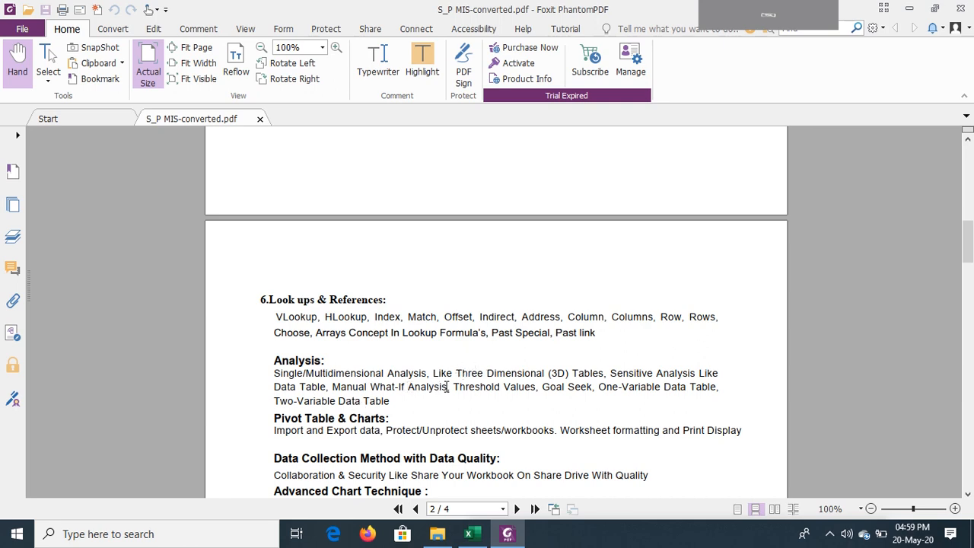
Point out Manual What-If Analysis by briefly selecting its text, and review the remaining Module 1 topics down to Advanced Dashboard.
{"action": "left_click_drag", "start_coordinate": [448, 386], "coordinate": [336, 387]}
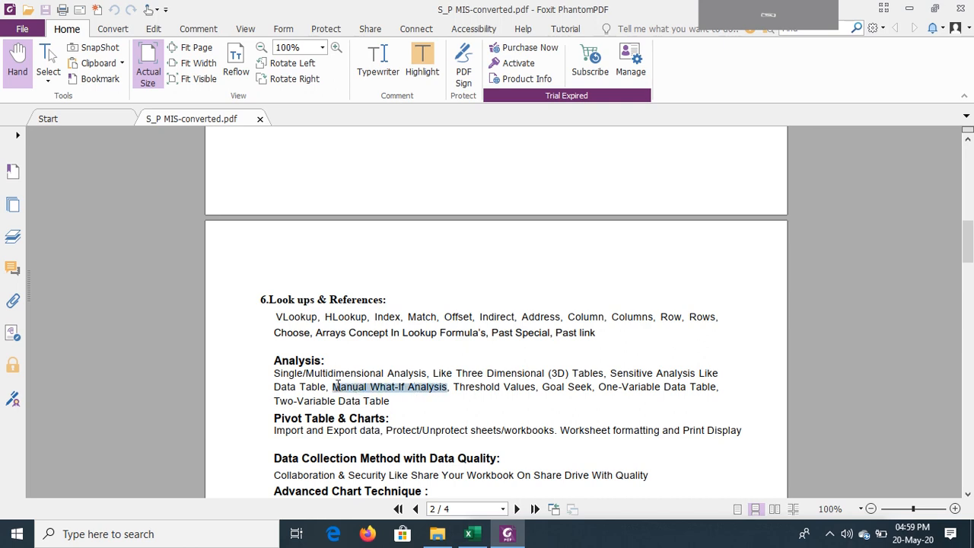
{"action": "left_click", "coordinate": [438, 411]}
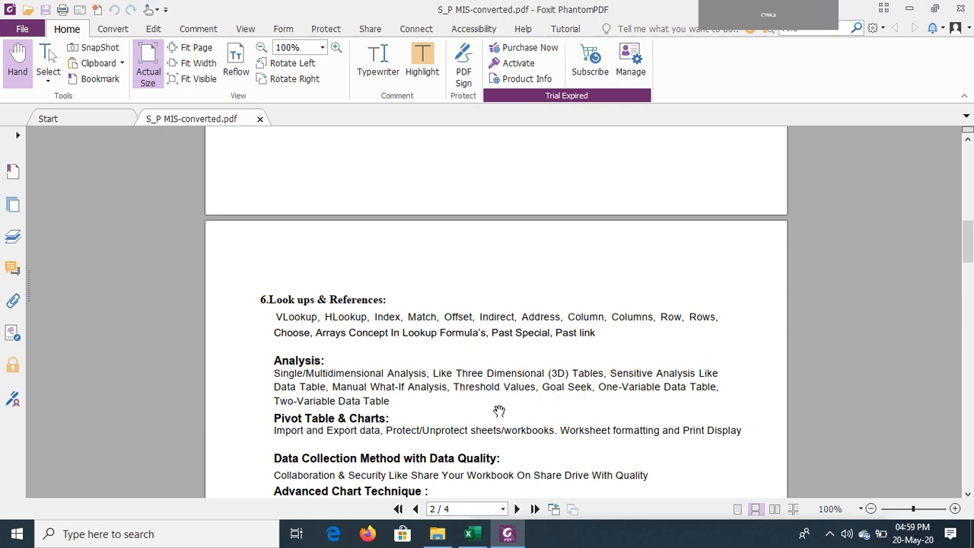
{"action": "scroll", "coordinate": [499, 411], "scroll_direction": "down", "scroll_amount": 2}
{"action": "scroll", "coordinate": [499, 411], "scroll_direction": "down", "scroll_amount": 1}
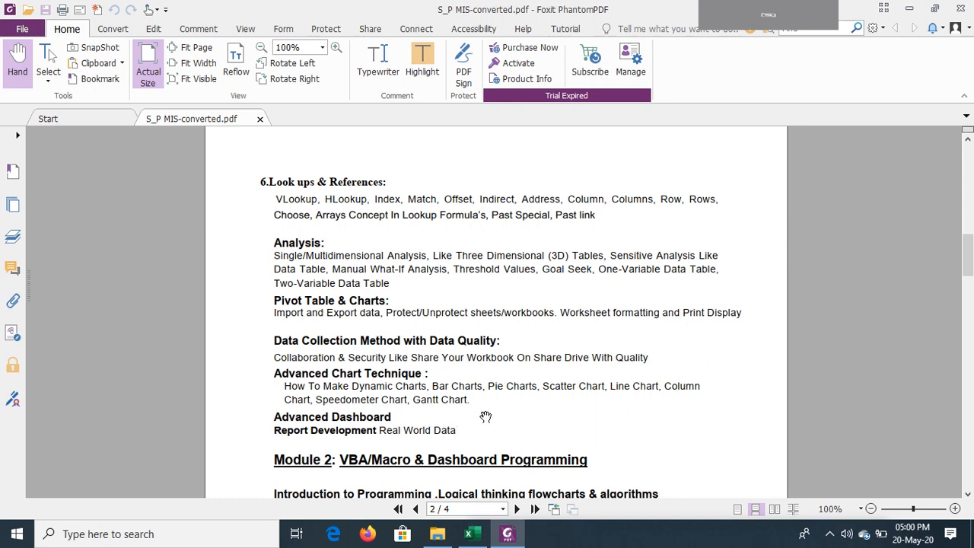
Review the Module 1 introduction in the training syllabus, focusing on the line about the menu and toolbar.
{"action": "scroll", "coordinate": [487, 418], "scroll_direction": "up", "scroll_amount": 1}
{"action": "scroll", "coordinate": [486, 414], "scroll_direction": "up", "scroll_amount": 15}
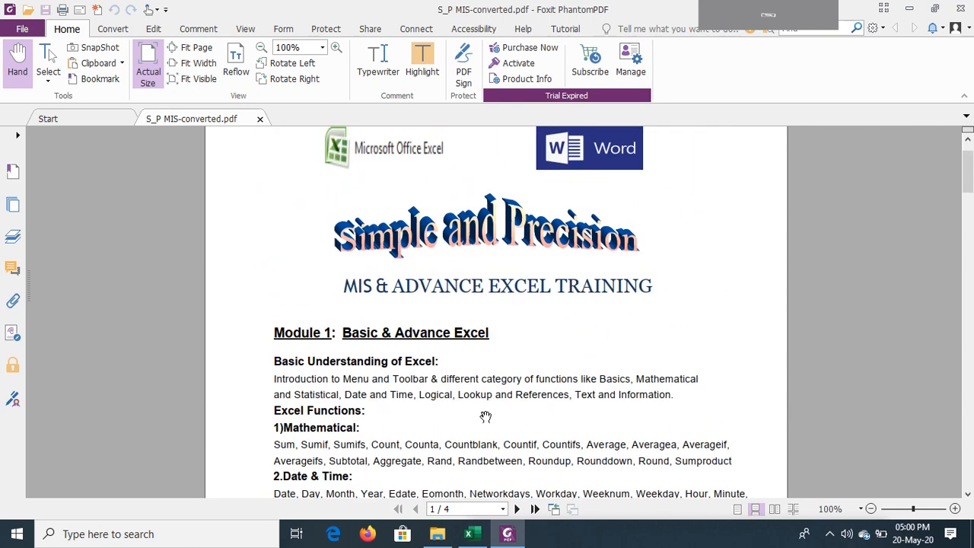
{"action": "scroll", "coordinate": [486, 417], "scroll_direction": "down", "scroll_amount": 1}
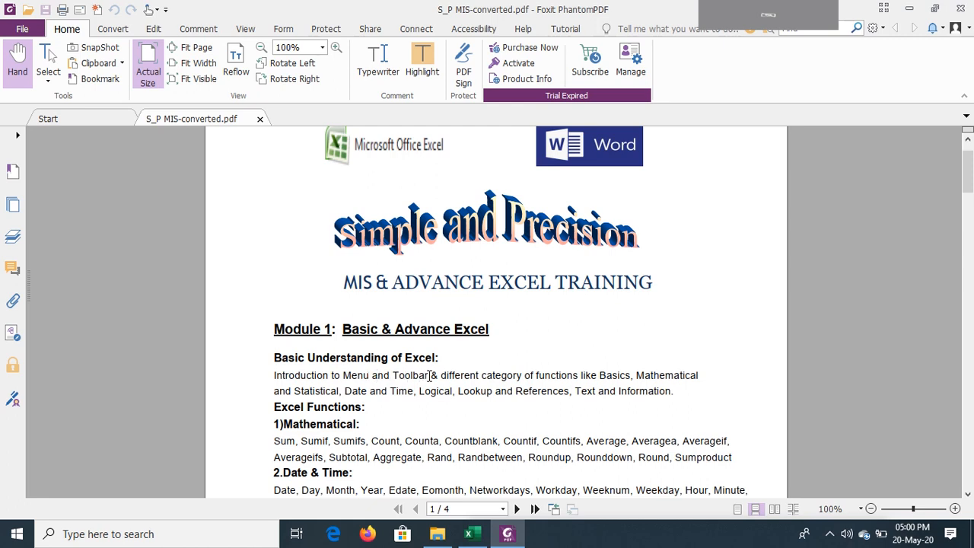
{"action": "left_click_drag", "start_coordinate": [430, 375], "coordinate": [274, 375]}
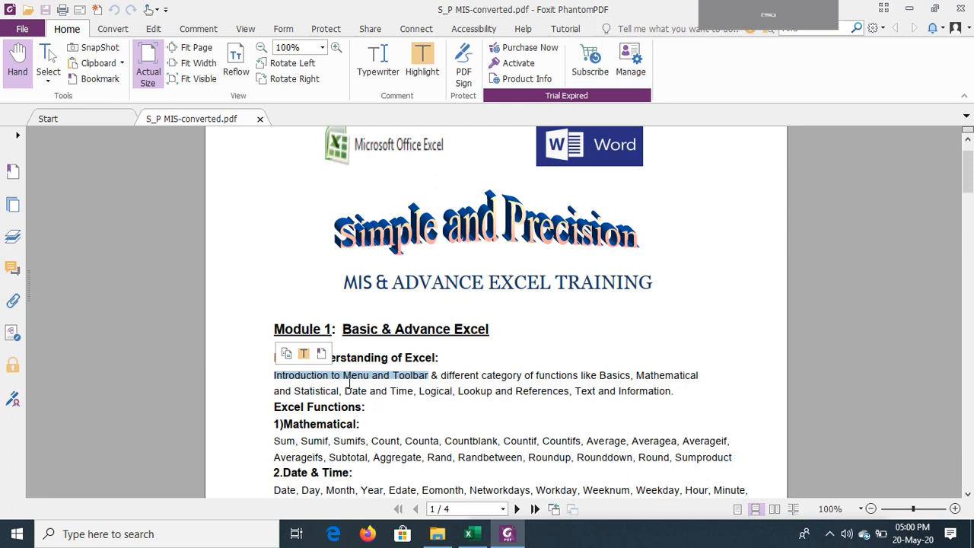
{"action": "left_click", "coordinate": [413, 413]}
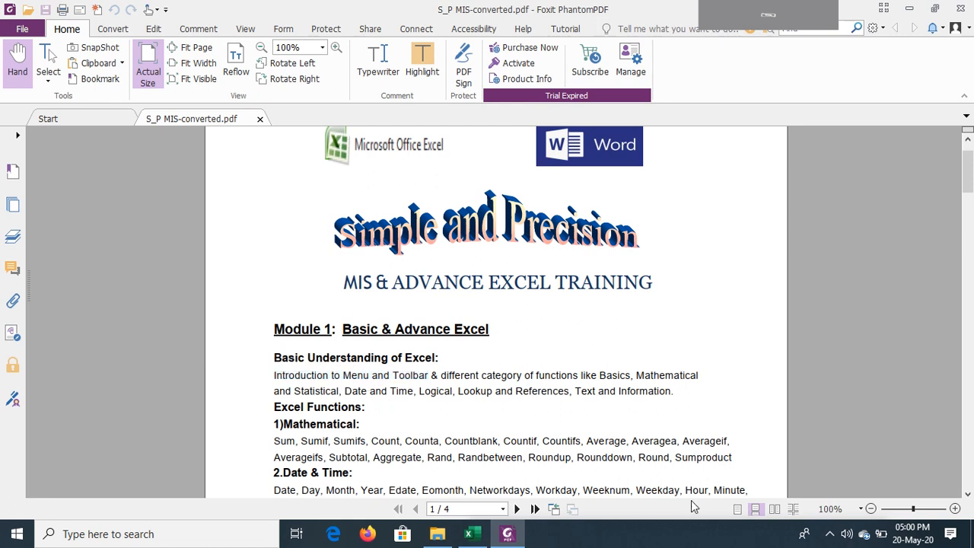
Switch to the Excel workbook and look over the available insertion, page layout, formula and basic formatting commands.
{"action": "left_click", "coordinate": [469, 533]}
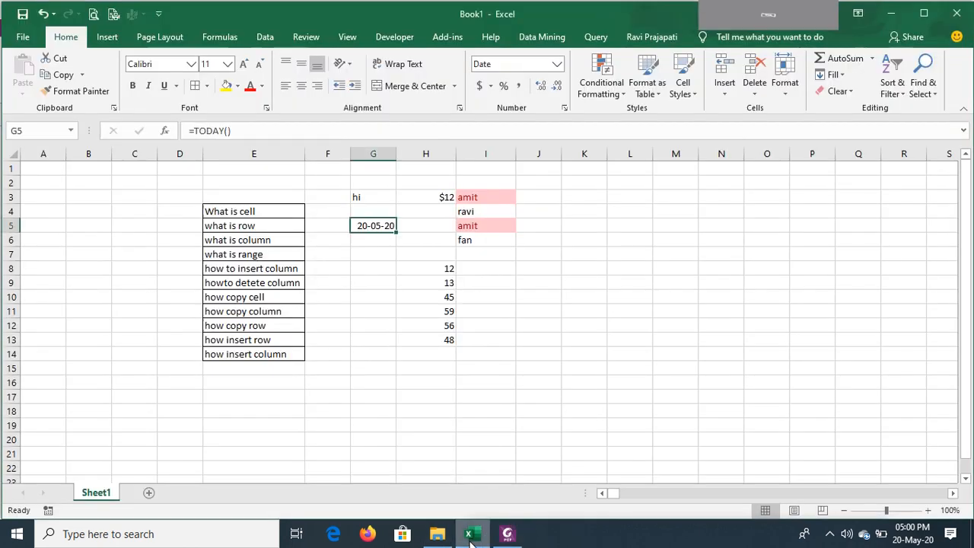
{"action": "left_click", "coordinate": [107, 37]}
{"action": "left_click", "coordinate": [162, 41]}
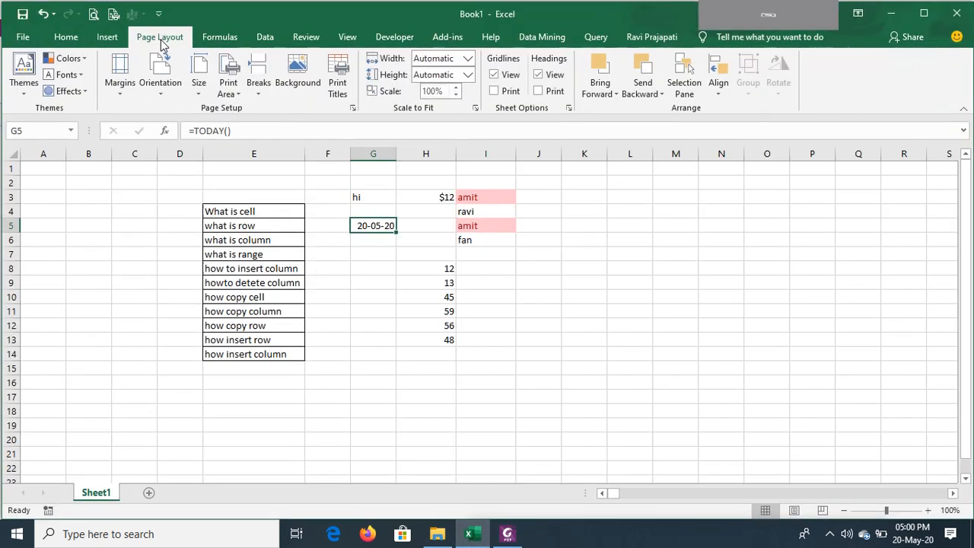
{"action": "left_click", "coordinate": [230, 43]}
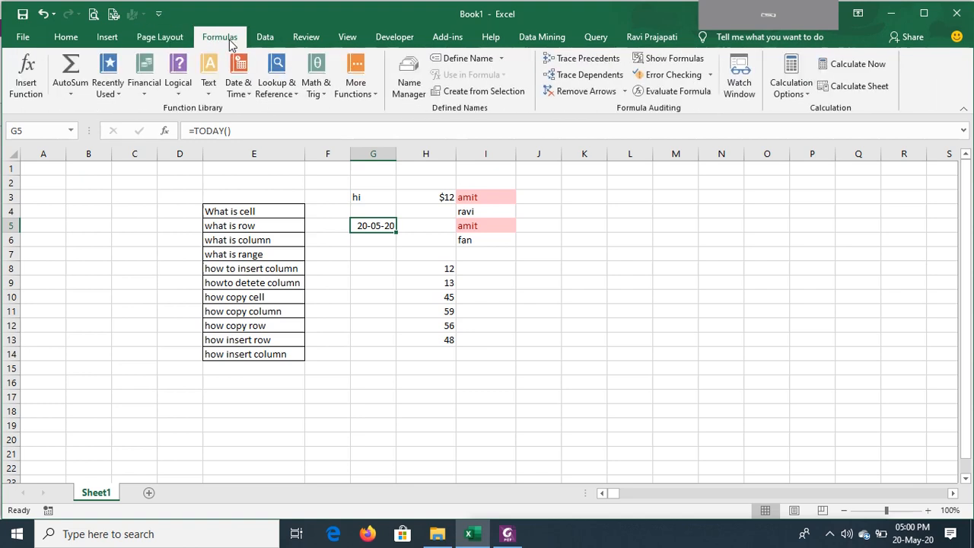
{"action": "left_click", "coordinate": [75, 43]}
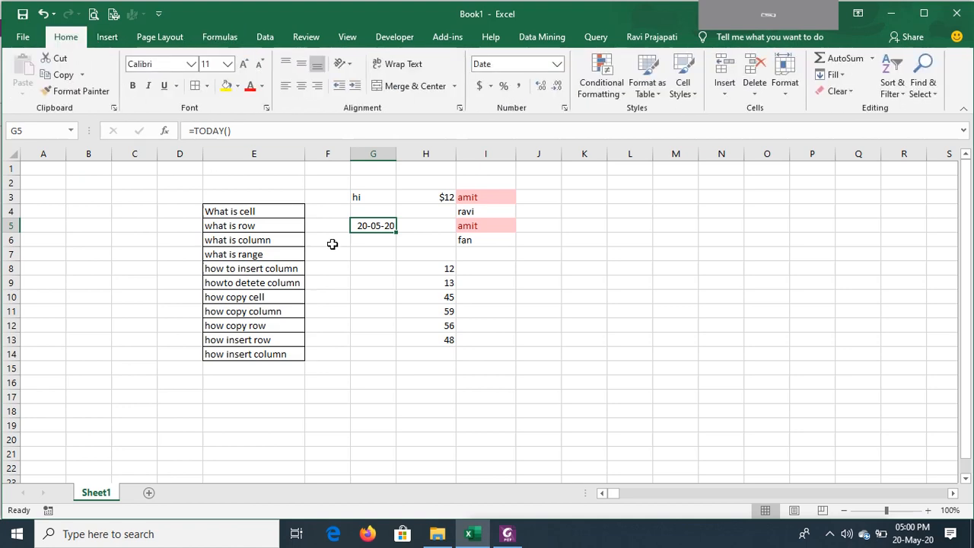
Switch back to the syllabus in Foxit PhantomPDF and read the list of Excel function categories.
{"action": "left_click", "coordinate": [507, 533]}
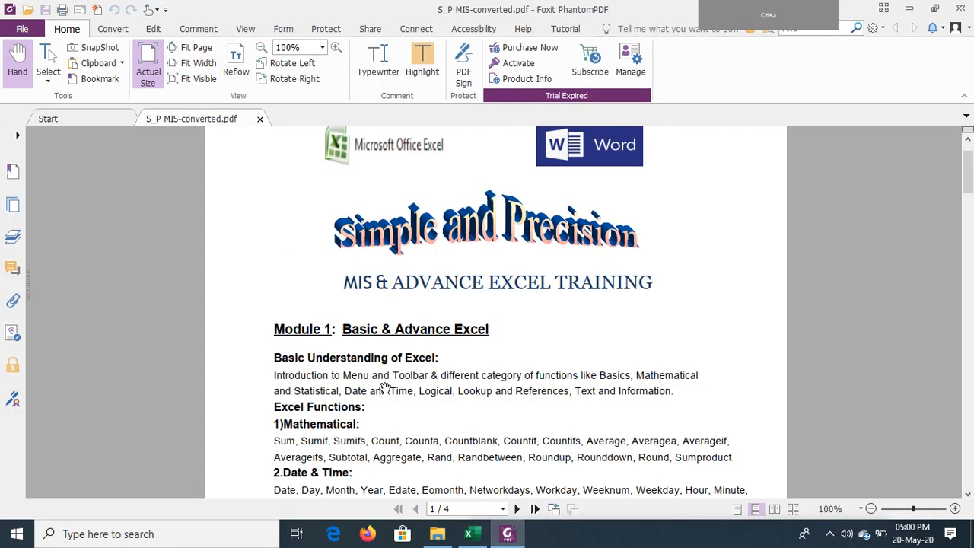
{"action": "scroll", "coordinate": [400, 411], "scroll_direction": "down", "scroll_amount": 2}
{"action": "scroll", "coordinate": [401, 411], "scroll_direction": "down", "scroll_amount": 2}
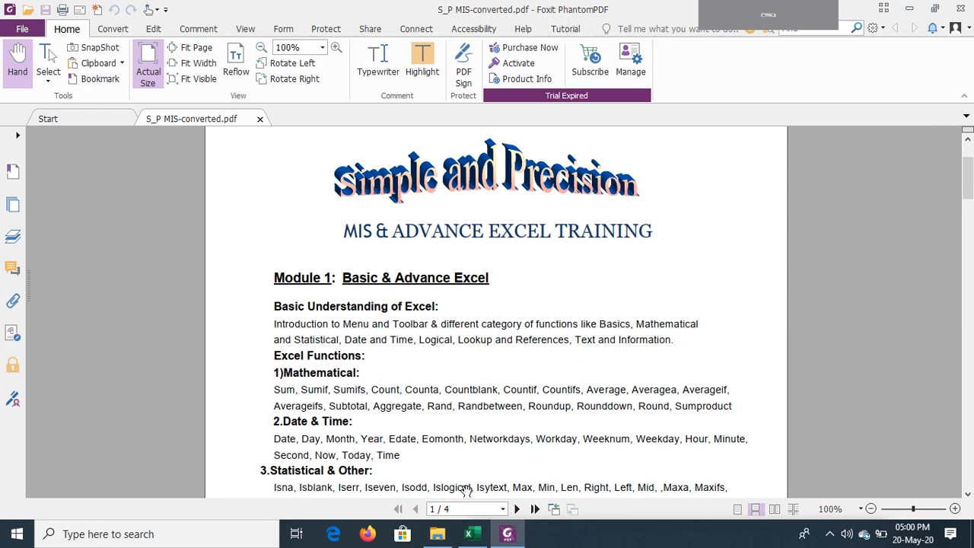
Switch to the Excel workbook and move the numbers in H8:H13 to L8:L13.
{"action": "left_click", "coordinate": [472, 533]}
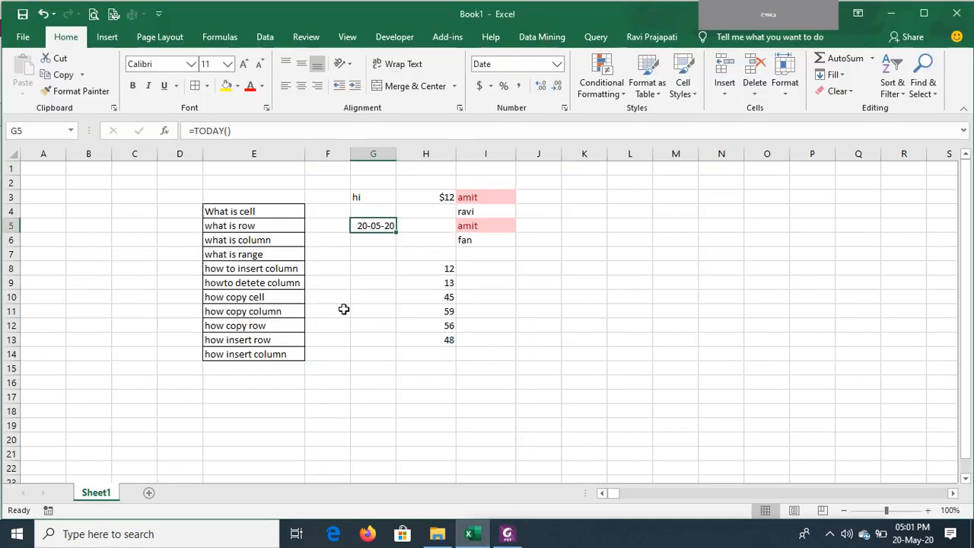
{"action": "left_click", "coordinate": [376, 270]}
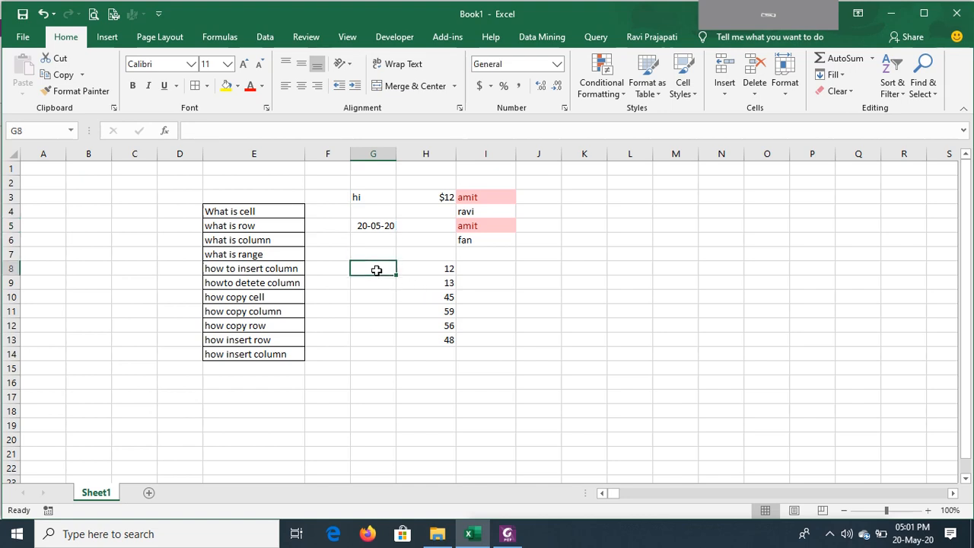
{"action": "key", "text": "Right"}
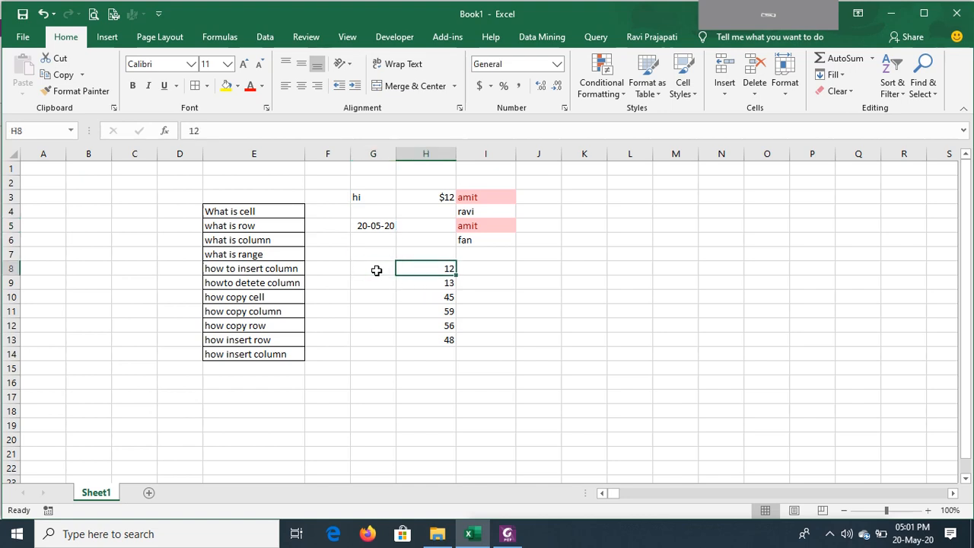
{"action": "key", "text": "shift+Down"}
{"action": "key", "text": "shift+Down"}
{"action": "key", "text": "shift+Down"}
{"action": "key", "text": "shift+Down"}
{"action": "key", "text": "shift+Down"}
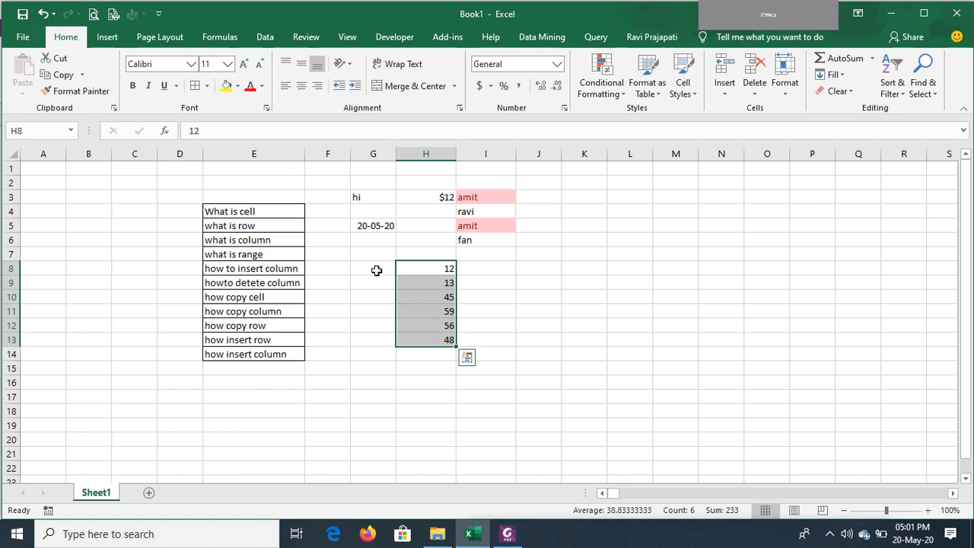
{"action": "key", "text": "ctrl+c"}
{"action": "key", "text": "Right"}
{"action": "key", "text": "Right"}
{"action": "key", "text": "Right"}
{"action": "key", "text": "Right"}
{"action": "key", "text": "Return"}
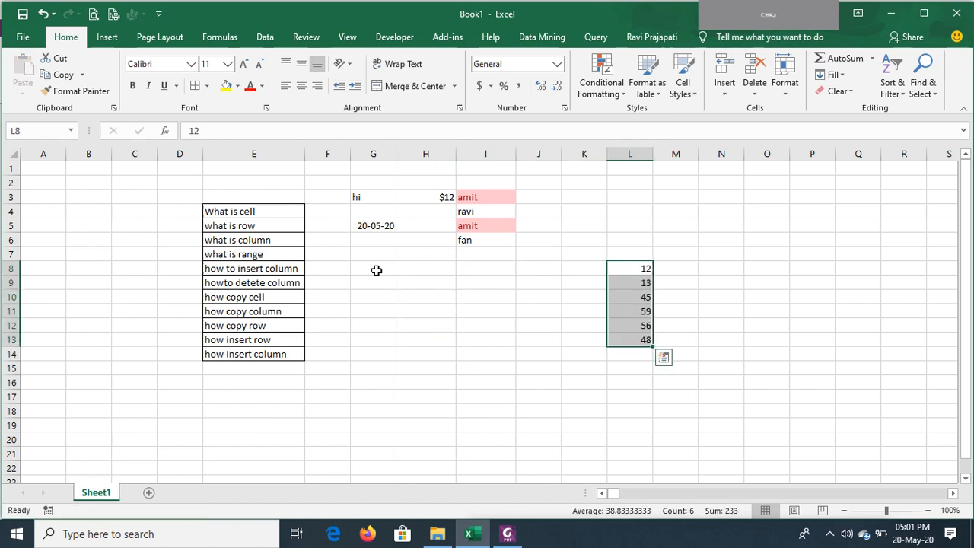
Fill K8:K13 with sample first names beside the numbers, repeating the K8 name in K13.
{"action": "key", "text": "Left"}
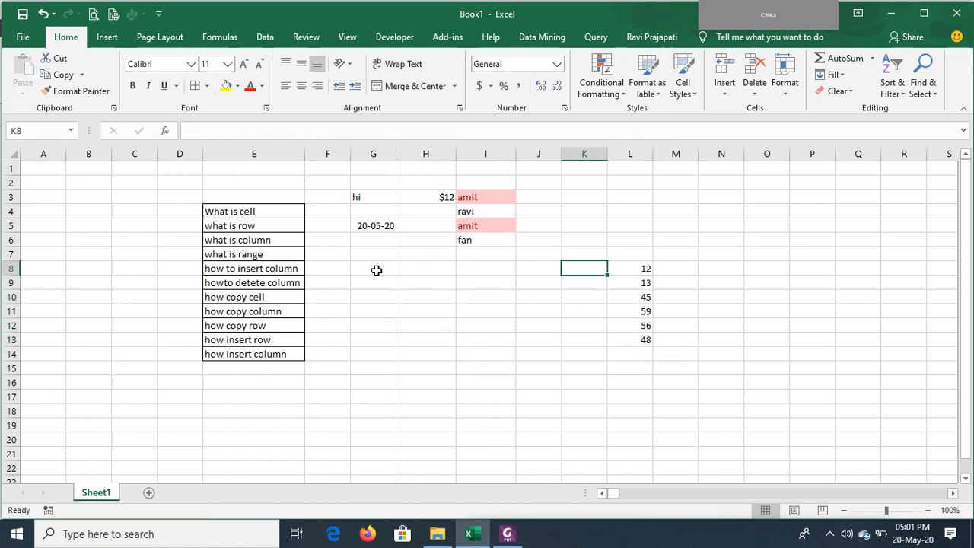
{"action": "type", "text": "Ravi"}
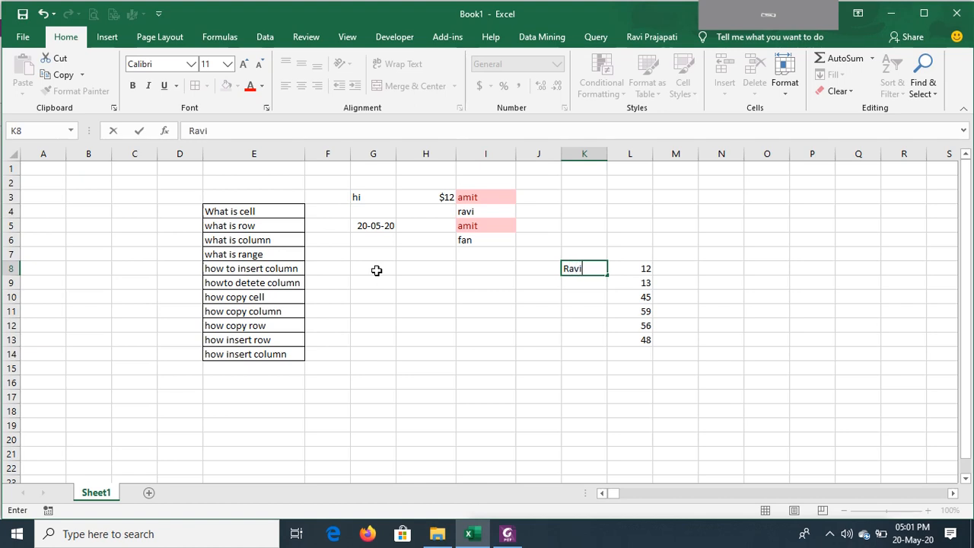
{"action": "key", "text": "Return"}
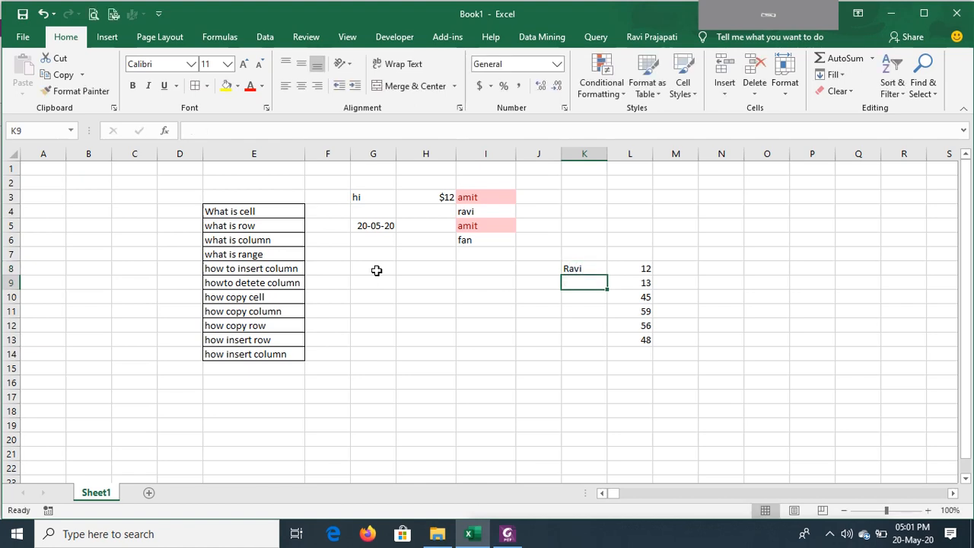
{"action": "type", "text": "nitin"}
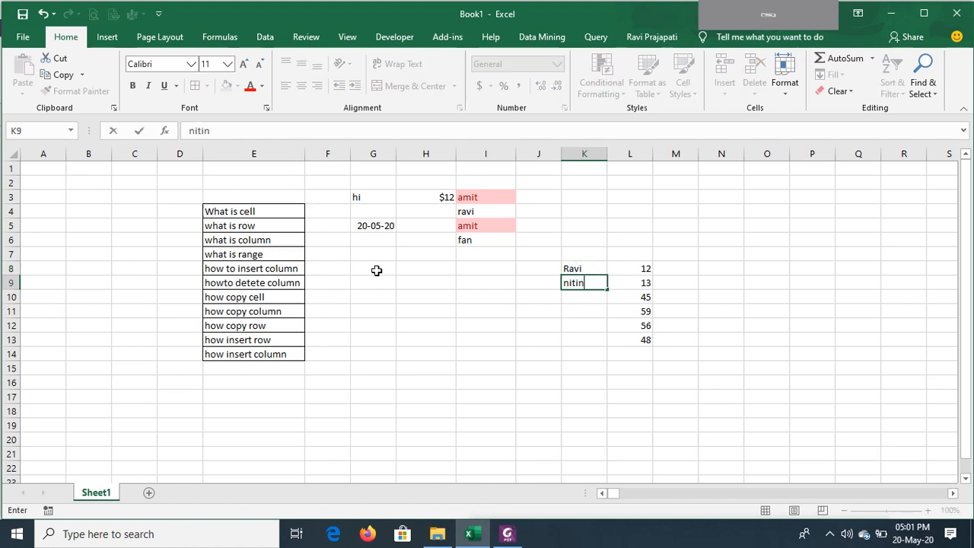
{"action": "key", "text": "Return"}
{"action": "type", "text": "komal"}
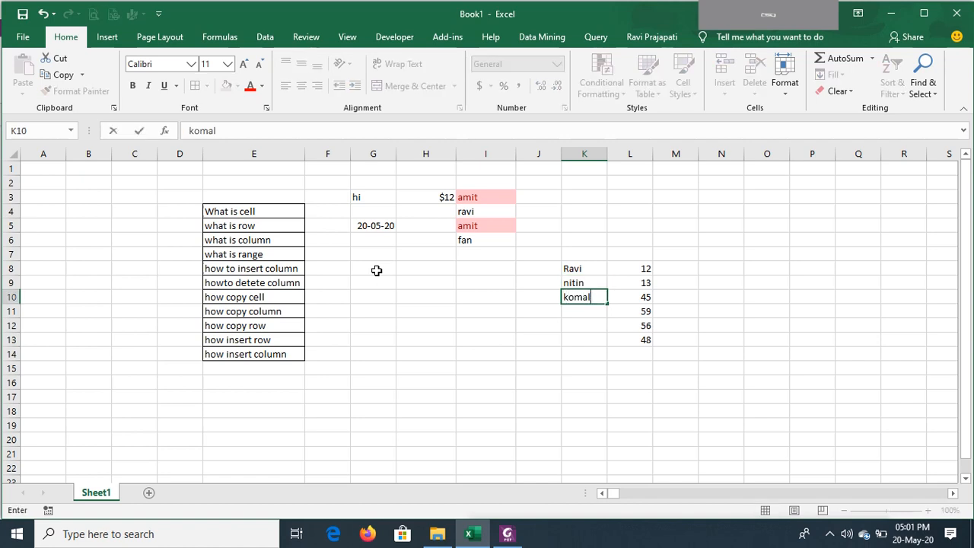
{"action": "key", "text": "Return"}
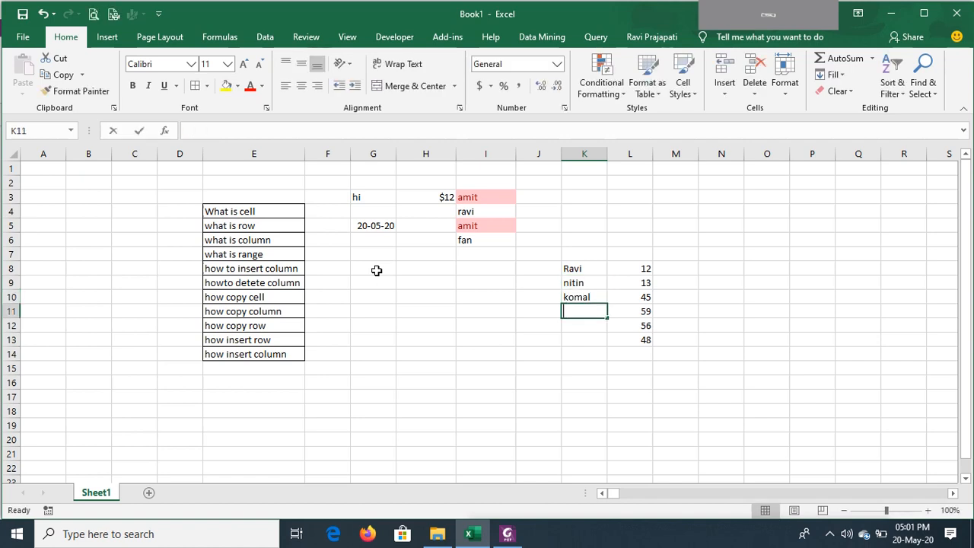
{"action": "type", "text": "parul"}
{"action": "key", "text": "Return"}
{"action": "type", "text": "vijay"}
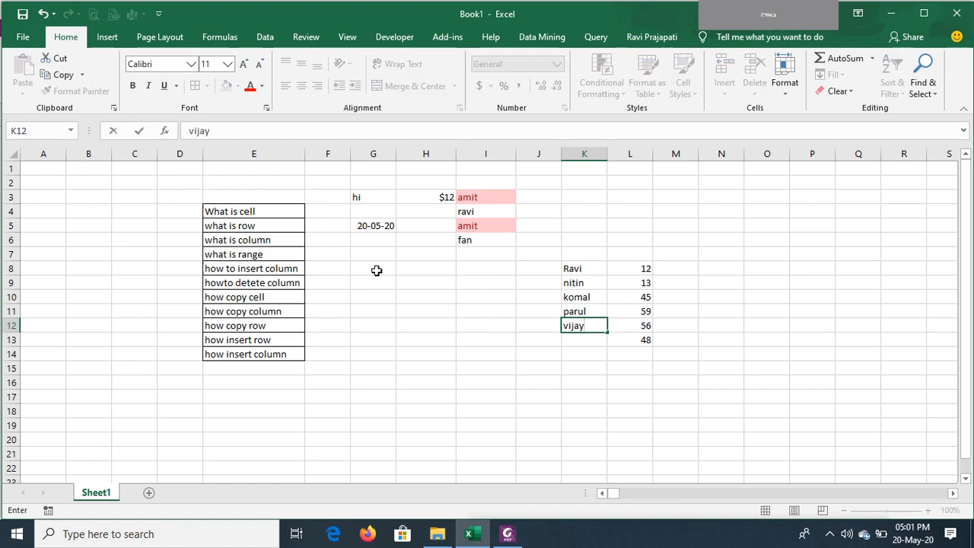
{"action": "key", "text": "Return"}
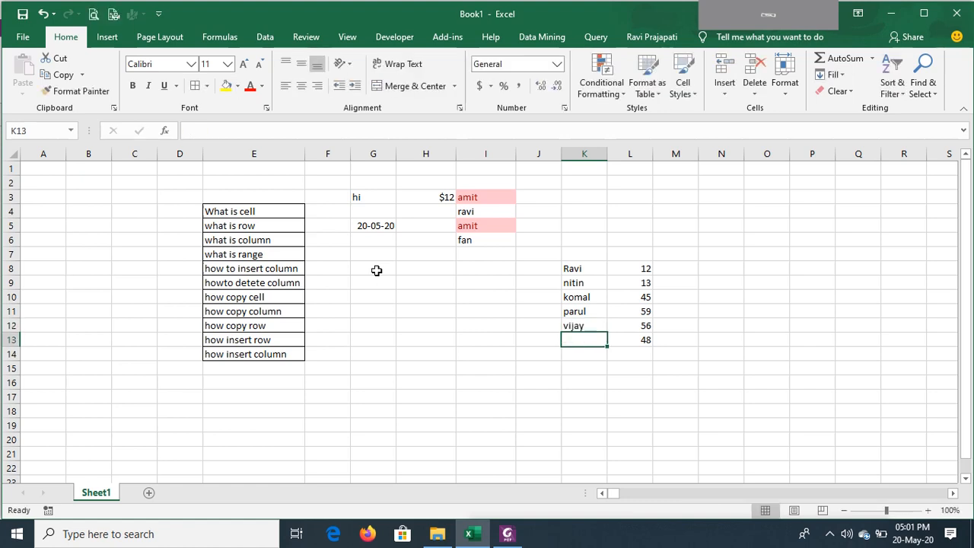
{"action": "type", "text": "ravi"}
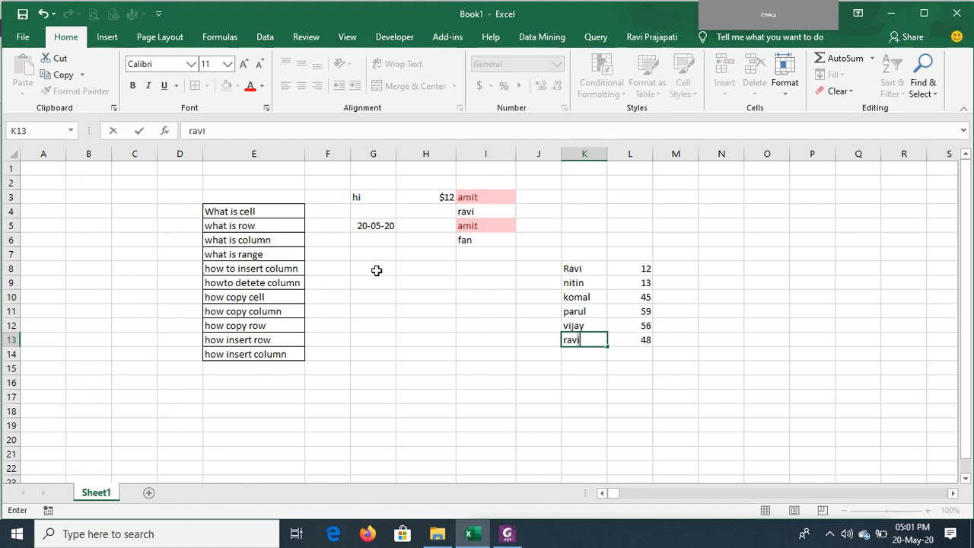
{"action": "key", "text": "Up"}
Replace the first name in K12 with the same name as in K10.
{"action": "key", "text": "Up"}
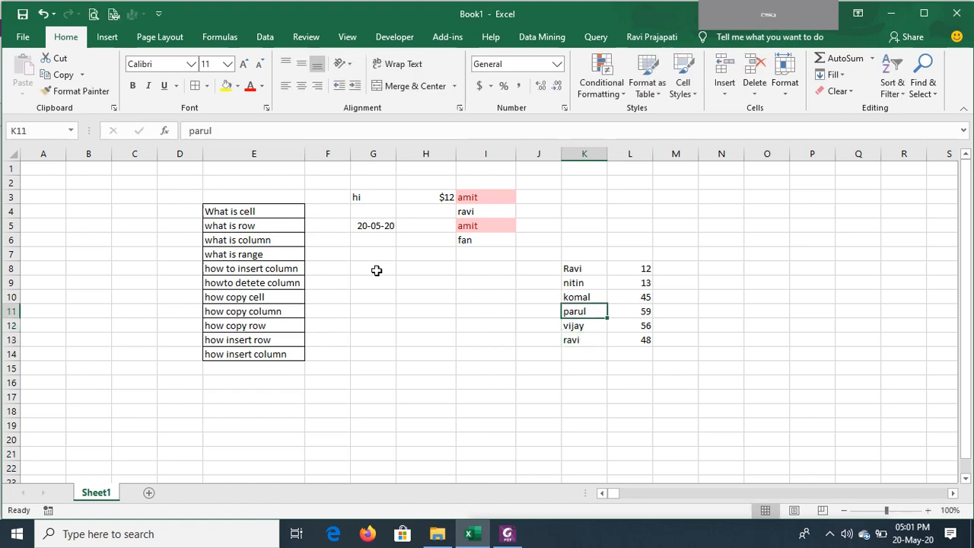
{"action": "key", "text": "Down"}
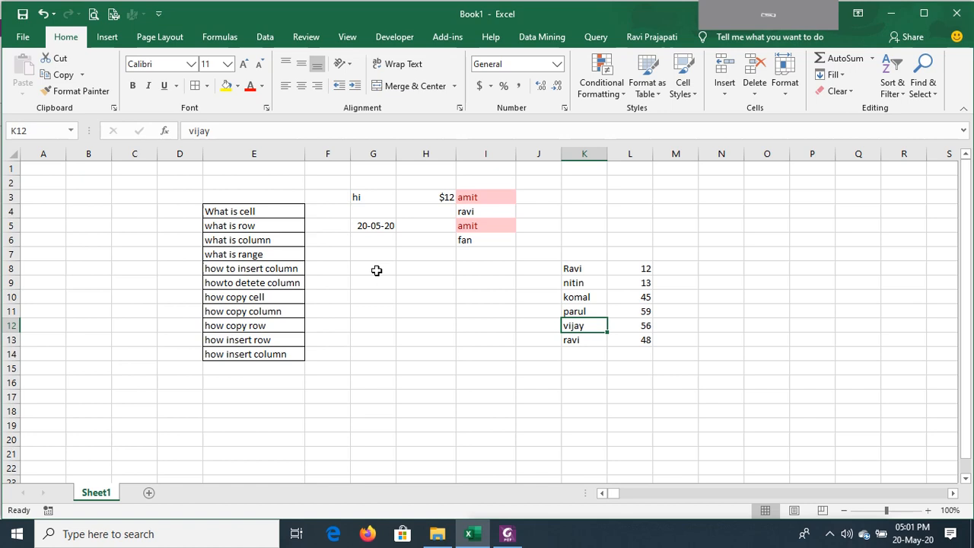
{"action": "type", "text": "k"}
{"action": "key", "text": "Return"}
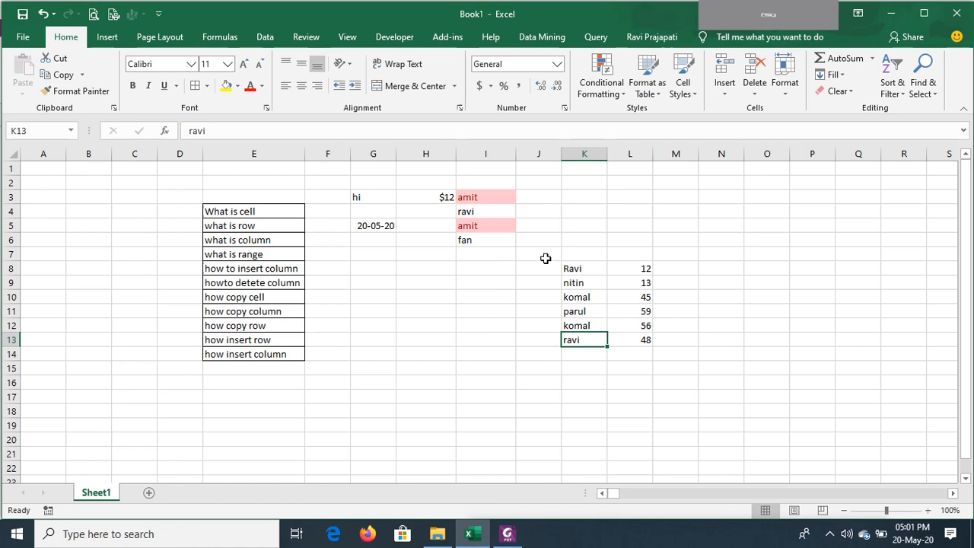
Add the headers "name" in K7 and "income in lac" in L7 above the two data columns.
{"action": "left_click", "coordinate": [580, 254]}
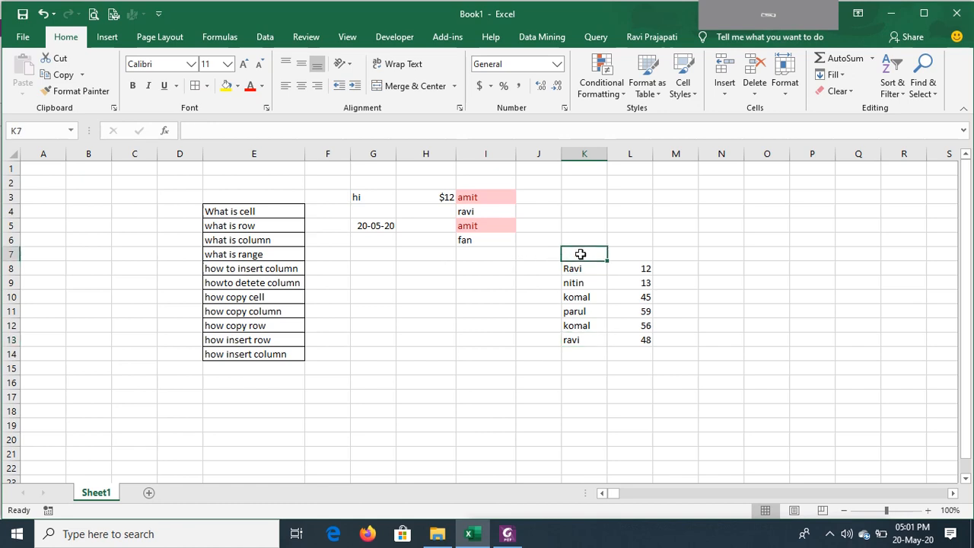
{"action": "type", "text": "name"}
{"action": "key", "text": "Tab"}
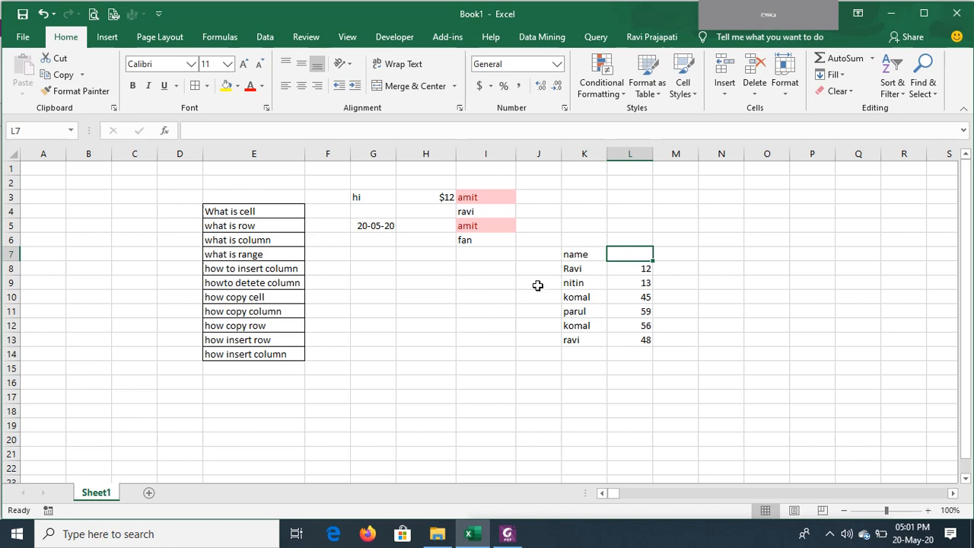
{"action": "type", "text": "income"}
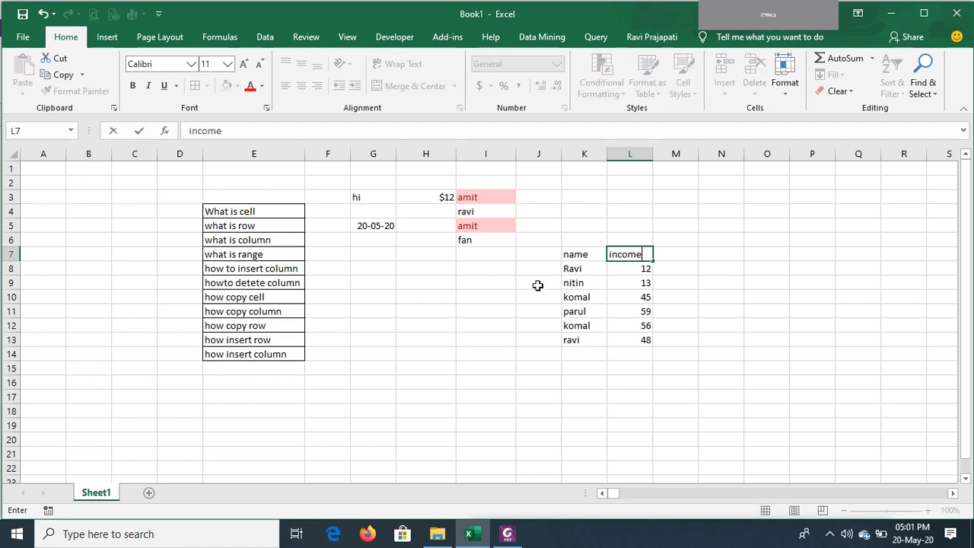
{"action": "type", "text": " in la"}
{"action": "type", "text": "c"}
{"action": "key", "text": "Return"}
AutoFit the width of column L to its "income in lac" header.
{"action": "key", "text": "Up"}
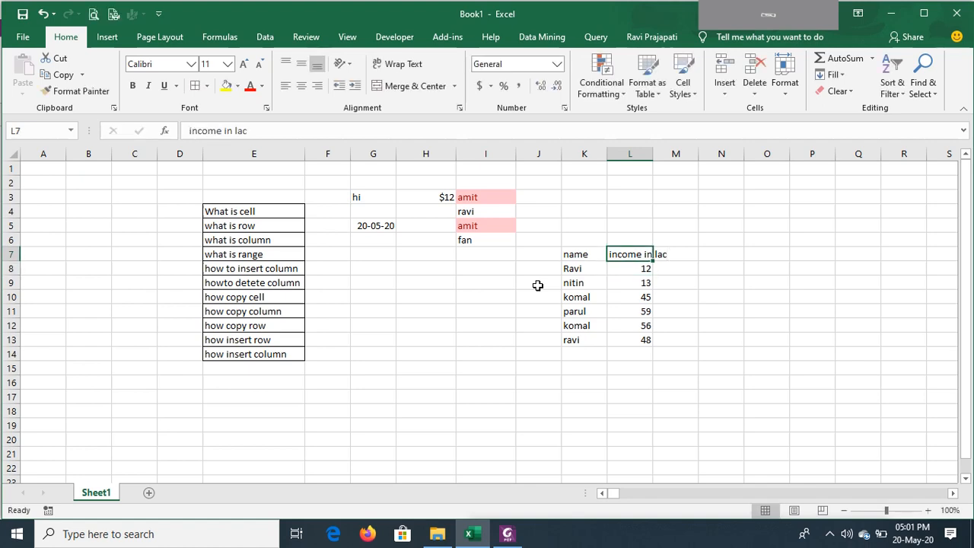
{"action": "key", "text": "alt+h"}
{"action": "key", "text": "o"}
{"action": "key", "text": "i"}
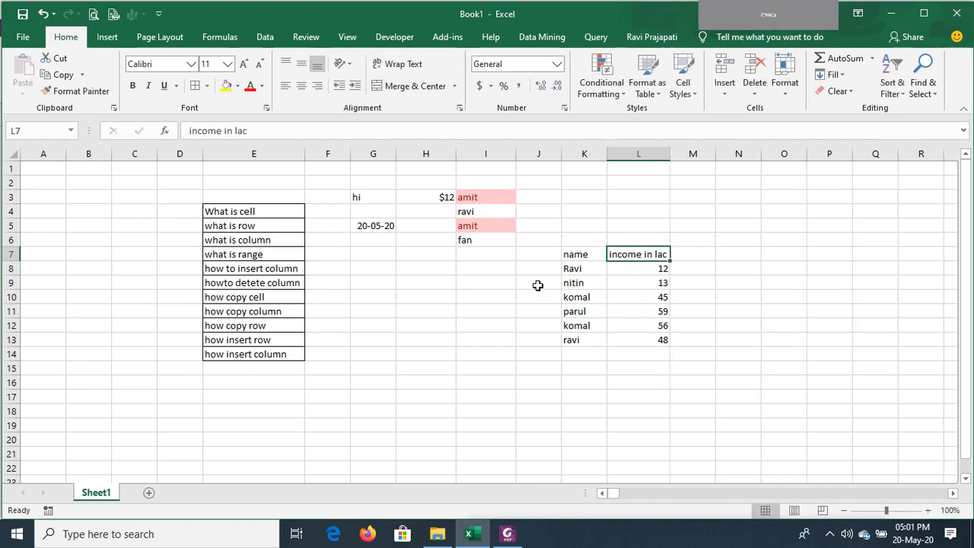
{"action": "key", "text": "Right"}
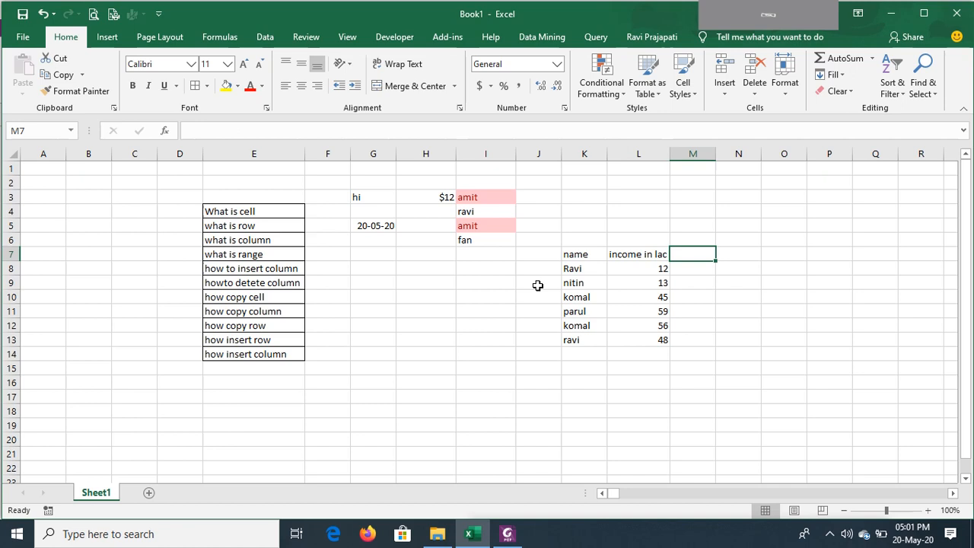
{"action": "key", "text": "Left"}
{"action": "key", "text": "Left"}
{"action": "key", "text": "Right"}
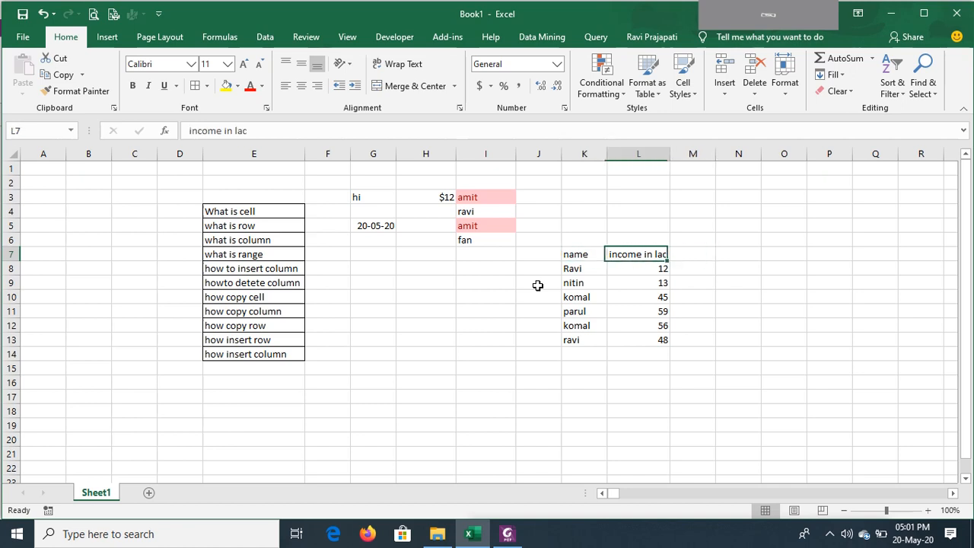
{"action": "key", "text": "Left"}
{"action": "key", "text": "Down"}
{"action": "key", "text": "Down"}
{"action": "key", "text": "Up"}
{"action": "key", "text": "Up"}
{"action": "key", "text": "Down"}
{"action": "key", "text": "Up"}
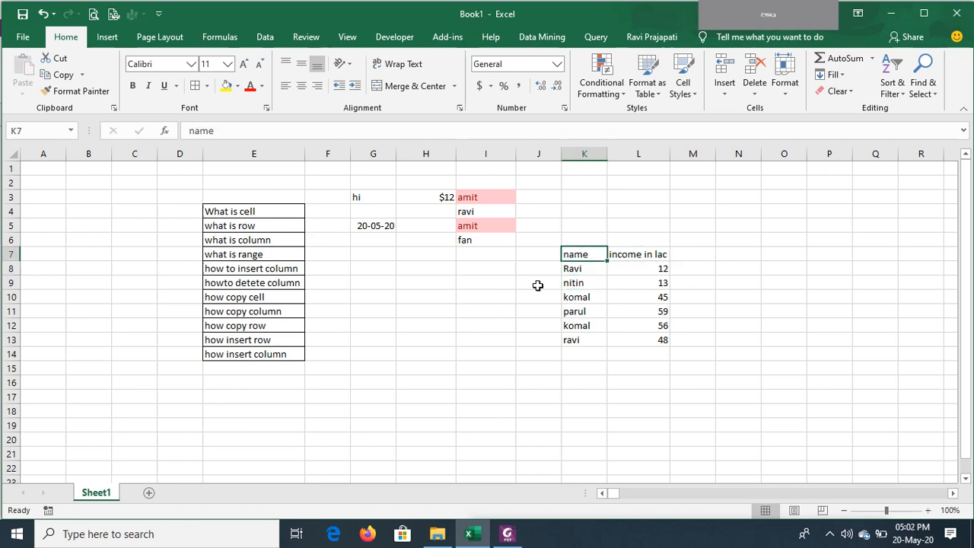
Replace the header in L7 with "propert in lac".
{"action": "key", "text": "Down"}
{"action": "key", "text": "Up"}
{"action": "key", "text": "Right"}
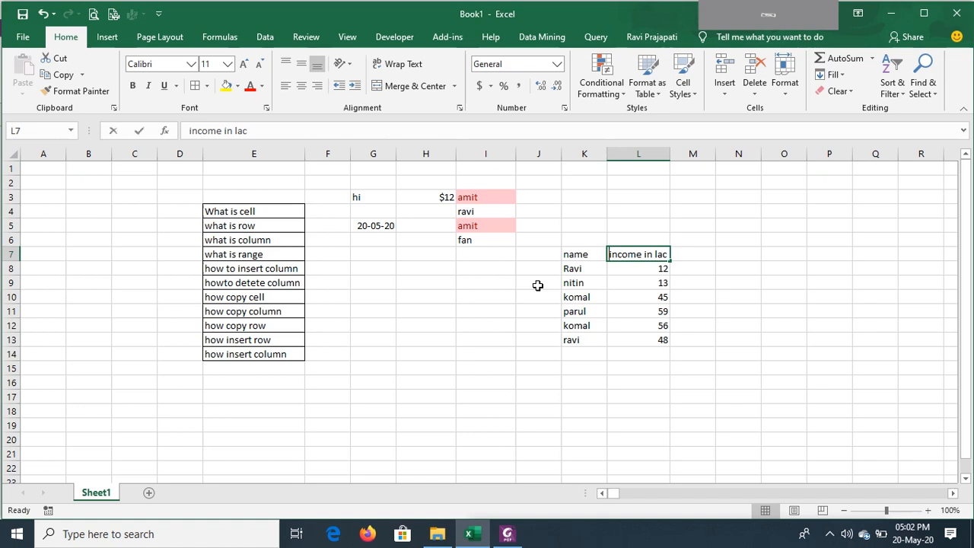
{"action": "type", "text": "propert"}
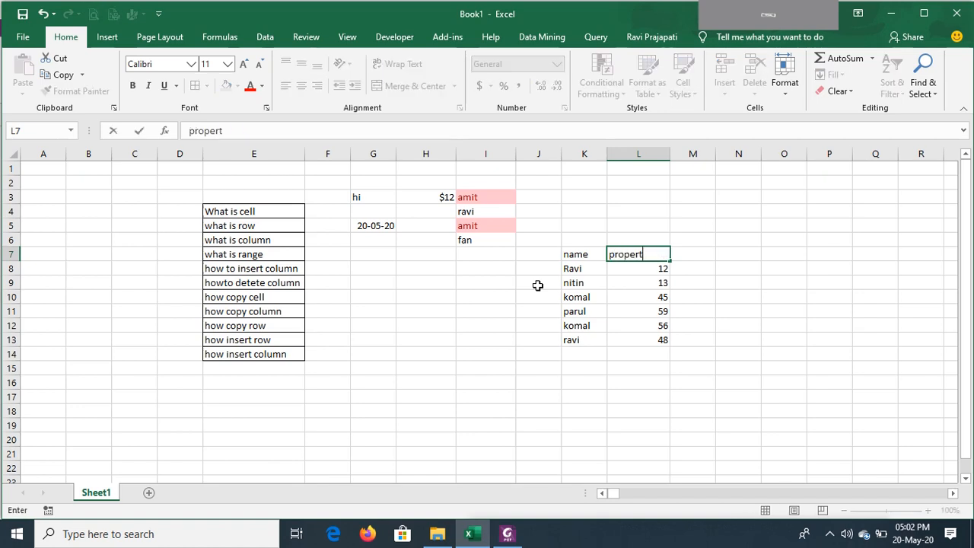
{"action": "type", "text": " in lac"}
{"action": "key", "text": "Return"}
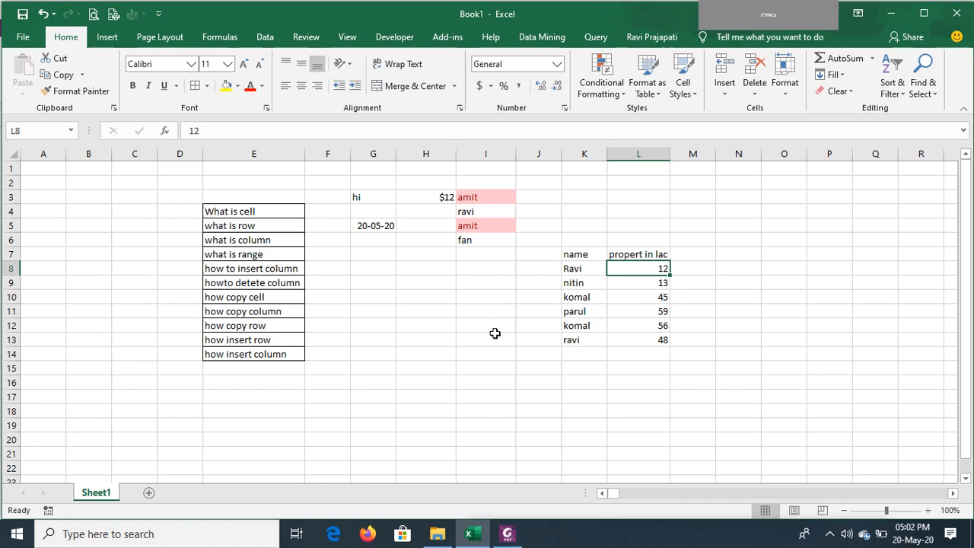
Enter the first name from K10 in N9 as the lookup criterion beside the table.
{"action": "left_click_drag", "start_coordinate": [573, 272], "coordinate": [581, 338]}
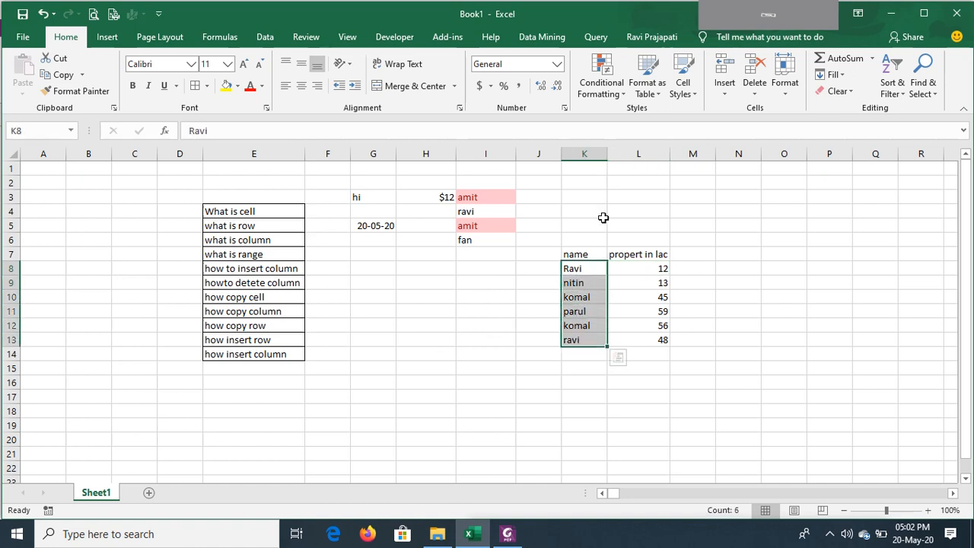
{"action": "left_click", "coordinate": [595, 270]}
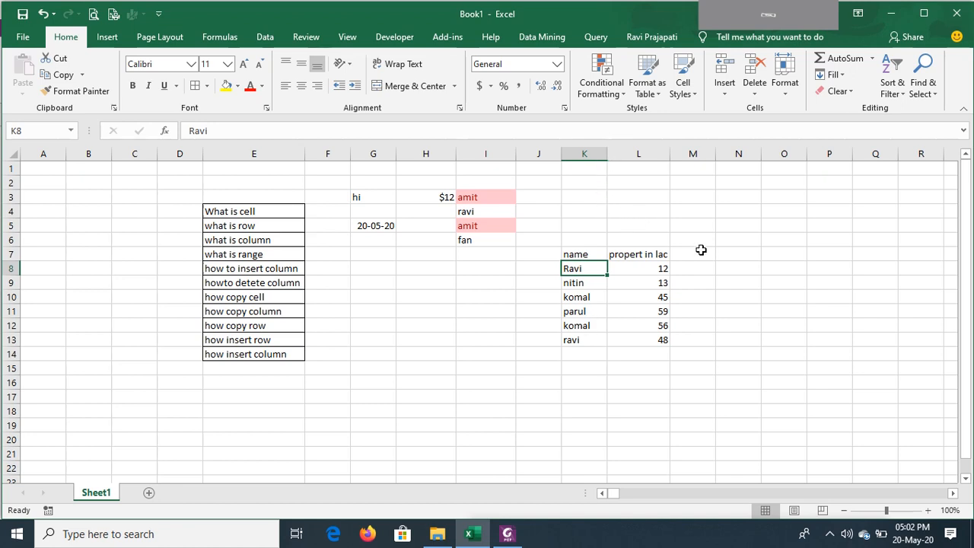
{"action": "left_click", "coordinate": [731, 282]}
{"action": "type", "text": "="}
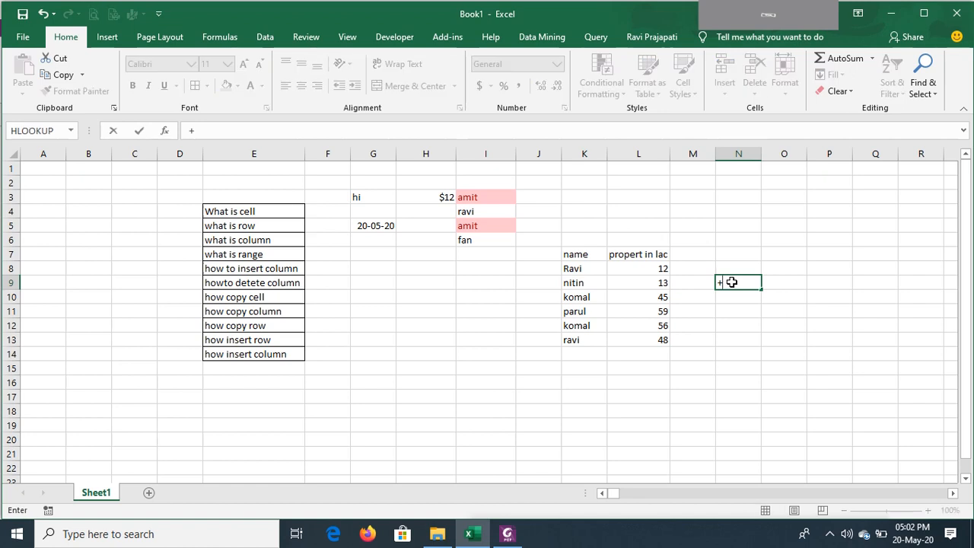
{"action": "key", "text": "BackSpace"}
{"action": "type", "text": "komal"}
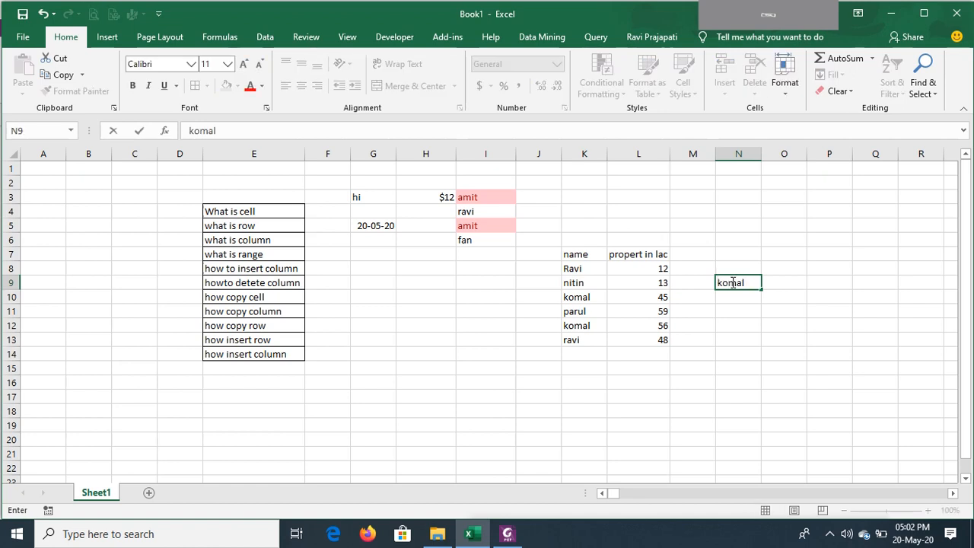
{"action": "key", "text": "Tab"}
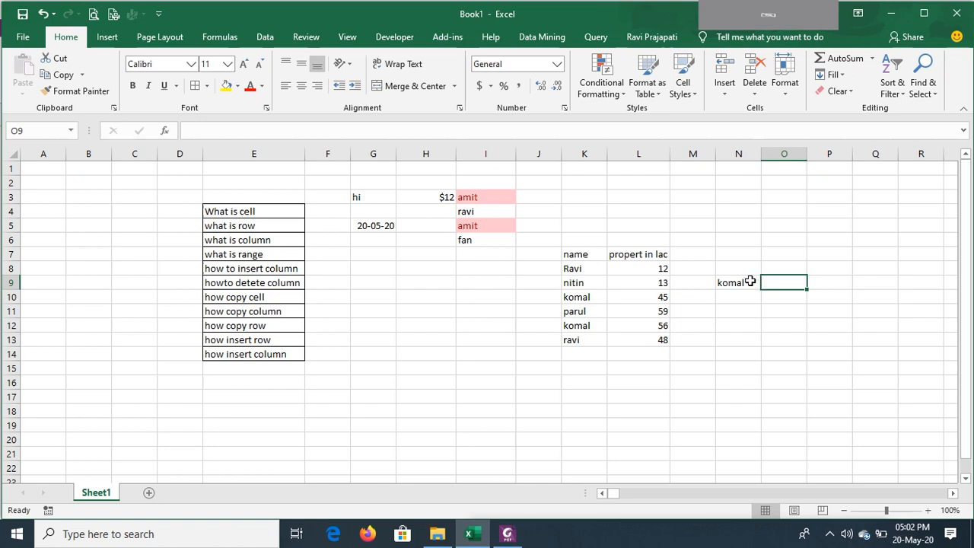
Start a SUMIF formula in O9 with K7:K13 as the range and N9 as the criteria.
{"action": "left_click", "coordinate": [749, 280]}
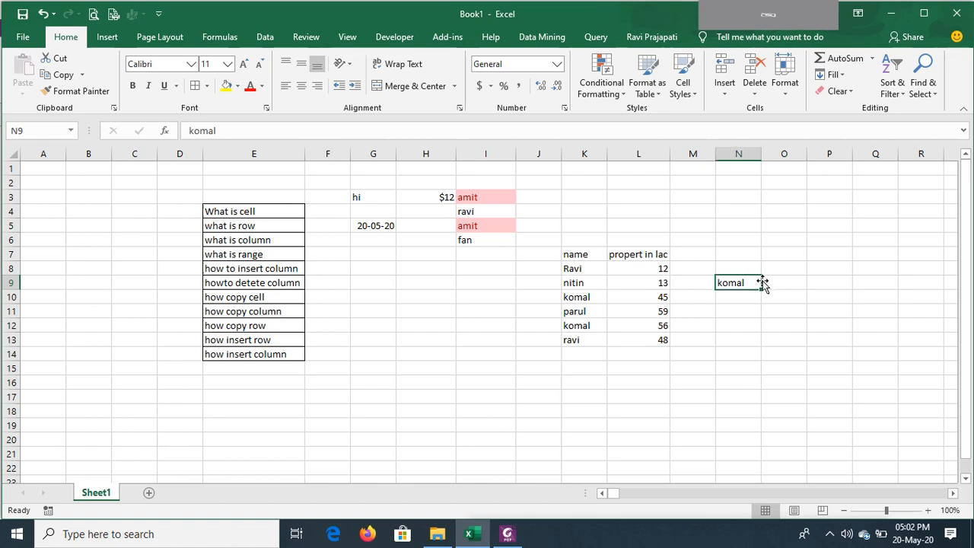
{"action": "left_click", "coordinate": [786, 282]}
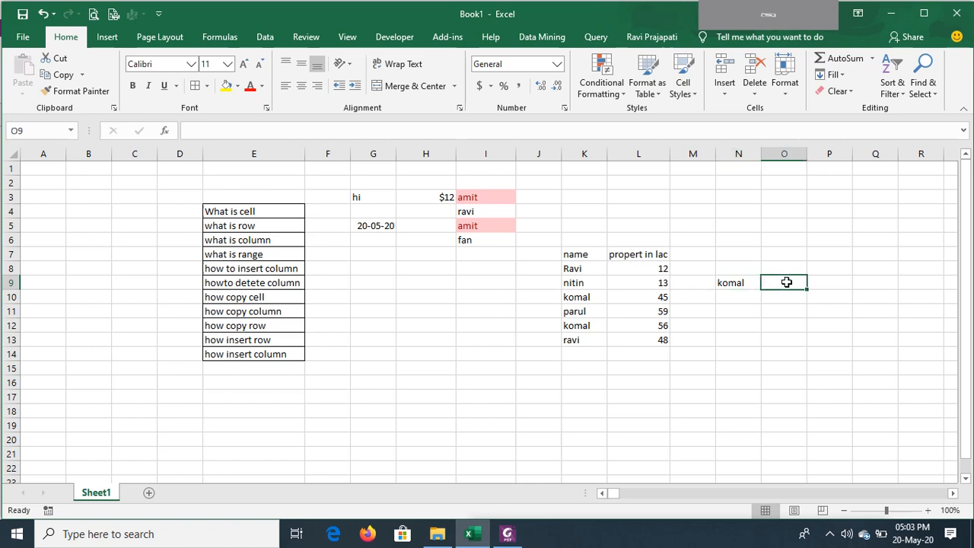
{"action": "type", "text": "="}
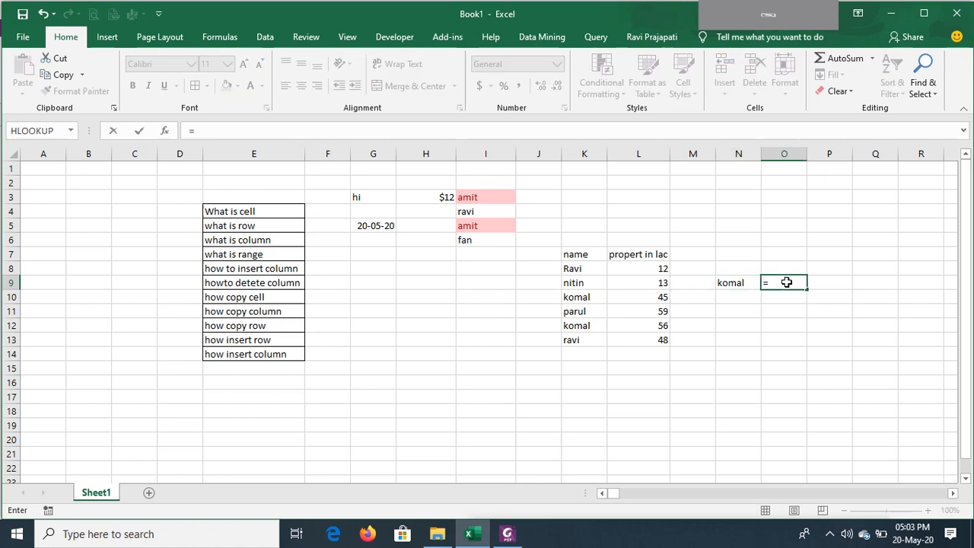
{"action": "type", "text": "sumif"}
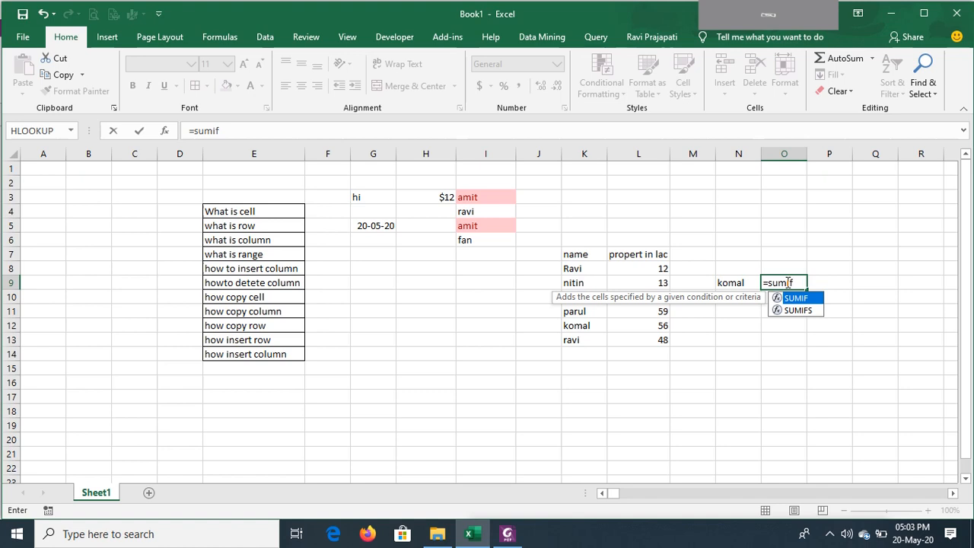
{"action": "key", "text": "Tab"}
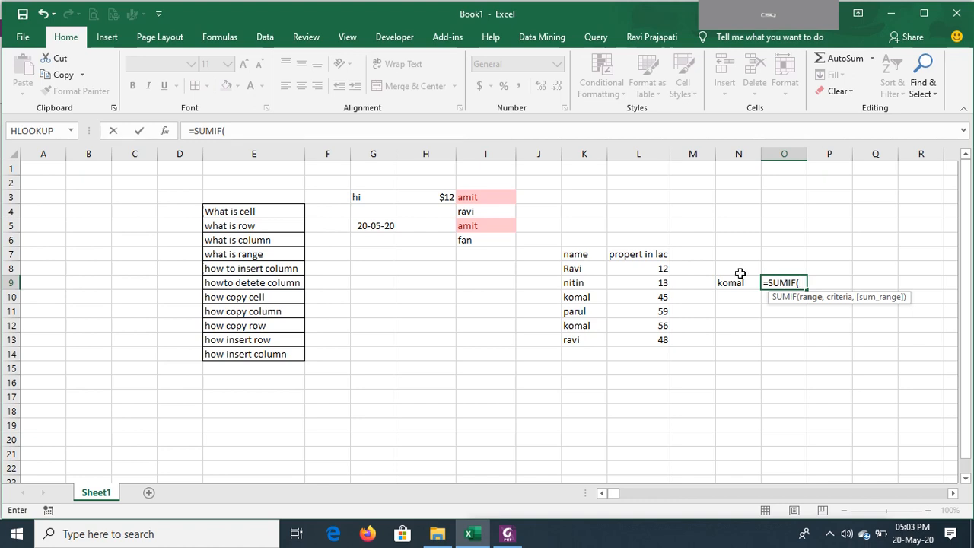
{"action": "left_click", "coordinate": [594, 255]}
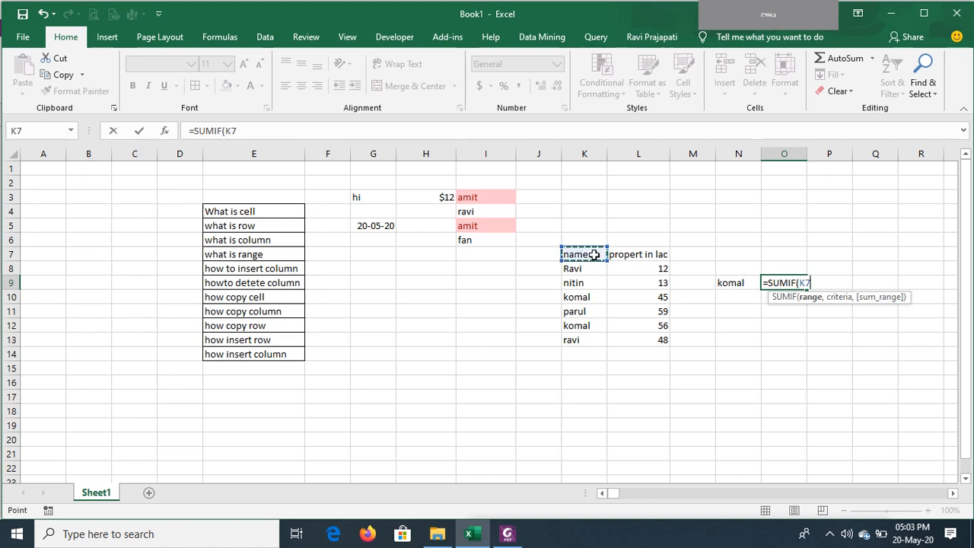
{"action": "key", "text": "ctrl+shift+Down"}
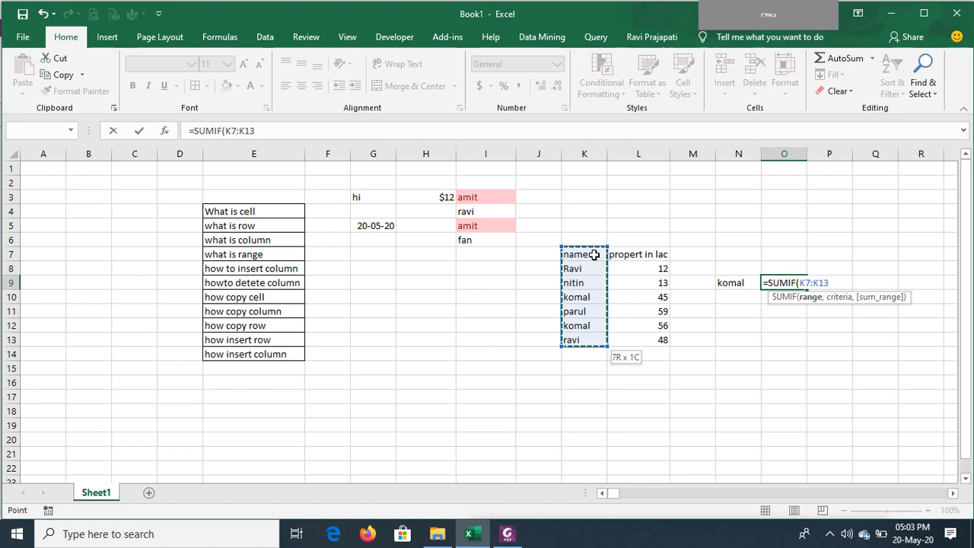
{"action": "type", "text": ","}
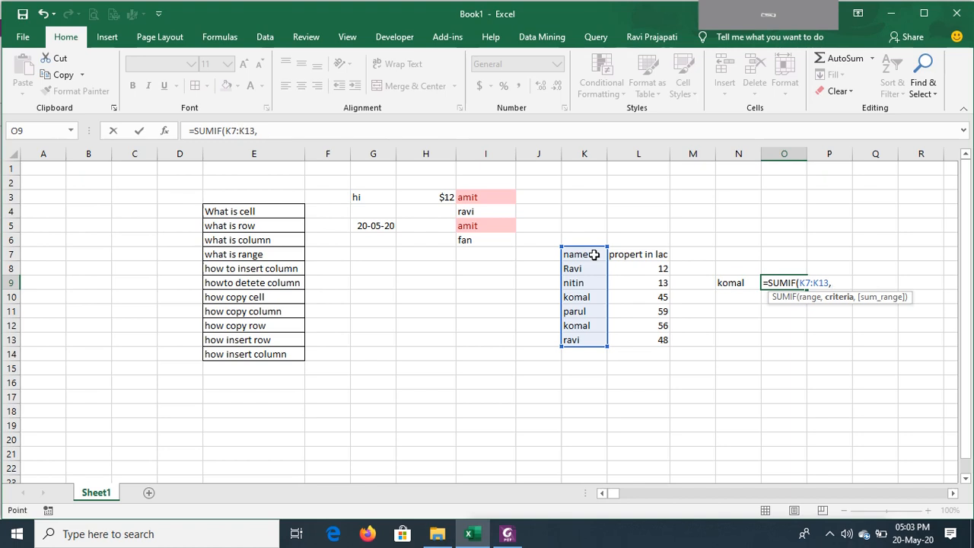
{"action": "key", "text": "Left"}
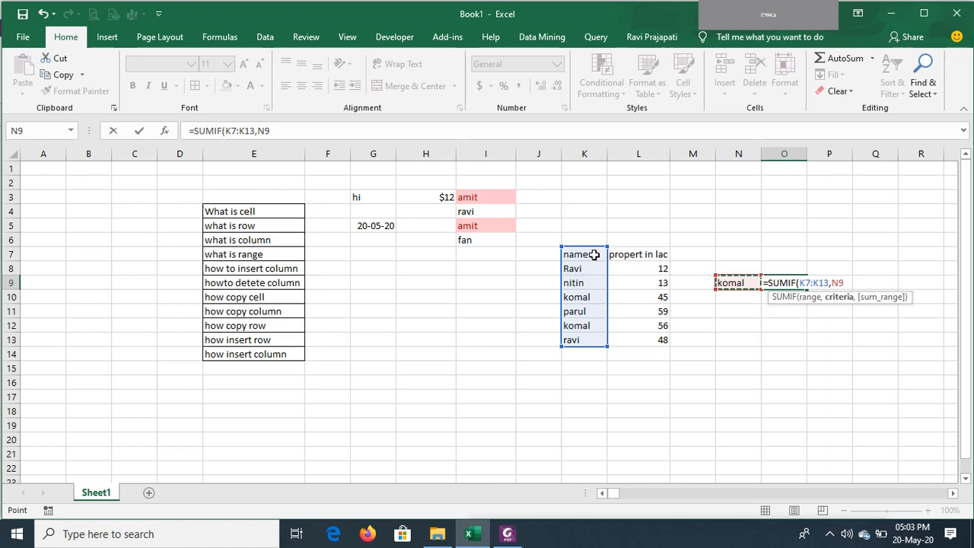
{"action": "type", "text": ","}
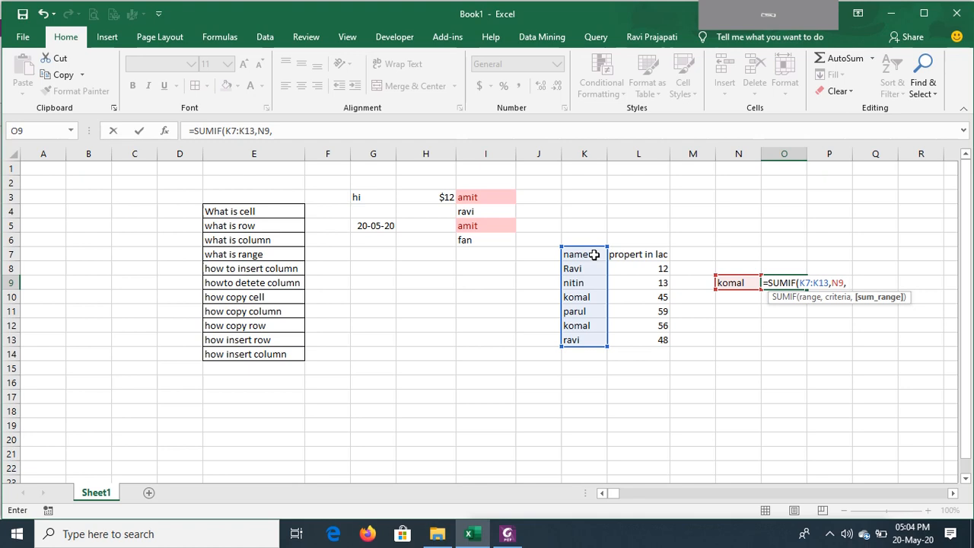
Complete the SUMIF formula in O9 with L7:L13 as the sum range.
{"action": "left_click", "coordinate": [648, 254]}
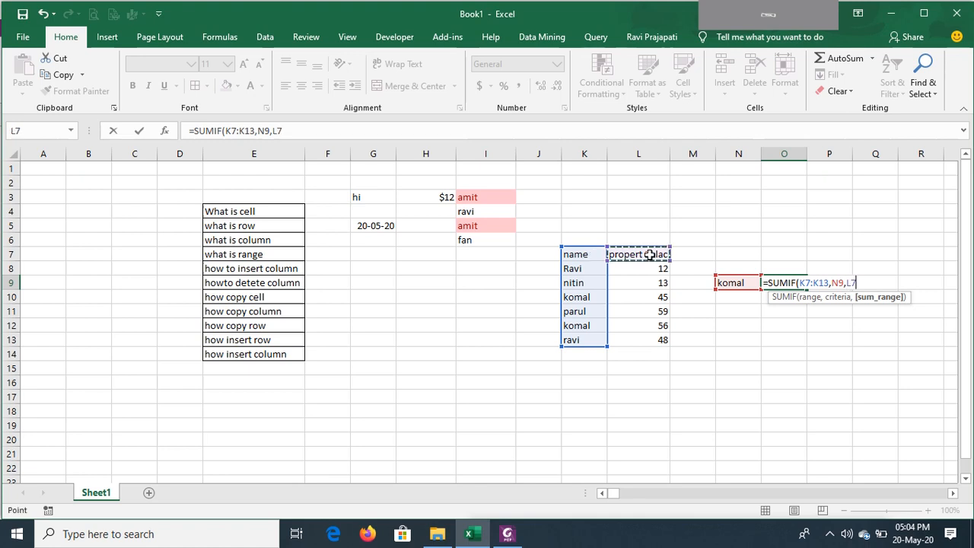
{"action": "key", "text": "ctrl+shift+Down"}
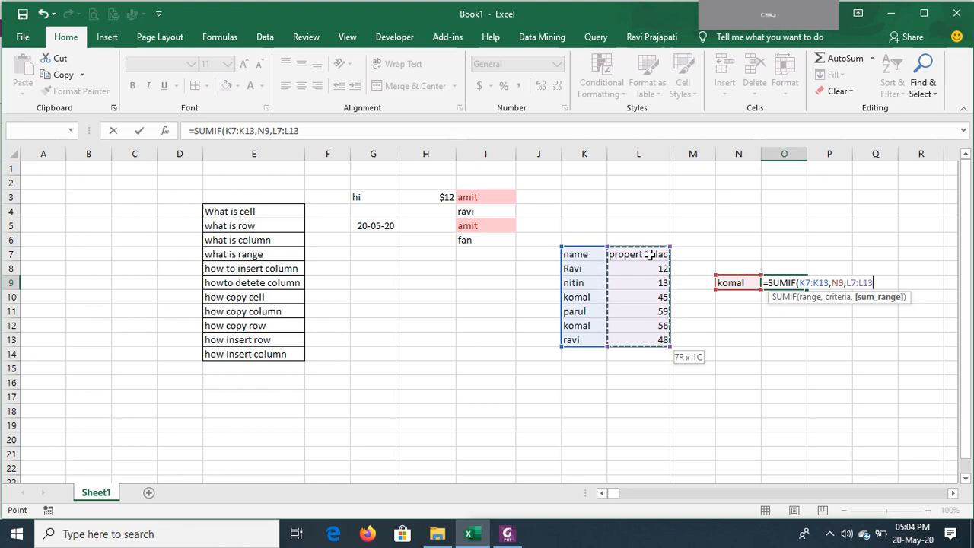
{"action": "type", "text": ")"}
{"action": "key", "text": "Return"}
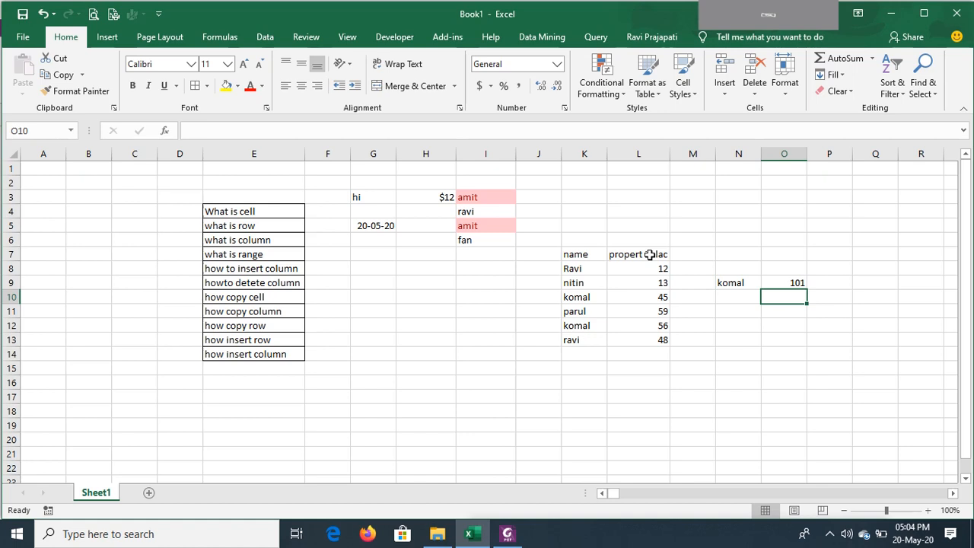
{"action": "key", "text": "Up"}
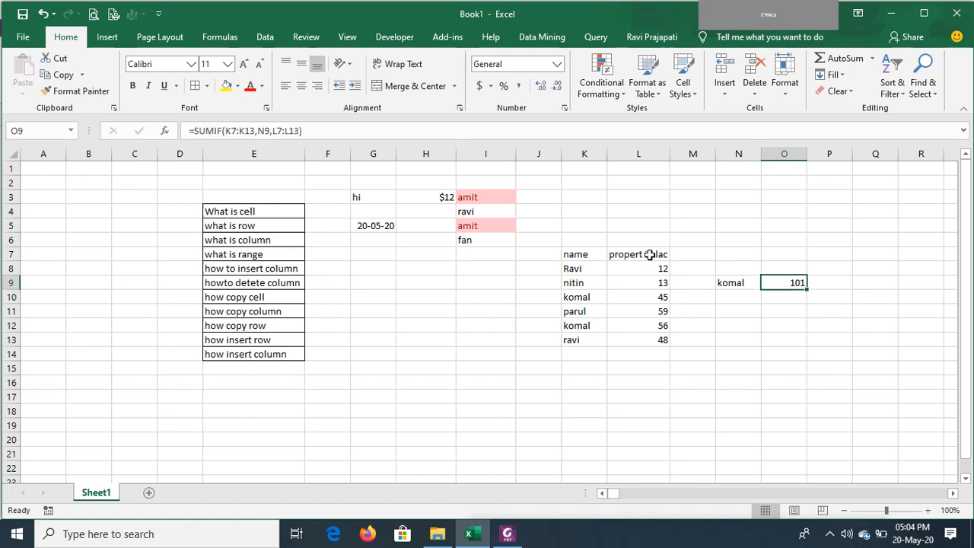
Check the table rows matching the criterion name, and clear the SUMIF formula from O9 and the name from N9.
{"action": "left_click", "coordinate": [592, 297]}
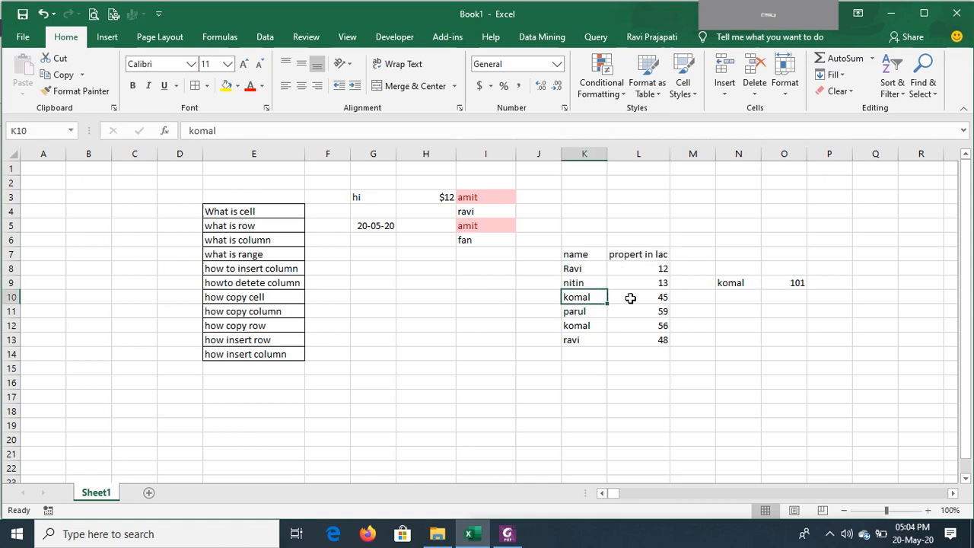
{"action": "left_click", "coordinate": [630, 297]}
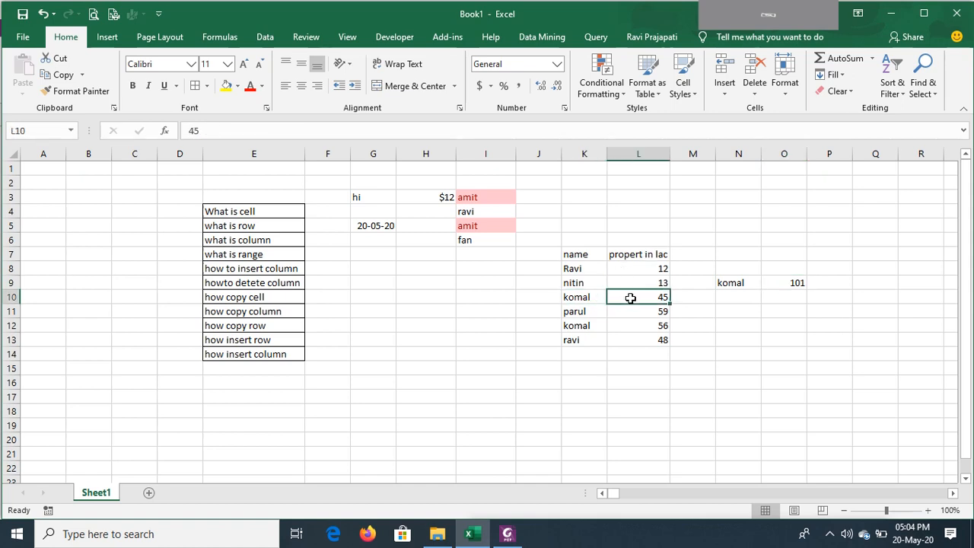
{"action": "left_click", "coordinate": [582, 327]}
{"action": "left_click", "coordinate": [624, 327]}
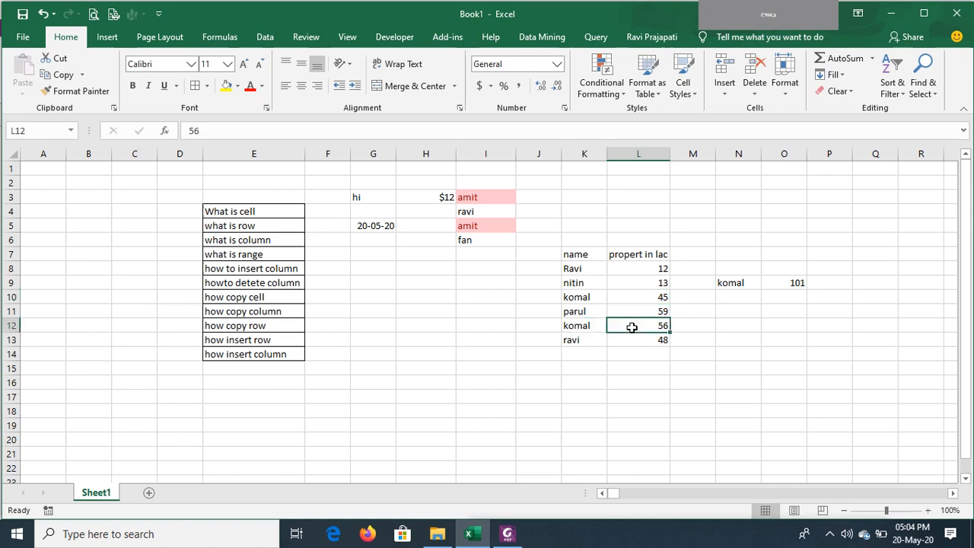
{"action": "left_click", "coordinate": [773, 283]}
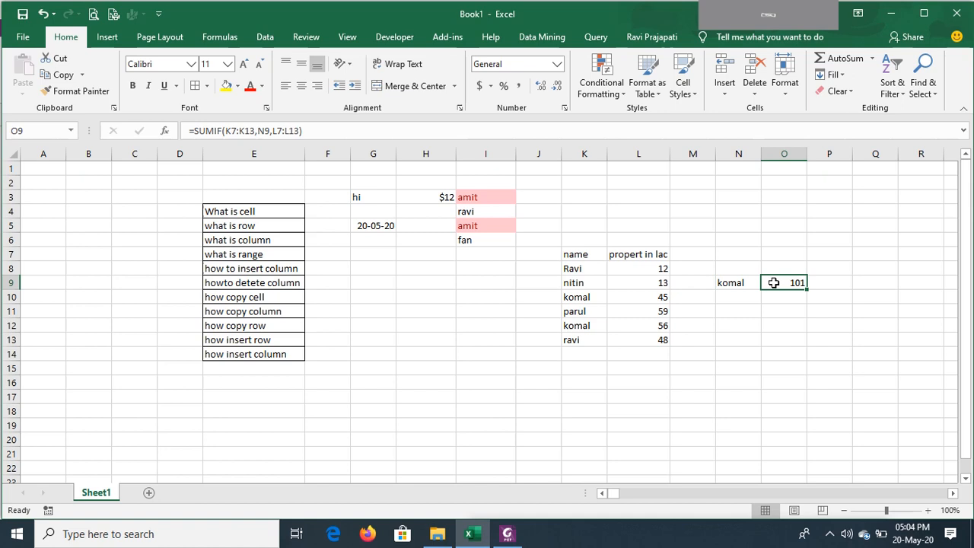
{"action": "key", "text": "Delete"}
{"action": "key", "text": "Left"}
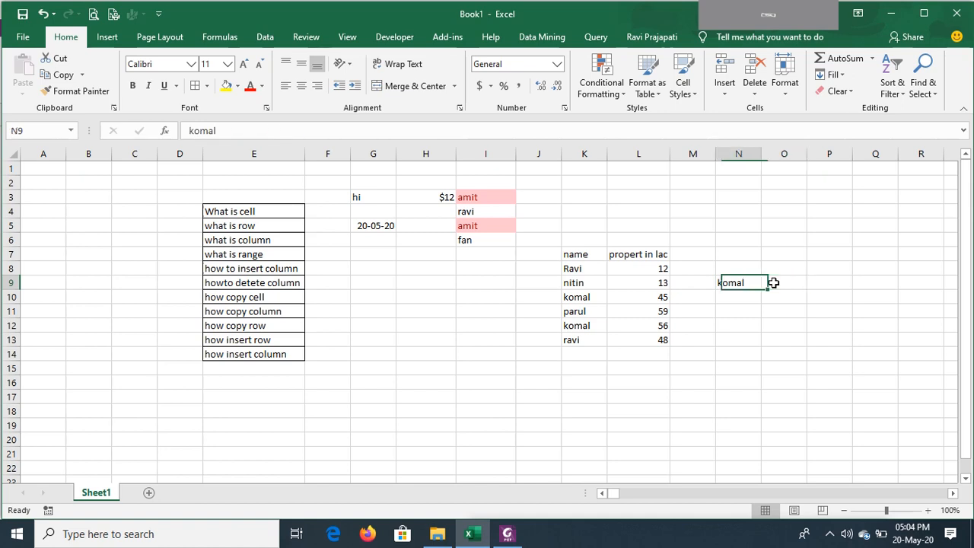
{"action": "key", "text": "Delete"}
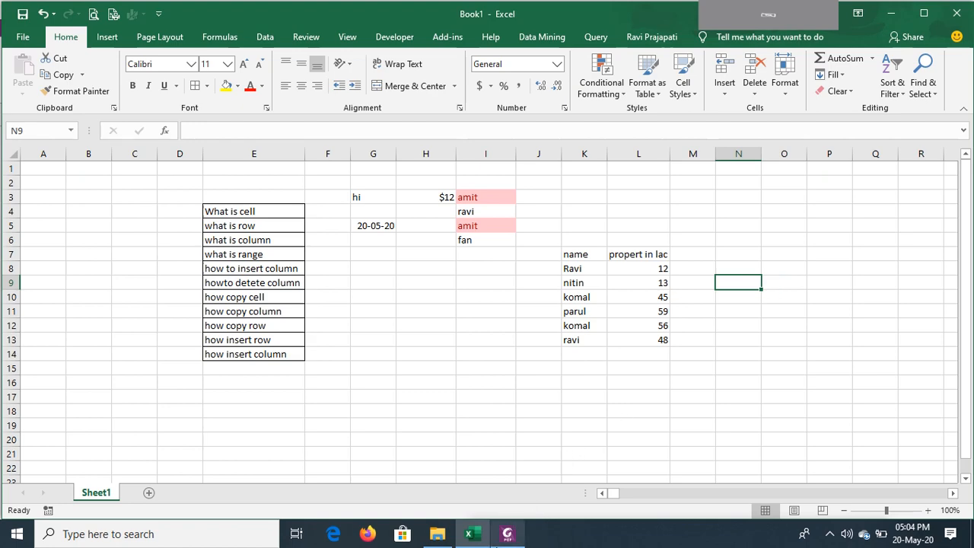
Check the Mathematical functions in the Foxit PhantomPDF syllabus, then return to Excel and replace the name in K8 with the name from K10.
{"action": "left_click", "coordinate": [507, 533]}
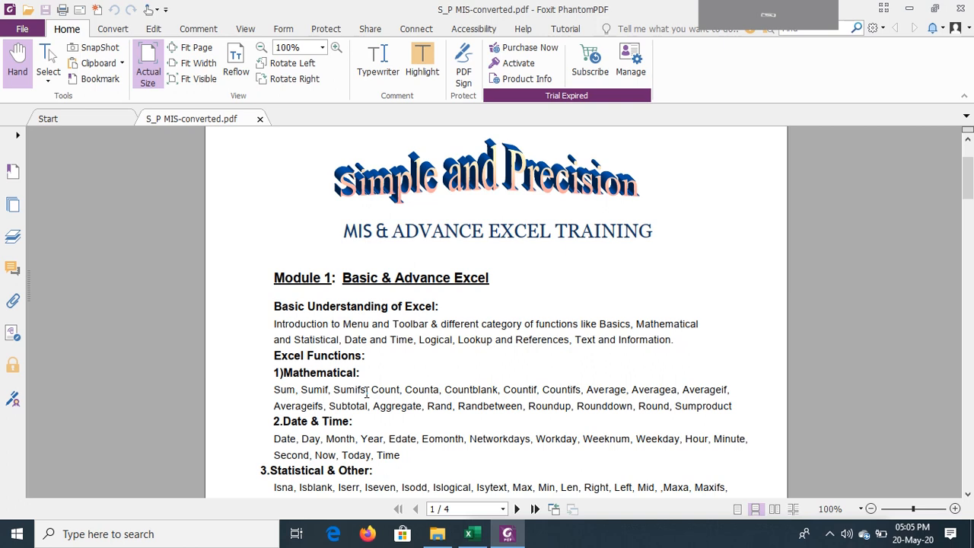
{"action": "left_click", "coordinate": [474, 534]}
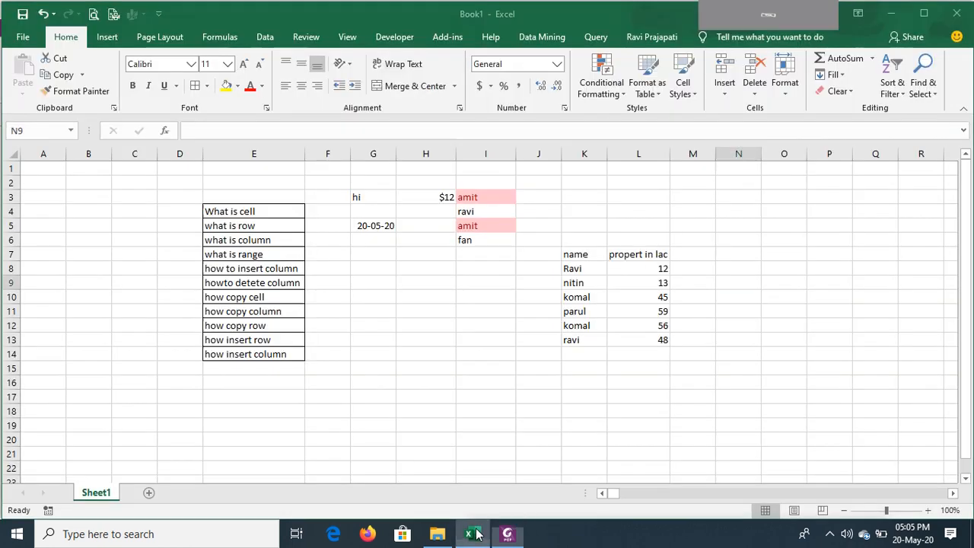
{"action": "left_click", "coordinate": [598, 267]}
{"action": "type", "text": "komal"}
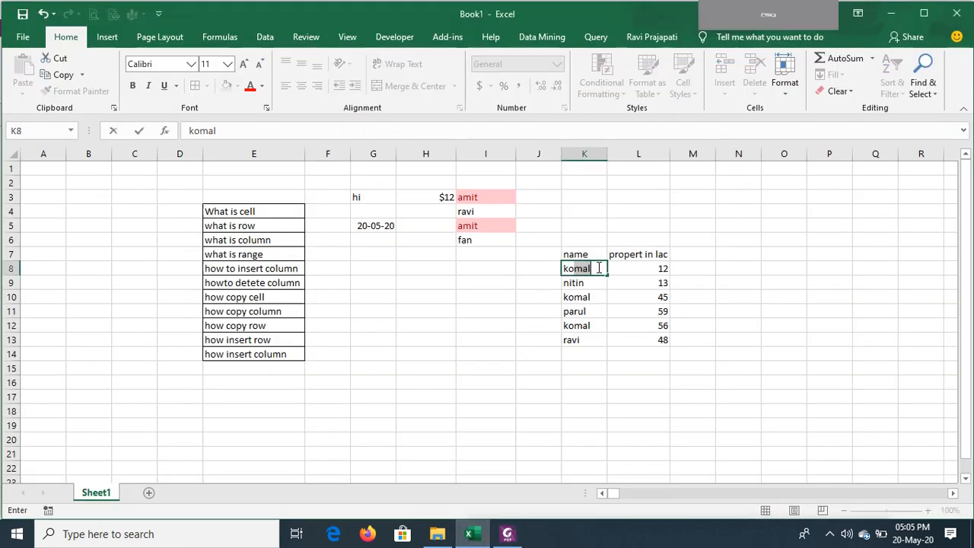
{"action": "key", "text": "Return"}
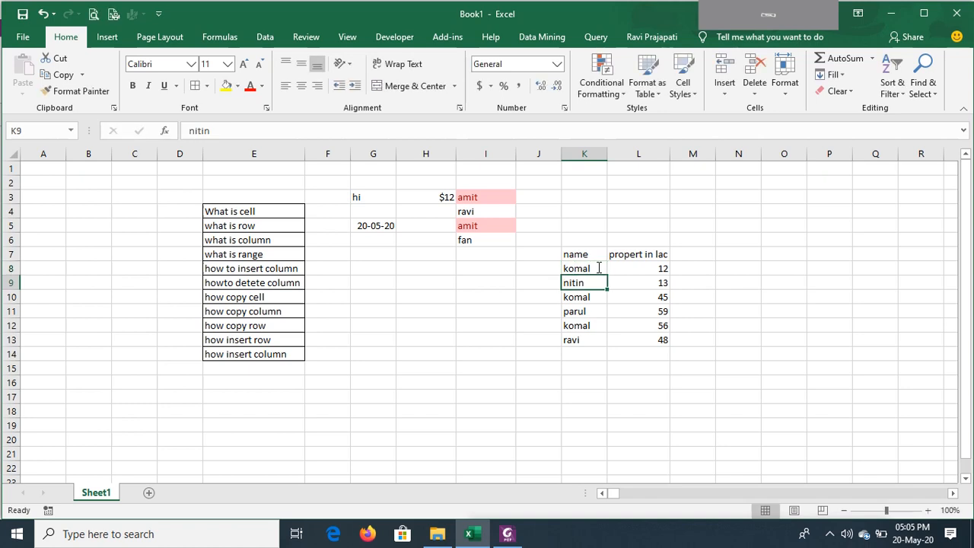
Replace the names in K9 and K13 with the name from K11.
{"action": "type", "text": "parul"}
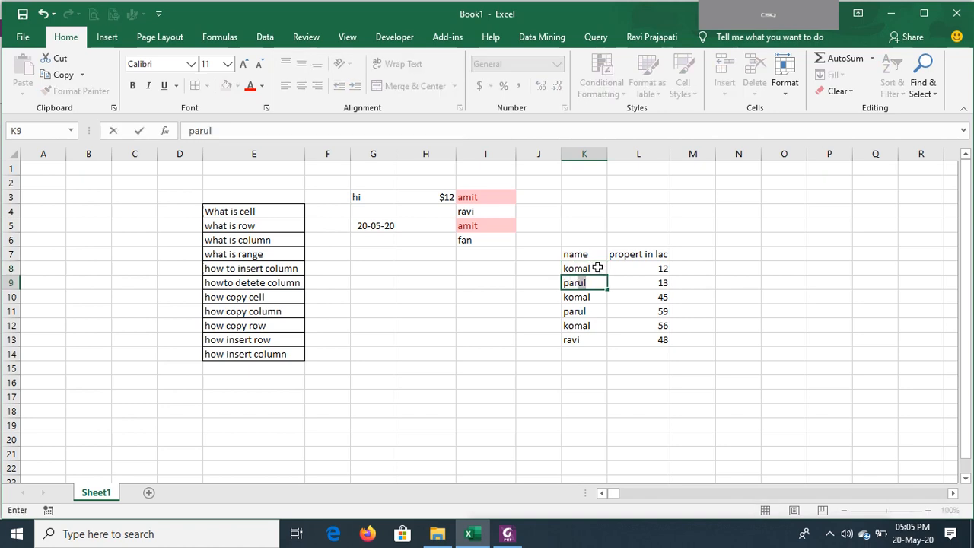
{"action": "key", "text": "Return"}
{"action": "key", "text": "Return"}
{"action": "key", "text": "Return"}
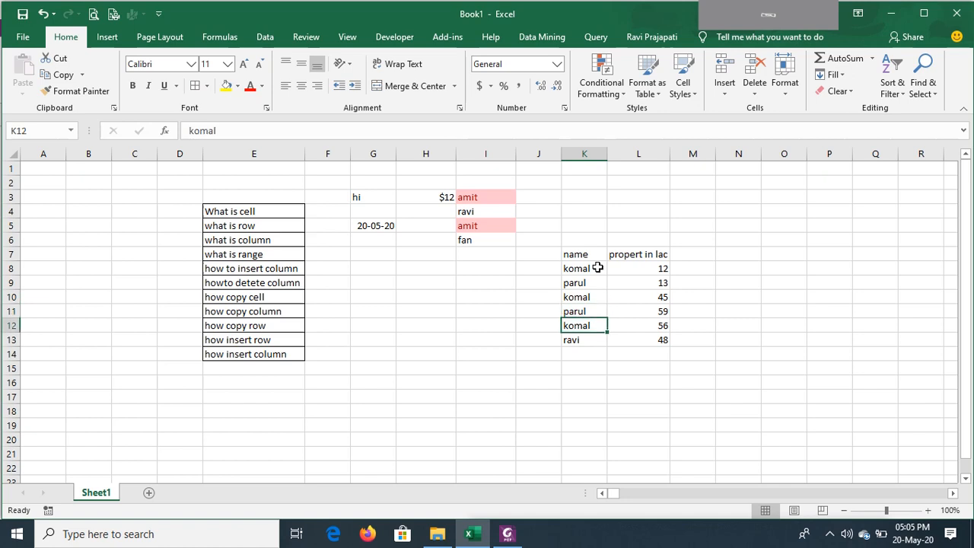
{"action": "key", "text": "Return"}
{"action": "type", "text": "parul"}
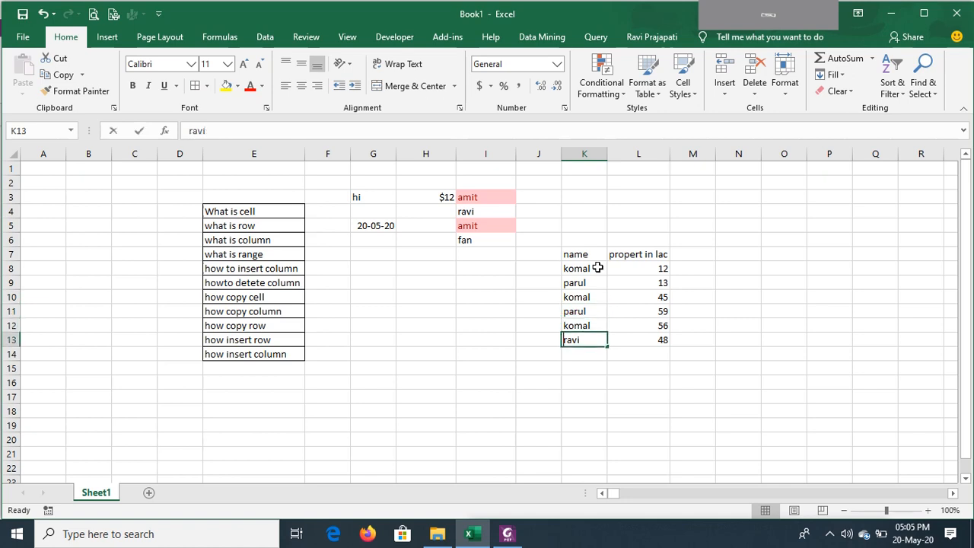
{"action": "key", "text": "Return"}
Add the header "month" in J7, beside the name column.
{"action": "key", "text": "Up"}
{"action": "key", "text": "Up"}
{"action": "key", "text": "Left"}
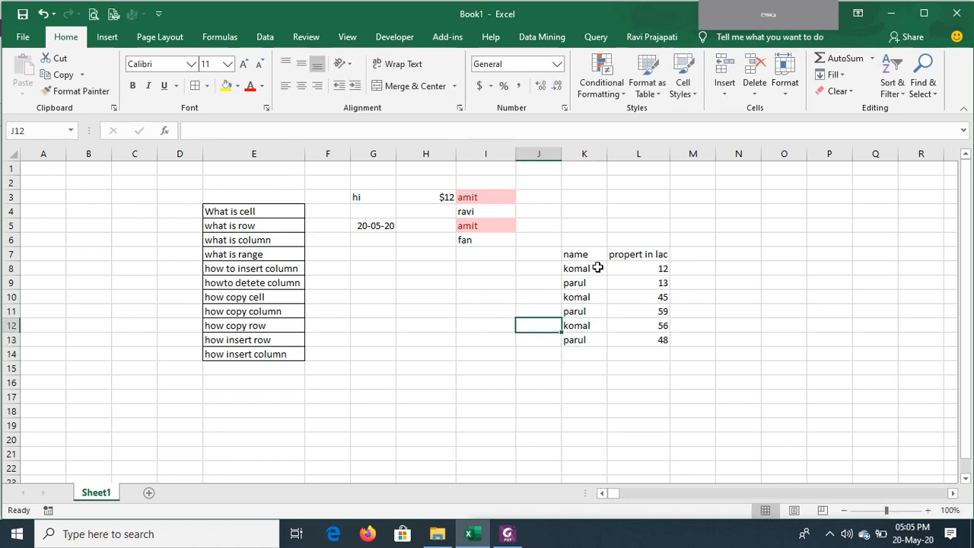
{"action": "key", "text": "Up"}
{"action": "key", "text": "Up"}
{"action": "key", "text": "Up"}
{"action": "key", "text": "Up"}
{"action": "key", "text": "Up"}
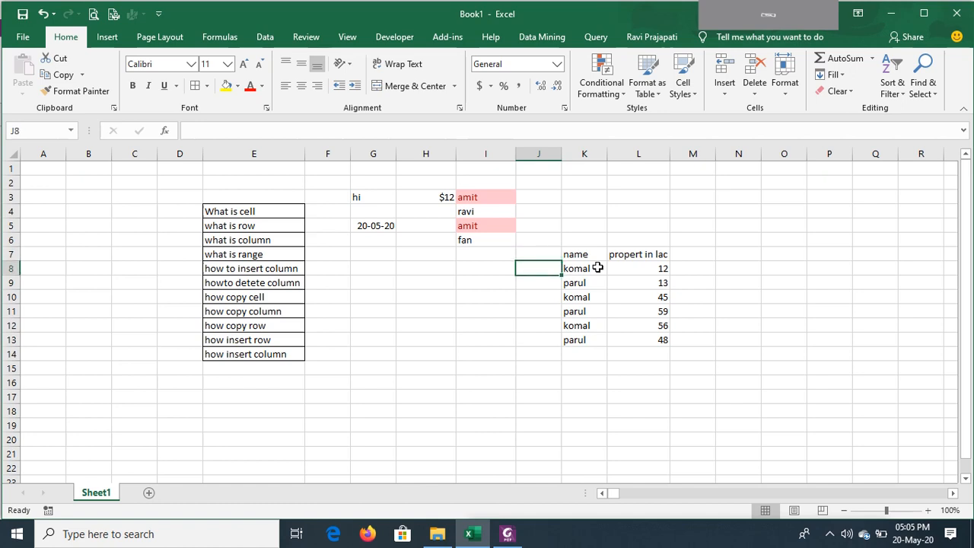
{"action": "type", "text": "month"}
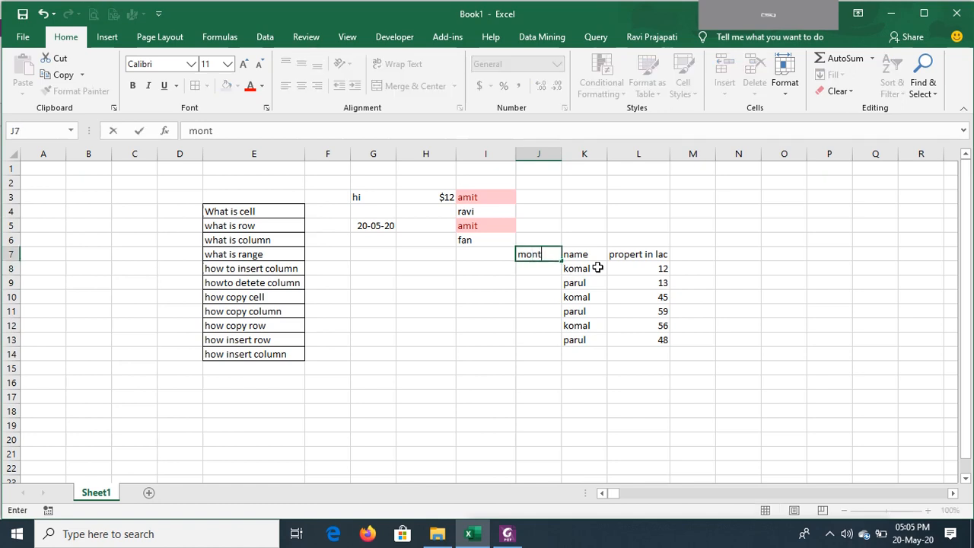
{"action": "key", "text": "Return"}
Change the header of the value column in L7 to "incom in lac".
{"action": "key", "text": "Up"}
{"action": "key", "text": "Right"}
{"action": "key", "text": "Right"}
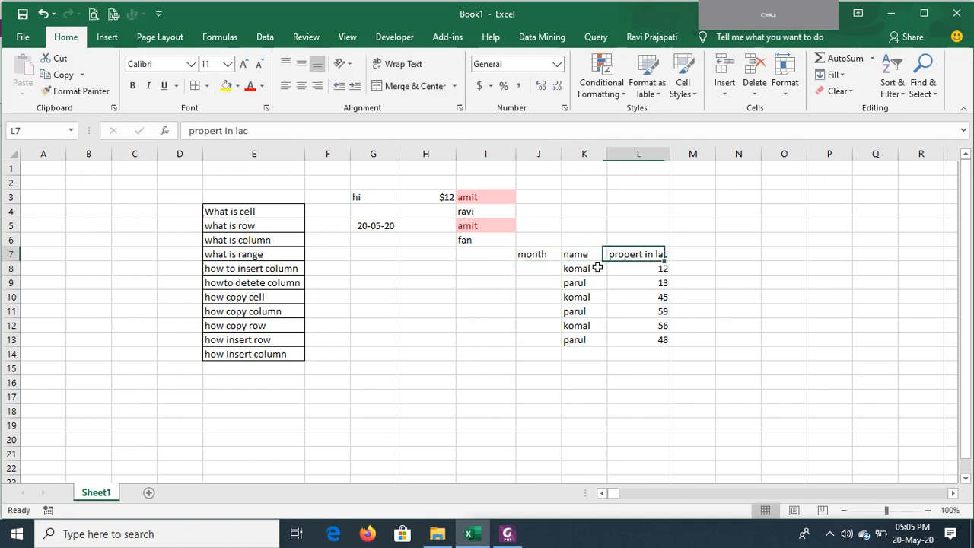
{"action": "type", "text": "incom"}
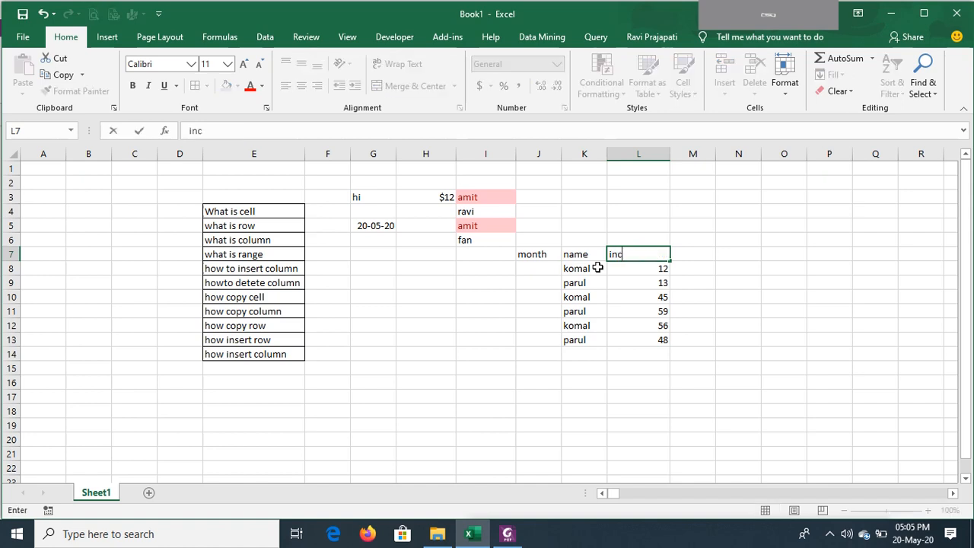
{"action": "type", "text": " in la"}
{"action": "type", "text": "c"}
{"action": "key", "text": "Return"}
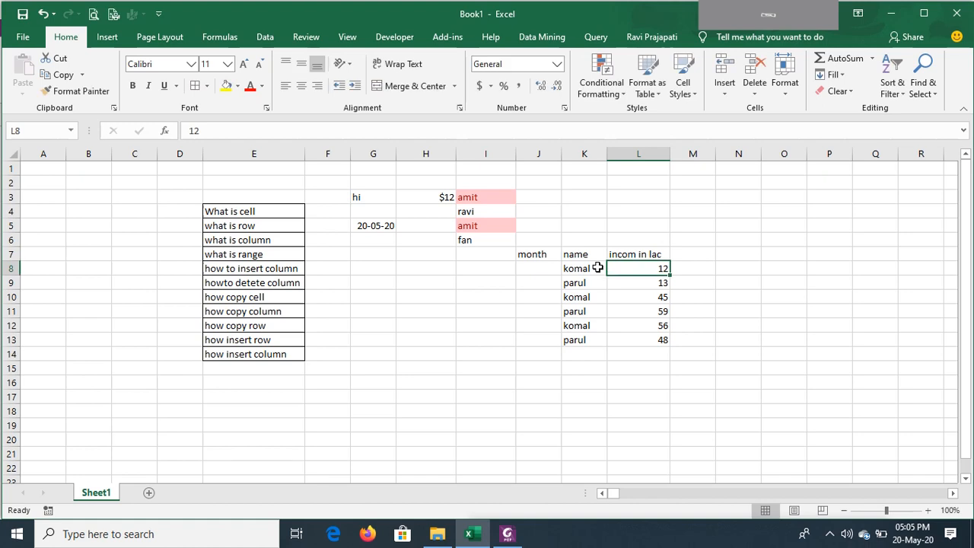
Enter "january" in J8 and fill it down through J10.
{"action": "key", "text": "Left"}
{"action": "key", "text": "Left"}
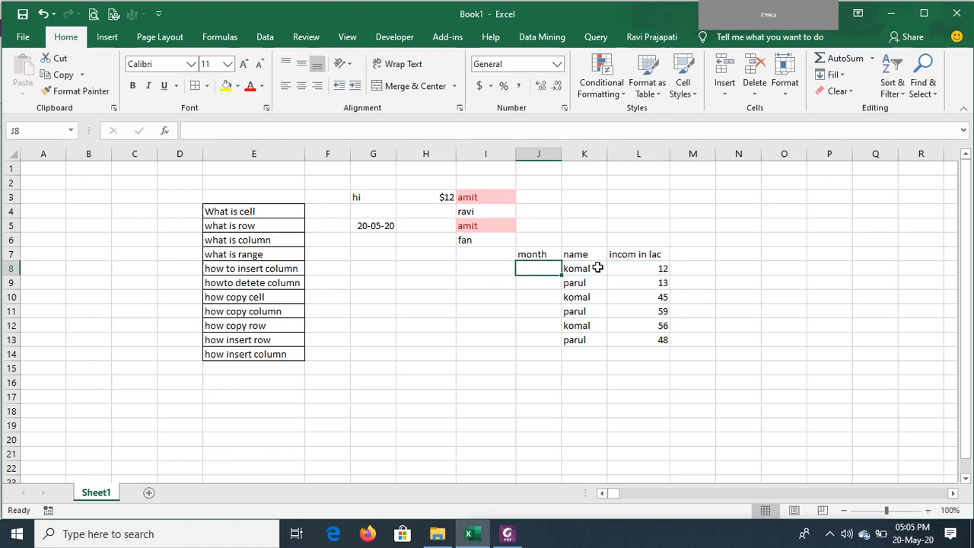
{"action": "type", "text": "janua"}
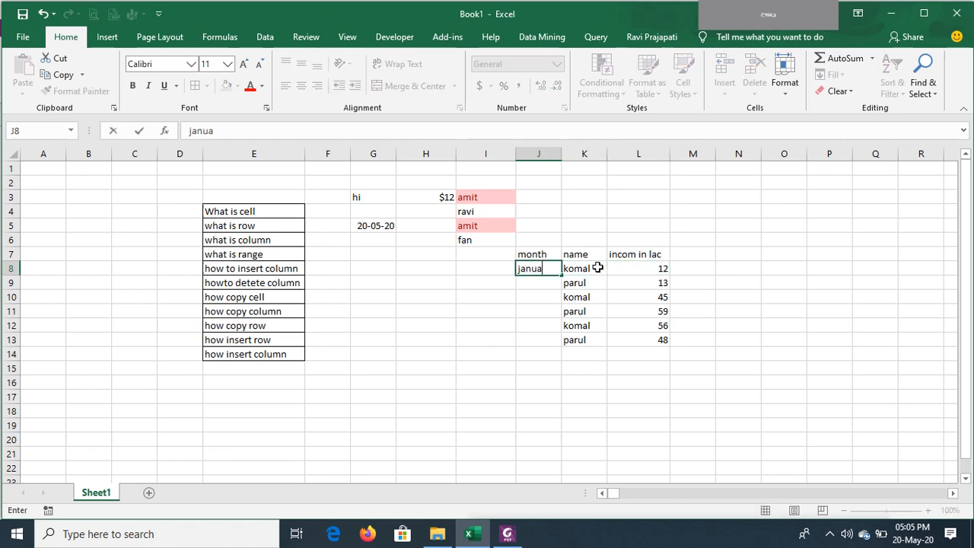
{"action": "type", "text": "ry"}
{"action": "key", "text": "Return"}
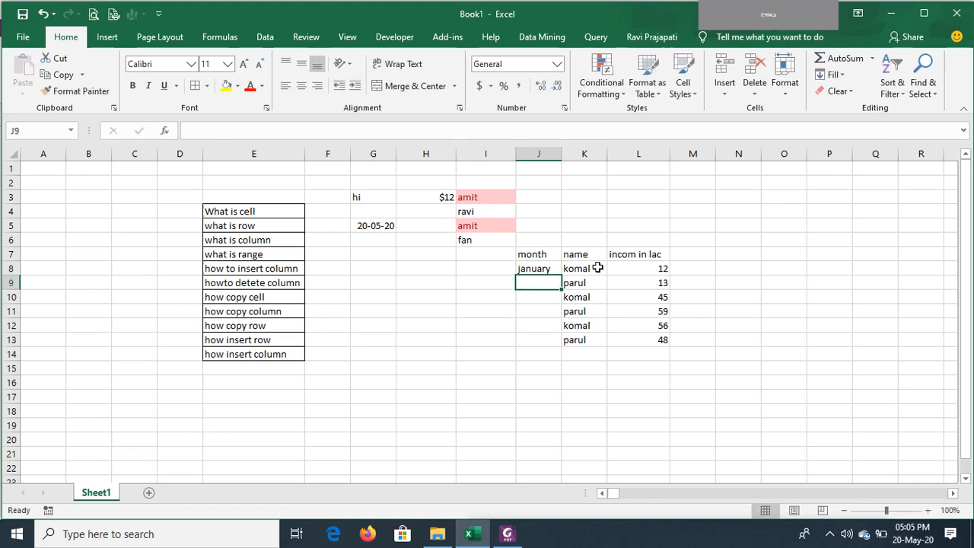
{"action": "key", "text": "Up"}
{"action": "key", "text": "shift+Down"}
{"action": "key", "text": "shift+Down"}
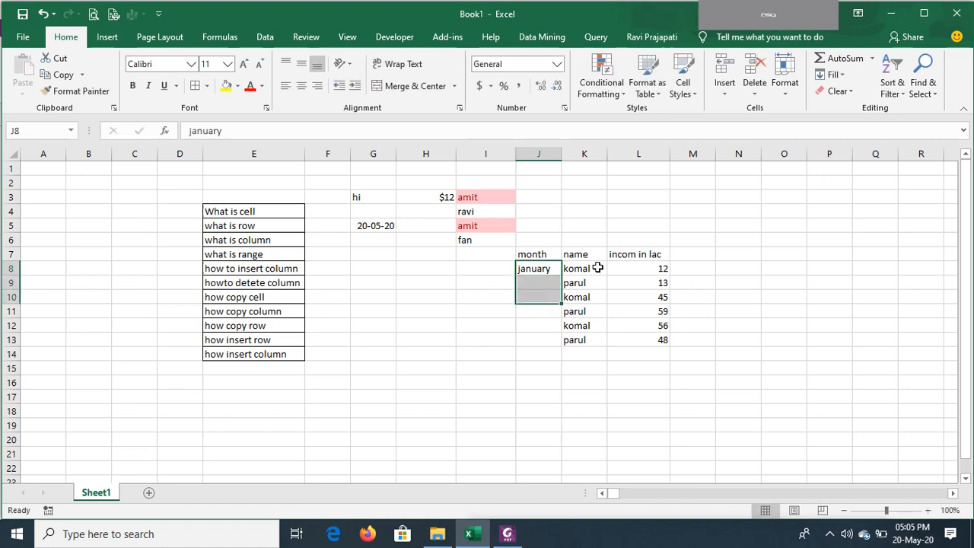
{"action": "key", "text": "ctrl+d"}
Enter "february" in J11 and fill it down through J13.
{"action": "key", "text": "Down"}
{"action": "key", "text": "Down"}
{"action": "key", "text": "Down"}
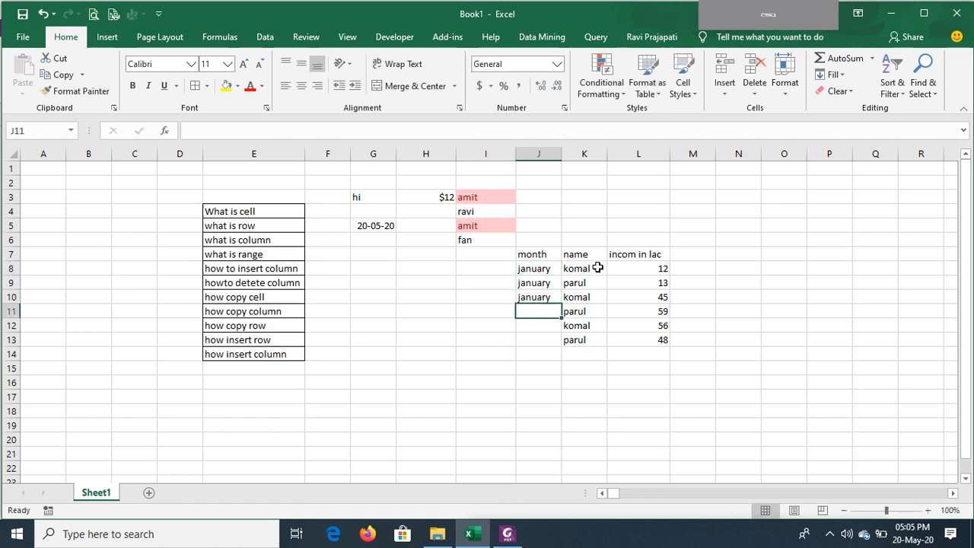
{"action": "type", "text": "feb"}
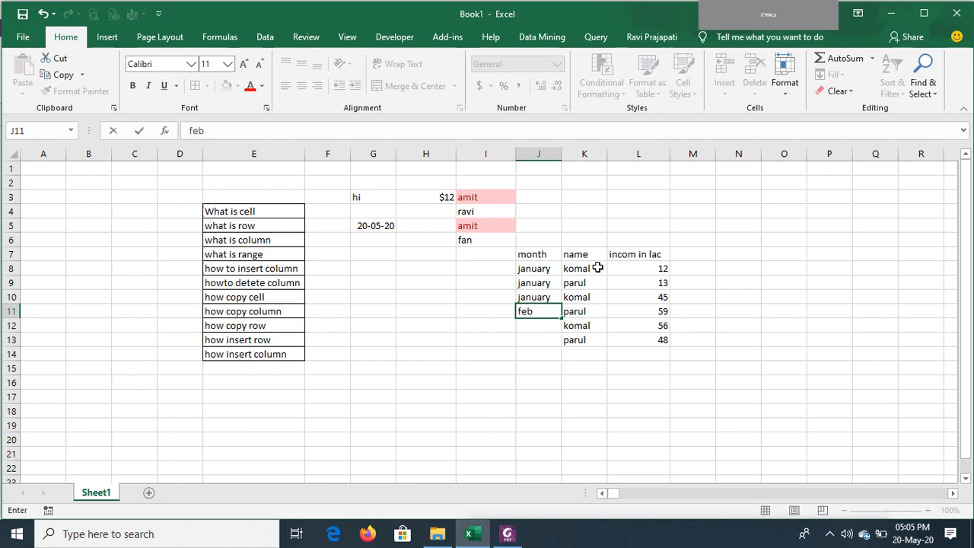
{"action": "type", "text": "ruary"}
{"action": "key", "text": "Return"}
{"action": "key", "text": "Up"}
{"action": "key", "text": "shift+Down"}
{"action": "key", "text": "shift+Down"}
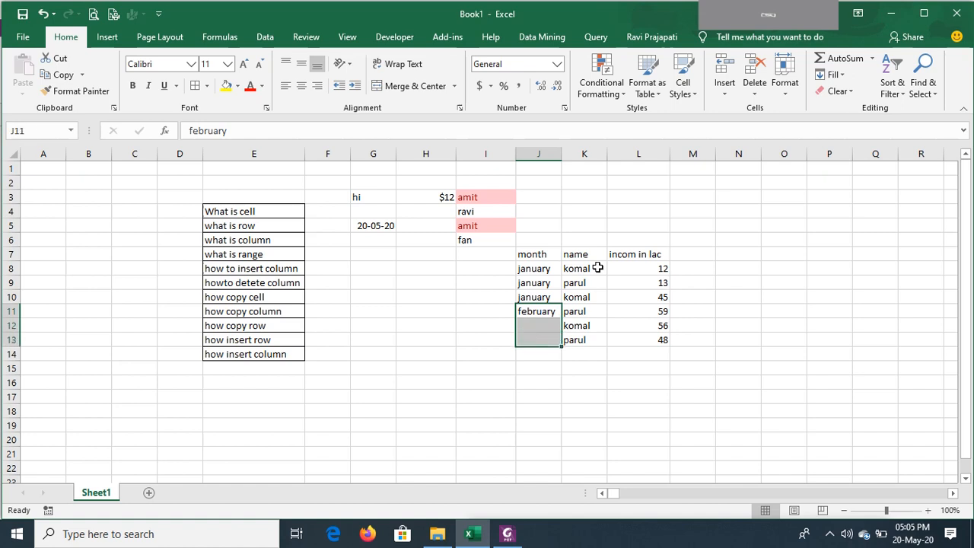
{"action": "key", "text": "ctrl+d"}
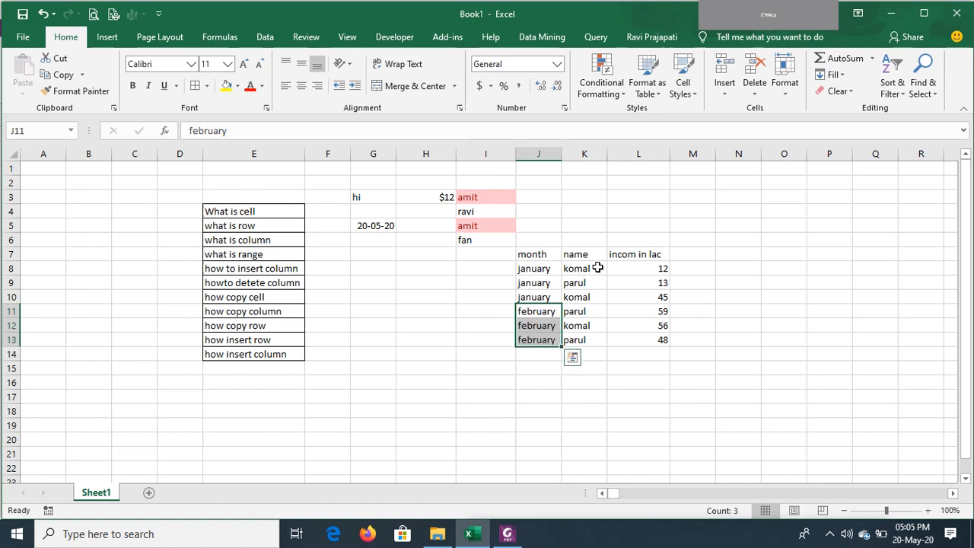
Enter two lookup criteria beside the table: the name from K8 in O9 and "january" in N9.
{"action": "left_click", "coordinate": [539, 283]}
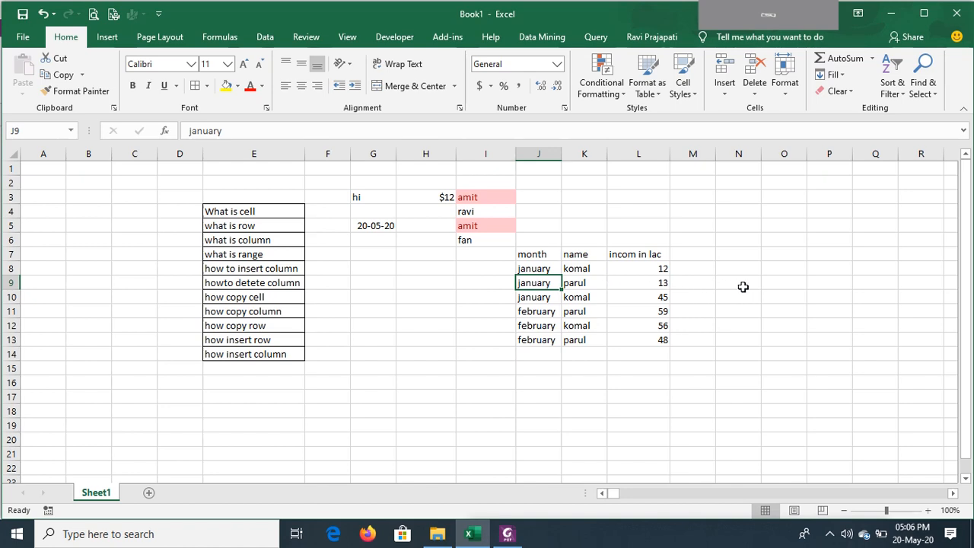
{"action": "left_click", "coordinate": [788, 285]}
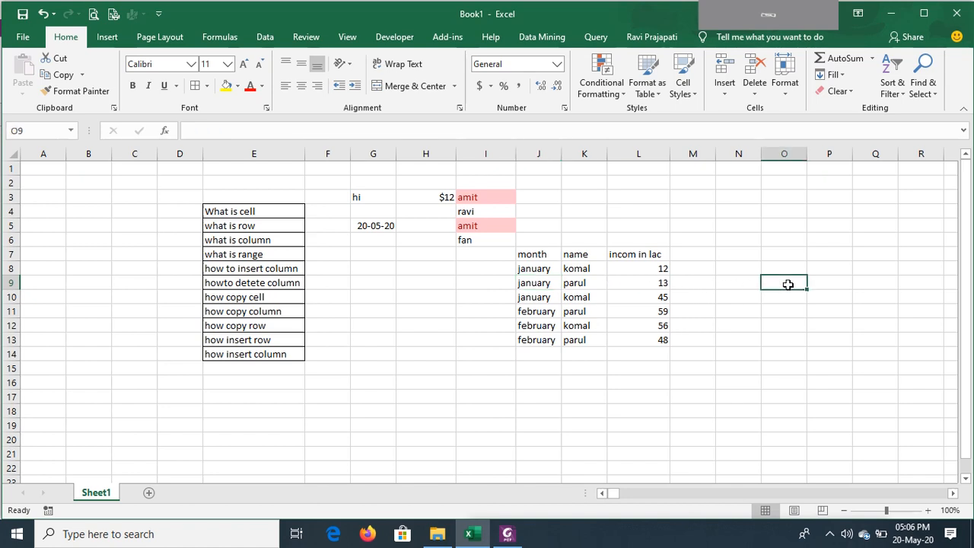
{"action": "type", "text": "koma"}
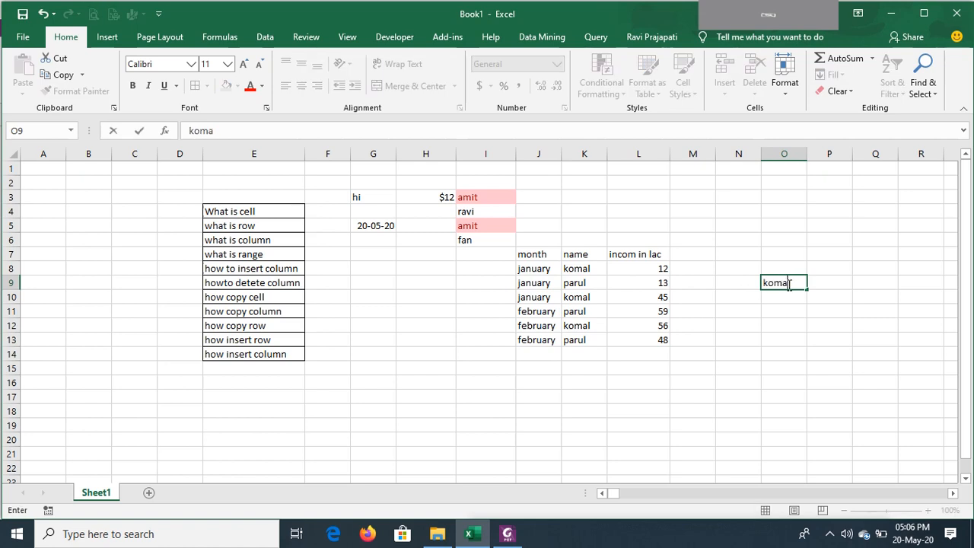
{"action": "type", "text": "l"}
{"action": "key", "text": "Return"}
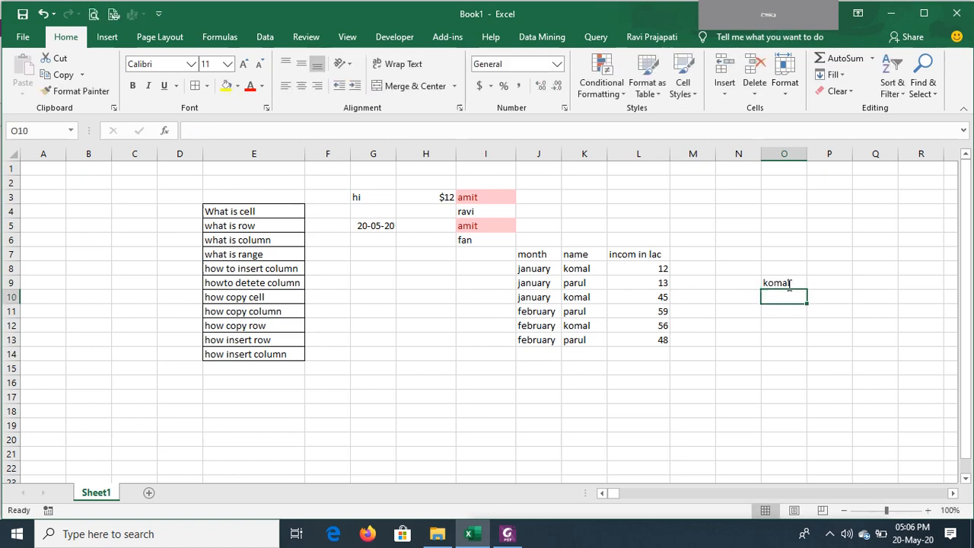
{"action": "key", "text": "Up"}
{"action": "key", "text": "Left"}
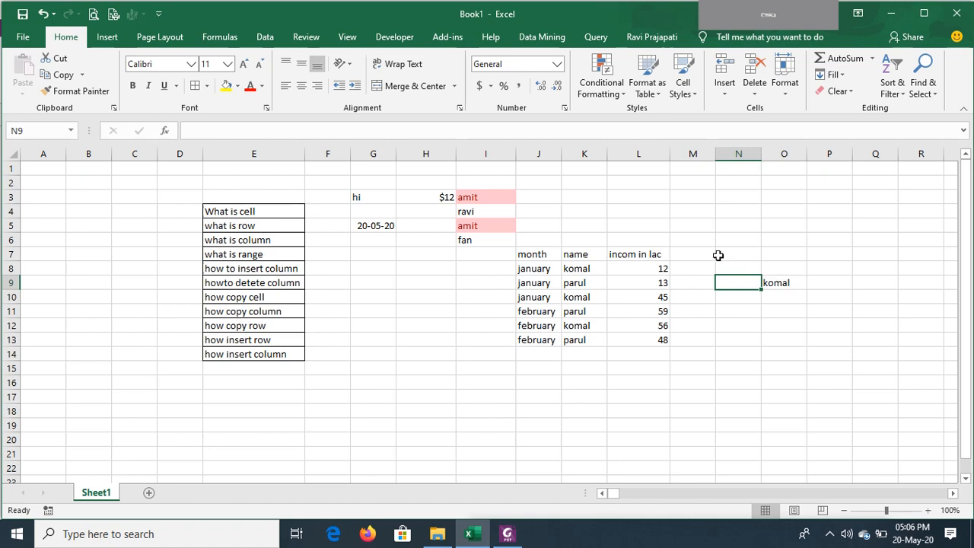
{"action": "type", "text": "january"}
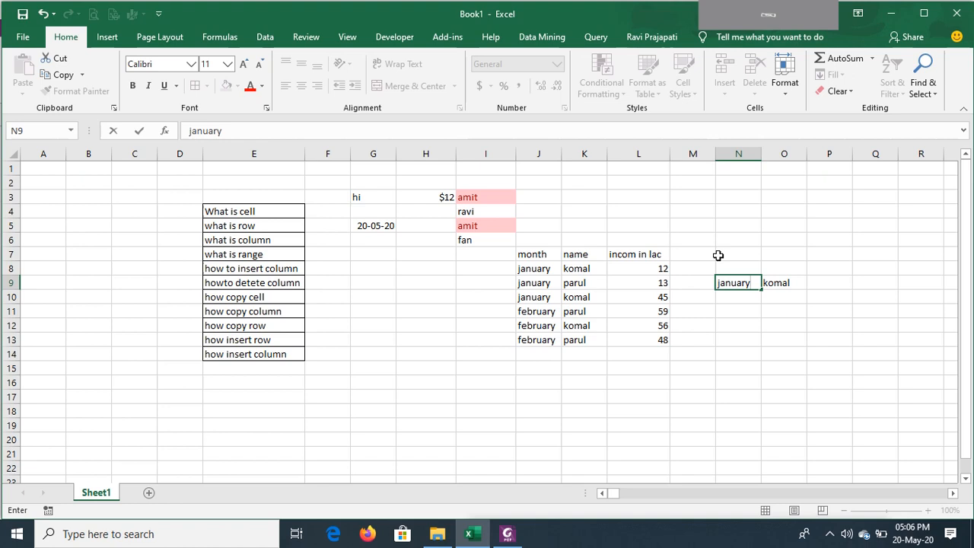
{"action": "key", "text": "Return"}
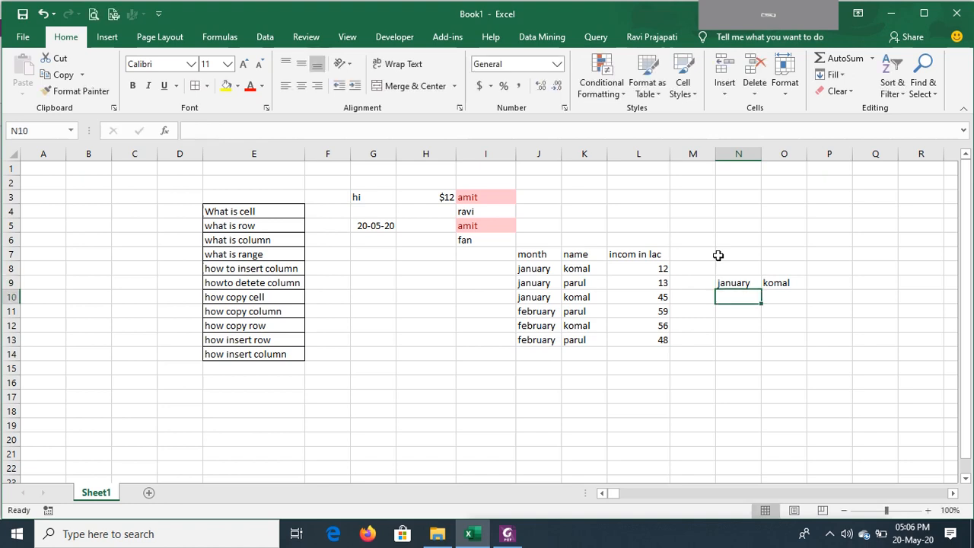
Examine the income values in L8:L13 and the rows matching both the month in N9 and the name in O9.
{"action": "key", "text": "Up"}
{"action": "key", "text": "Right"}
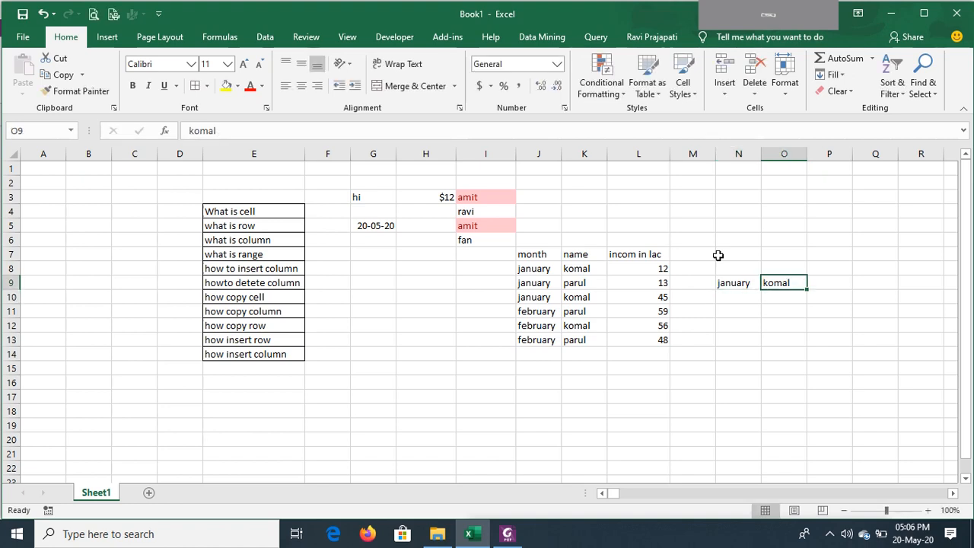
{"action": "key", "text": "Right"}
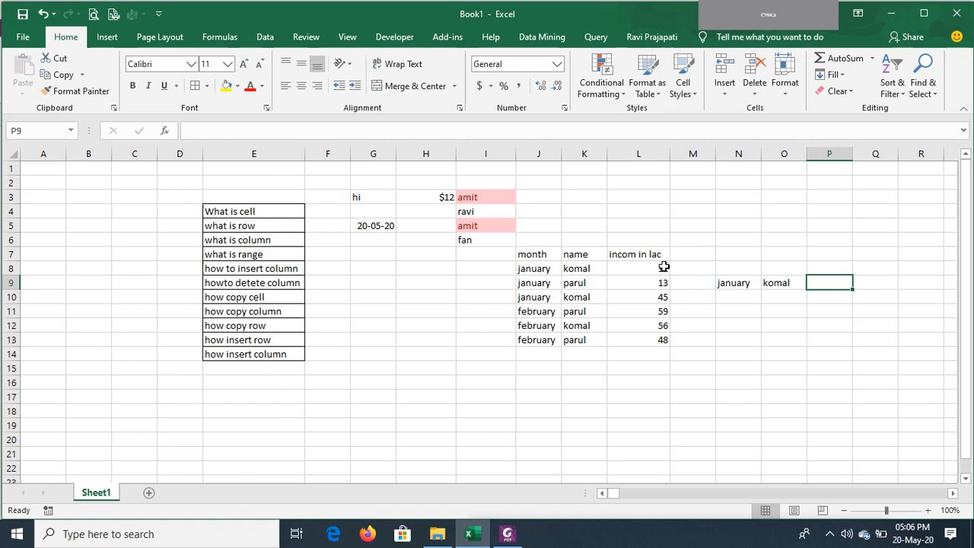
{"action": "left_click_drag", "start_coordinate": [650, 268], "coordinate": [637, 340]}
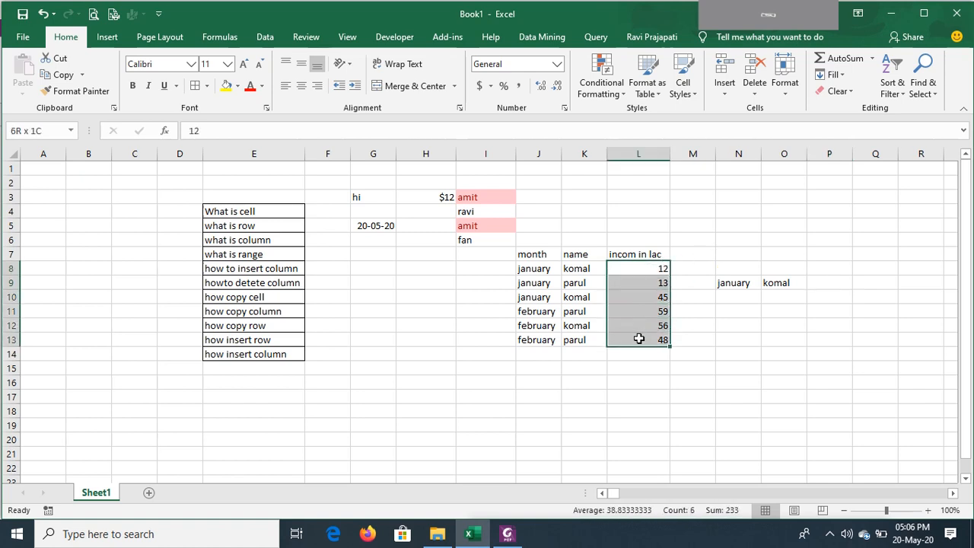
{"action": "left_click", "coordinate": [633, 280]}
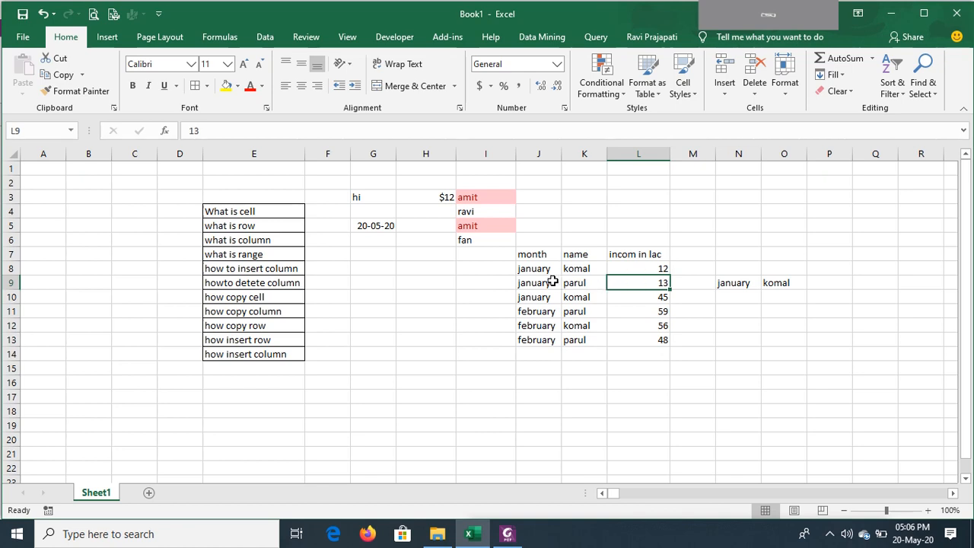
{"action": "left_click_drag", "start_coordinate": [543, 267], "coordinate": [542, 297]}
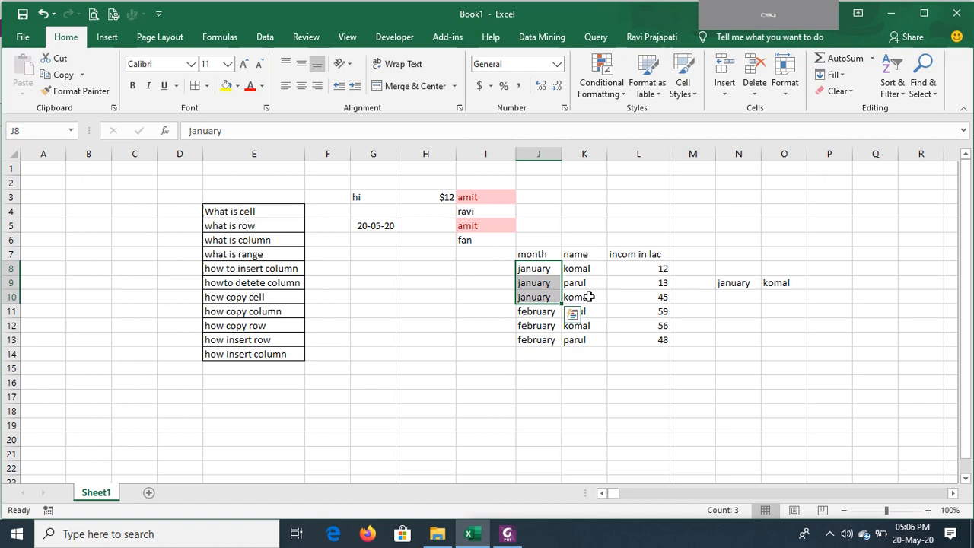
{"action": "left_click", "coordinate": [651, 300]}
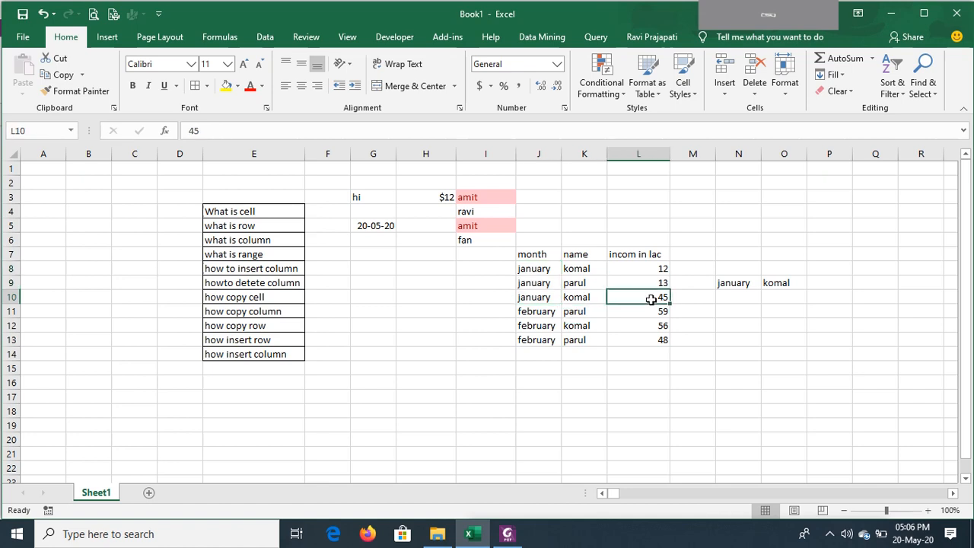
{"action": "left_click", "coordinate": [628, 266]}
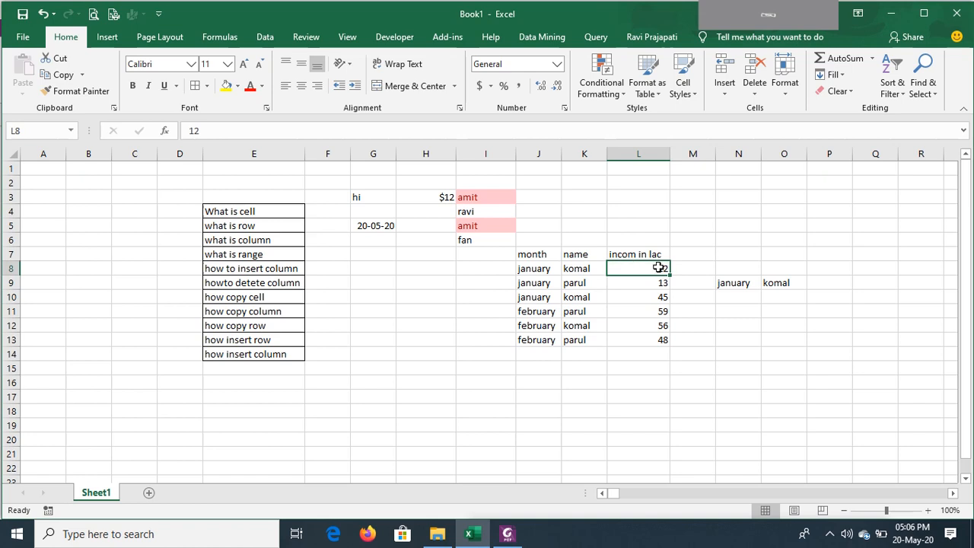
Start a SUMIFS formula in P9 with the income column L7:L13 as the sum range.
{"action": "left_click", "coordinate": [814, 283]}
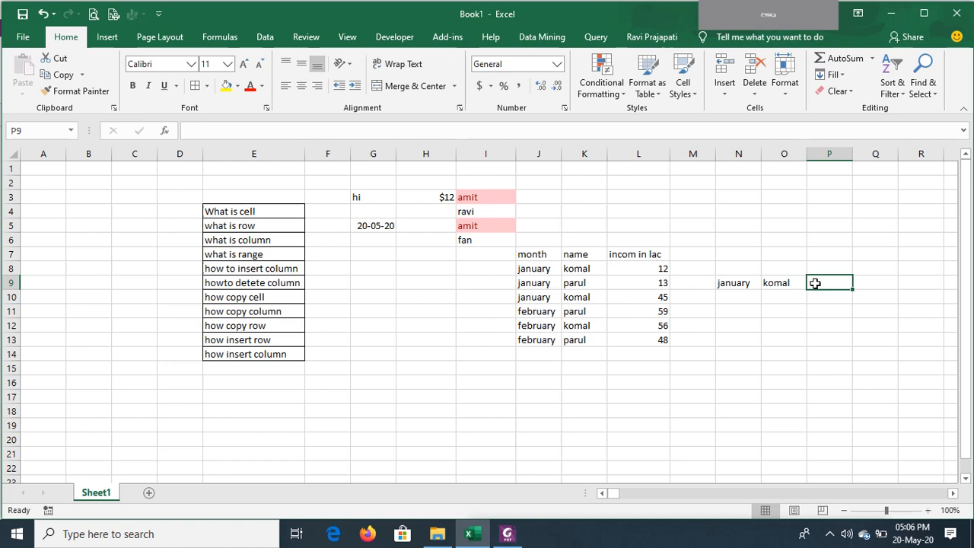
{"action": "type", "text": "="}
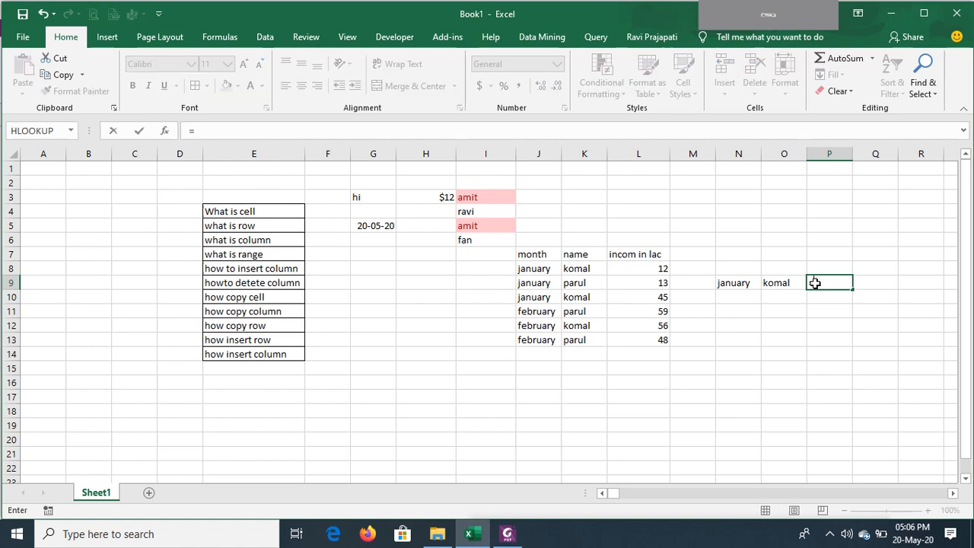
{"action": "type", "text": "sumifs"}
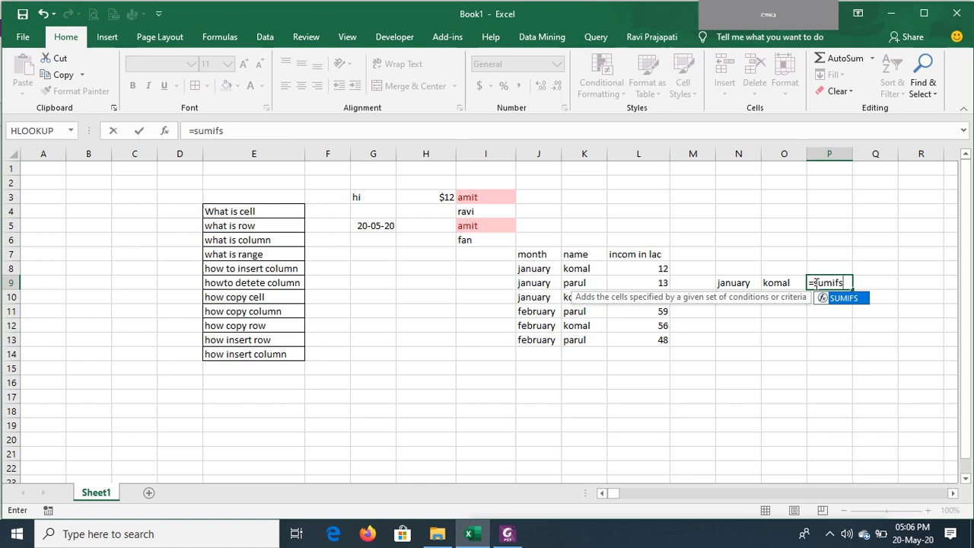
{"action": "type", "text": "("}
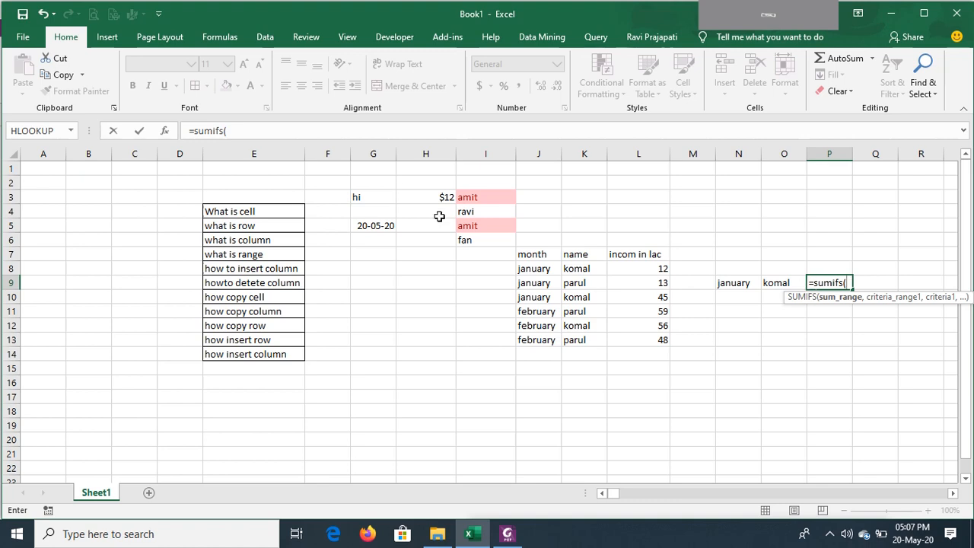
{"action": "left_click", "coordinate": [640, 256]}
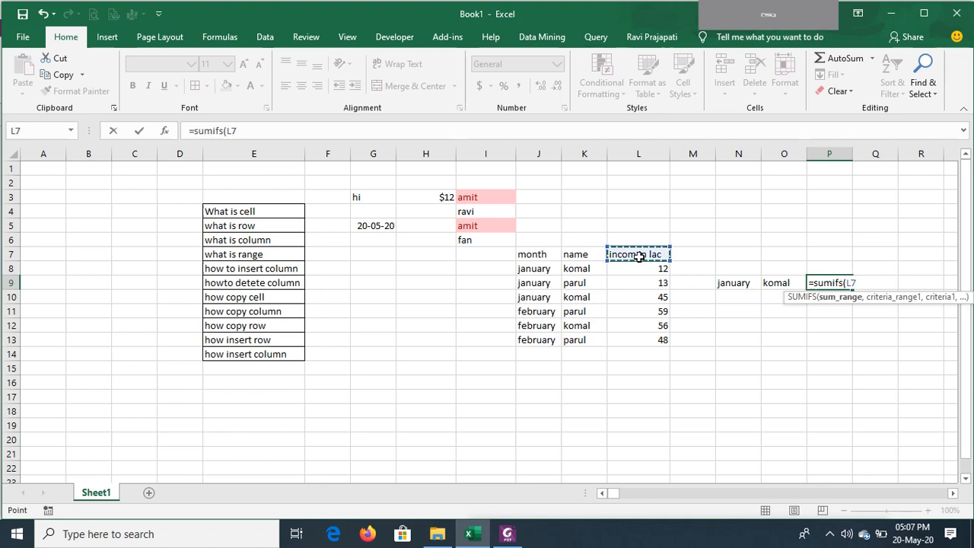
{"action": "key", "text": "ctrl+shift+Down"}
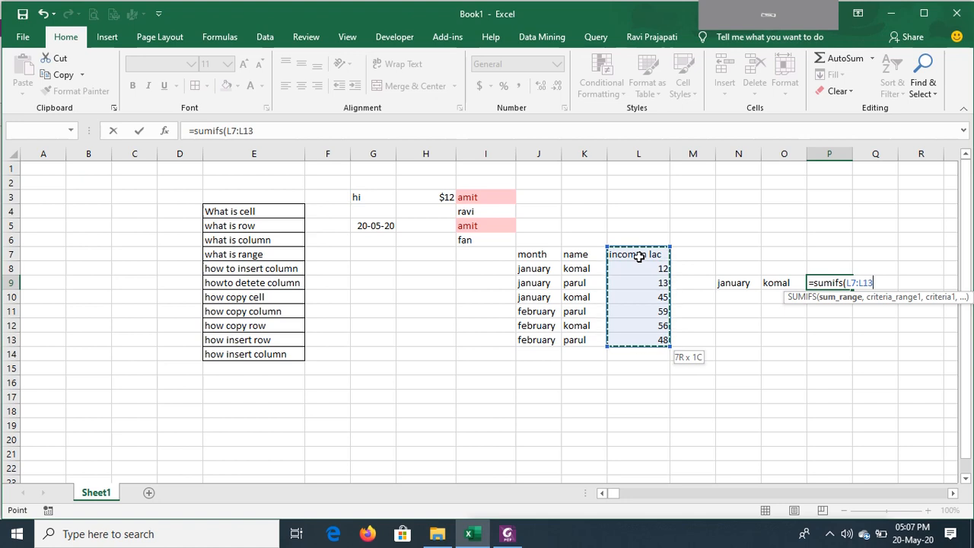
{"action": "type", "text": ","}
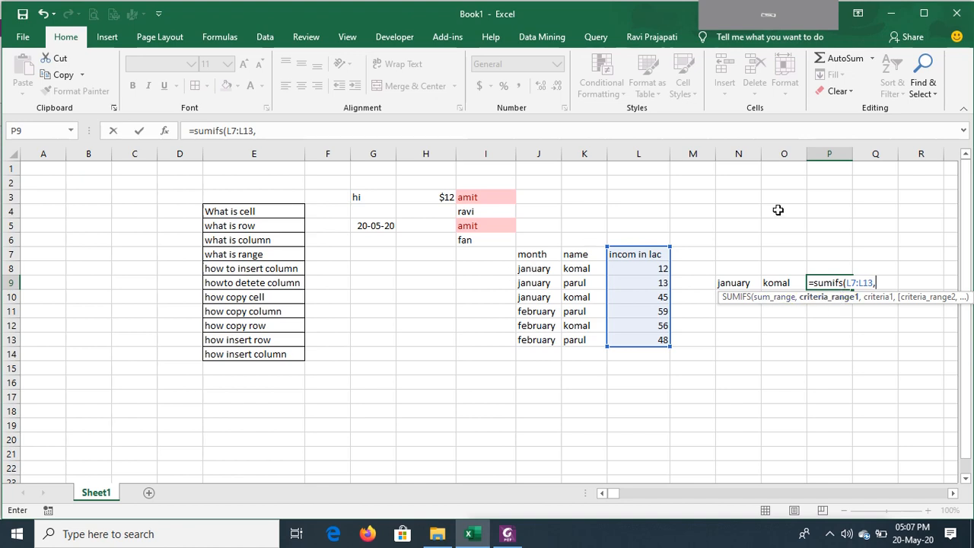
Add the first SUMIFS condition, matching the name column K7:K13 against O9.
{"action": "left_click", "coordinate": [571, 257]}
{"action": "key", "text": "ctrl+shift+Down"}
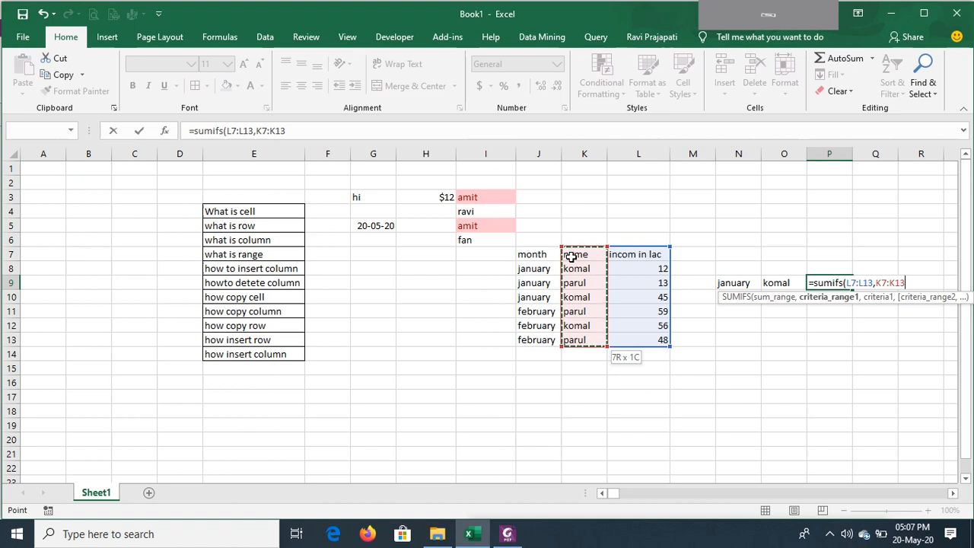
{"action": "type", "text": ","}
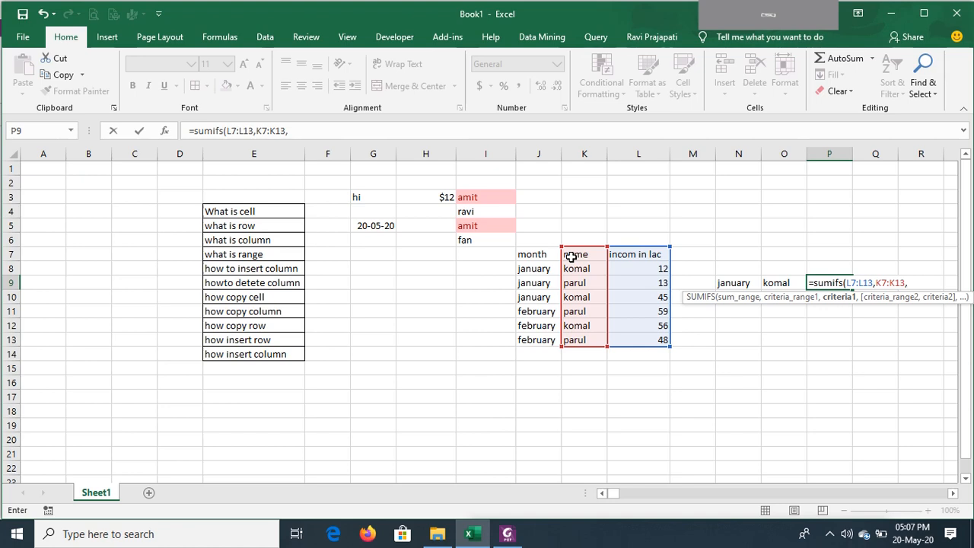
{"action": "left_click", "coordinate": [786, 283]}
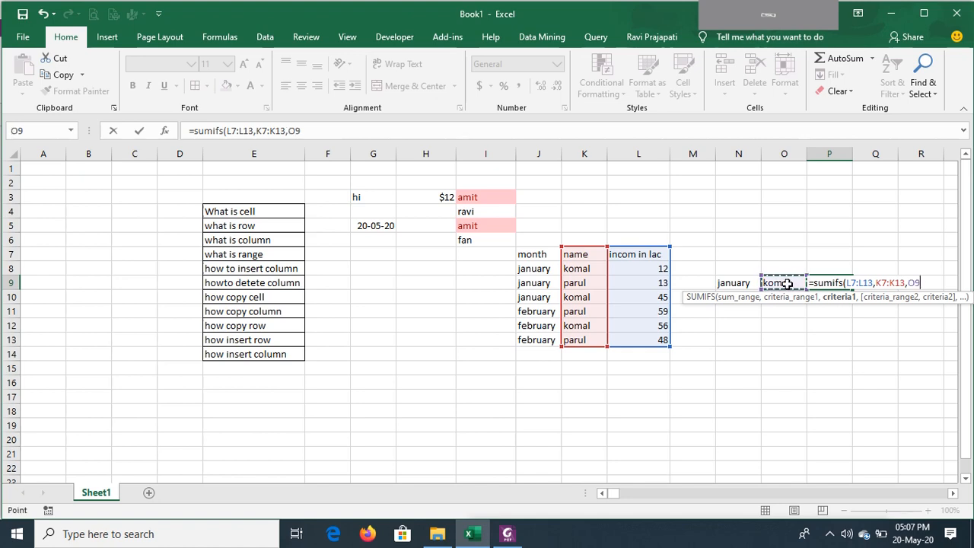
{"action": "type", "text": ","}
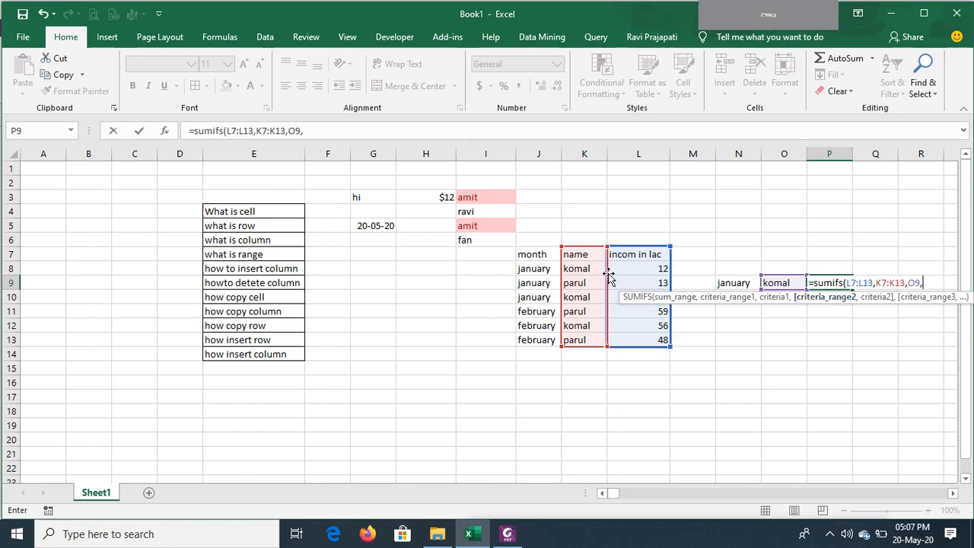
Add the second condition, matching the month column J7:J13 against N9, and complete the SUMIFS formula.
{"action": "left_click_drag", "start_coordinate": [536, 254], "coordinate": [540, 342]}
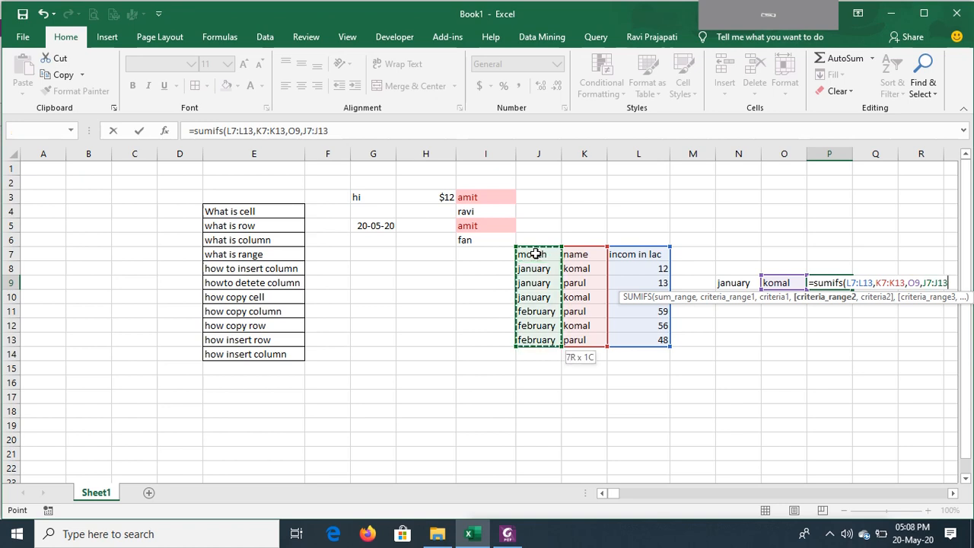
{"action": "type", "text": ","}
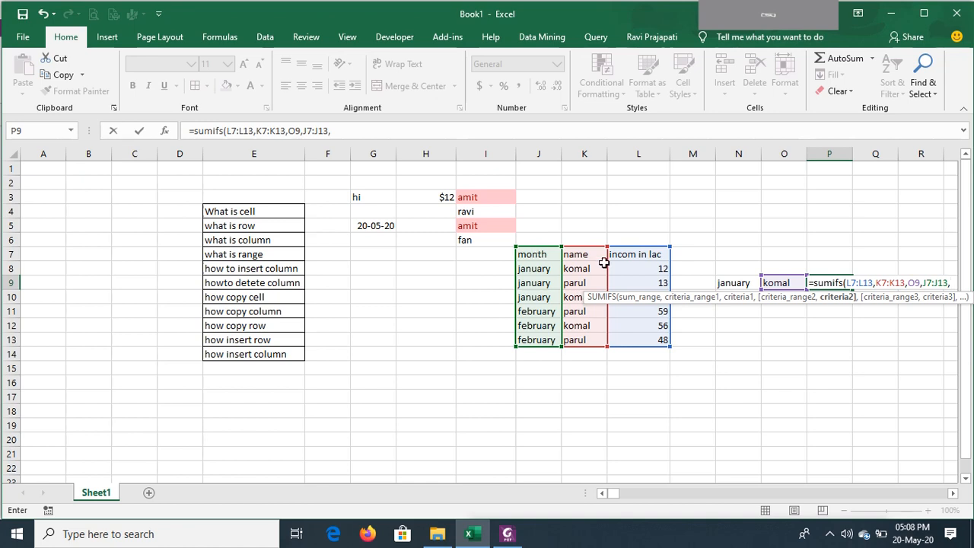
{"action": "left_click", "coordinate": [738, 282]}
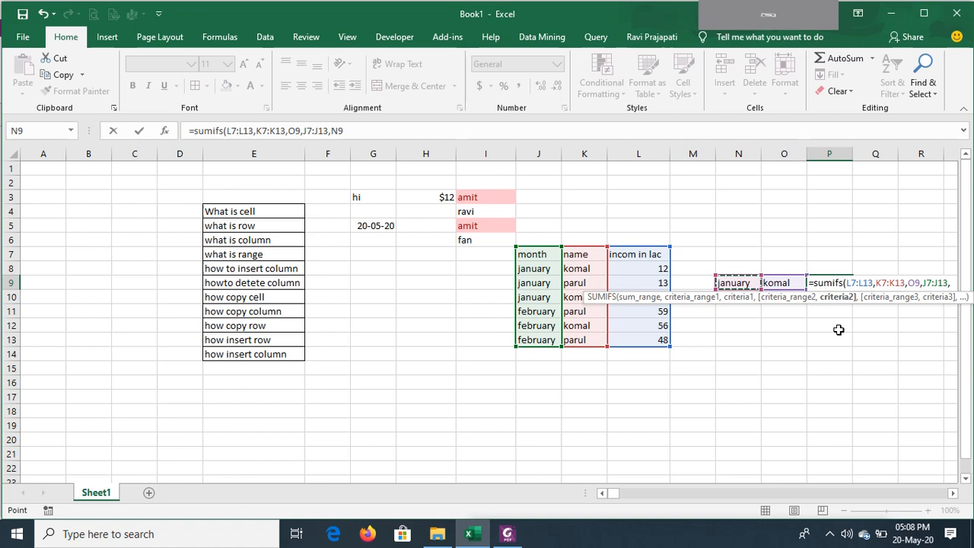
{"action": "type", "text": ")"}
{"action": "key", "text": "Return"}
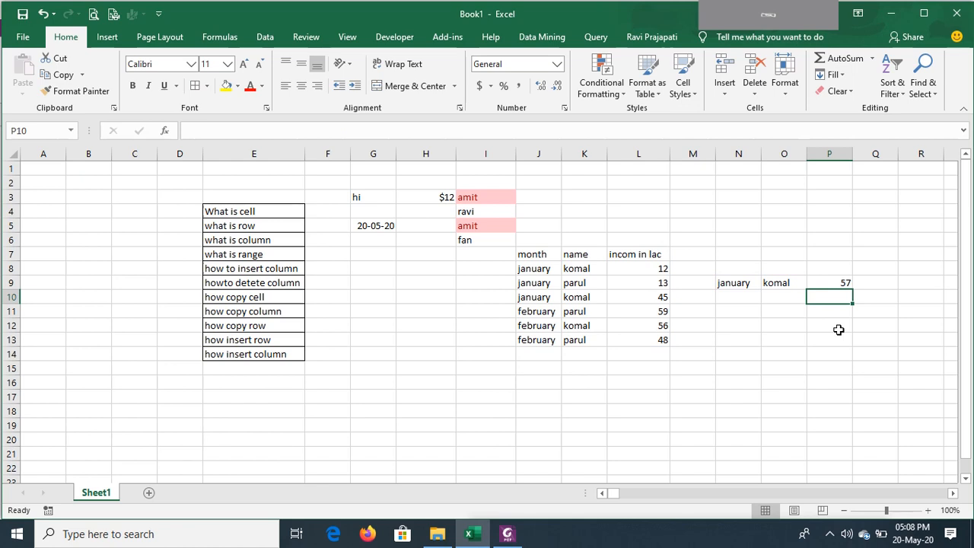
Enter the heading "incom" in P8 above the SUMIFS result.
{"action": "key", "text": "Up"}
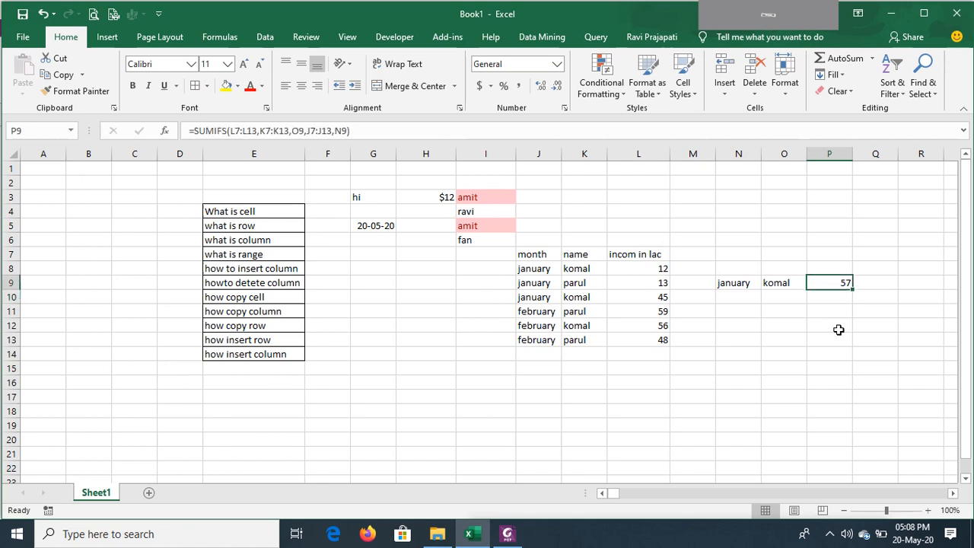
{"action": "key", "text": "Up"}
{"action": "type", "text": "incom"}
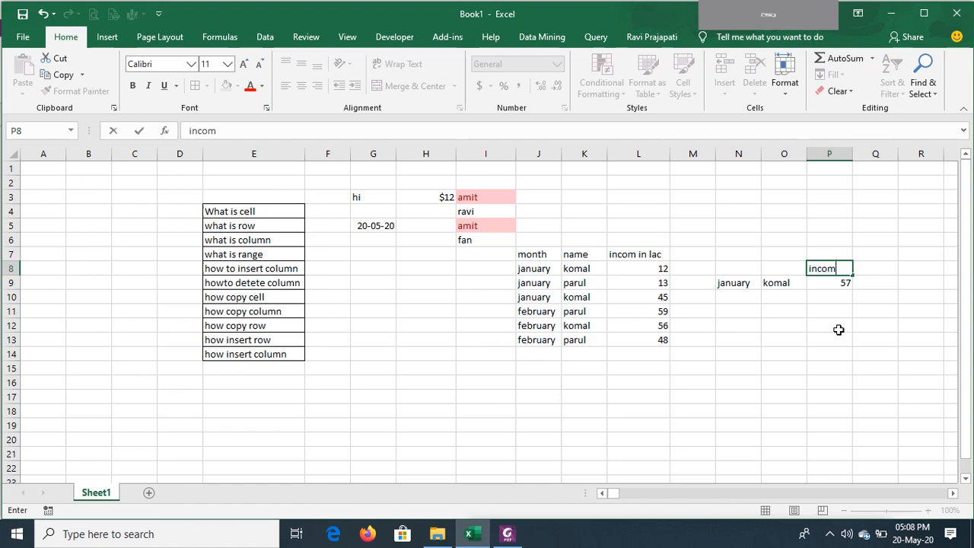
{"action": "key", "text": "Return"}
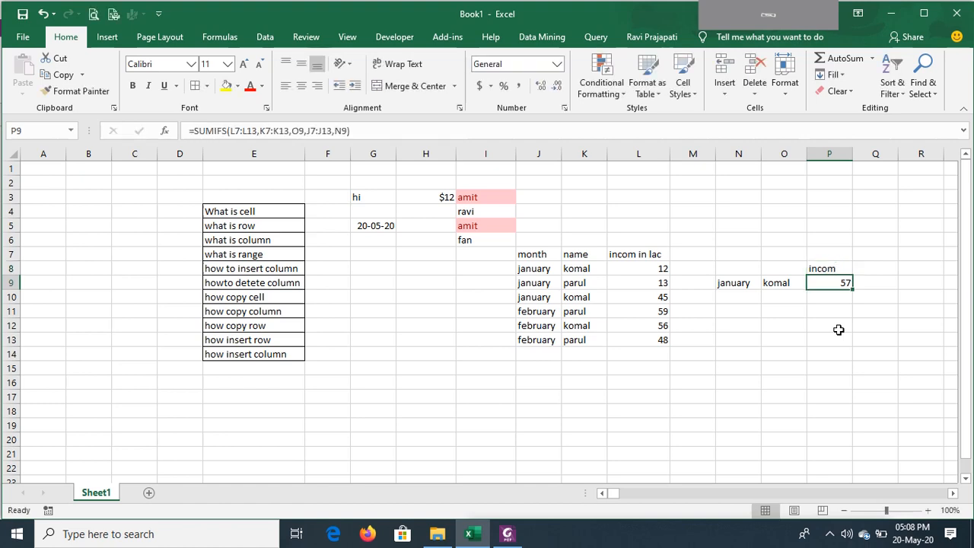
Compare the SUMIFS result in P9 with the January rows and the incomes in L8 and L10.
{"action": "key", "text": "Up"}
{"action": "key", "text": "Down"}
{"action": "key", "text": "Up"}
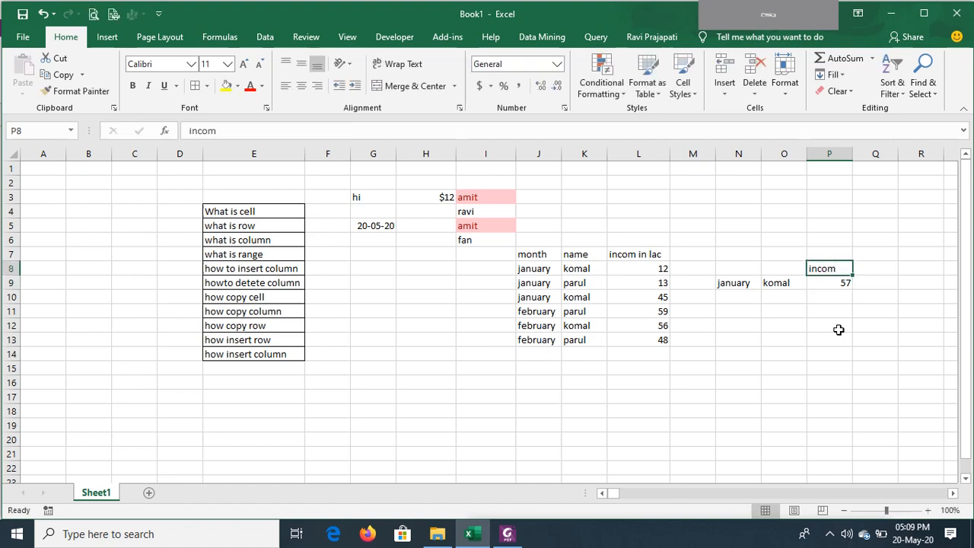
{"action": "key", "text": "Left"}
{"action": "key", "text": "Down"}
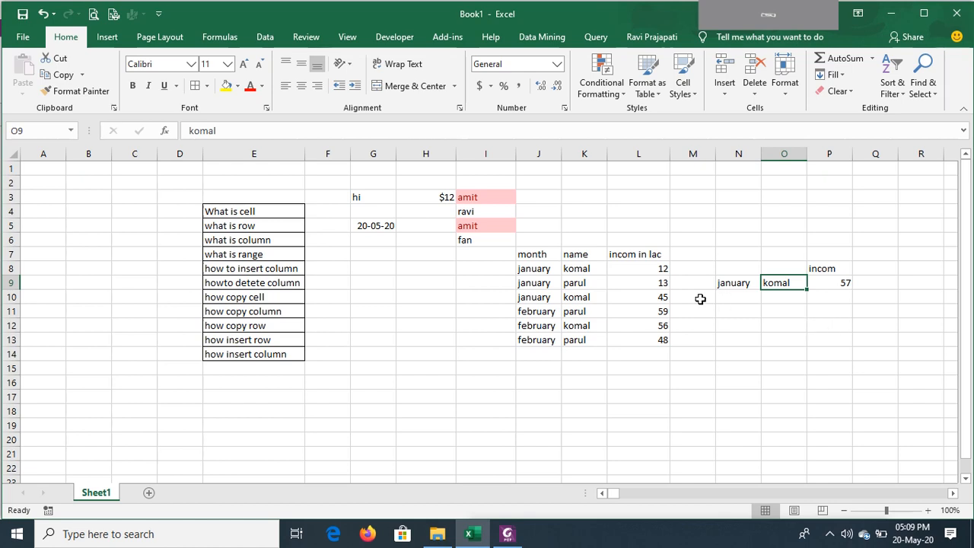
{"action": "left_click_drag", "start_coordinate": [535, 297], "coordinate": [537, 272]}
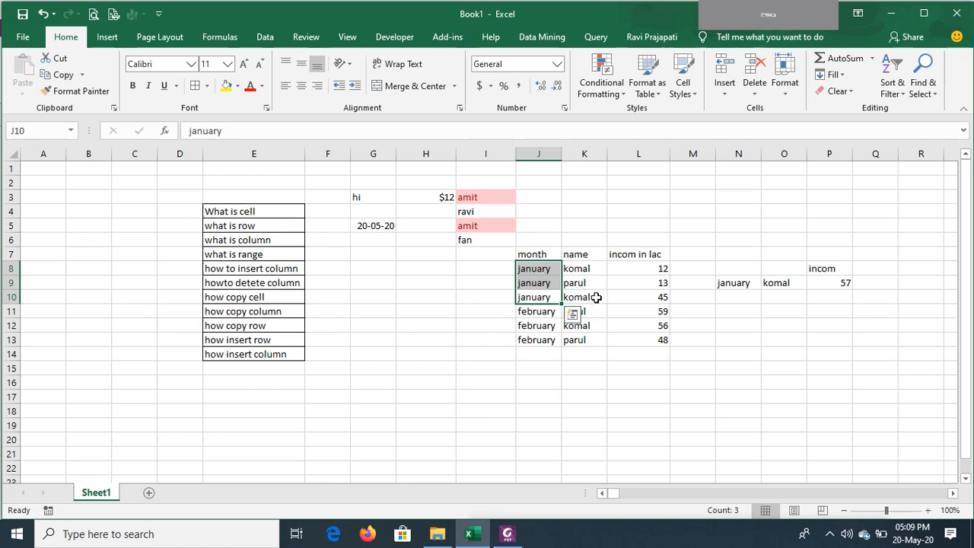
{"action": "left_click", "coordinate": [620, 298]}
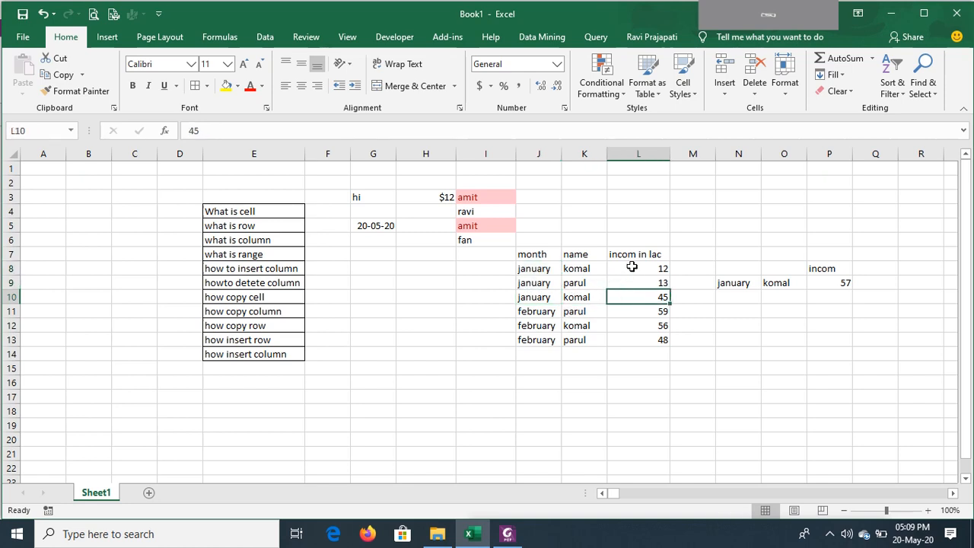
{"action": "left_click", "coordinate": [632, 266]}
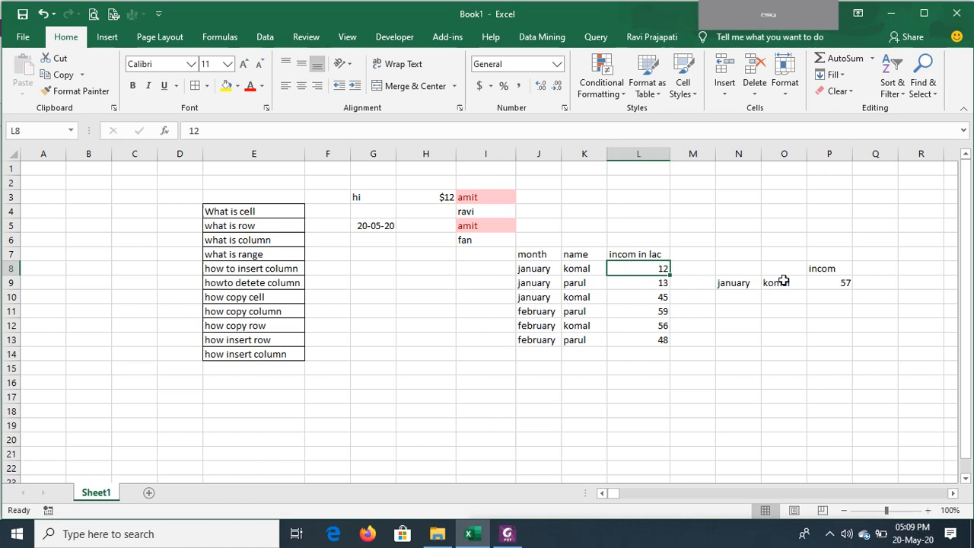
{"action": "left_click", "coordinate": [824, 283]}
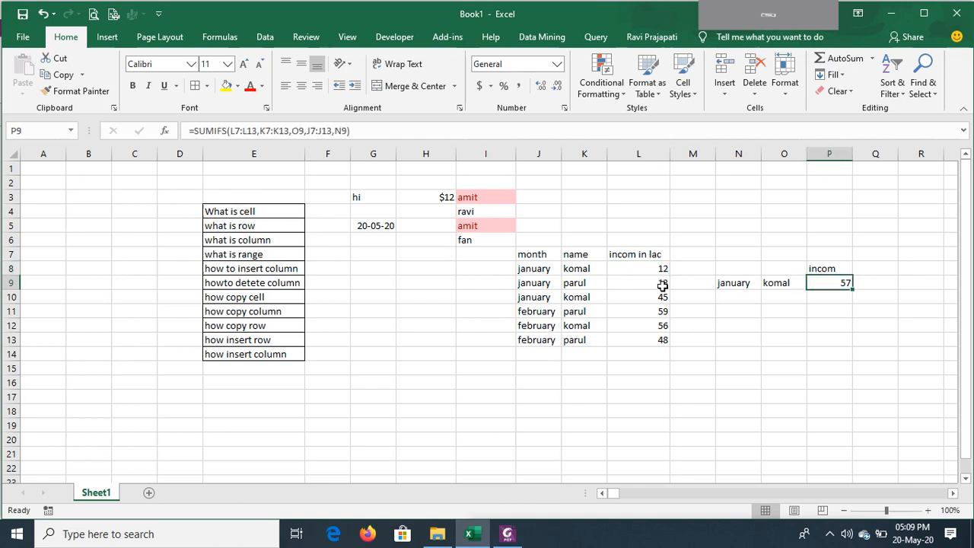
Change the month criterion in N9 to "february".
{"action": "left_click", "coordinate": [729, 283]}
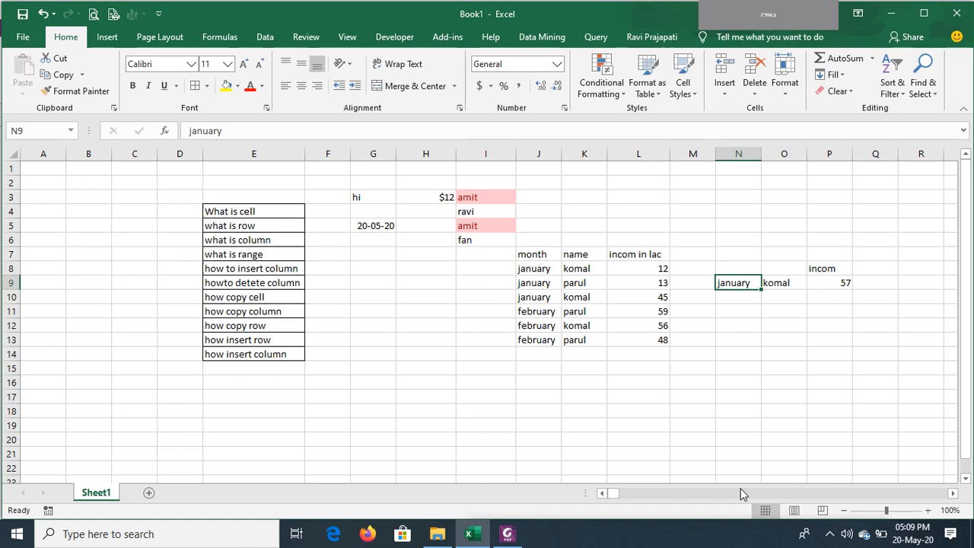
{"action": "type", "text": "february"}
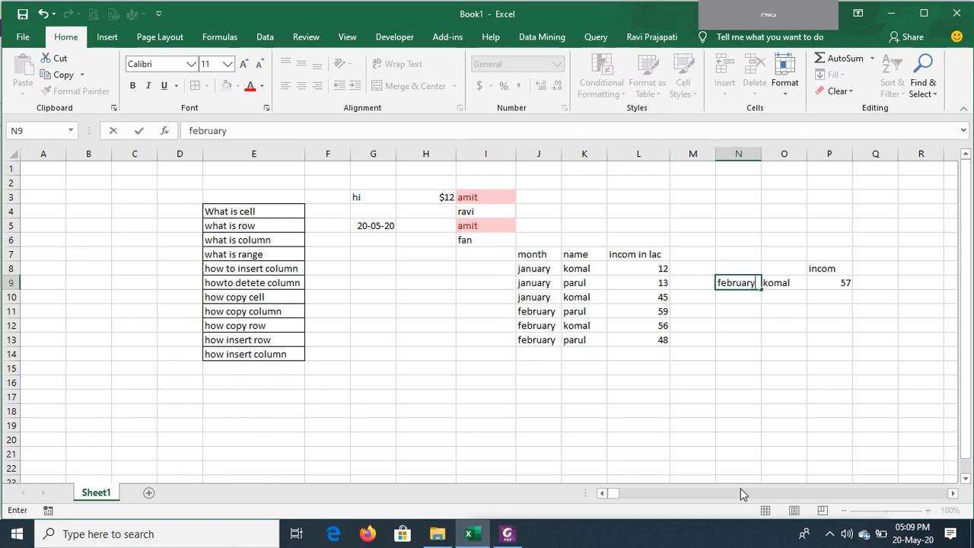
{"action": "key", "text": "Return"}
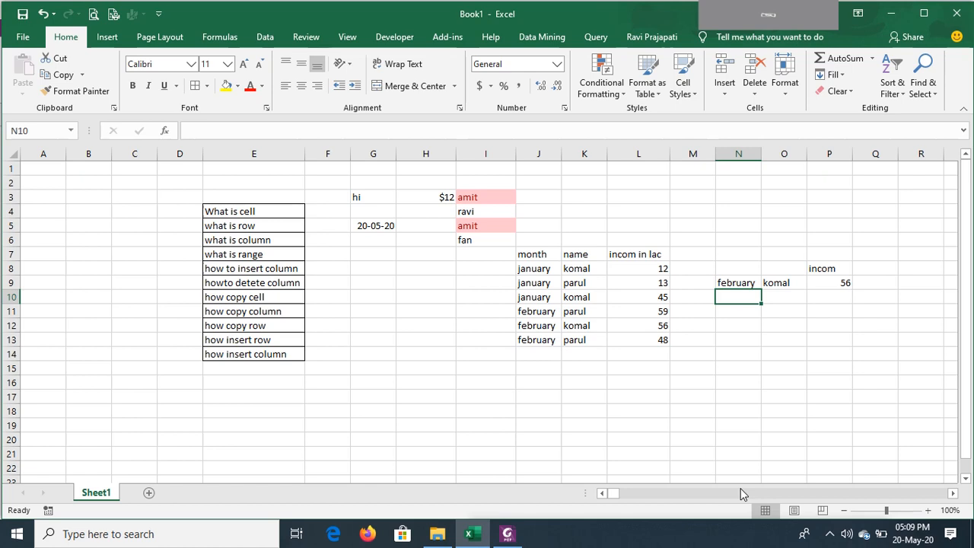
Replace the name criterion in O9 with the name from K9.
{"action": "key", "text": "Up"}
{"action": "key", "text": "Right"}
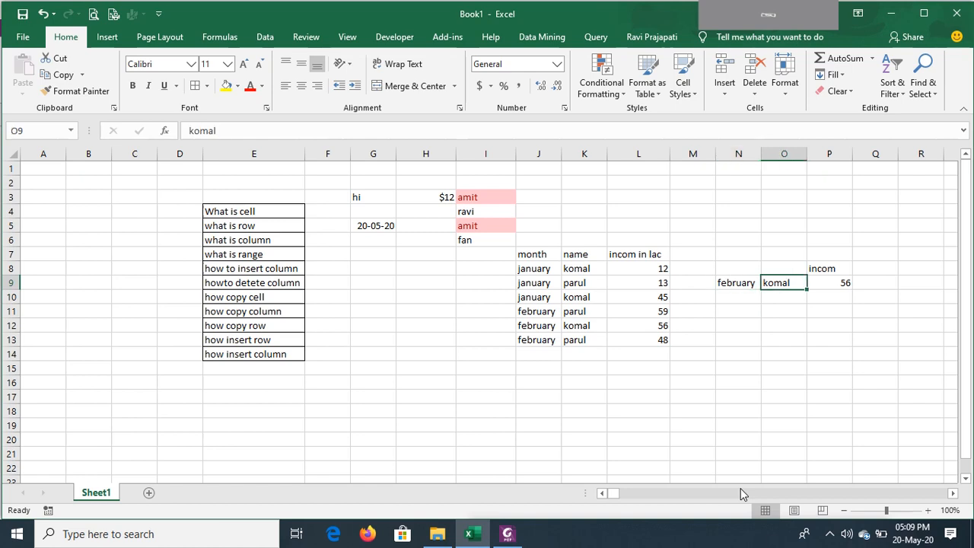
{"action": "type", "text": "parul"}
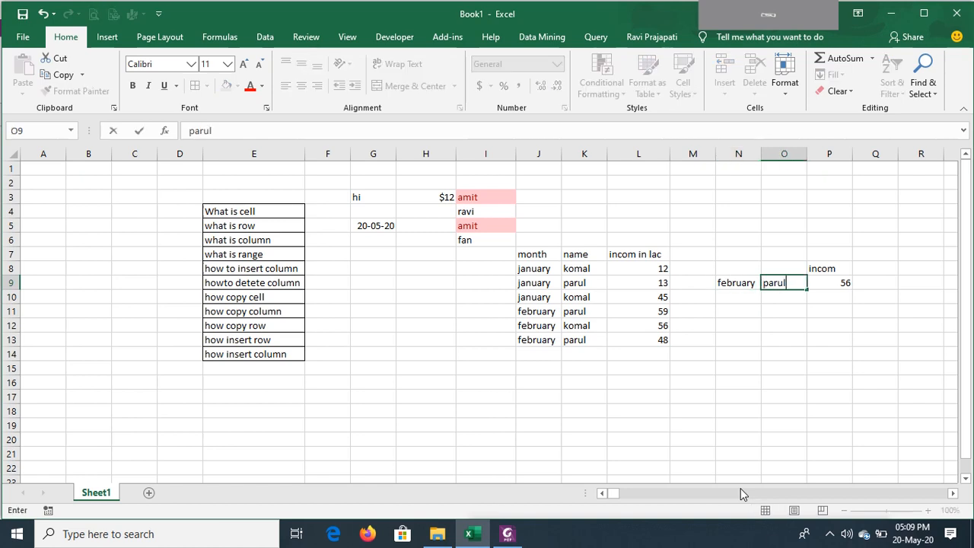
{"action": "key", "text": "Return"}
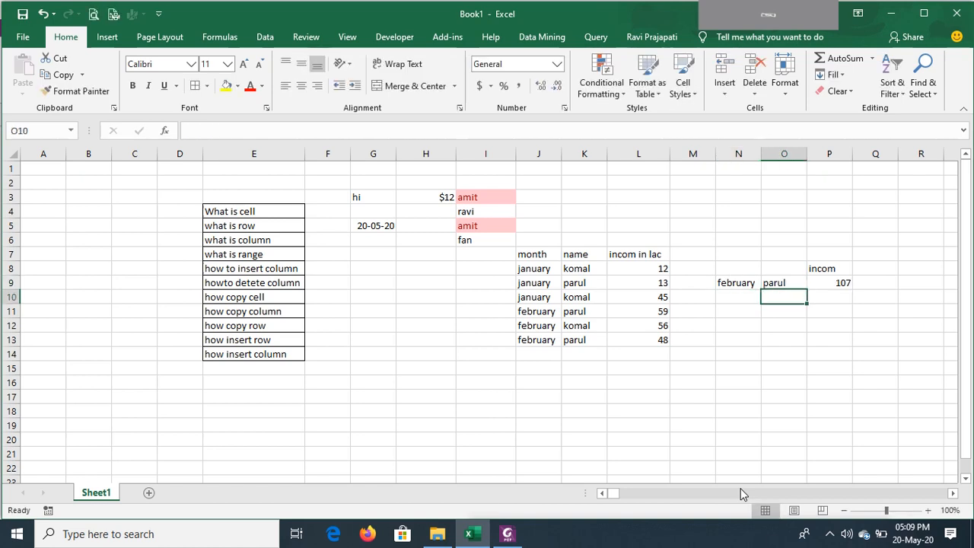
{"action": "key", "text": "Up"}
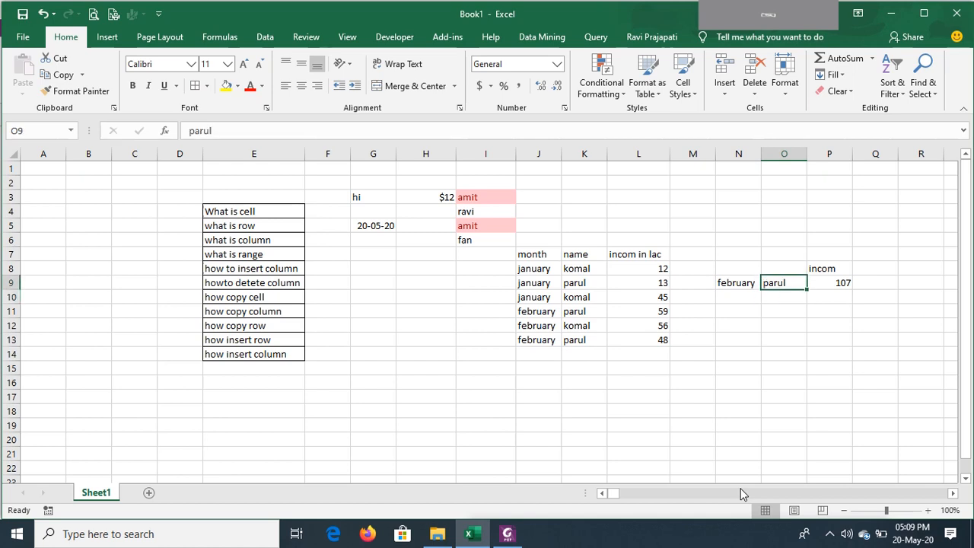
Switch to the training syllabus in Foxit PhantomPDF to check its Mathematical functions list, and return to the Excel workbook.
{"action": "left_click", "coordinate": [511, 536]}
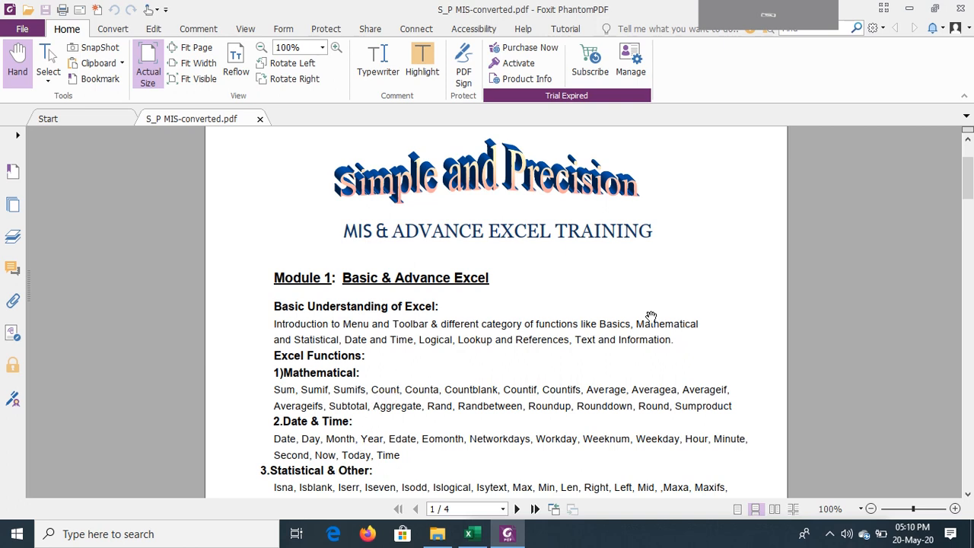
{"action": "left_click", "coordinate": [909, 13]}
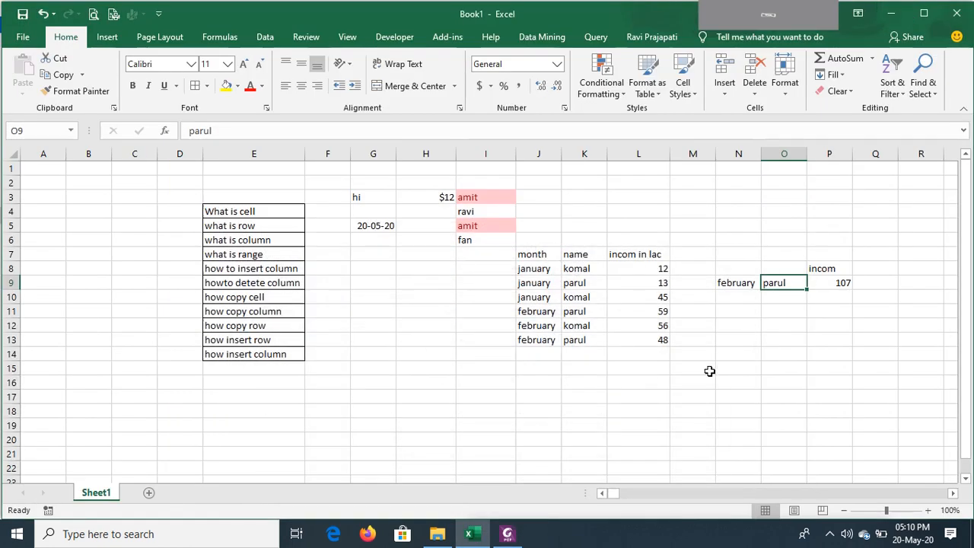
Enter a COUNT formula in L14 for the income values in L8:L13.
{"action": "left_click", "coordinate": [636, 355]}
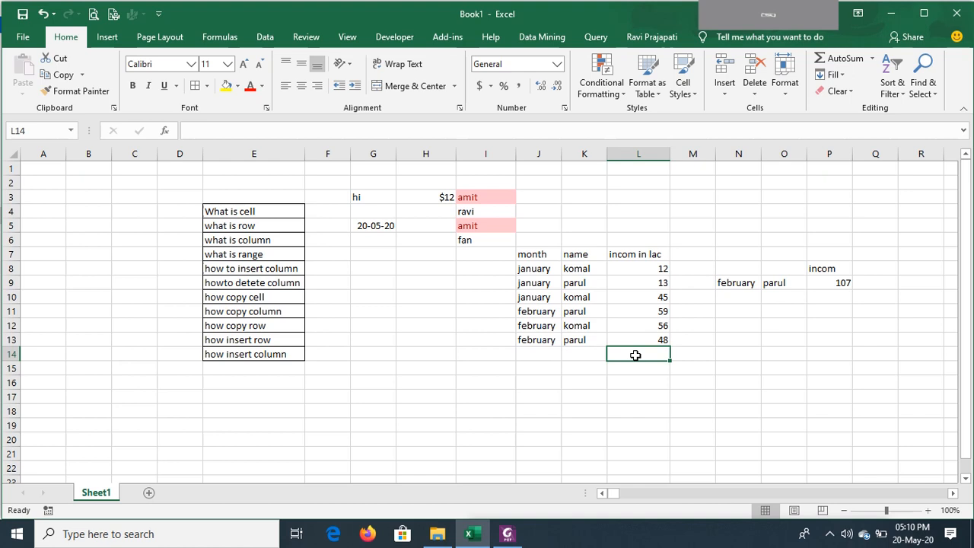
{"action": "type", "text": "+"}
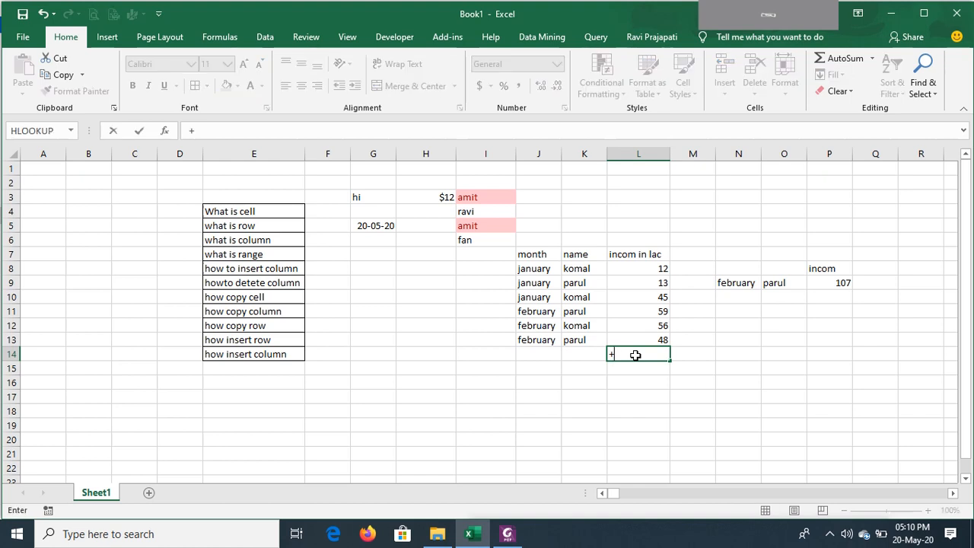
{"action": "type", "text": "count"}
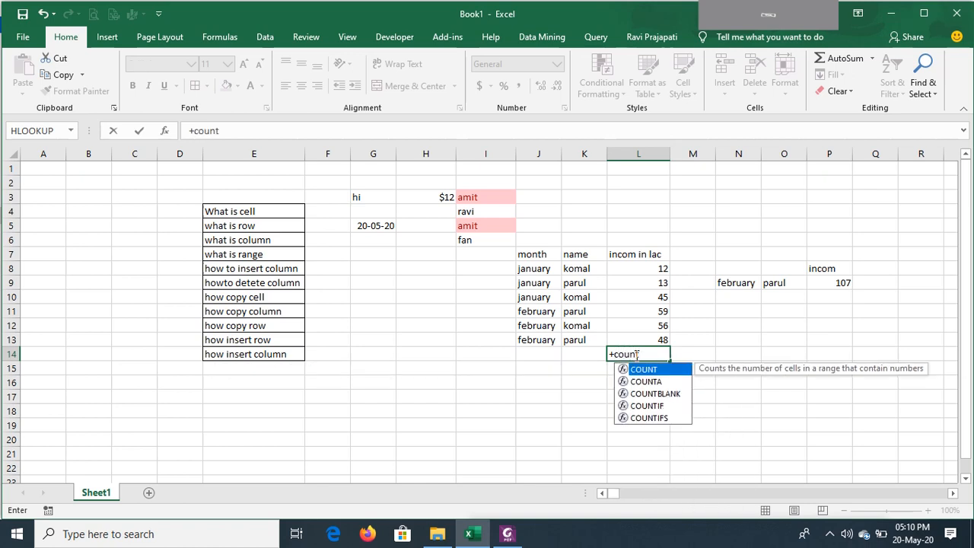
{"action": "type", "text": "("}
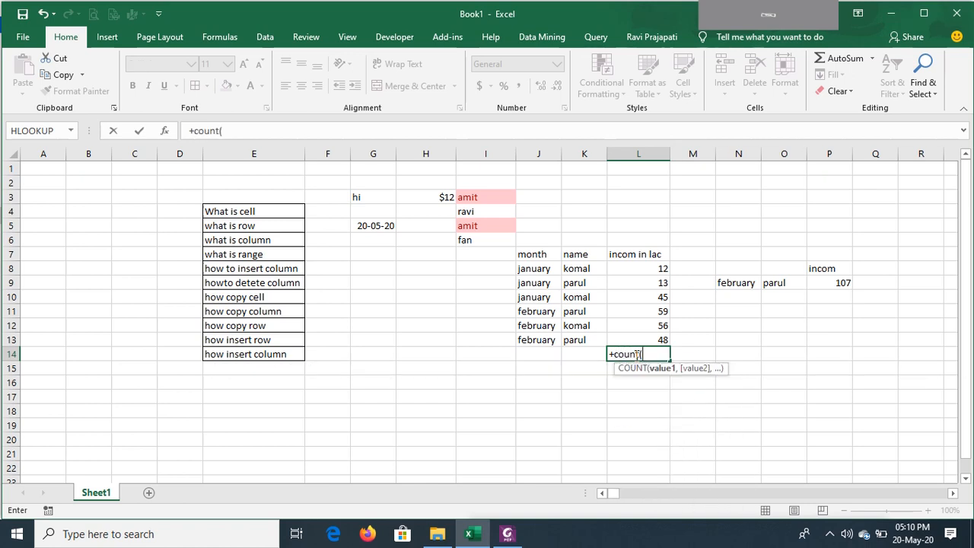
{"action": "key", "text": "Up"}
{"action": "key", "text": "shift+Up"}
{"action": "key", "text": "shift+Up"}
{"action": "key", "text": "shift+Up"}
{"action": "key", "text": "shift+Up"}
{"action": "key", "text": "shift+Up"}
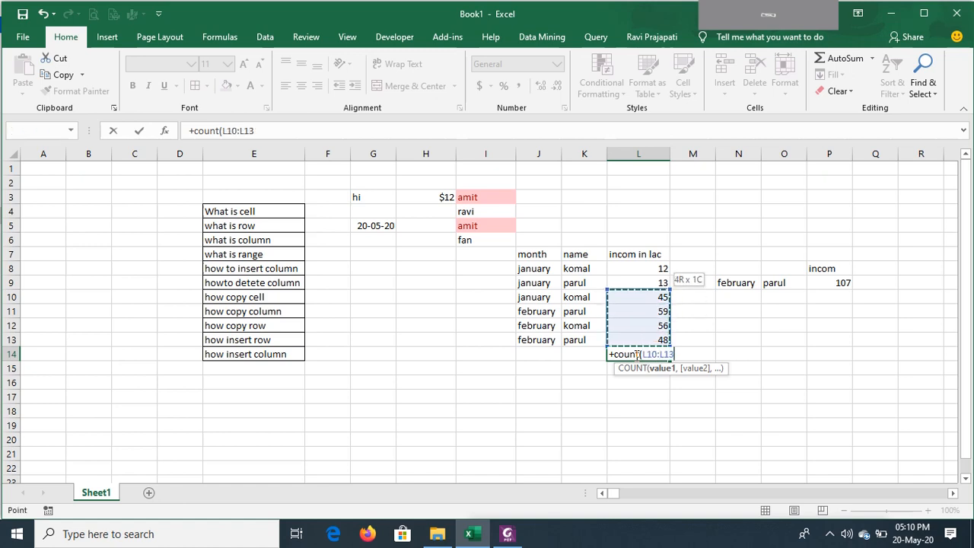
{"action": "key", "text": "Return"}
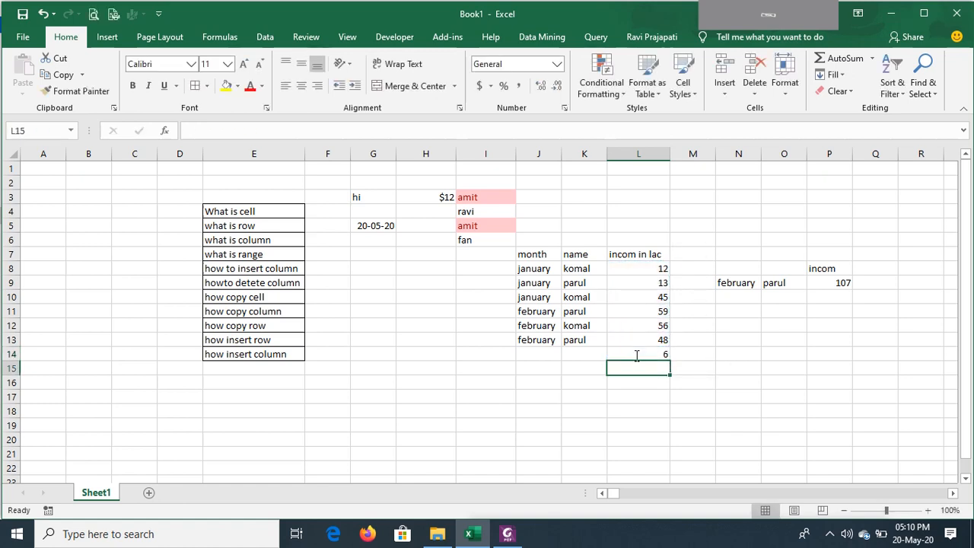
Check the COUNT formula in L14 against the selected income values in L8:L13.
{"action": "left_click", "coordinate": [636, 356]}
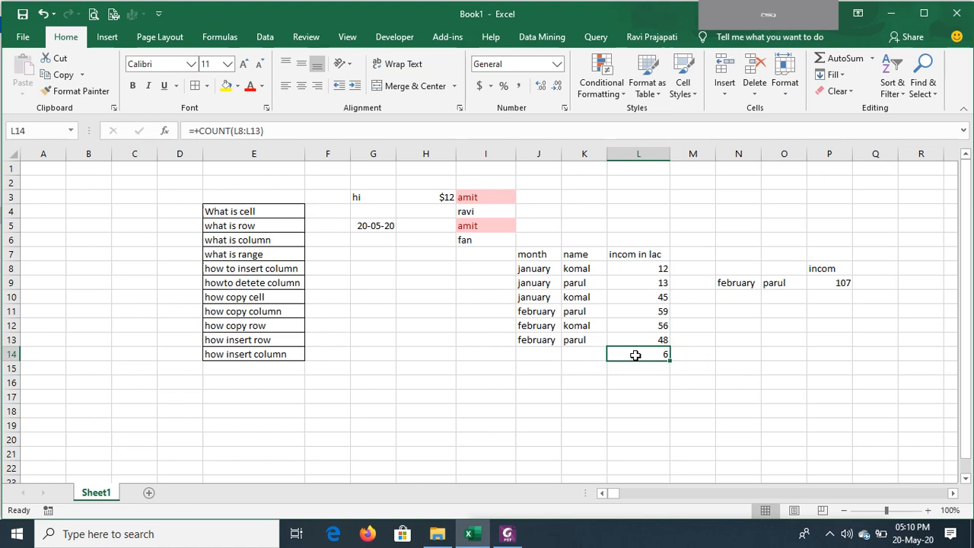
{"action": "key", "text": "Up"}
{"action": "key", "text": "shift+Up"}
{"action": "key", "text": "shift+Up"}
{"action": "key", "text": "shift+Up"}
{"action": "key", "text": "shift+Up"}
{"action": "key", "text": "shift+Up"}
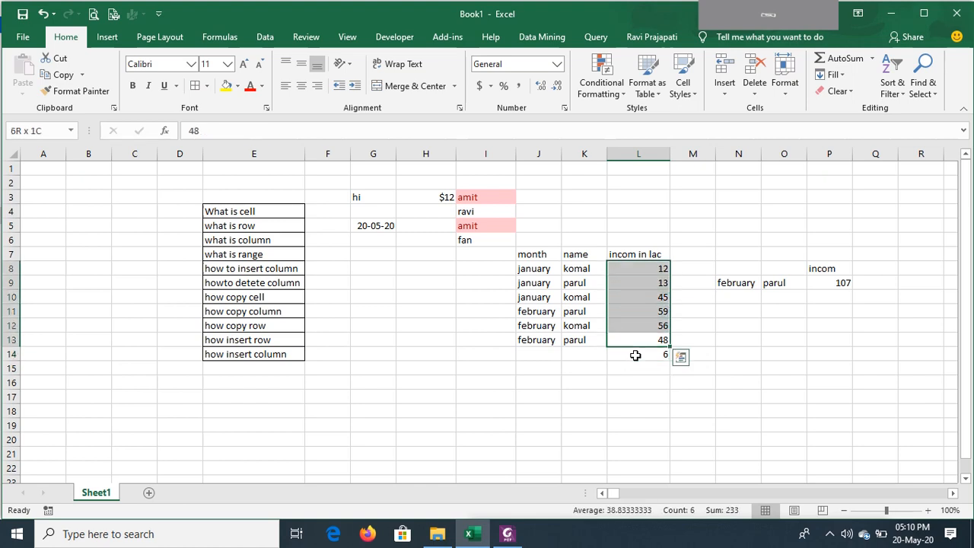
Replace the formula in L14 with a COUNT over L7:L13, including the text heading.
{"action": "left_click", "coordinate": [635, 355]}
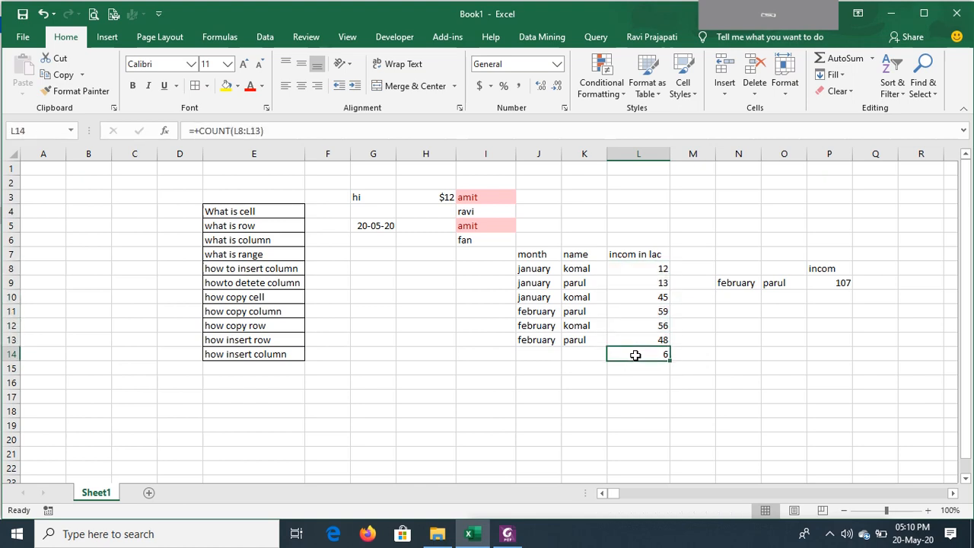
{"action": "type", "text": "+count"}
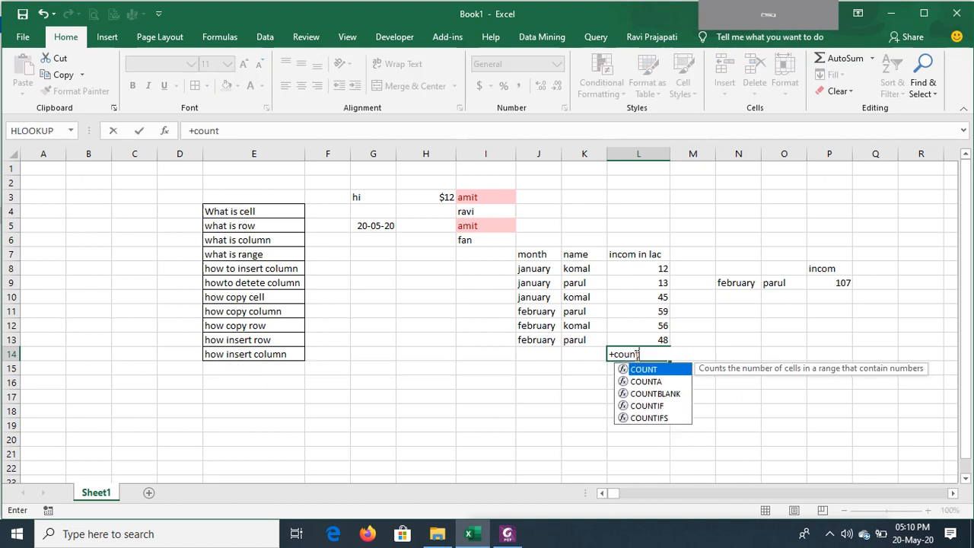
{"action": "key", "text": "Tab"}
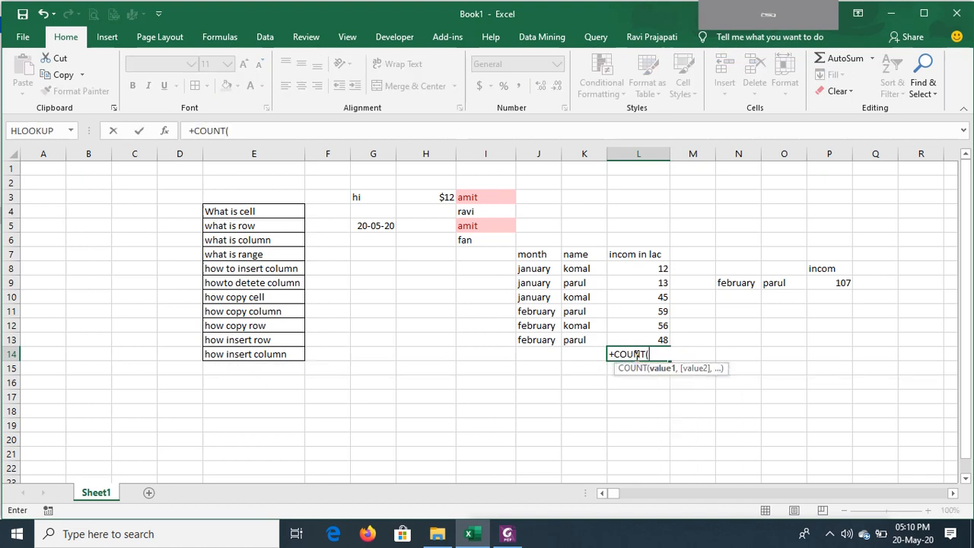
{"action": "key", "text": "Up"}
{"action": "key", "text": "Up"}
{"action": "key", "text": "Up"}
{"action": "key", "text": "Down"}
{"action": "key", "text": "Down"}
{"action": "key", "text": "Up"}
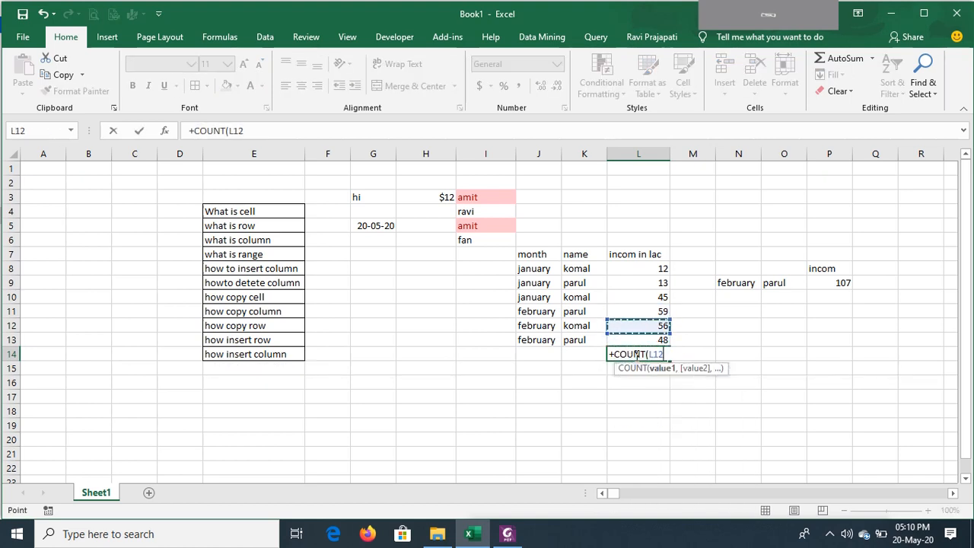
{"action": "key", "text": "Up"}
{"action": "key", "text": "Up"}
{"action": "key", "text": "Down"}
{"action": "key", "text": "Down"}
{"action": "key", "text": "Down"}
{"action": "key", "text": "shift+Up"}
{"action": "key", "text": "shift+Up"}
{"action": "key", "text": "shift+Up"}
{"action": "key", "text": "shift+Up"}
{"action": "key", "text": "shift+Up"}
{"action": "key", "text": "shift+Up"}
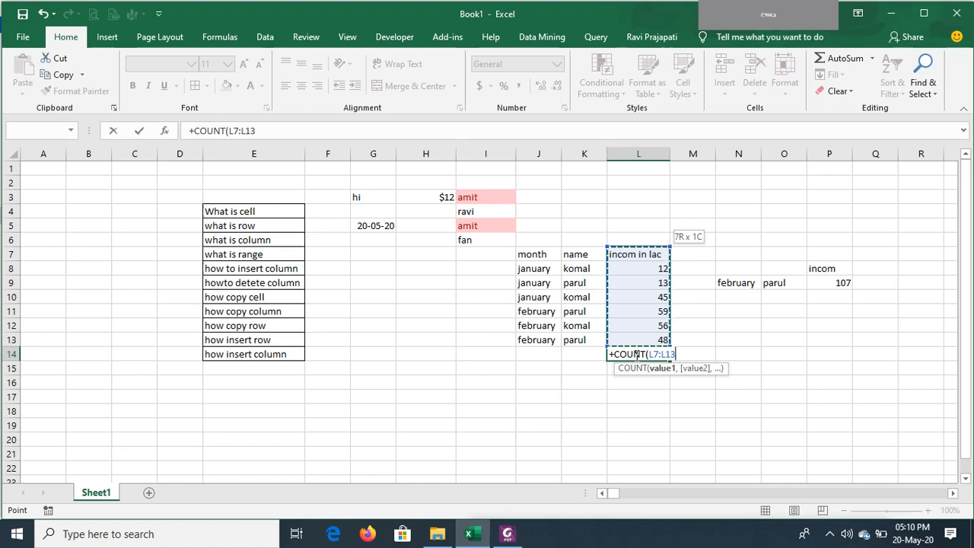
{"action": "key", "text": "Return"}
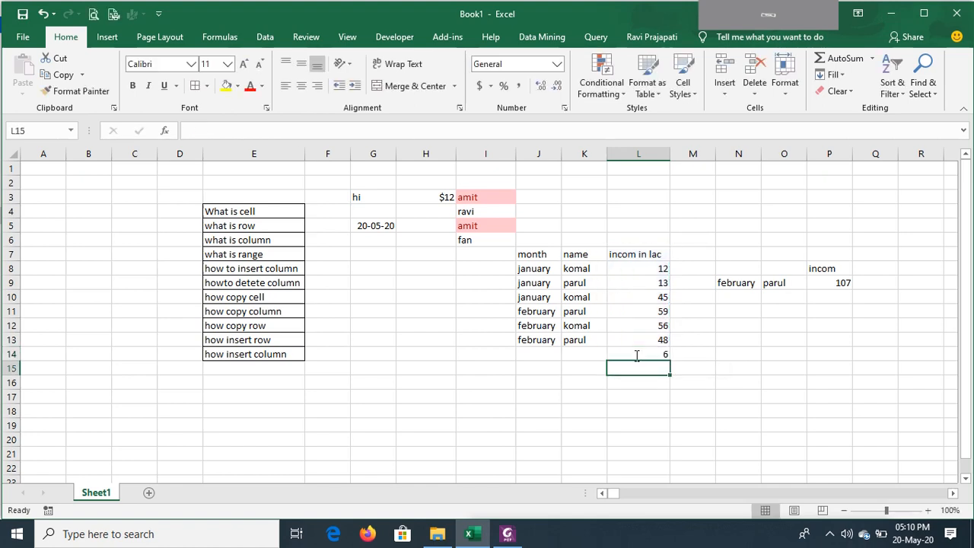
Compare the COUNT result in L14 with the numeric cells L8:L13 and the text heading in L7.
{"action": "left_click", "coordinate": [630, 354]}
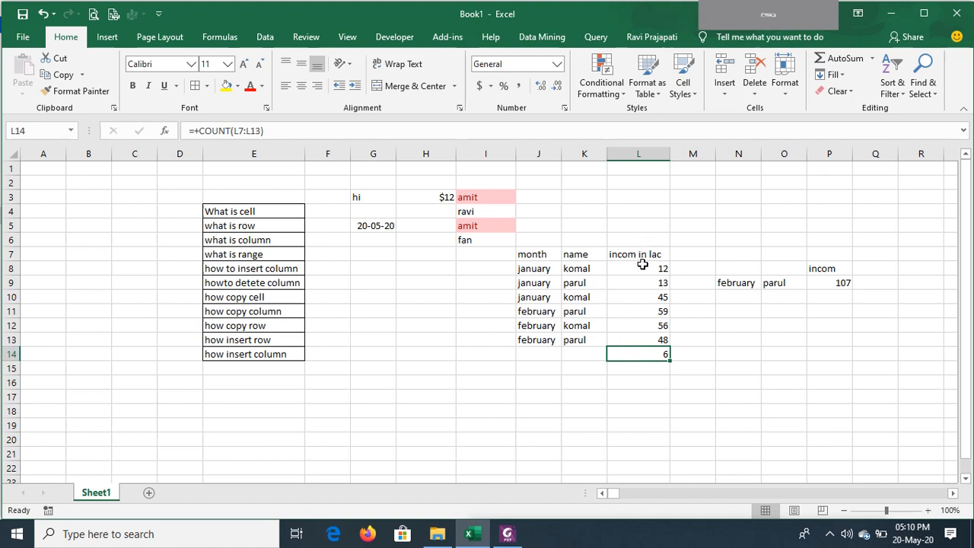
{"action": "left_click_drag", "start_coordinate": [642, 268], "coordinate": [636, 337]}
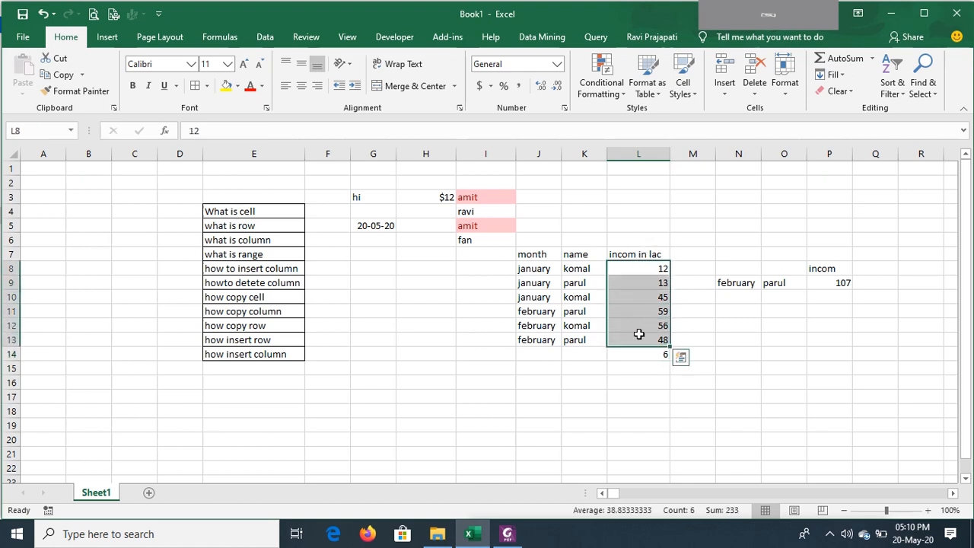
{"action": "left_click", "coordinate": [639, 254]}
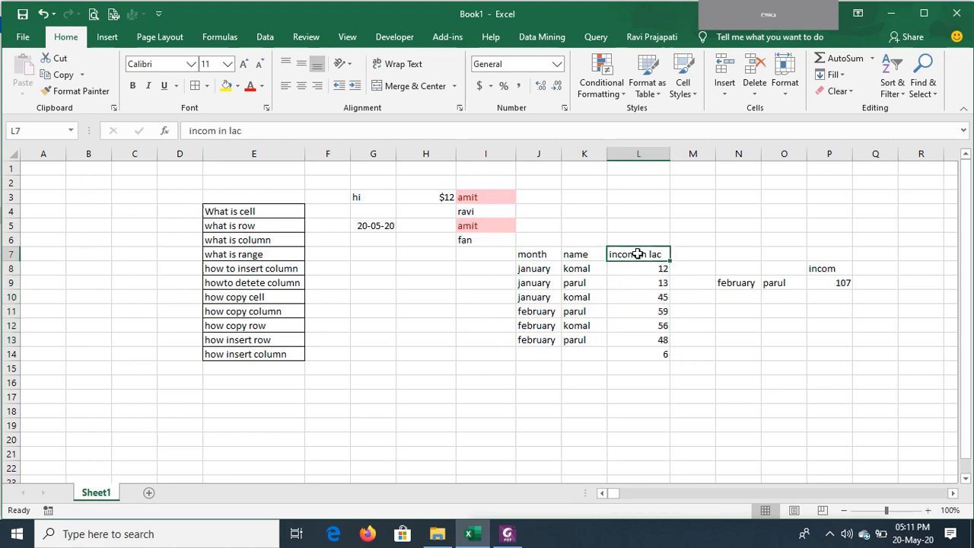
{"action": "left_click", "coordinate": [638, 355]}
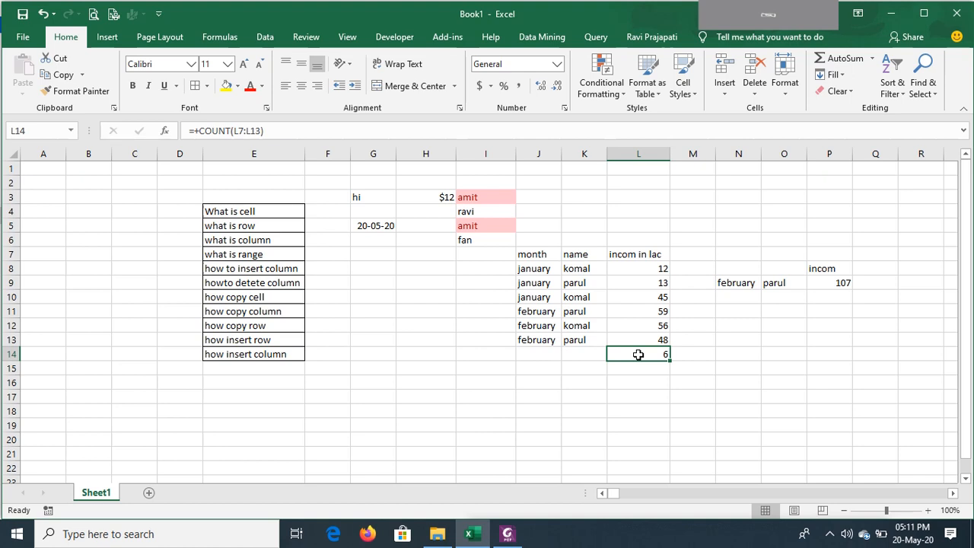
Review the SUMIFS formula in P9 and its name criterion in O9, and clear the month criterion from N9.
{"action": "left_click", "coordinate": [820, 283]}
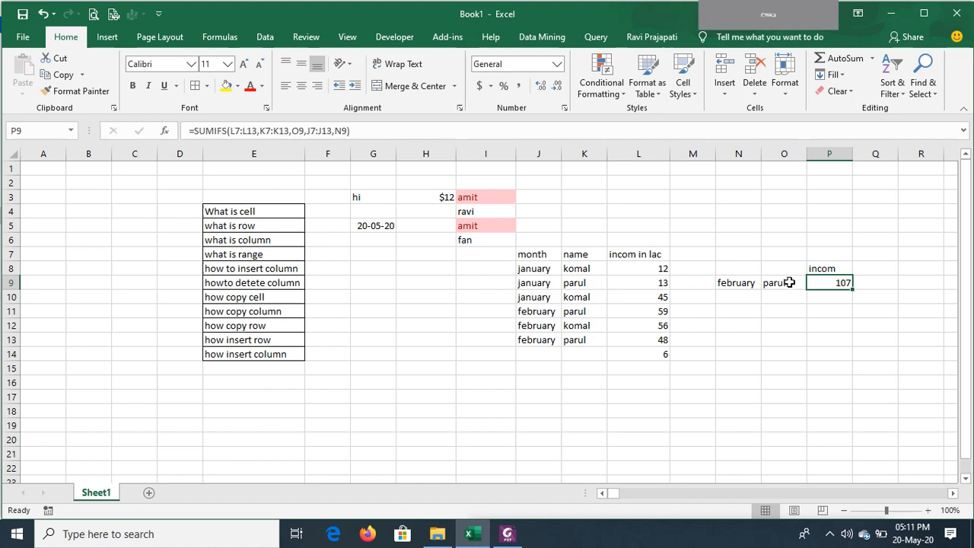
{"action": "left_click", "coordinate": [789, 282]}
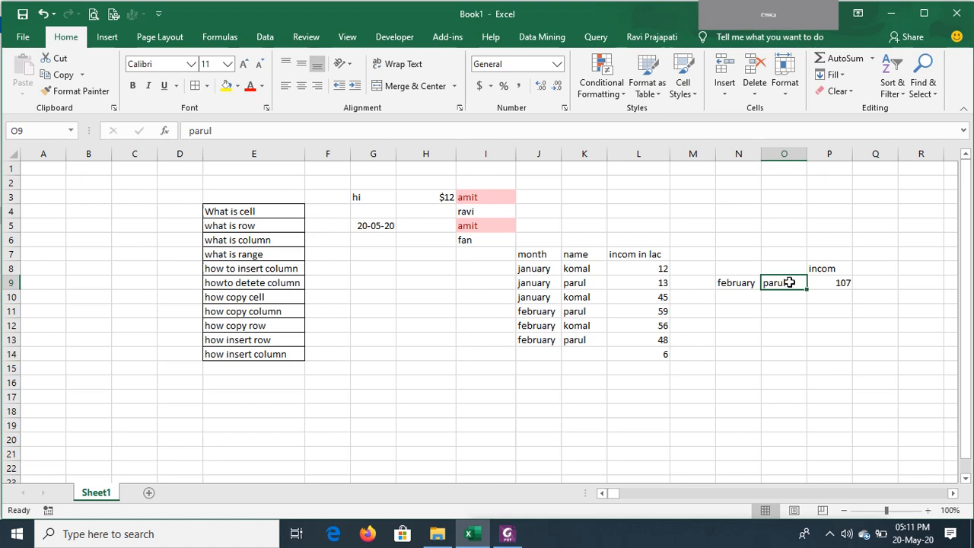
{"action": "key", "text": "Right"}
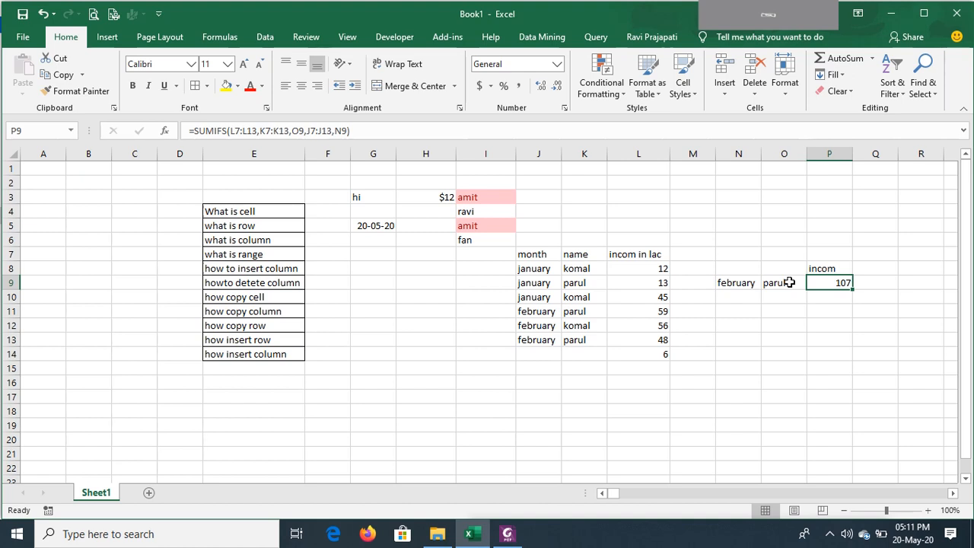
{"action": "left_click", "coordinate": [743, 283]}
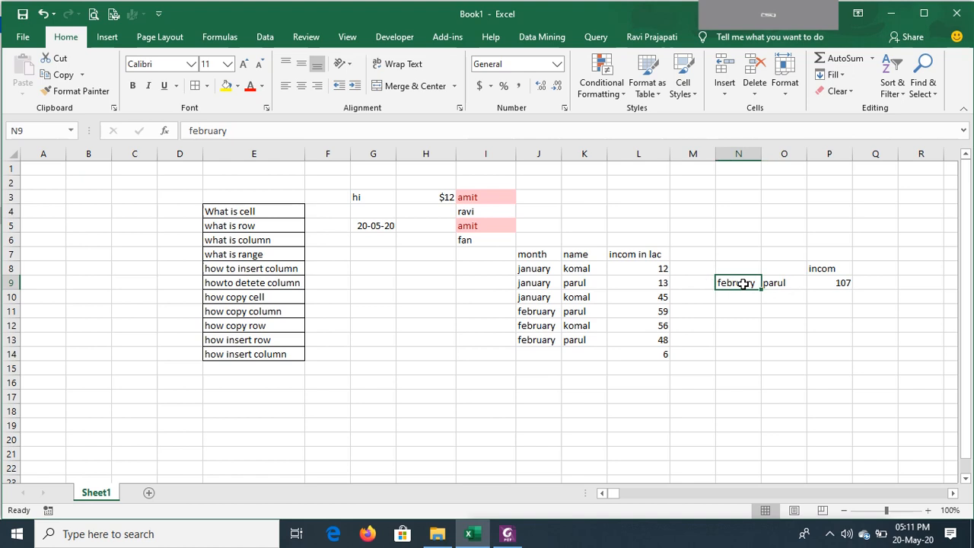
{"action": "key", "text": "Delete"}
{"action": "left_click", "coordinate": [823, 282]}
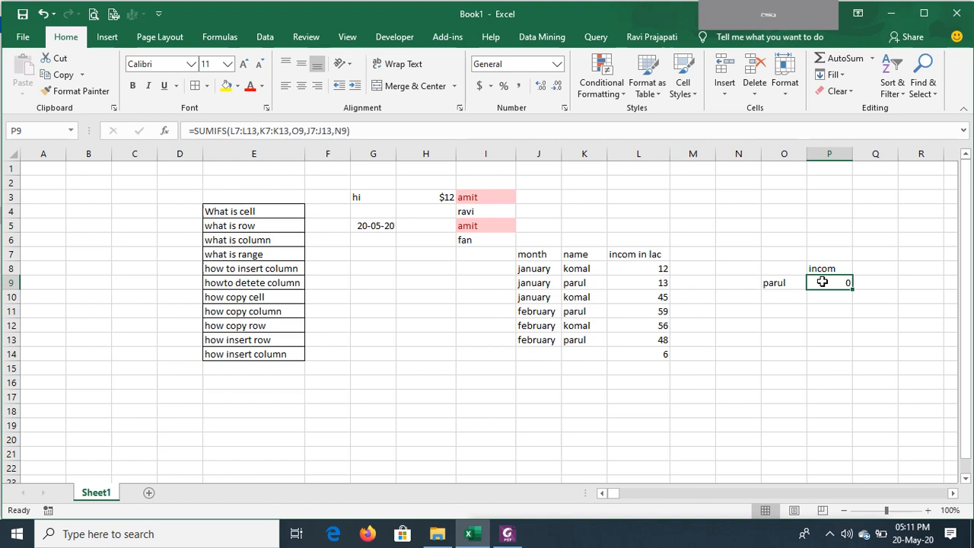
Clear the month column in J7:J13 from the income table.
{"action": "left_click", "coordinate": [544, 255]}
{"action": "key", "text": "ctrl+shift+Down"}
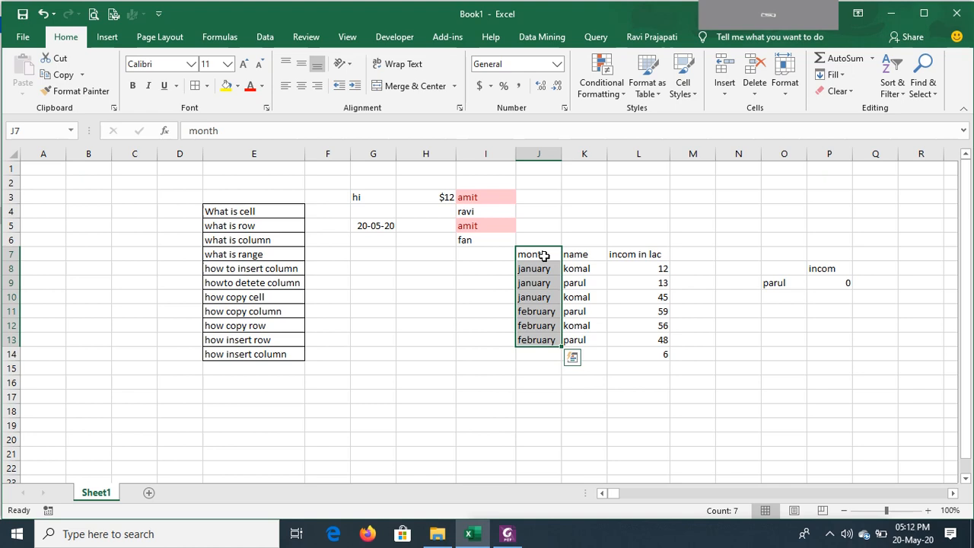
{"action": "key", "text": "Delete"}
Replace the formula in P9 with a COUNTIF over the name column K7:K13, using the name in O9 as the criterion.
{"action": "key", "text": "Right"}
{"action": "key", "text": "Right"}
{"action": "key", "text": "Right"}
{"action": "key", "text": "Right"}
{"action": "key", "text": "Right"}
{"action": "key", "text": "Right"}
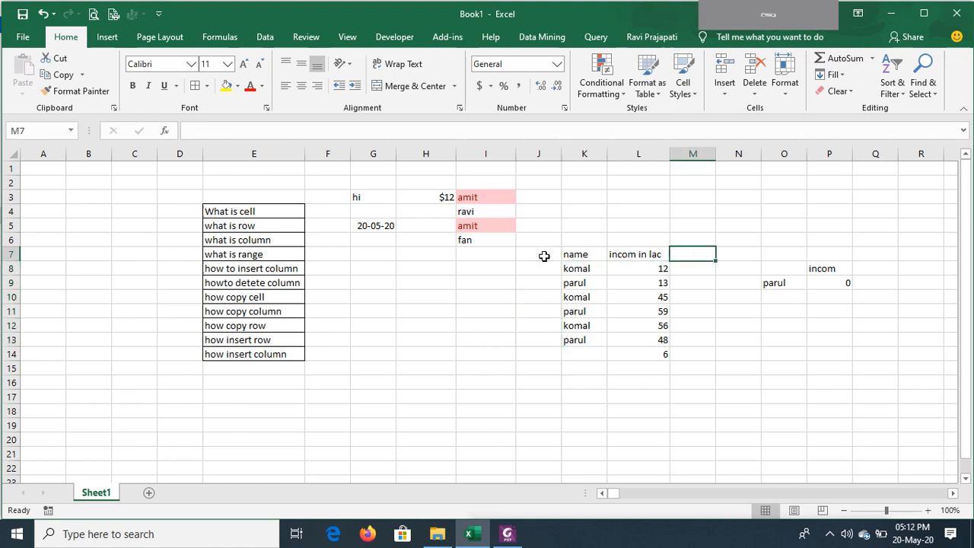
{"action": "key", "text": "Down"}
{"action": "key", "text": "Down"}
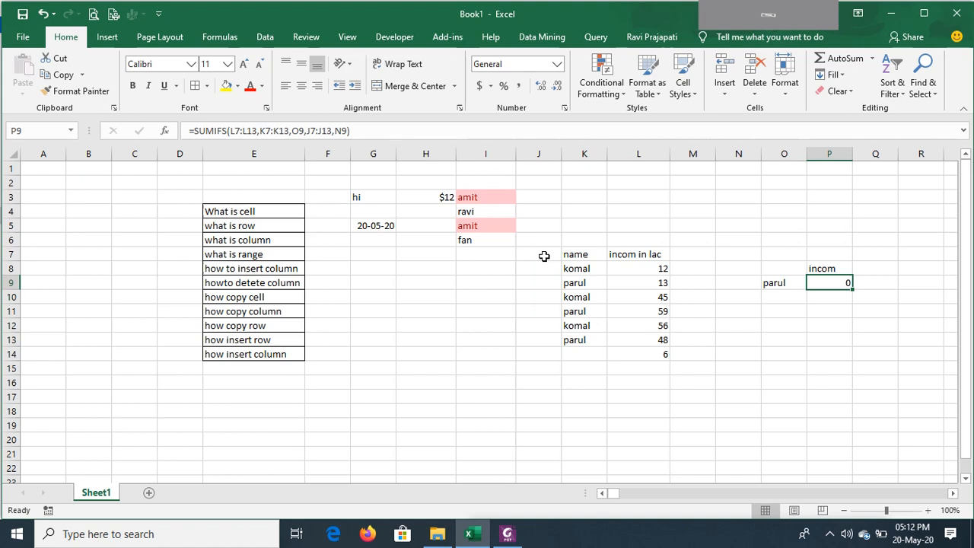
{"action": "type", "text": "+co"}
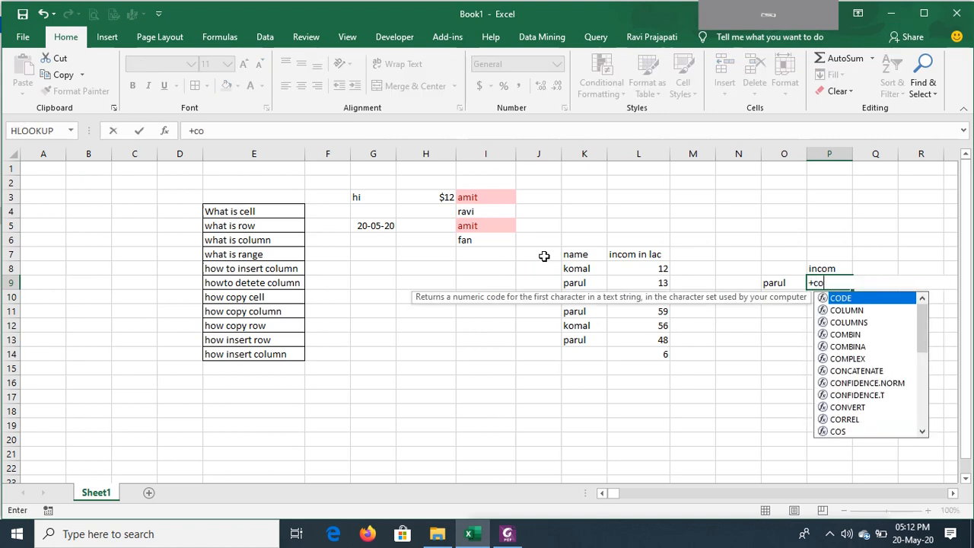
{"action": "type", "text": "untif"}
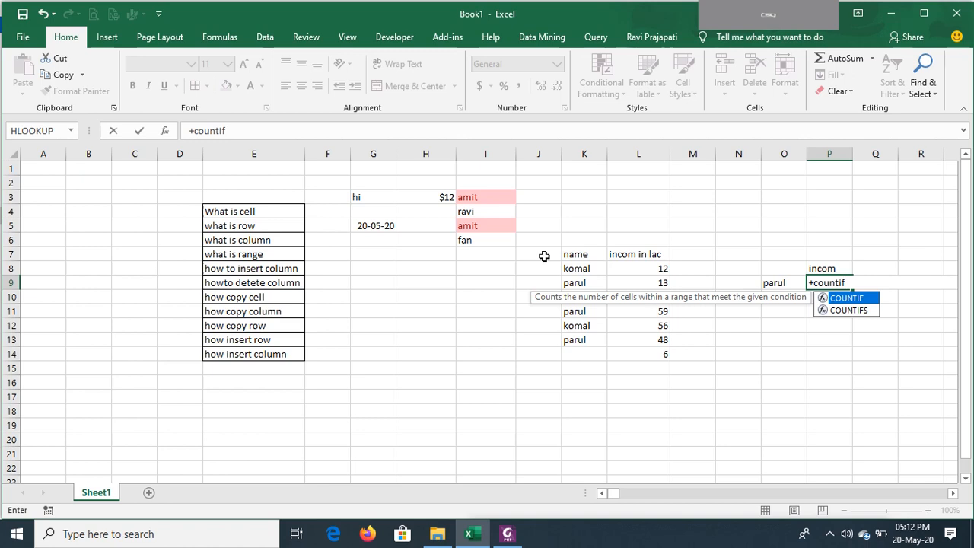
{"action": "key", "text": "Tab"}
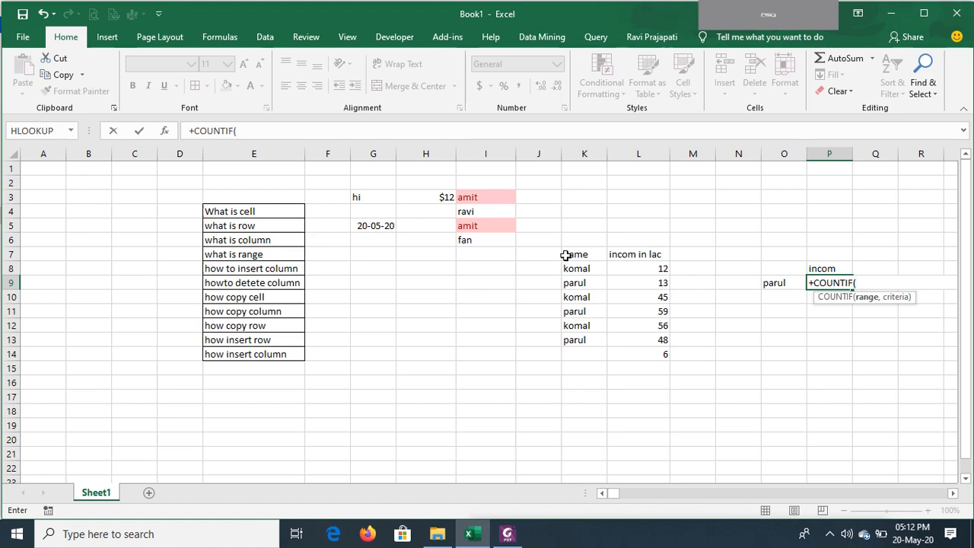
{"action": "left_click", "coordinate": [584, 259]}
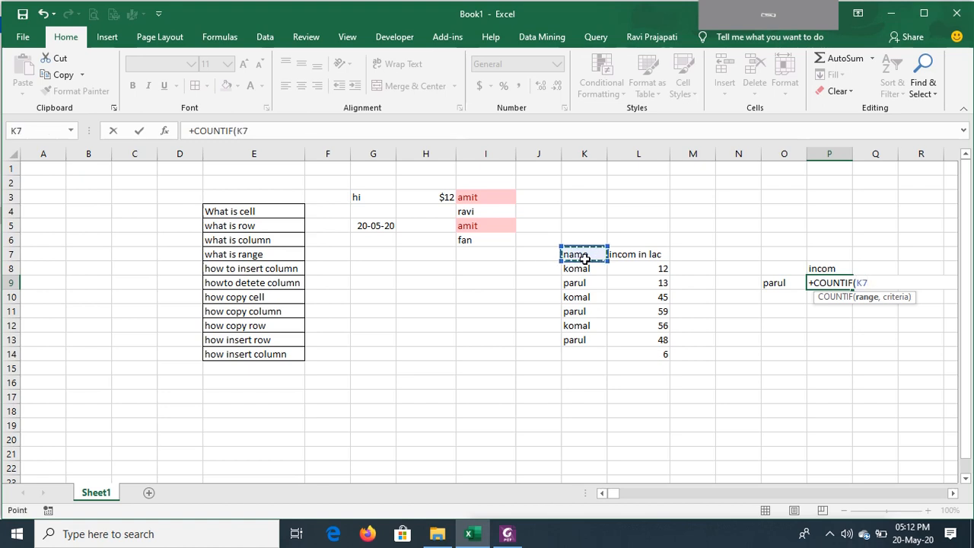
{"action": "key", "text": "ctrl+shift+Down"}
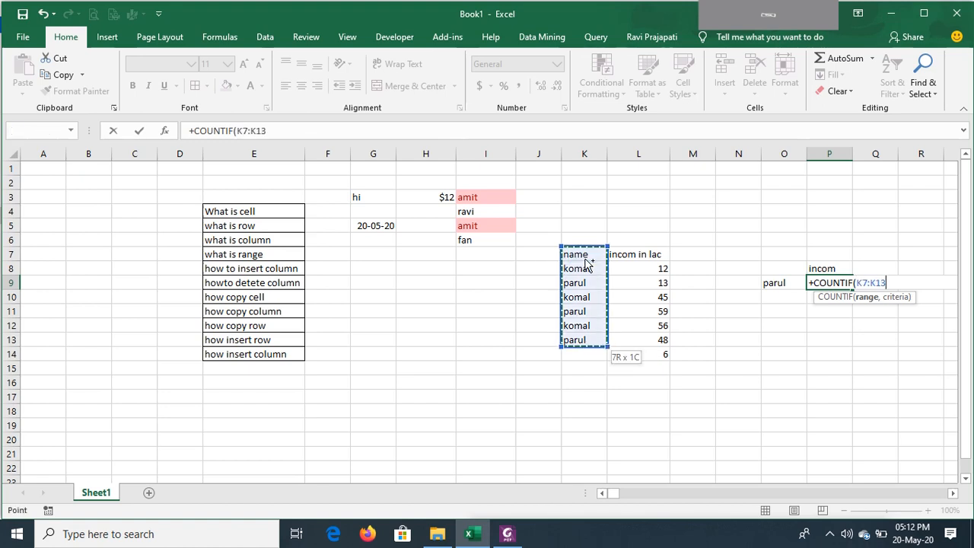
{"action": "type", "text": ","}
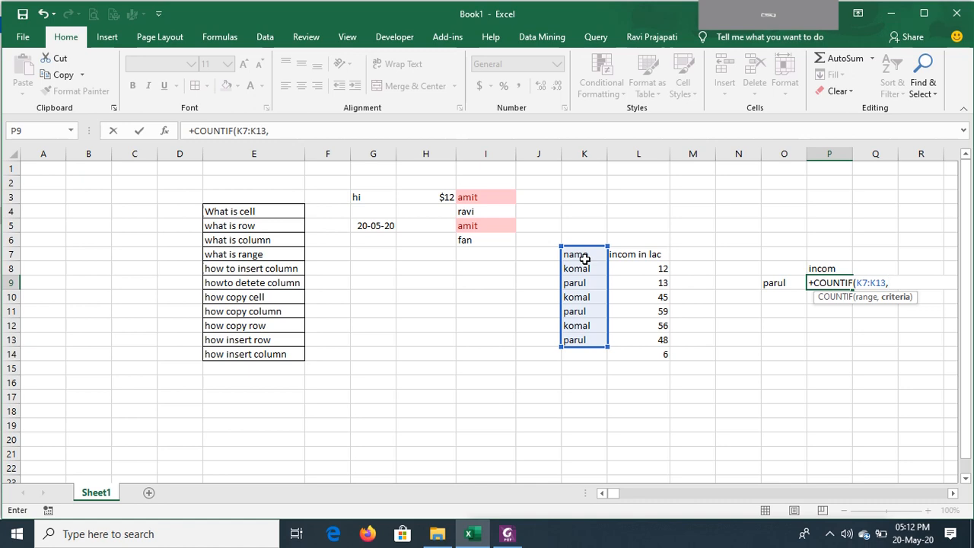
{"action": "key", "text": "Left"}
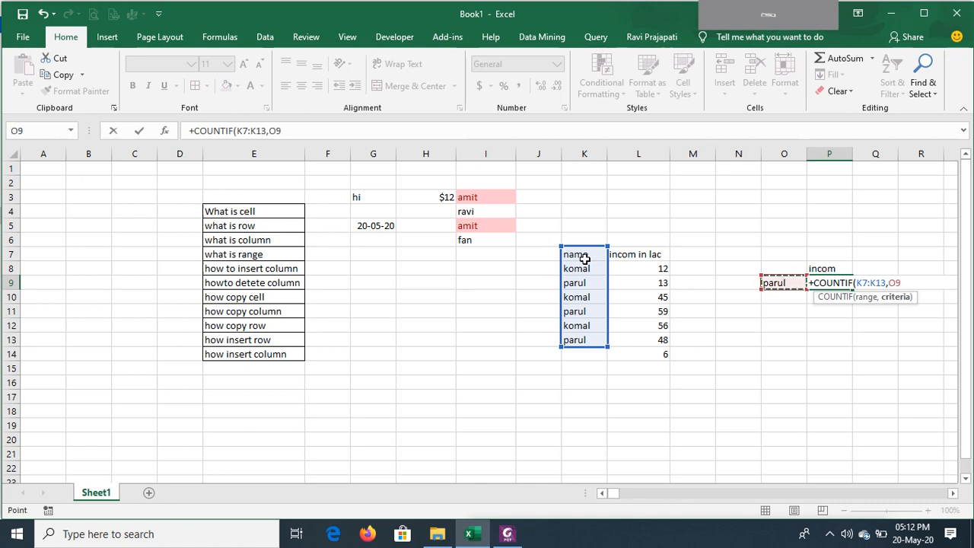
{"action": "key", "text": "Return"}
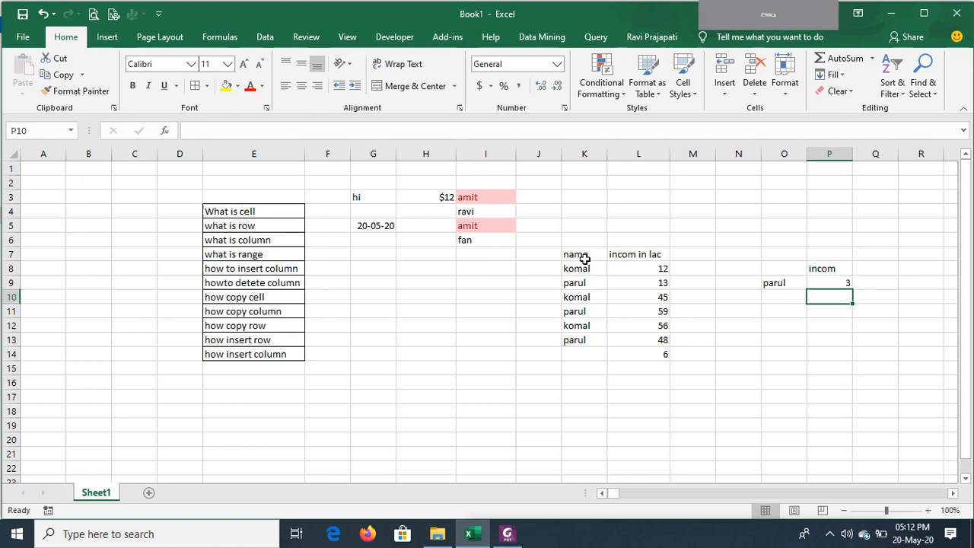
{"action": "key", "text": "Up"}
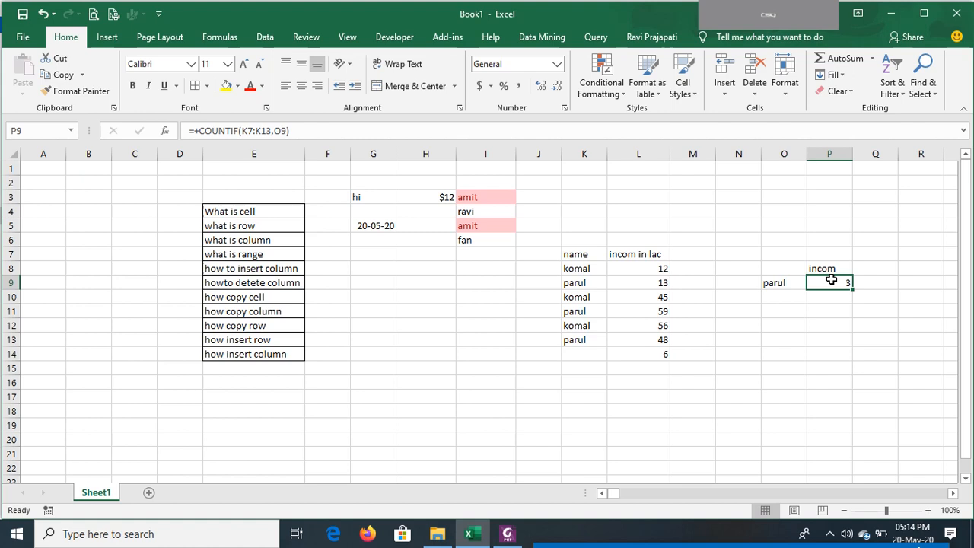
{"action": "left_click", "coordinate": [794, 283]}
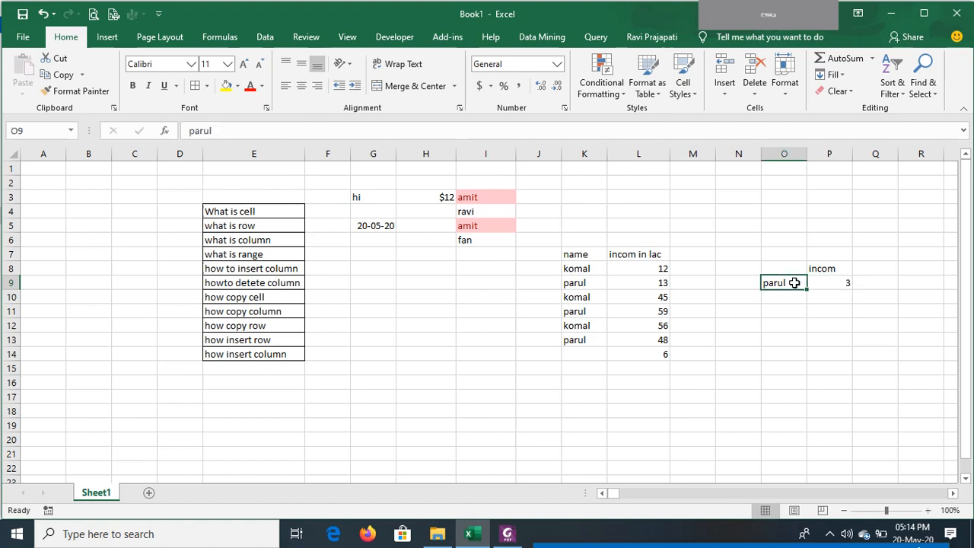
Enter the heading "month" in J7 and fill "january" into J8:J10.
{"action": "left_click", "coordinate": [535, 269]}
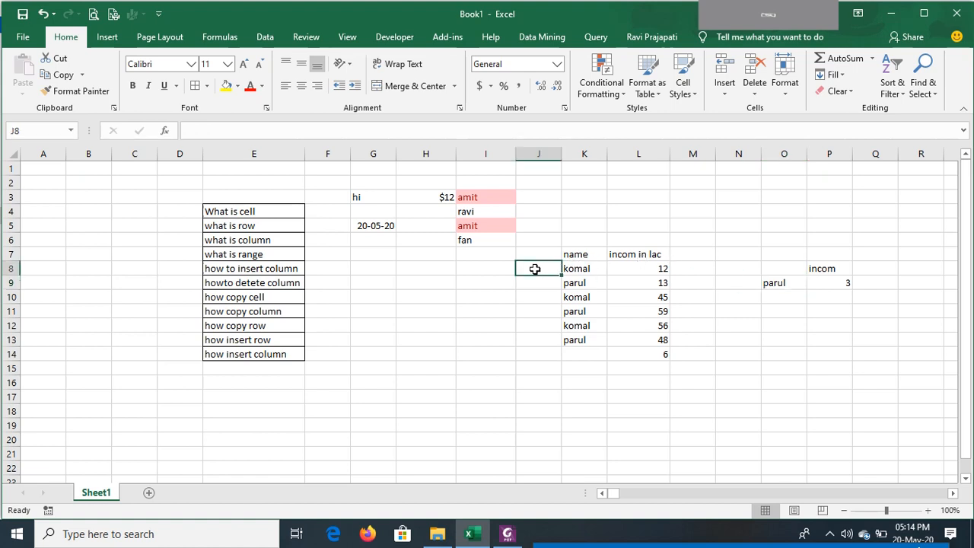
{"action": "key", "text": "Up"}
{"action": "type", "text": "mo"}
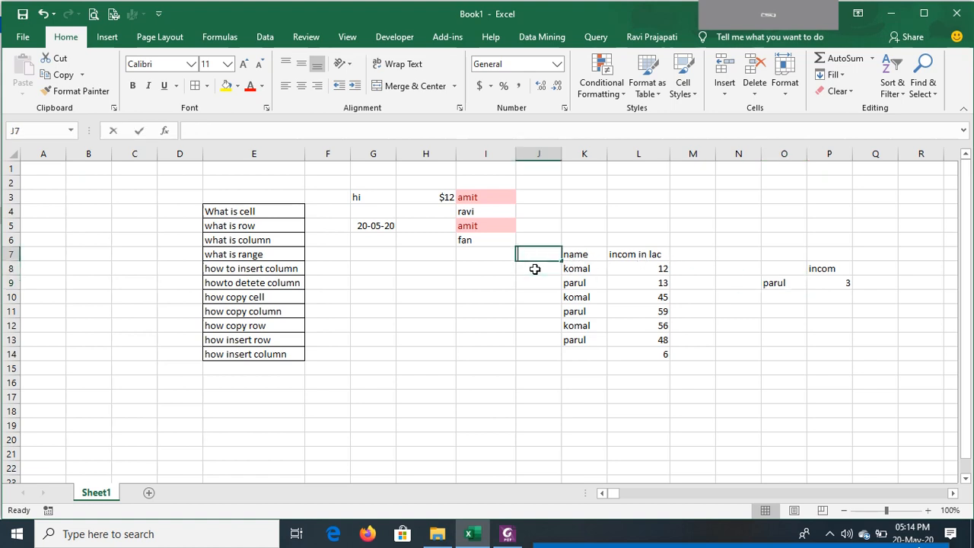
{"action": "type", "text": "nth"}
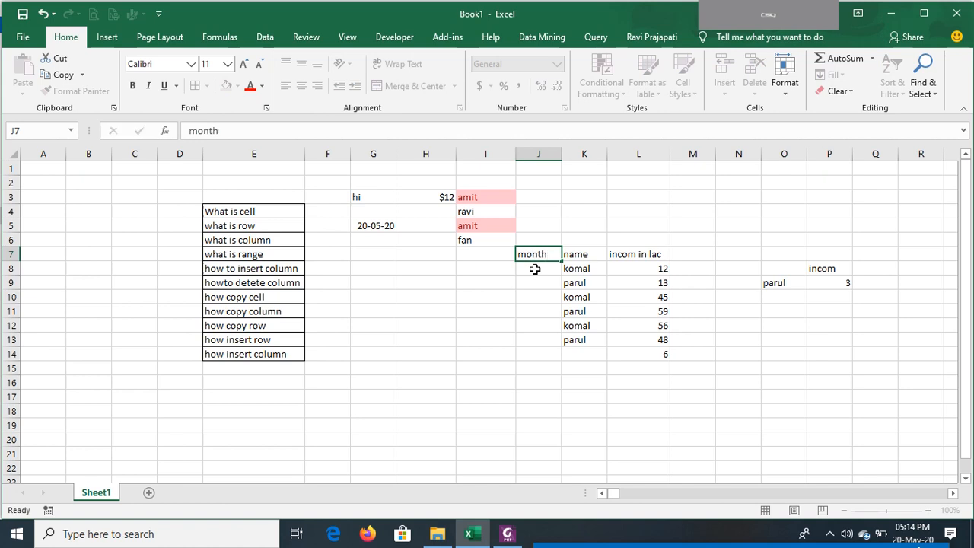
{"action": "key", "text": "Return"}
{"action": "type", "text": "jan"}
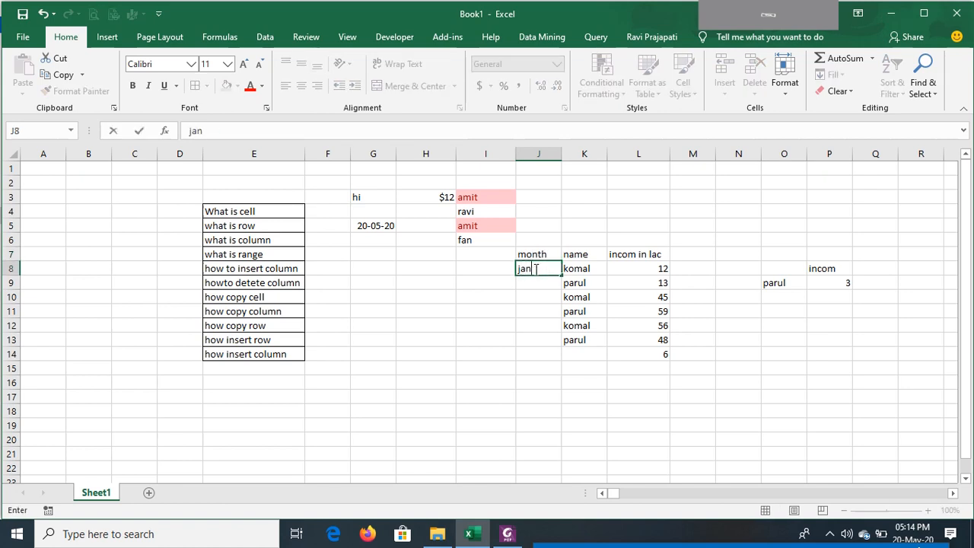
{"action": "type", "text": "uary"}
{"action": "key", "text": "Return"}
{"action": "left_click", "coordinate": [536, 268]}
{"action": "key", "text": "shift+Down"}
{"action": "key", "text": "shift+Down"}
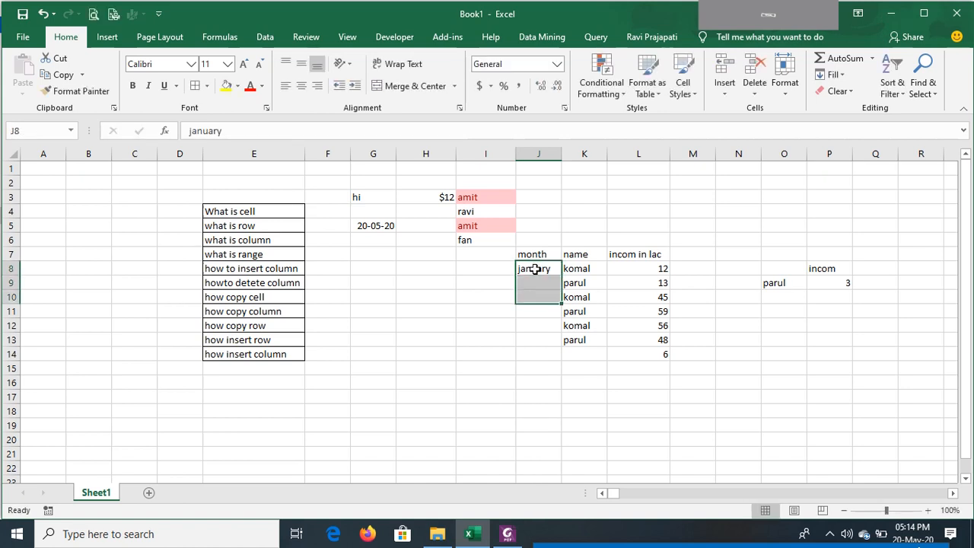
{"action": "key", "text": "ctrl+d"}
Enter "february" in J11 and fill it down through J13.
{"action": "key", "text": "Down"}
{"action": "key", "text": "Down"}
{"action": "key", "text": "Down"}
{"action": "type", "text": "f"}
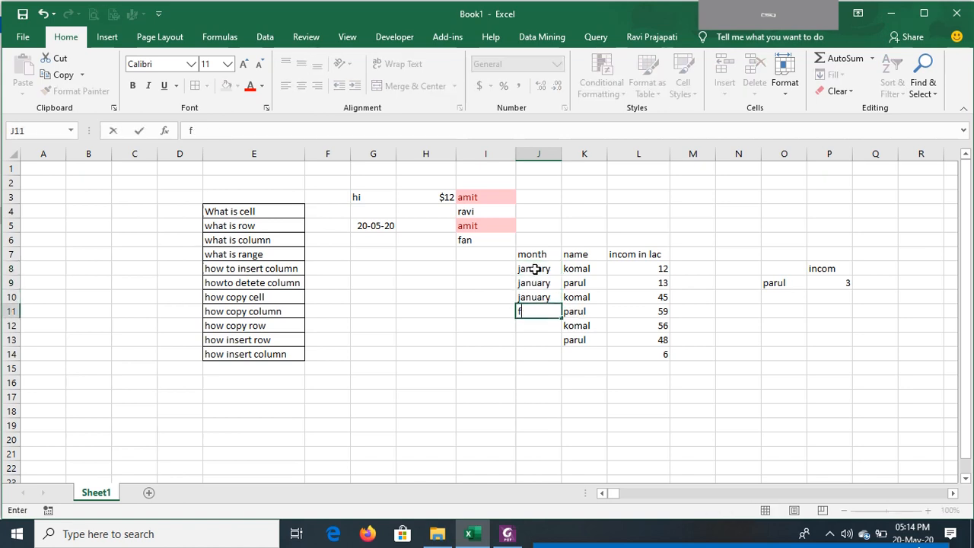
{"action": "type", "text": "ebruary"}
{"action": "key", "text": "Return"}
{"action": "key", "text": "Up"}
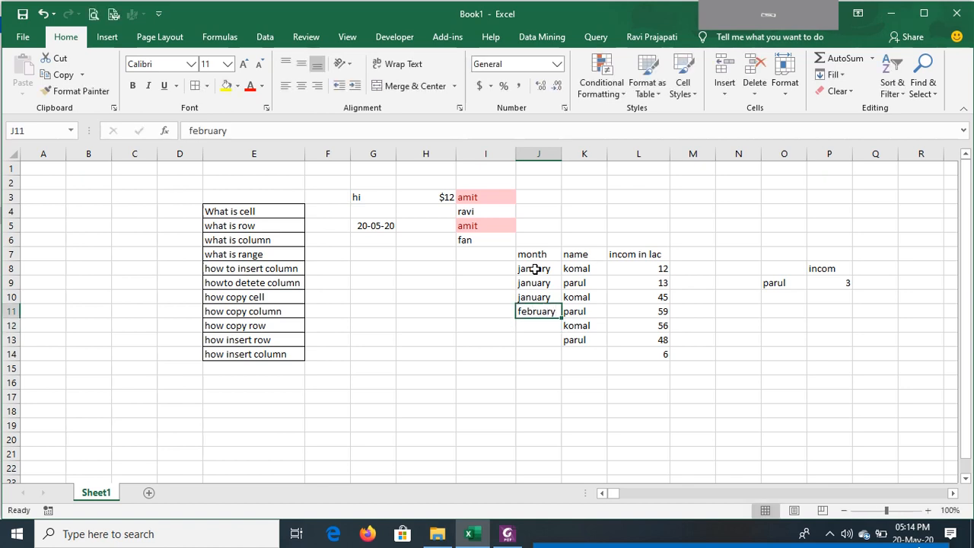
{"action": "key", "text": "shift+Down"}
{"action": "key", "text": "shift+Down"}
{"action": "key", "text": "ctrl+d"}
Enter "january" as the month criterion in N9 and change the name criterion in O9 to the name listed in K8.
{"action": "key", "text": "Up"}
{"action": "key", "text": "Up"}
{"action": "key", "text": "Up"}
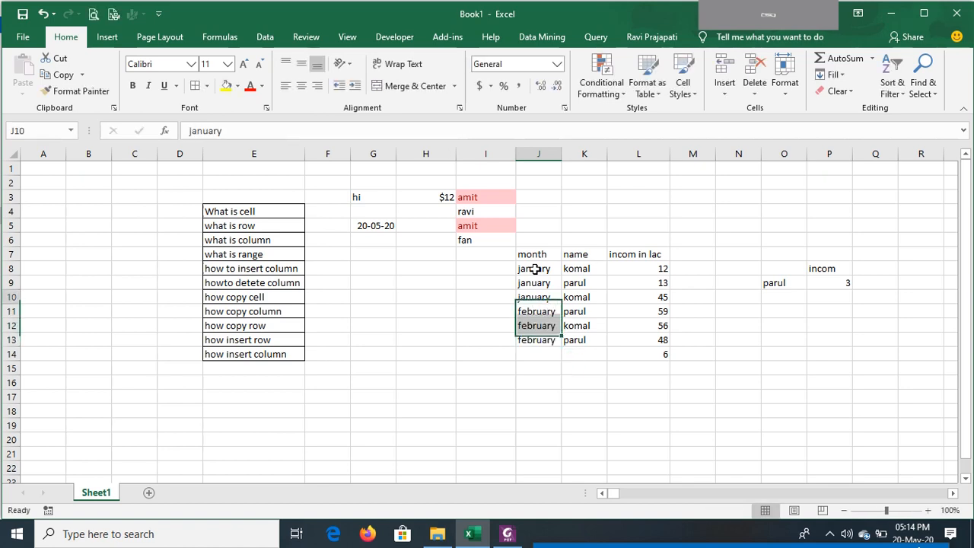
{"action": "key", "text": "Down"}
{"action": "key", "text": "Right"}
{"action": "key", "text": "Right"}
{"action": "key", "text": "Right"}
{"action": "key", "text": "Right"}
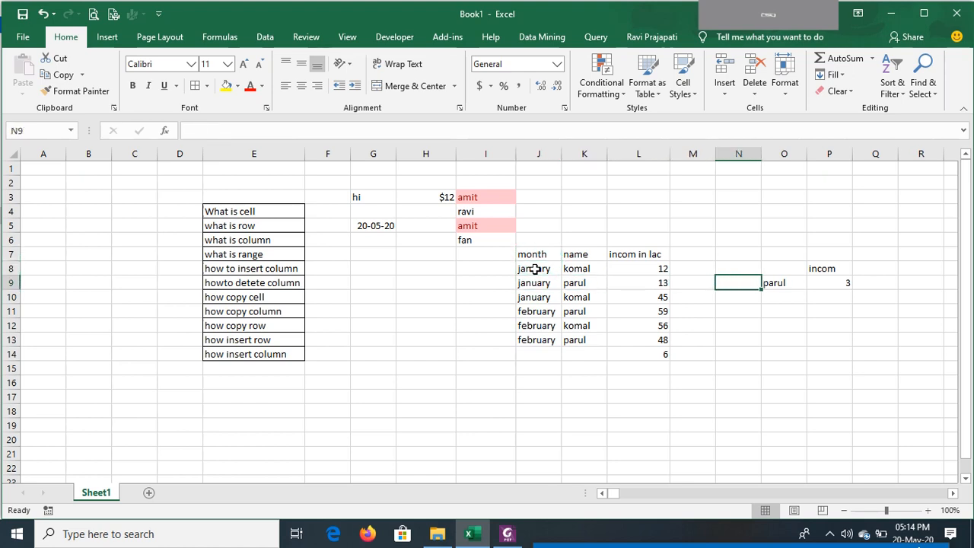
{"action": "type", "text": "january"}
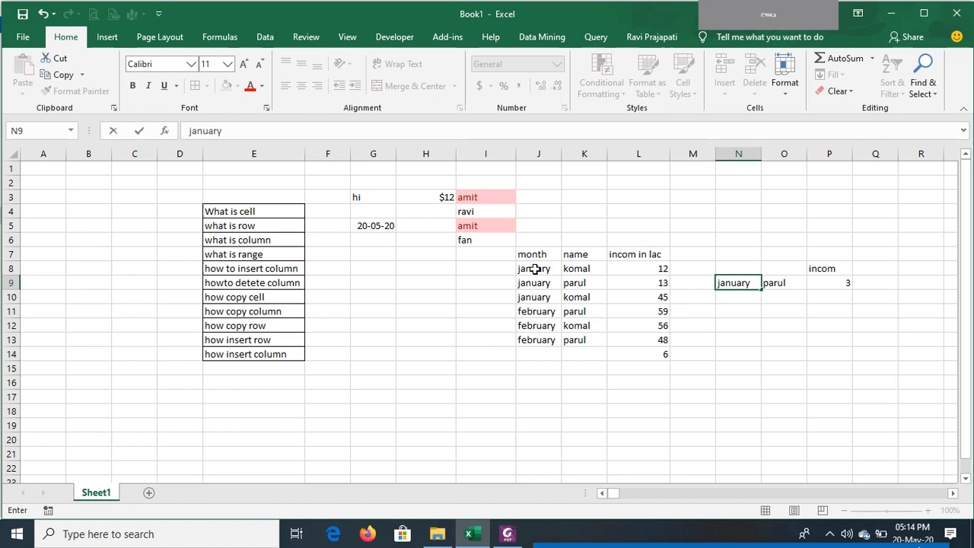
{"action": "key", "text": "Tab"}
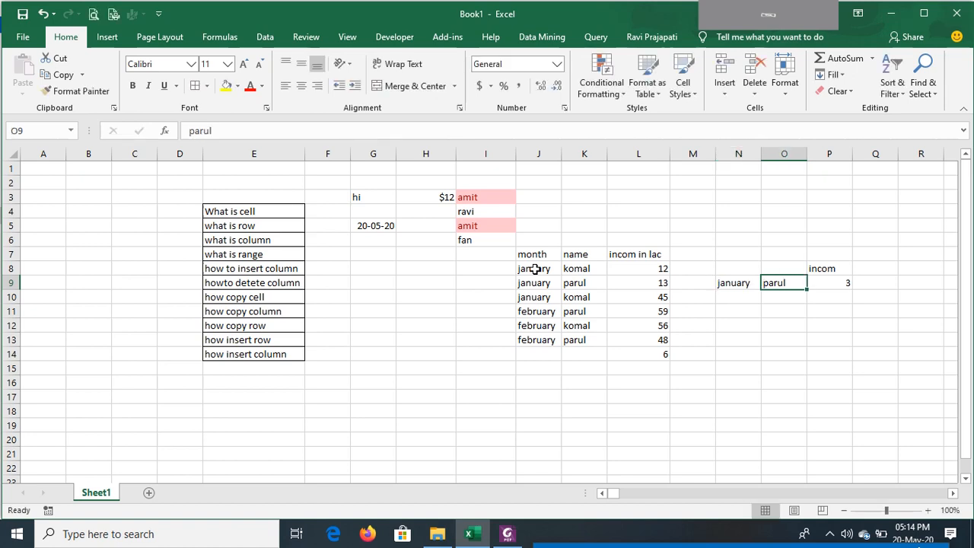
{"action": "type", "text": "komal"}
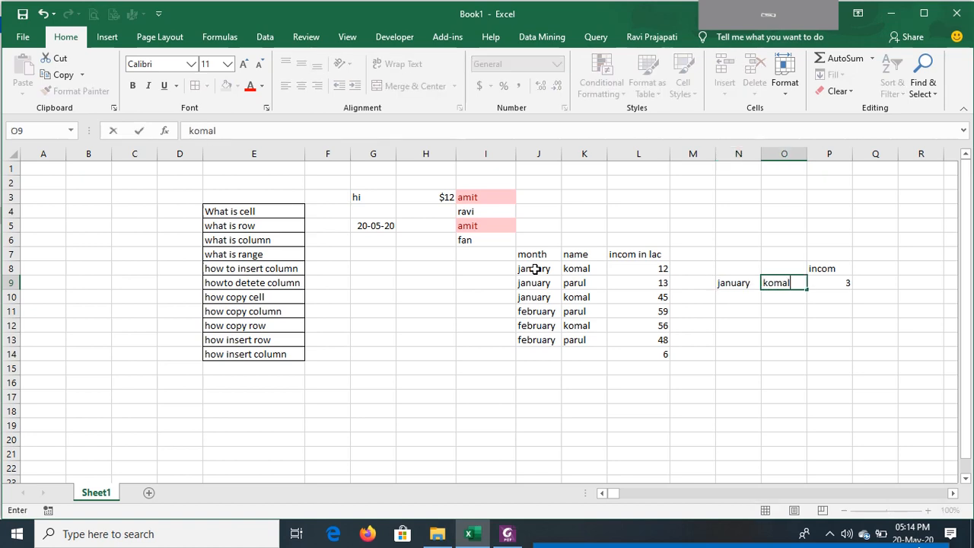
{"action": "key", "text": "Tab"}
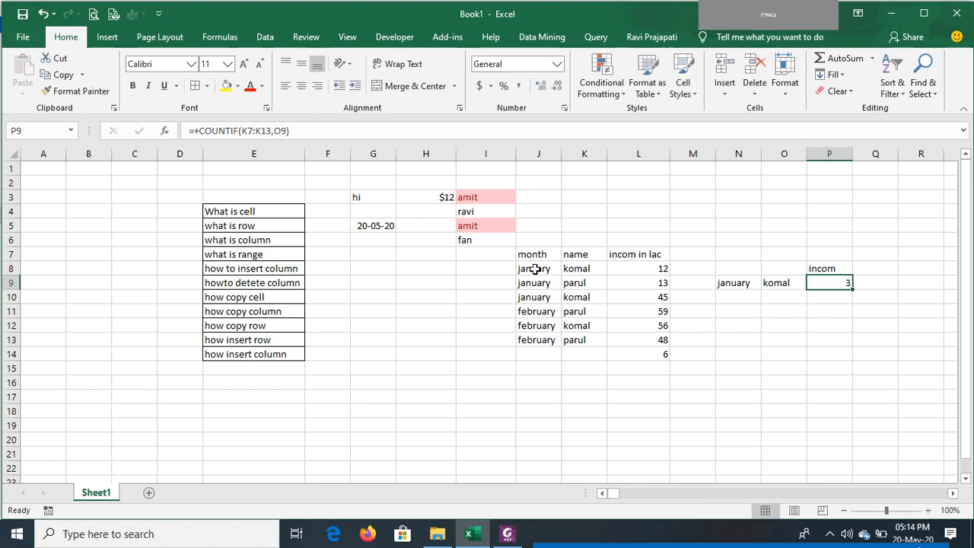
Change the result heading in P8 to "count".
{"action": "key", "text": "Up"}
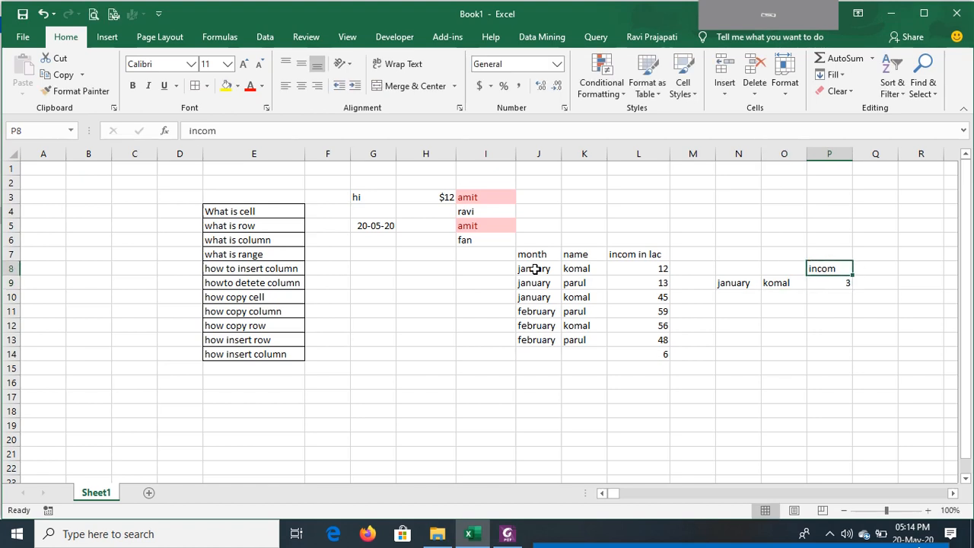
{"action": "type", "text": "count"}
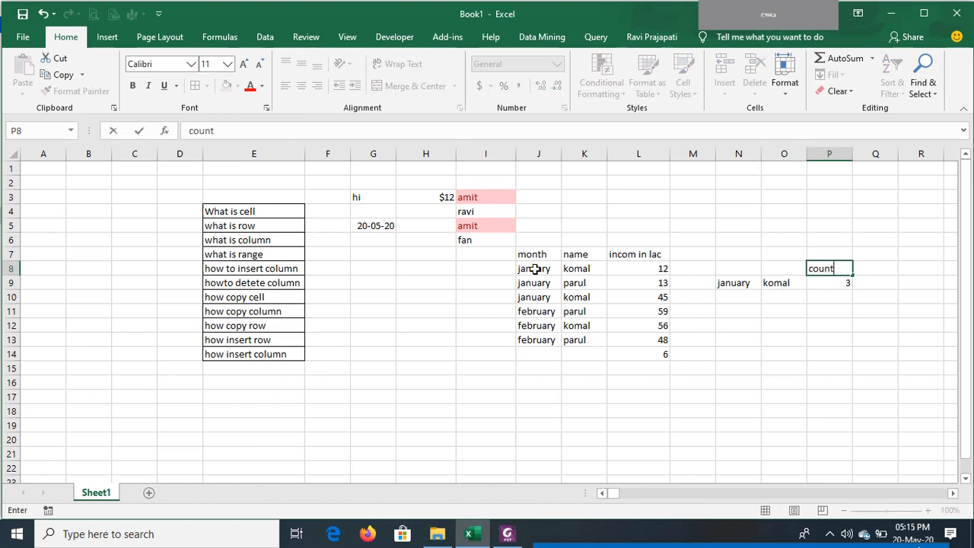
{"action": "key", "text": "Return"}
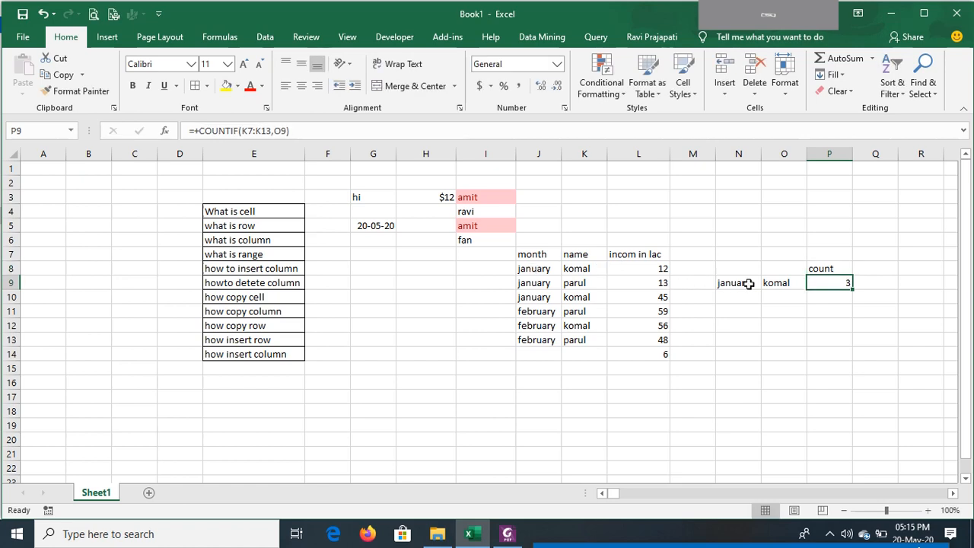
{"action": "left_click", "coordinate": [782, 285]}
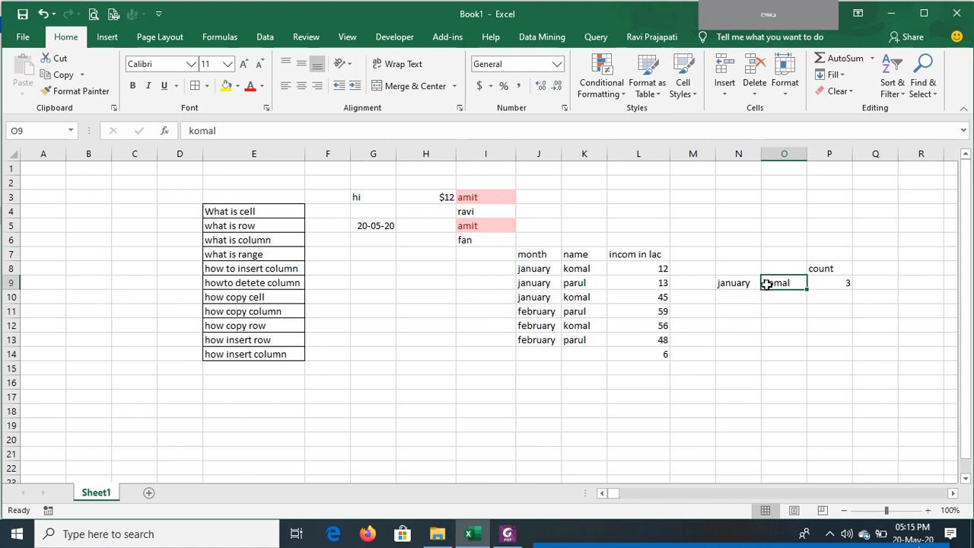
{"action": "left_click", "coordinate": [739, 284]}
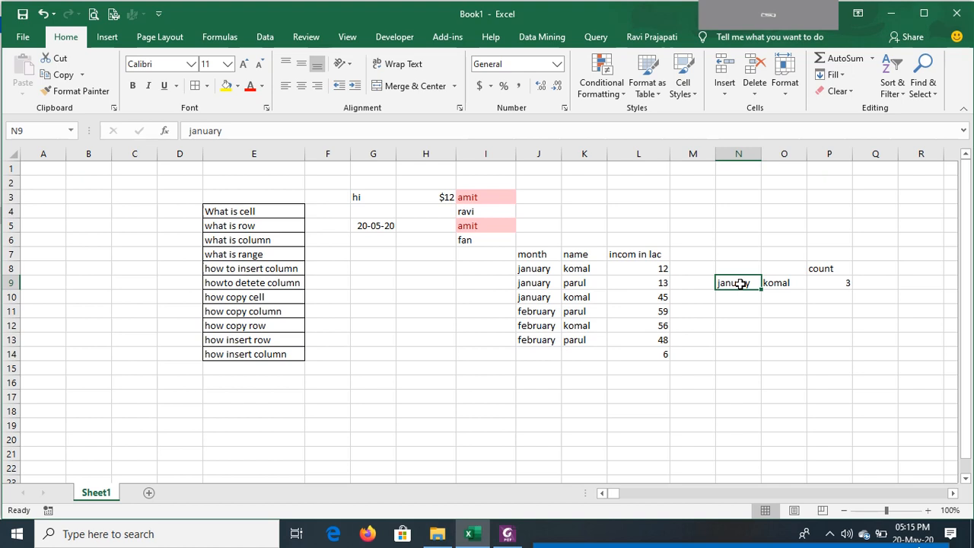
{"action": "left_click", "coordinate": [776, 283]}
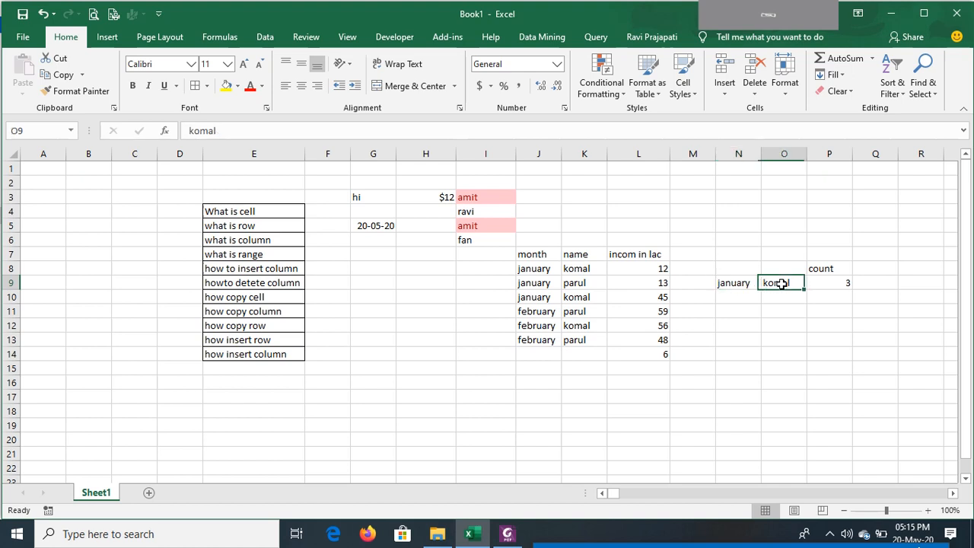
{"action": "left_click", "coordinate": [752, 284]}
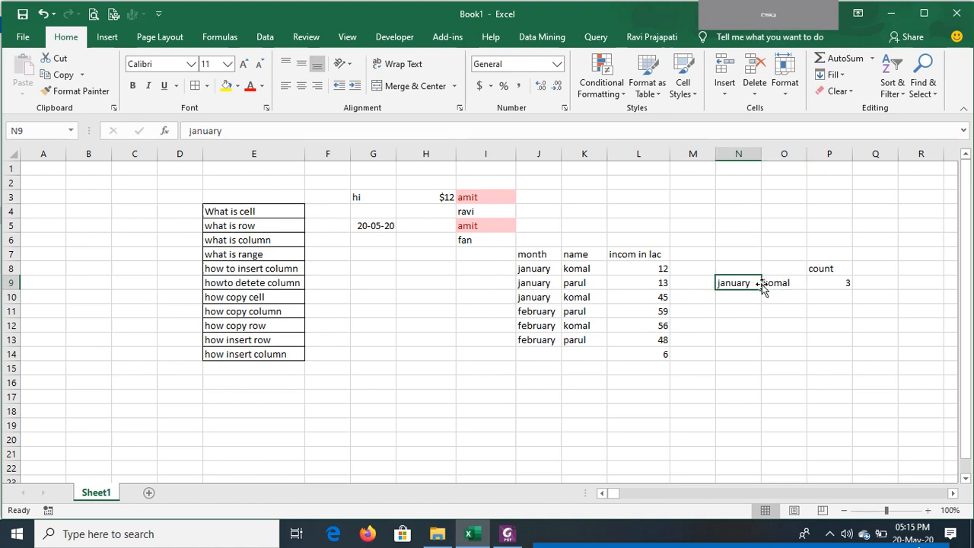
{"action": "left_click", "coordinate": [781, 283]}
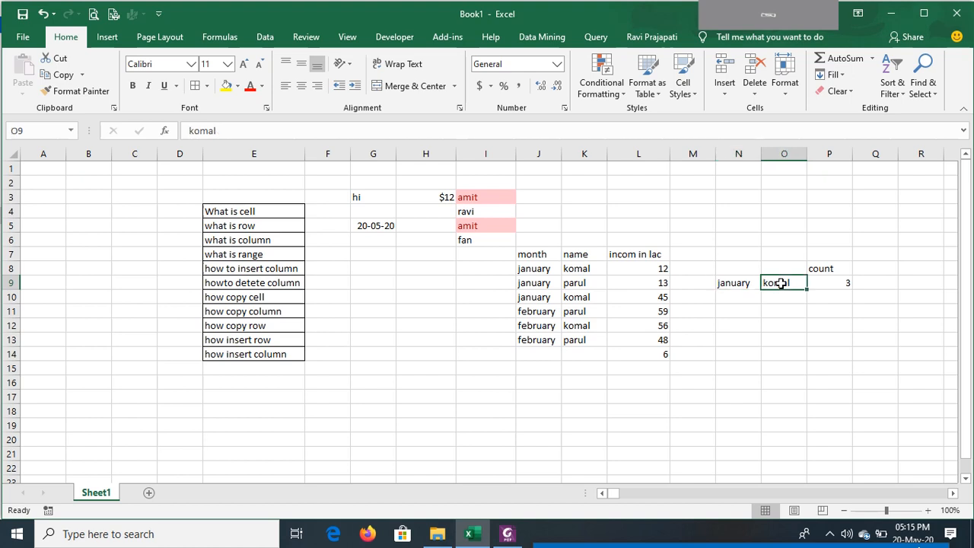
Start a COUNTIFS formula in P9 with name range K7:K13 as the first criteria range and O9 as its criterion.
{"action": "left_click", "coordinate": [833, 284]}
{"action": "type", "text": "+"}
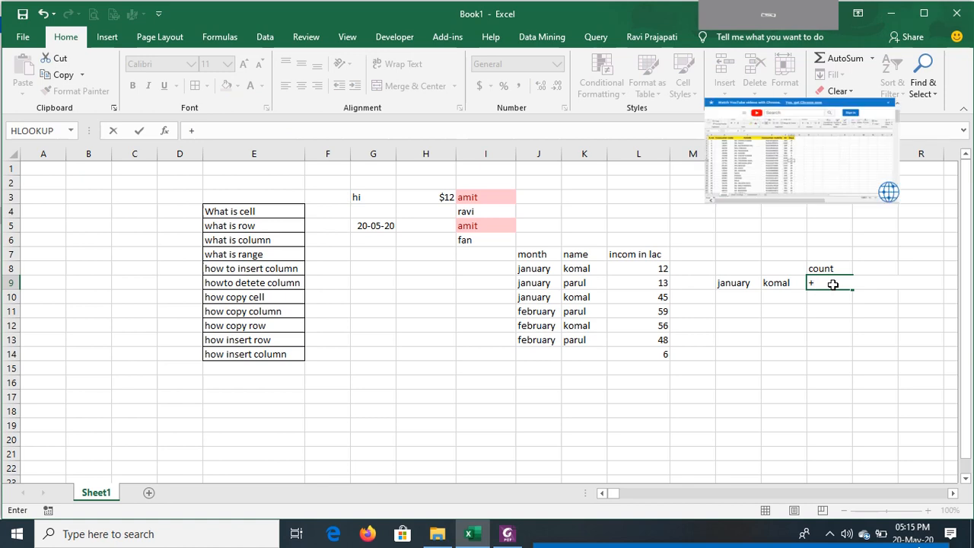
{"action": "type", "text": "countifs"}
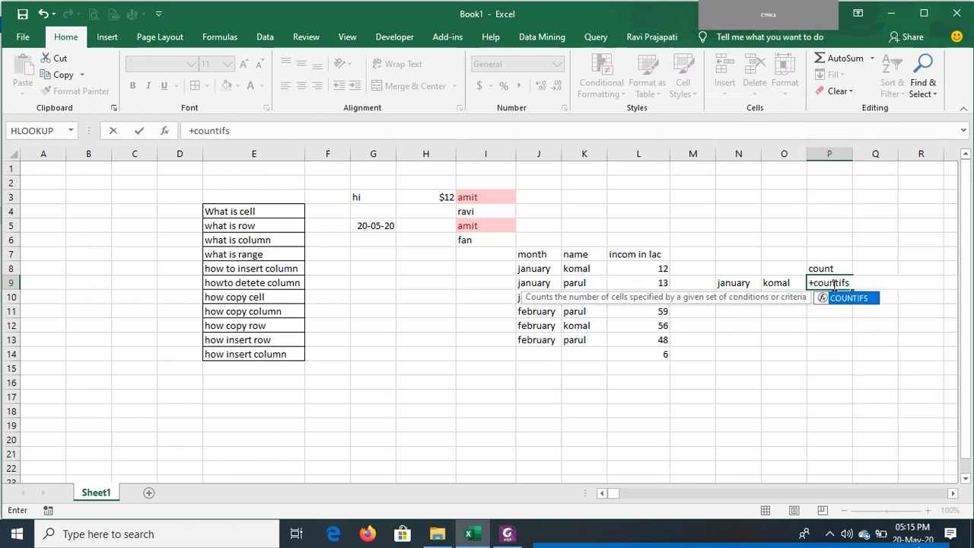
{"action": "type", "text": "("}
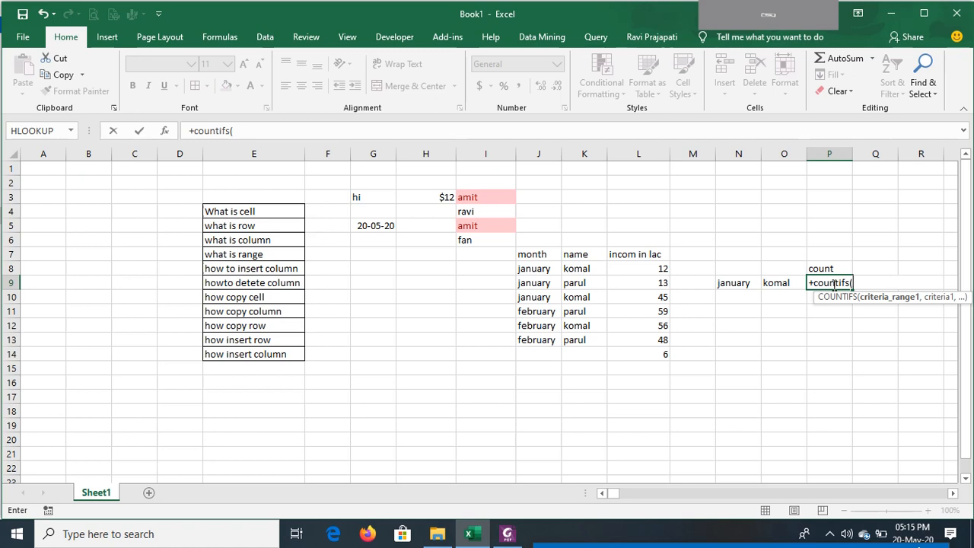
{"action": "left_click", "coordinate": [578, 255]}
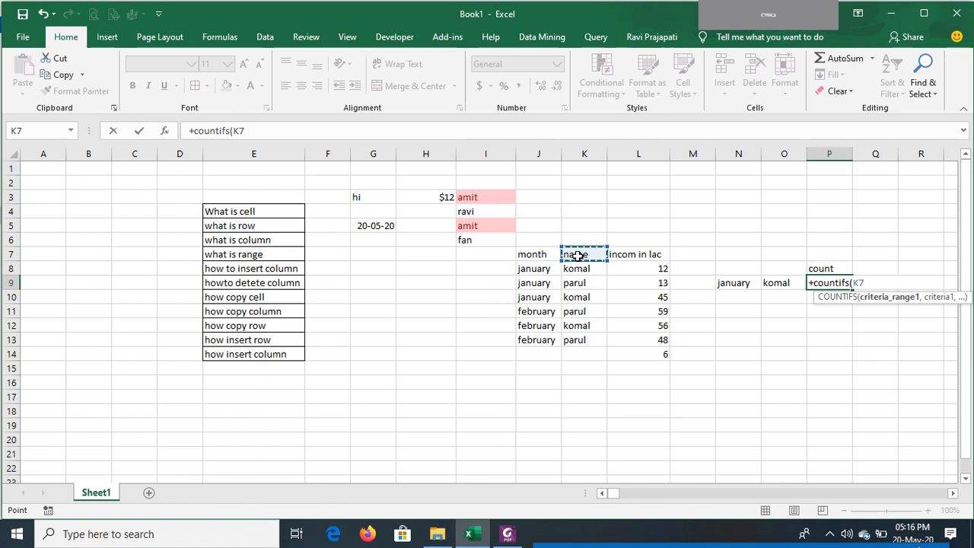
{"action": "key", "text": "ctrl+shift+Down"}
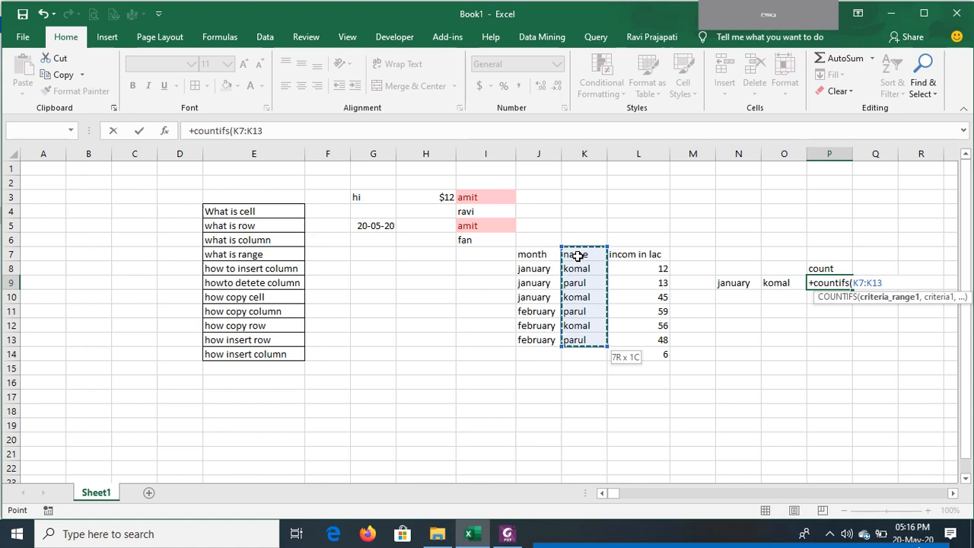
{"action": "left_click", "coordinate": [578, 256]}
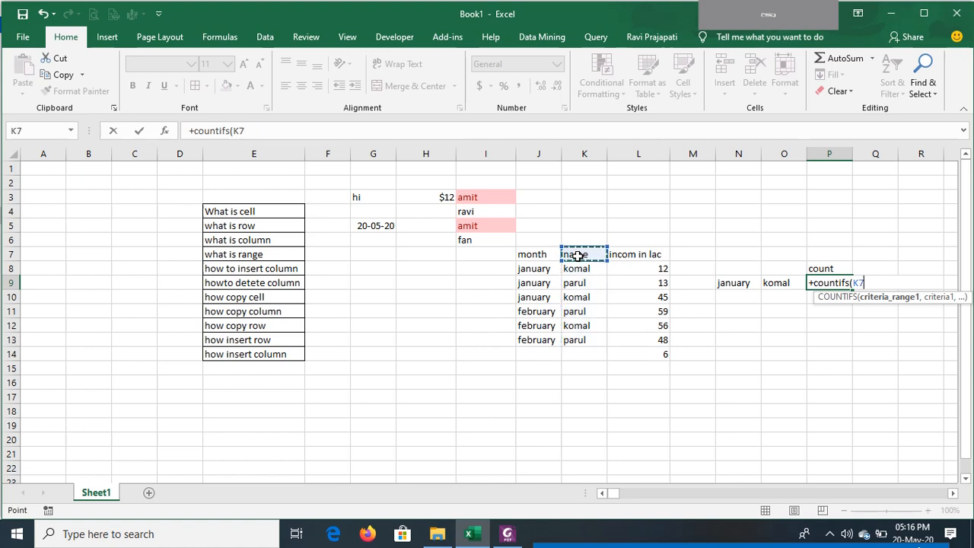
{"action": "left_click_drag", "start_coordinate": [579, 257], "coordinate": [585, 326]}
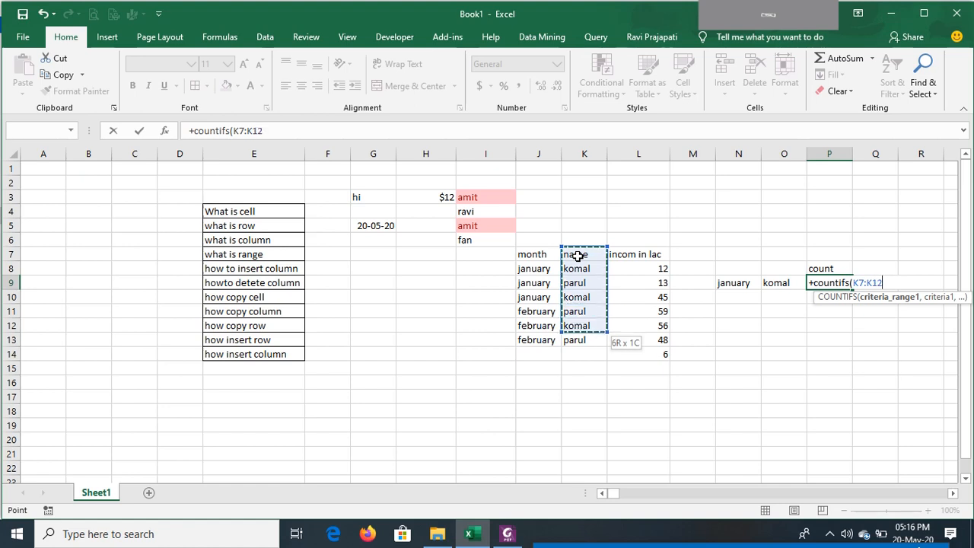
{"action": "left_click", "coordinate": [578, 257]}
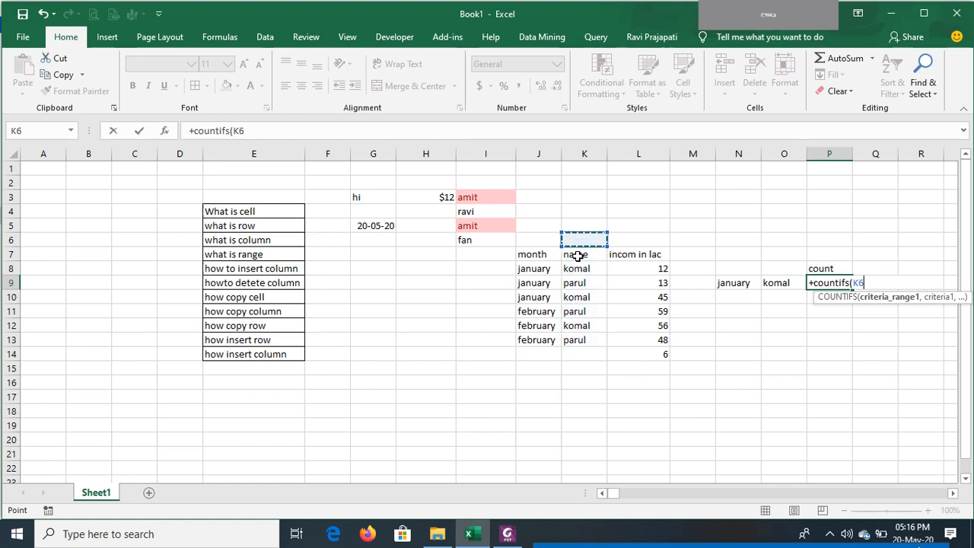
{"action": "left_click_drag", "start_coordinate": [578, 256], "coordinate": [584, 340]}
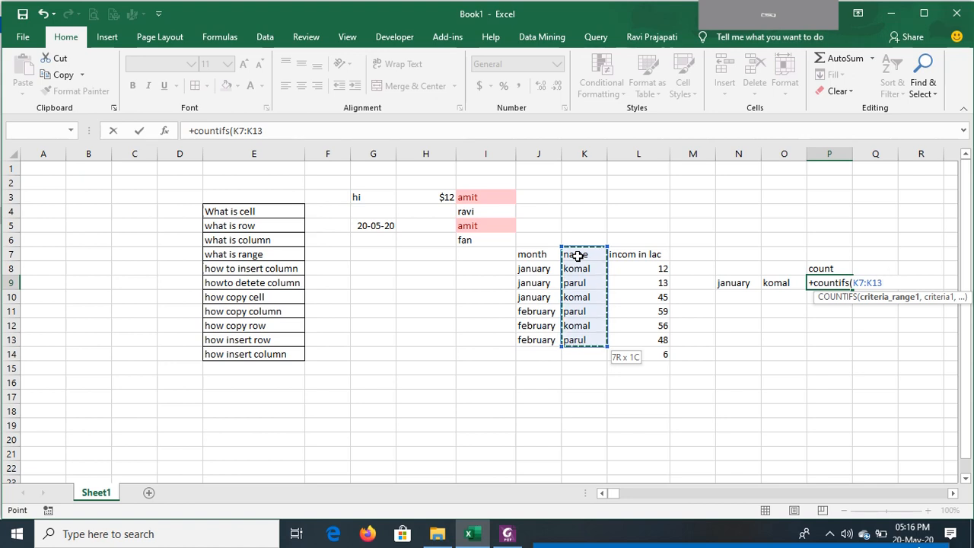
{"action": "type", "text": ","}
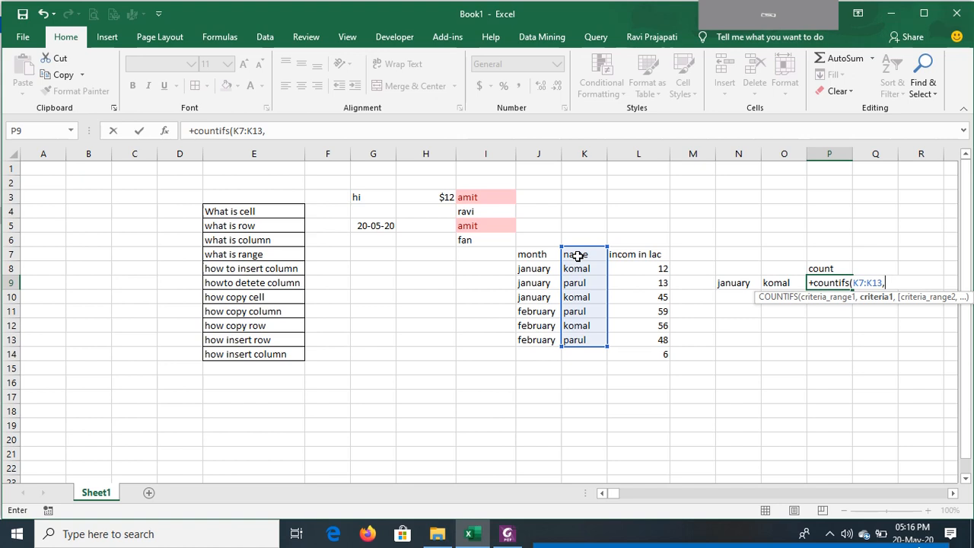
{"action": "left_click", "coordinate": [786, 283]}
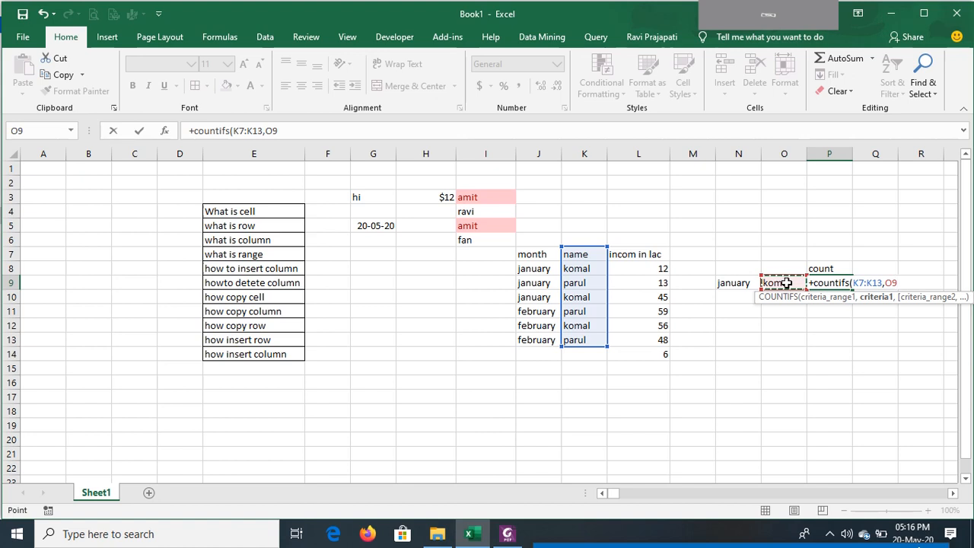
Add month range J7:J13 with criterion N9 as the second condition and complete the COUNTIFS formula in P9.
{"action": "type", "text": ","}
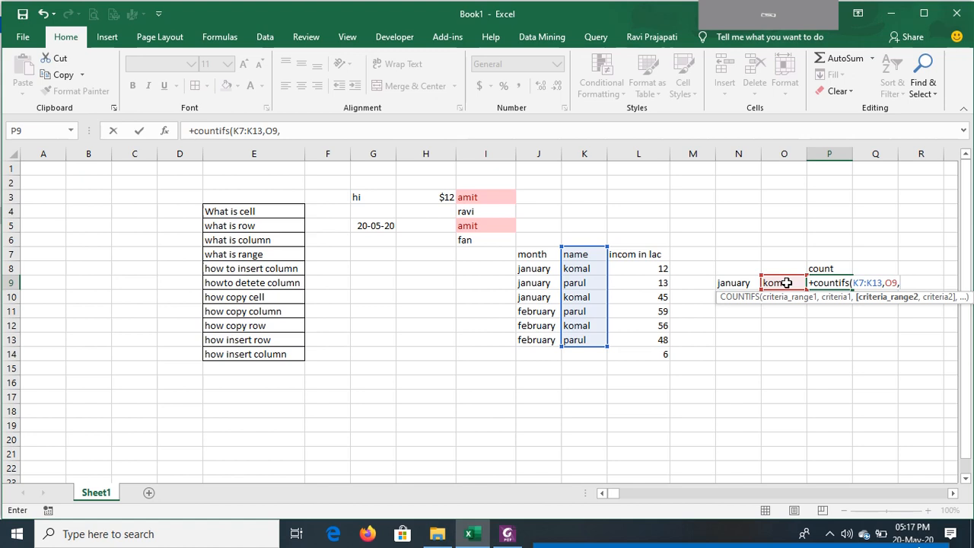
{"action": "left_click", "coordinate": [538, 256]}
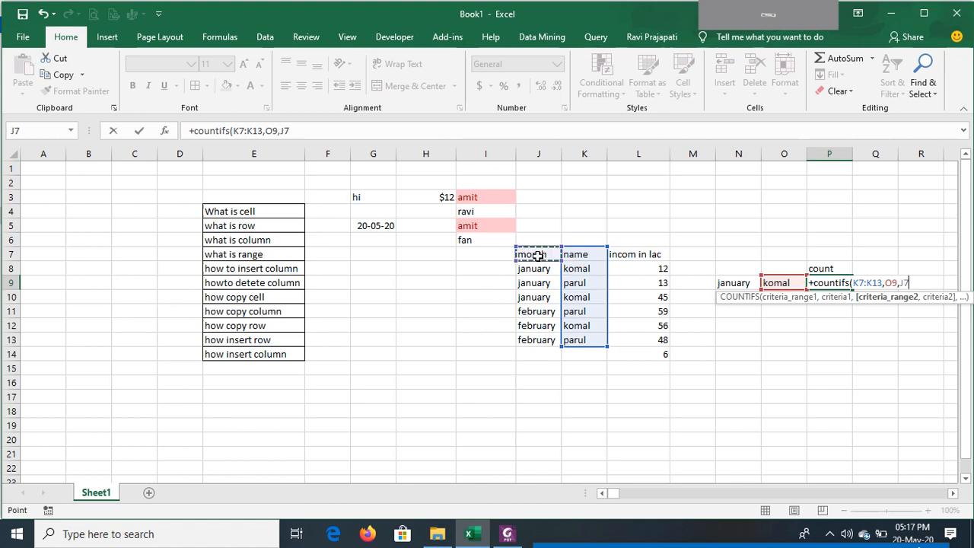
{"action": "key", "text": "ctrl+shift+Down"}
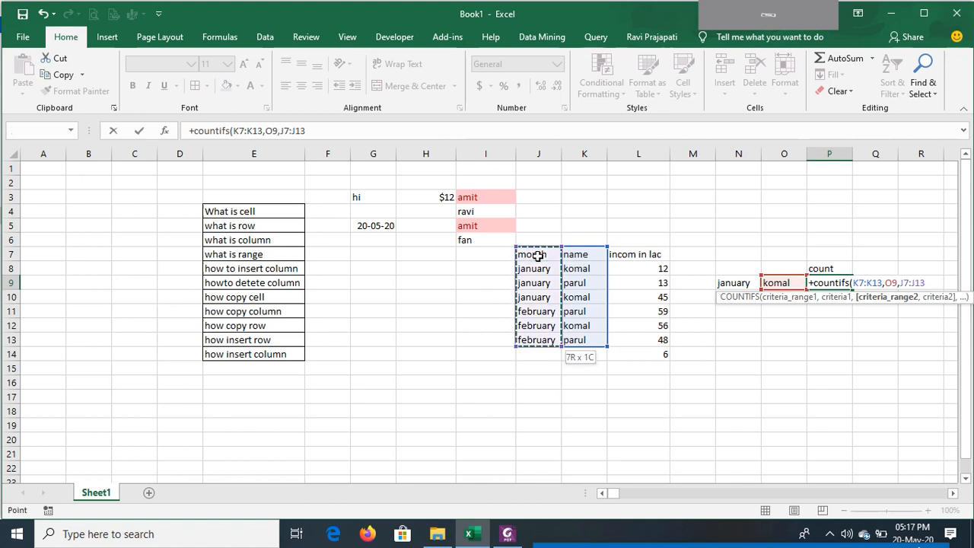
{"action": "type", "text": ","}
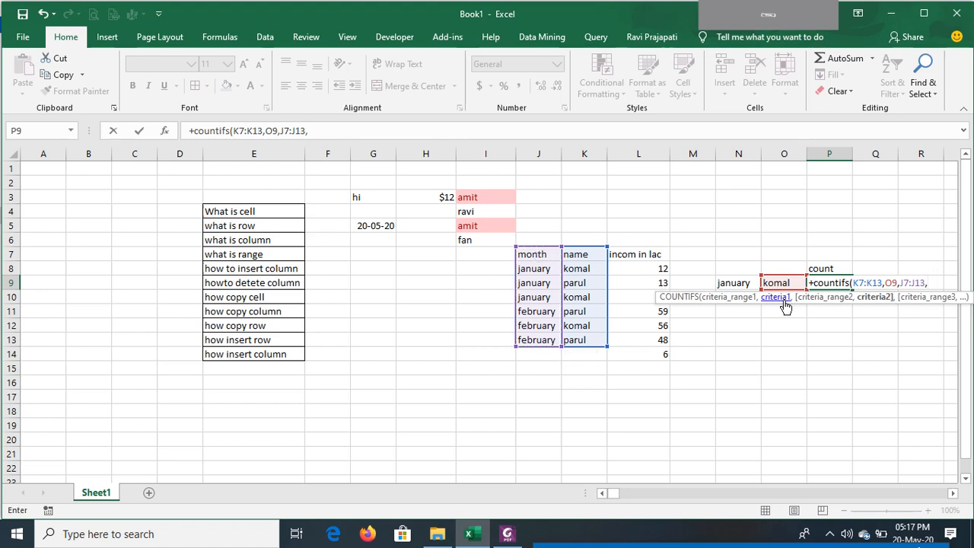
{"action": "left_click", "coordinate": [742, 283]}
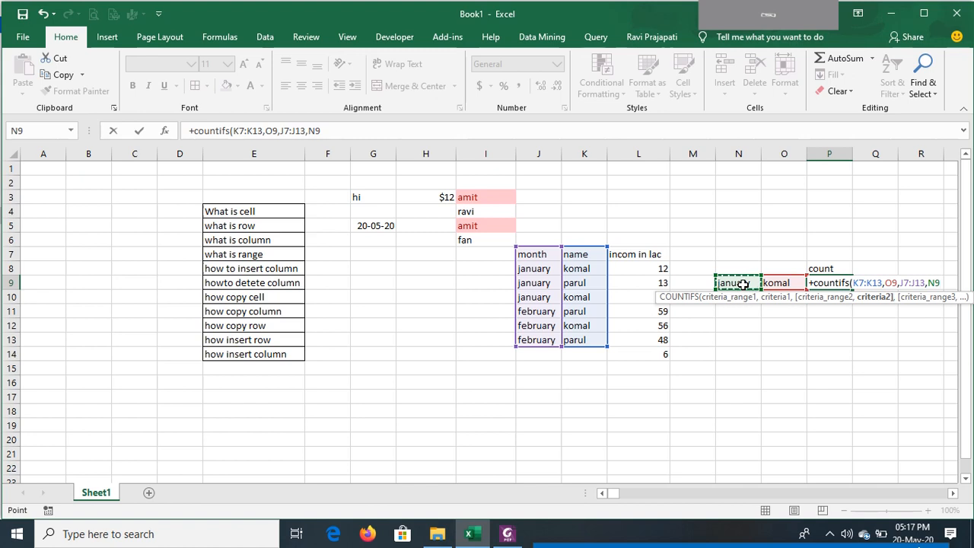
{"action": "type", "text": ")"}
{"action": "key", "text": "Return"}
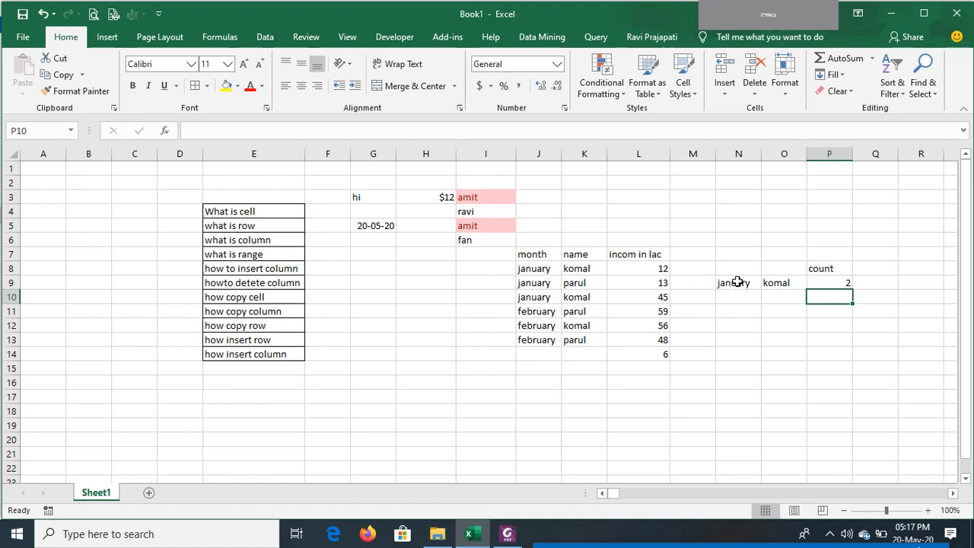
{"action": "left_click", "coordinate": [548, 298]}
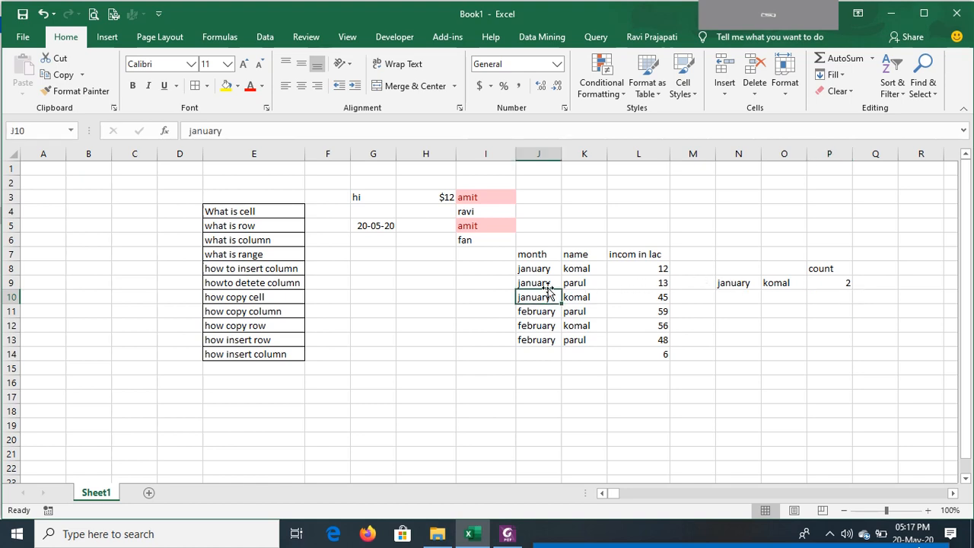
{"action": "left_click", "coordinate": [546, 283]}
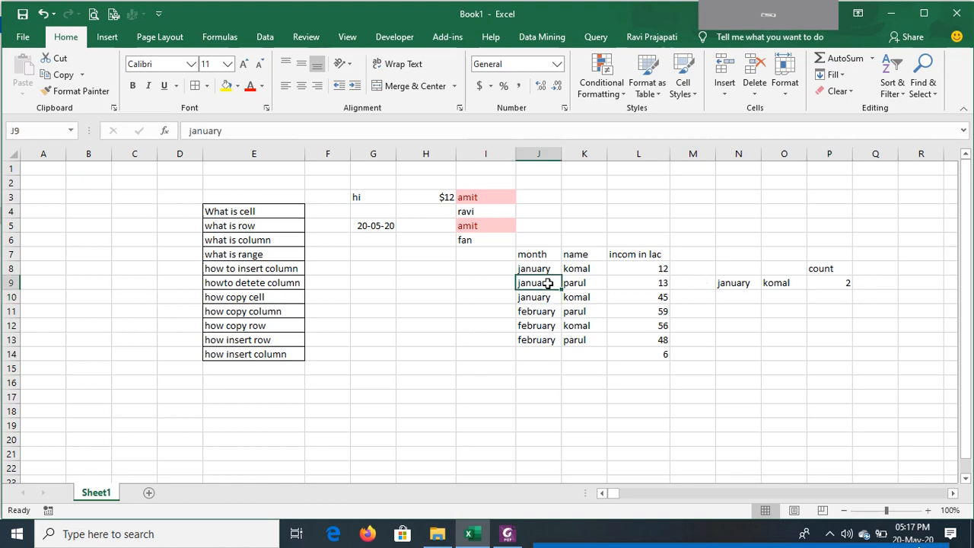
{"action": "left_click", "coordinate": [601, 268]}
{"action": "left_click", "coordinate": [593, 295]}
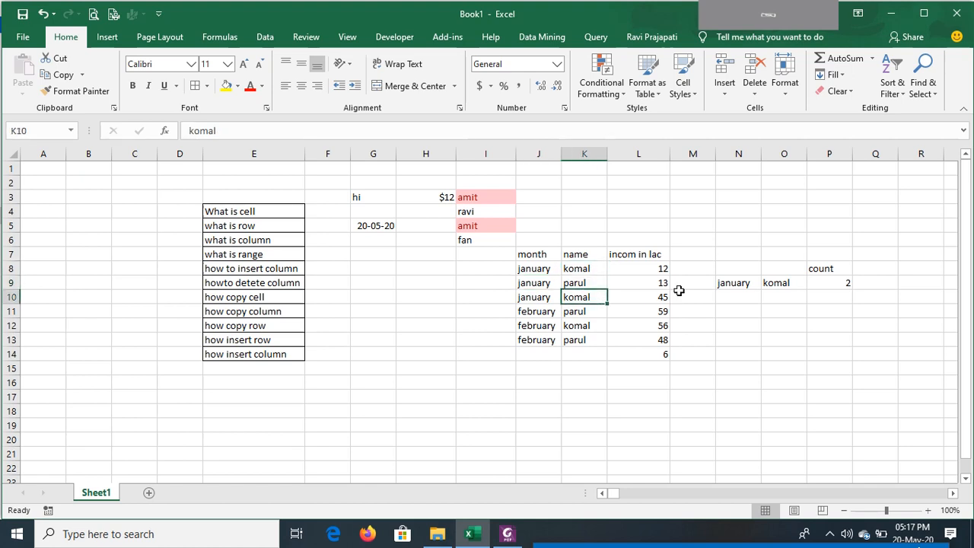
Change the month criterion in N9 to "february".
{"action": "left_click", "coordinate": [743, 283]}
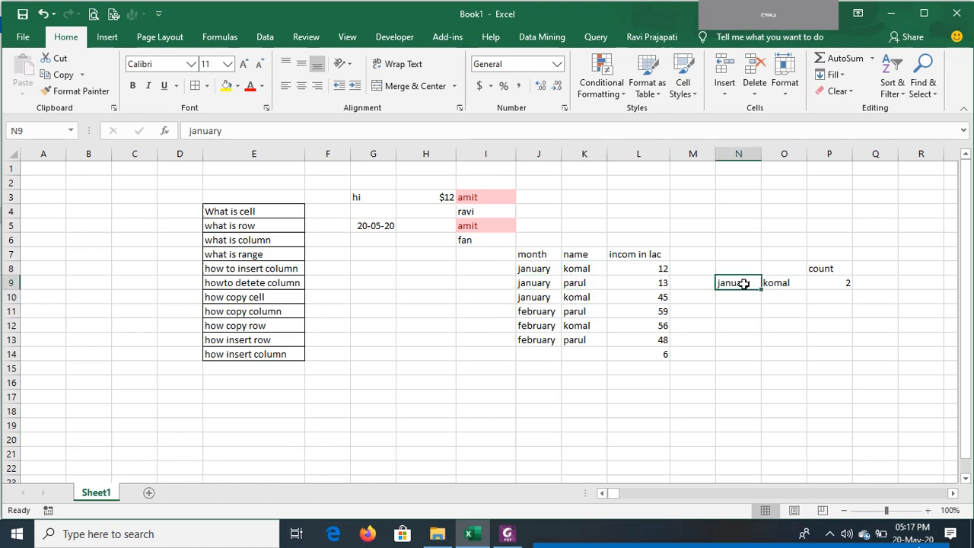
{"action": "type", "text": "feb"}
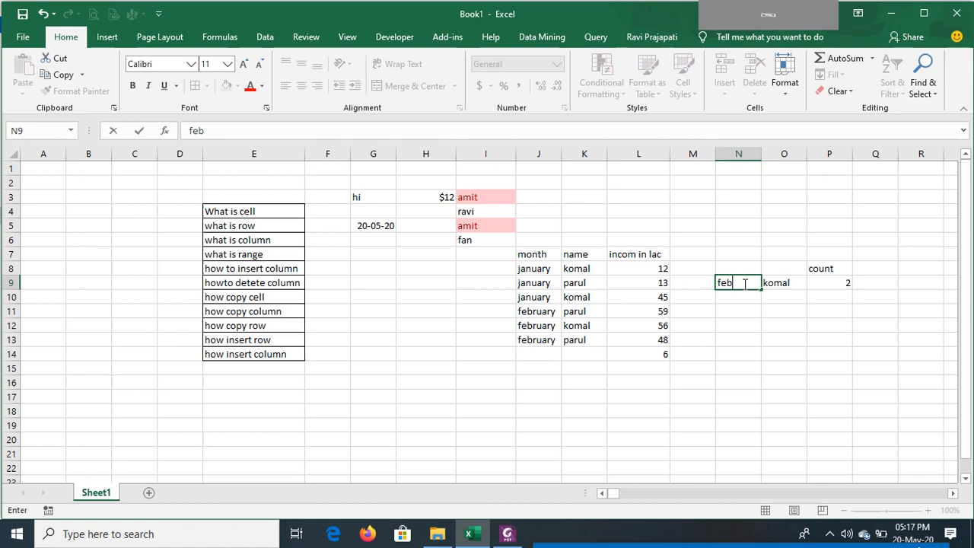
{"action": "type", "text": "ruary"}
{"action": "key", "text": "Return"}
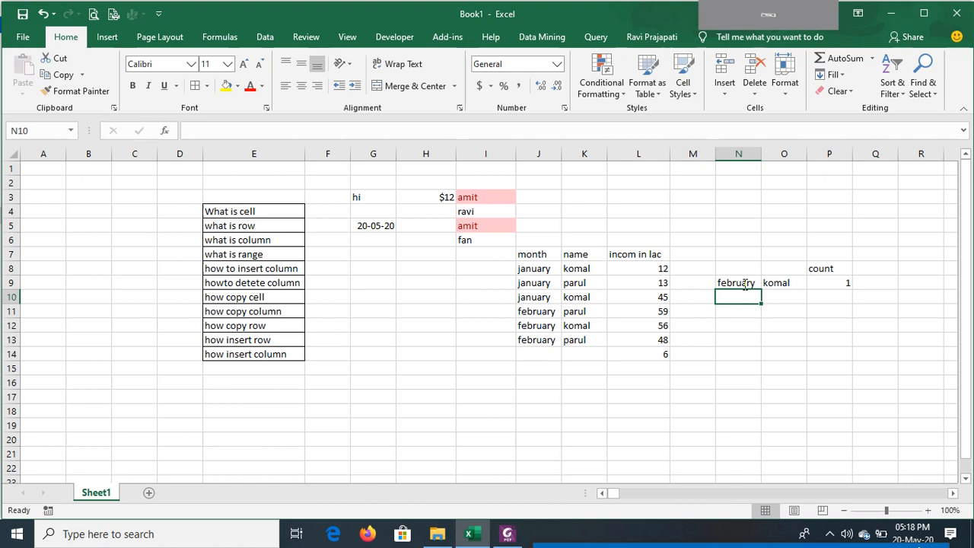
Replace the name criterion in O9 with the name listed in K9 and check the COUNTIFS result in P9.
{"action": "left_click", "coordinate": [785, 283]}
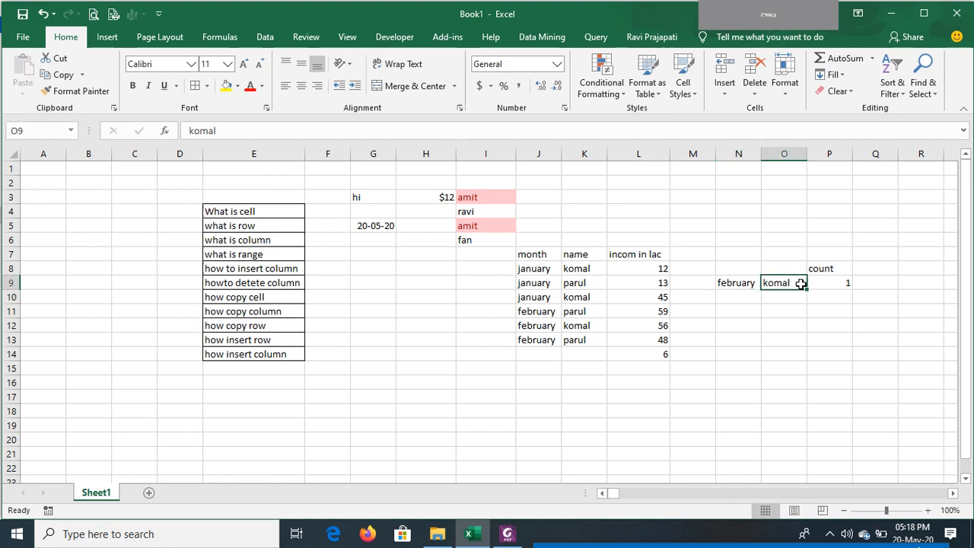
{"action": "left_click", "coordinate": [825, 282]}
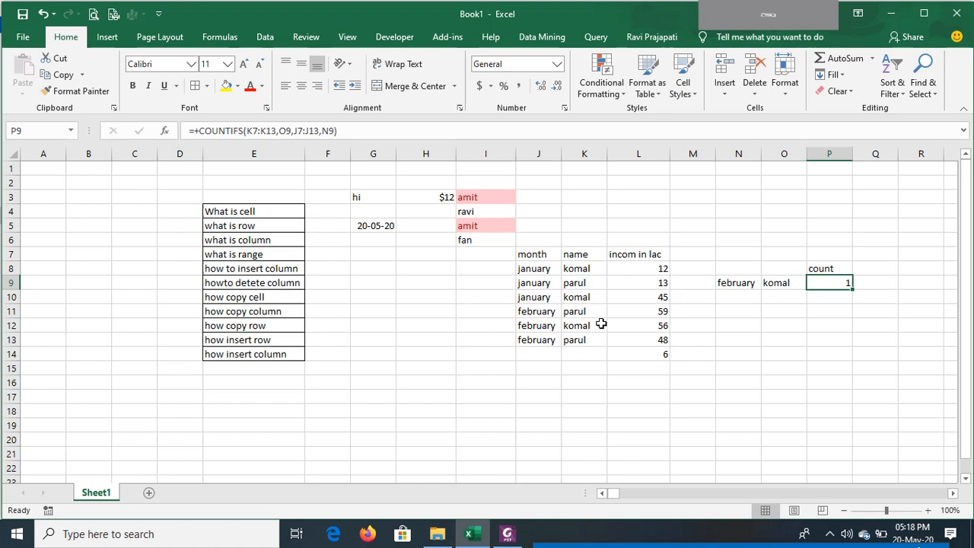
{"action": "left_click", "coordinate": [785, 285]}
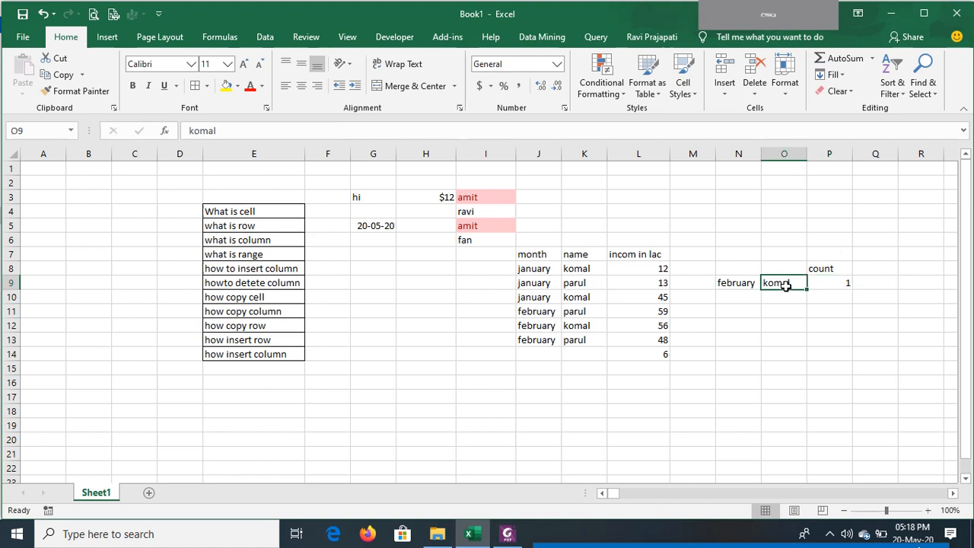
{"action": "type", "text": "parul"}
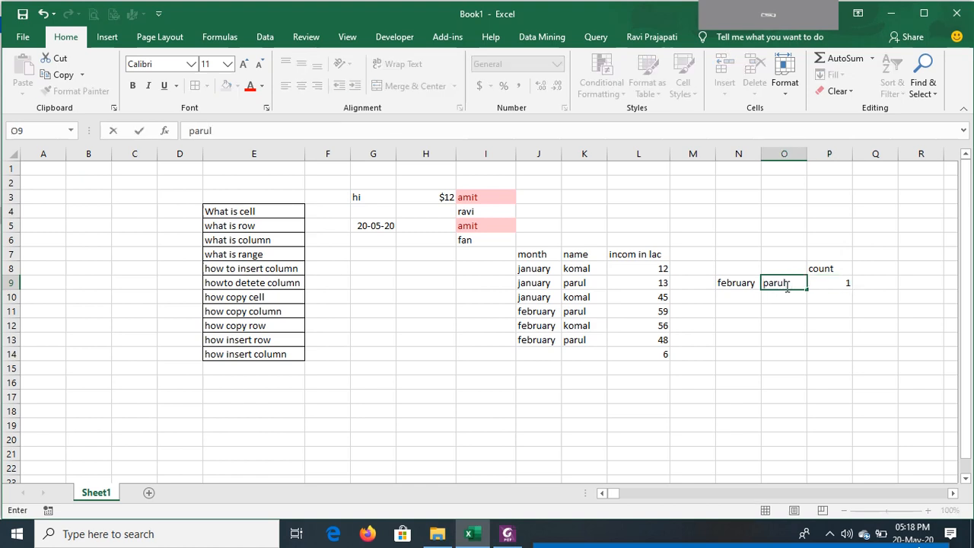
{"action": "key", "text": "Return"}
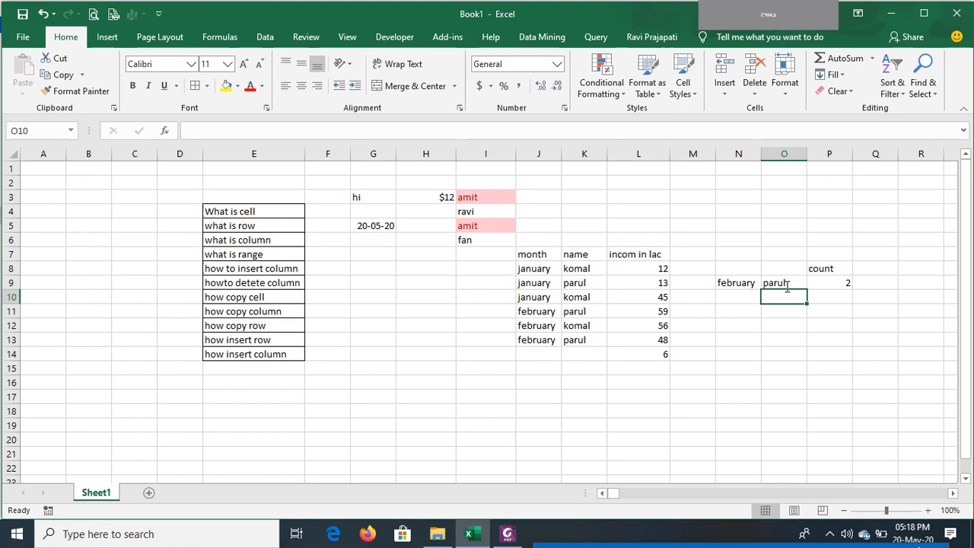
{"action": "left_click", "coordinate": [833, 283]}
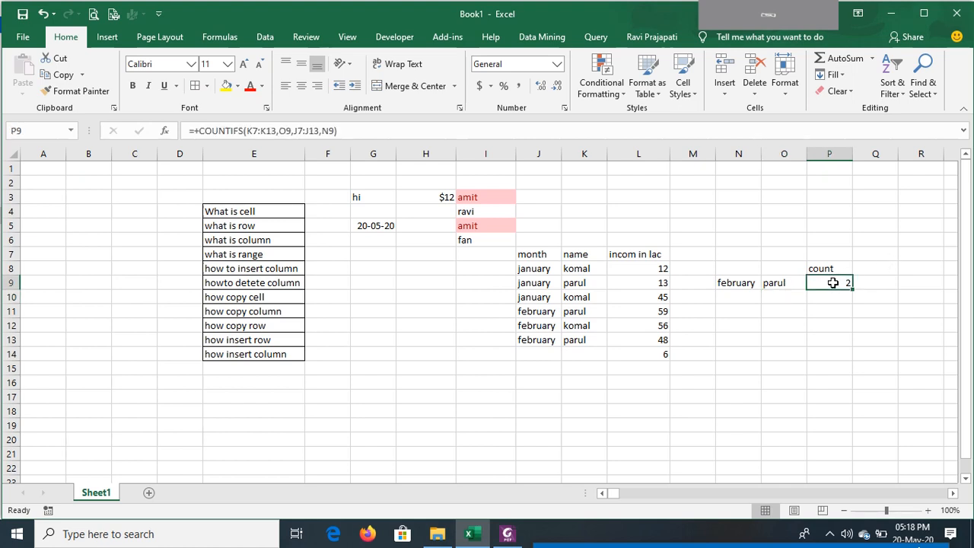
{"action": "left_click", "coordinate": [738, 280]}
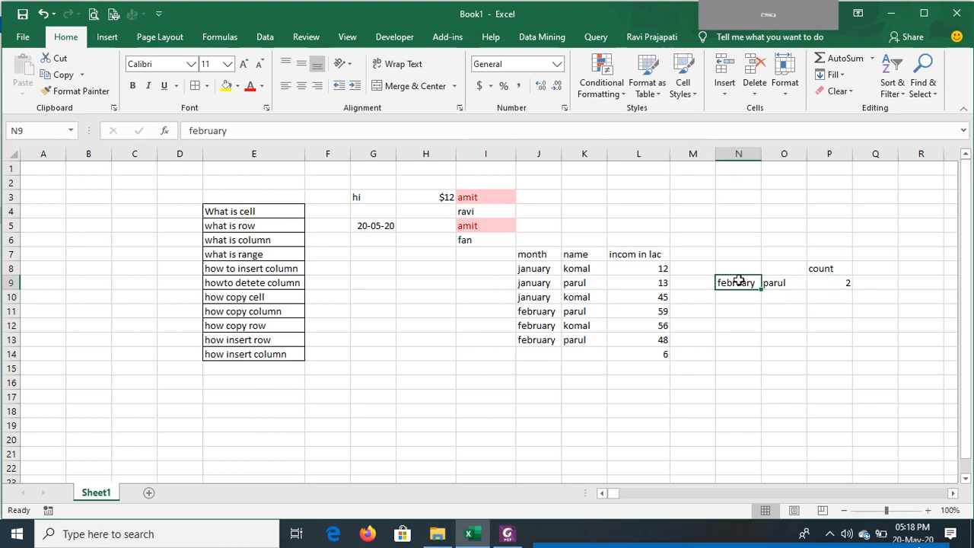
{"action": "left_click", "coordinate": [784, 283]}
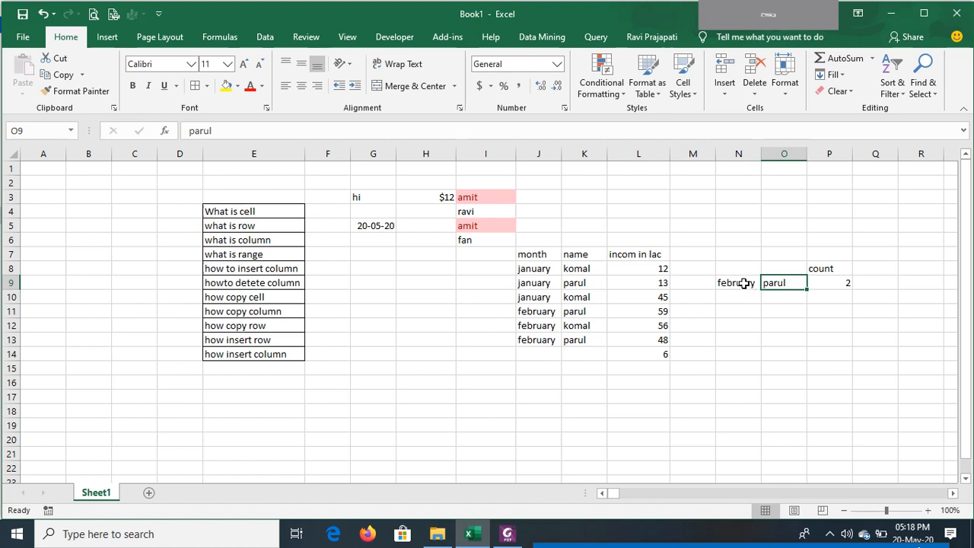
{"action": "left_click", "coordinate": [746, 281]}
{"action": "left_click", "coordinate": [772, 282]}
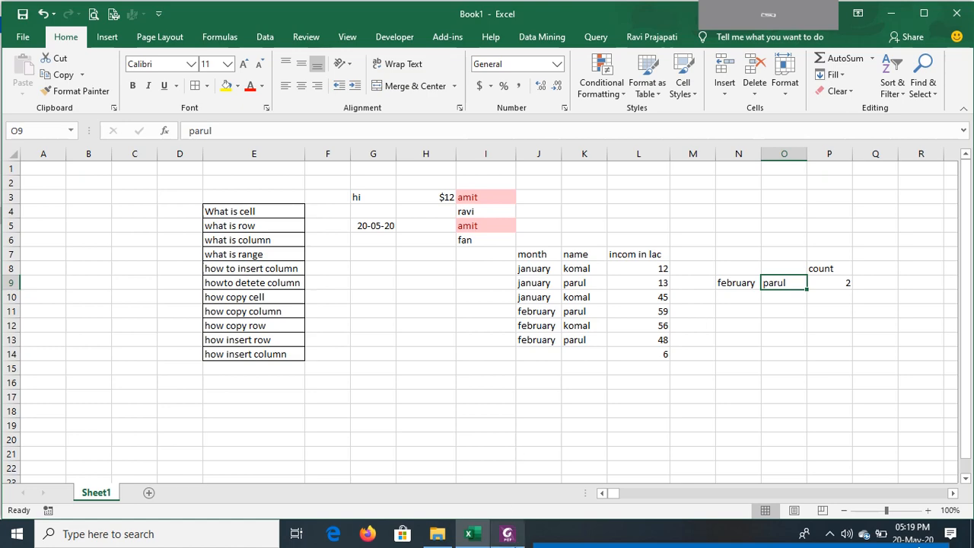
Switch to the syllabus S_P MIS-converted.pdf in Foxit PhantomPDF and bring up the screen recorder's Recording Toolbar.
{"action": "left_click", "coordinate": [508, 533]}
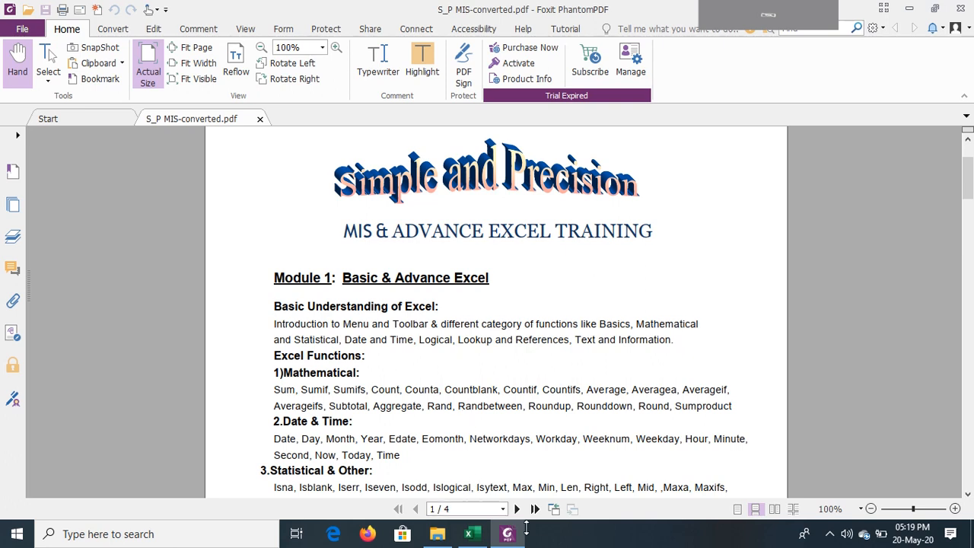
{"action": "left_click", "coordinate": [830, 534]}
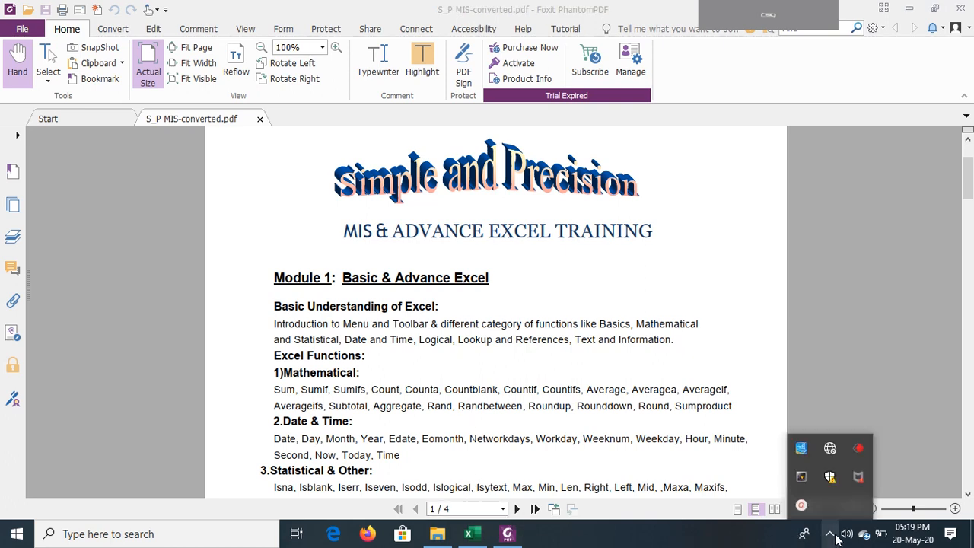
{"action": "left_click", "coordinate": [802, 507]}
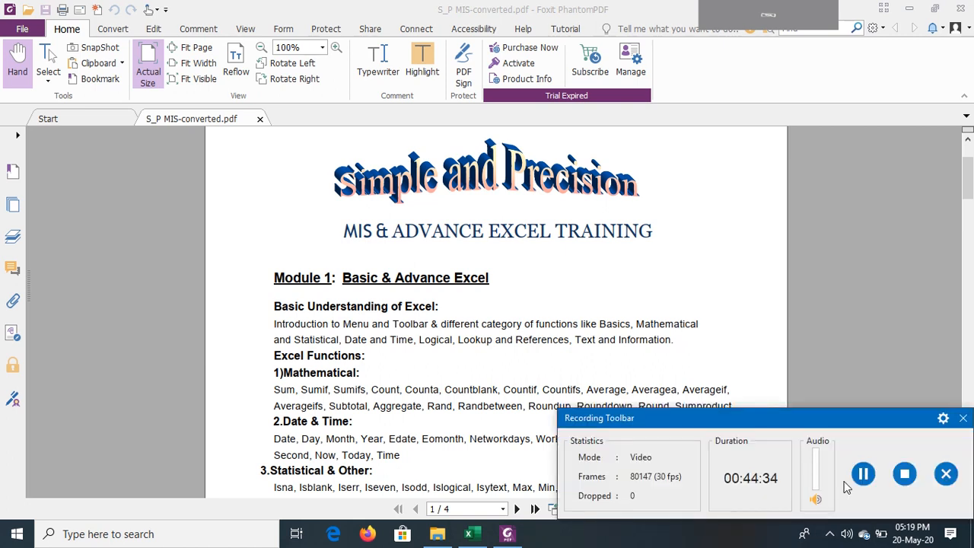